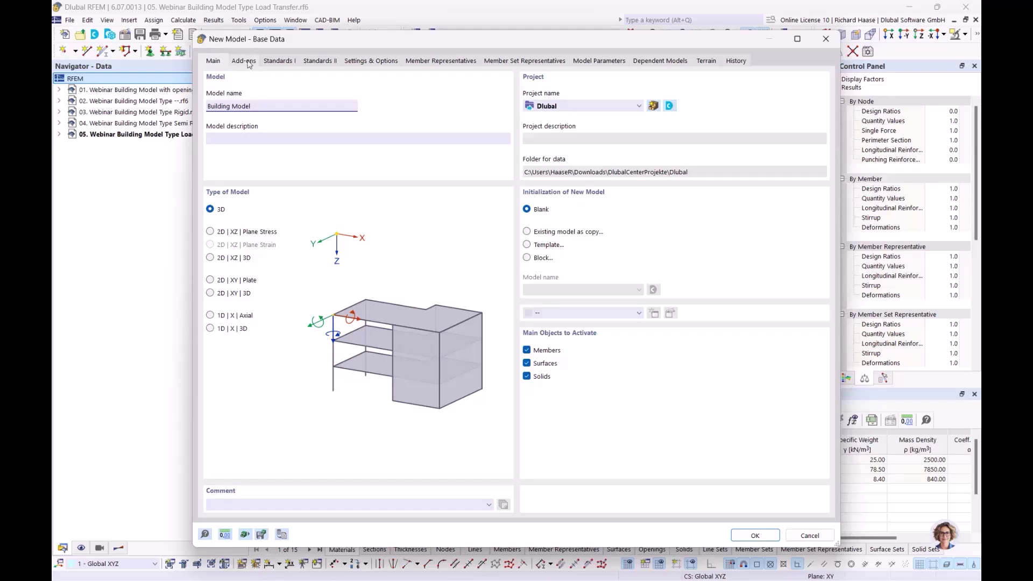
- Enable the Building Model and Concrete Design add-ons for the new model
left_click(249, 62)
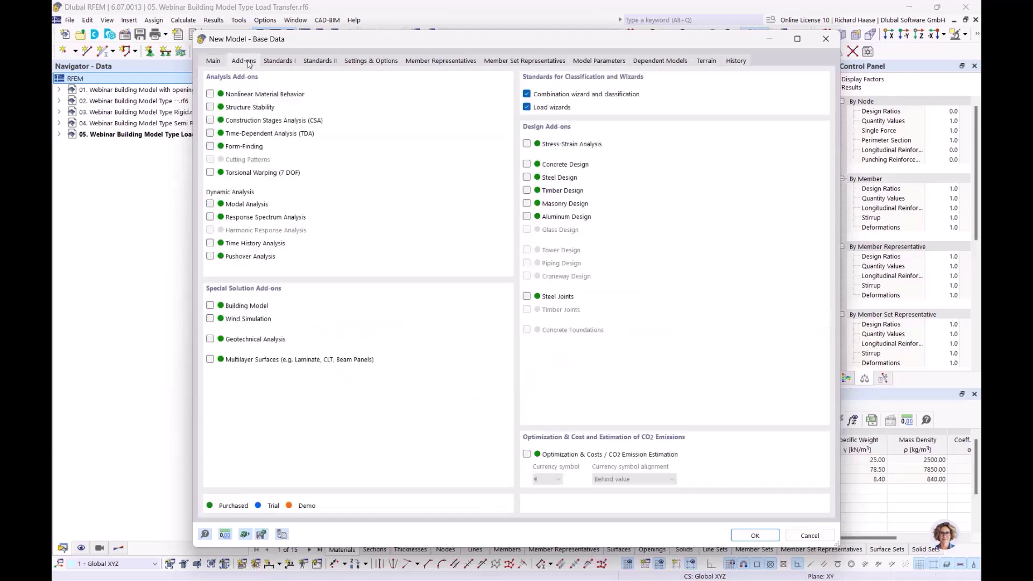
left_click(210, 306)
left_click(527, 164)
- Set the national annexes to DIN 2012-08 (EN 1990), DIN 2019-04 (EN 1991) and DIN 2015-12 (EN 1992)
left_click(286, 60)
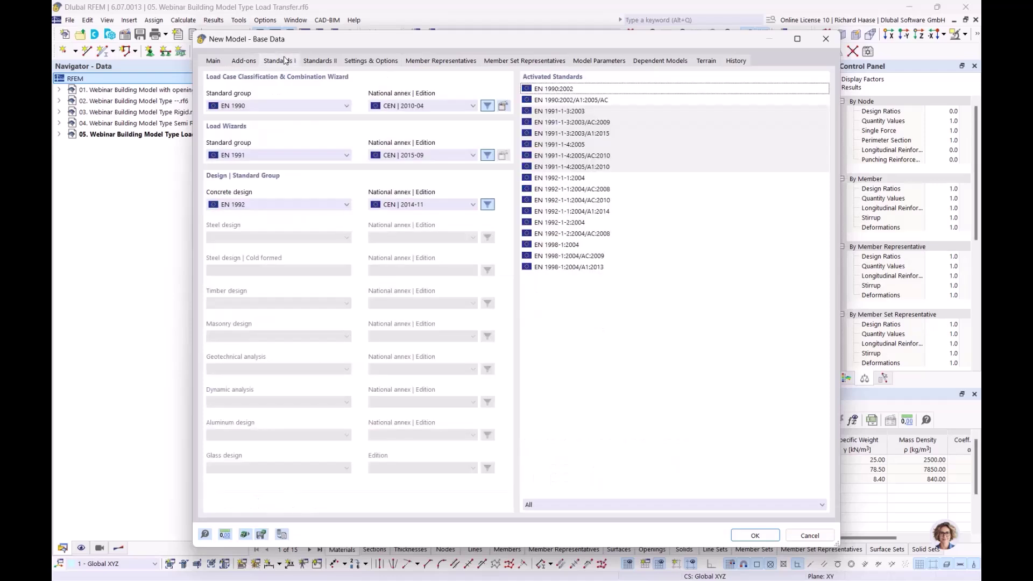
left_click(401, 106)
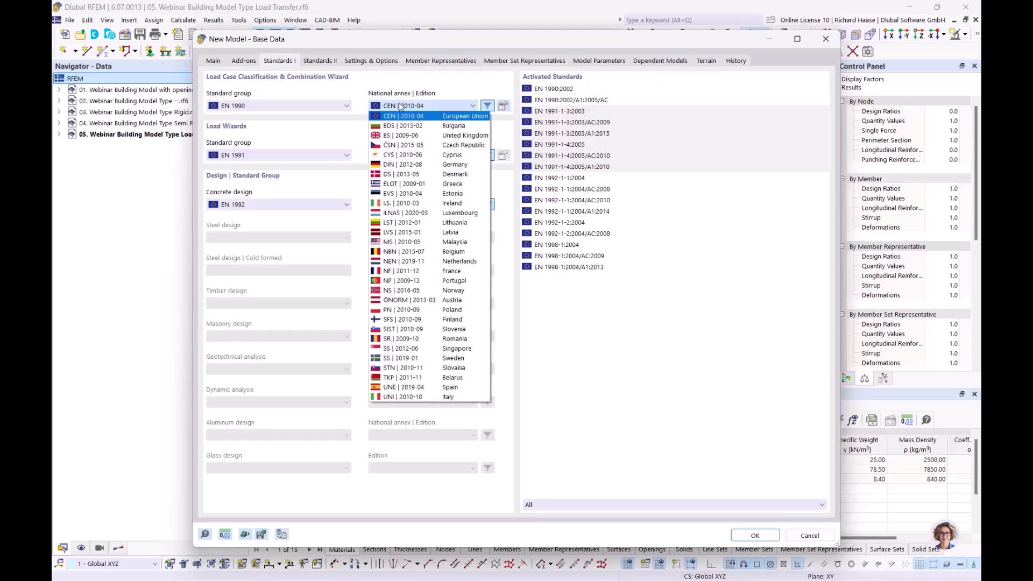
left_click(394, 166)
left_click(410, 156)
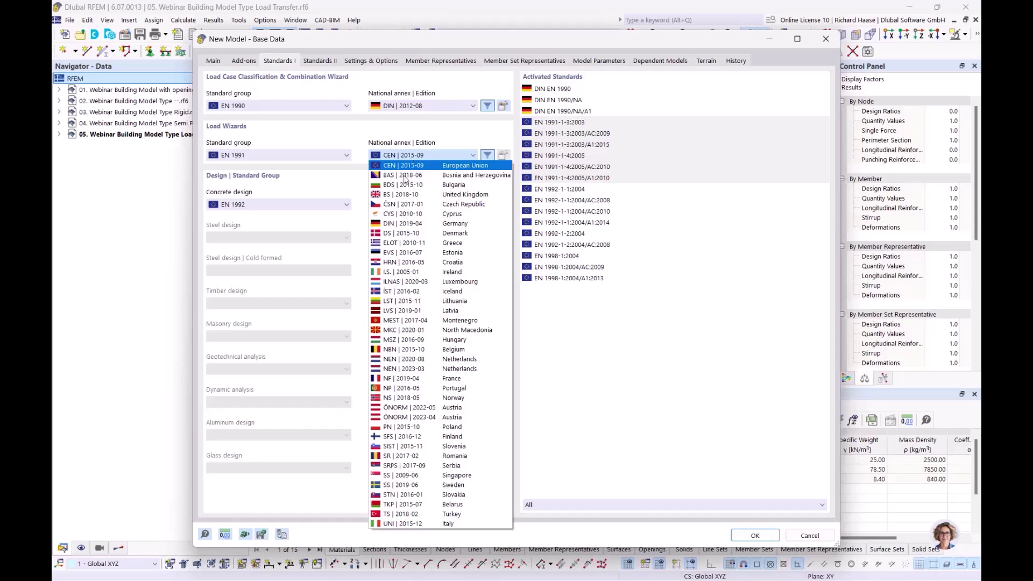
left_click(403, 223)
left_click(417, 206)
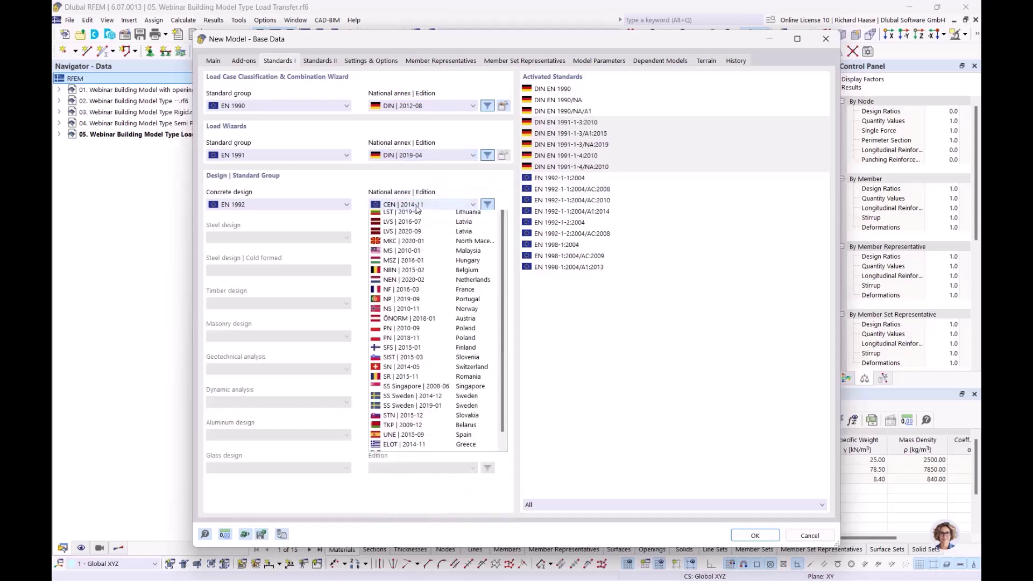
left_click(411, 225)
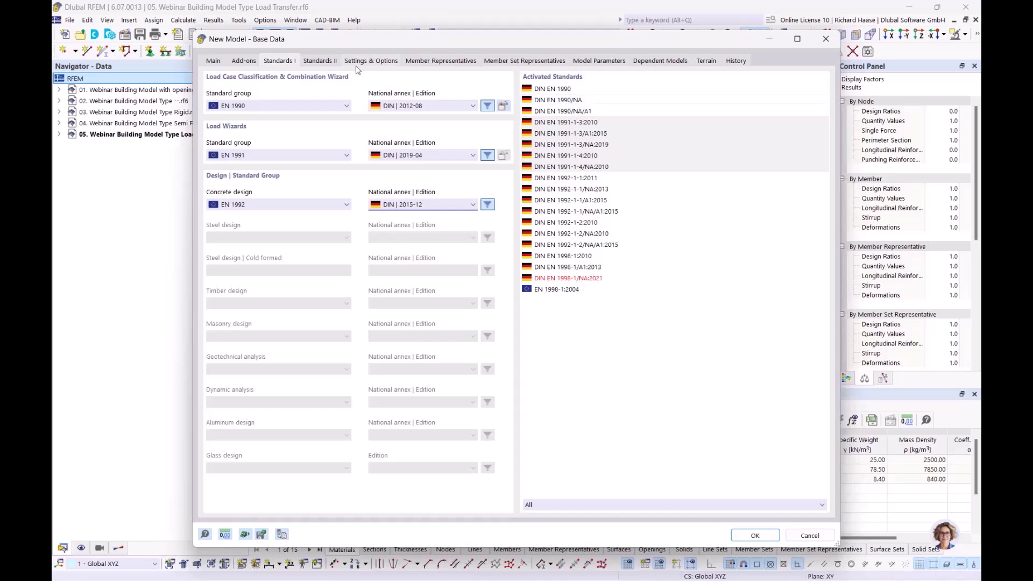
- Review the add-ons and gravity, tolerance and axis settings, then create Building Model.rf6
left_click(235, 63)
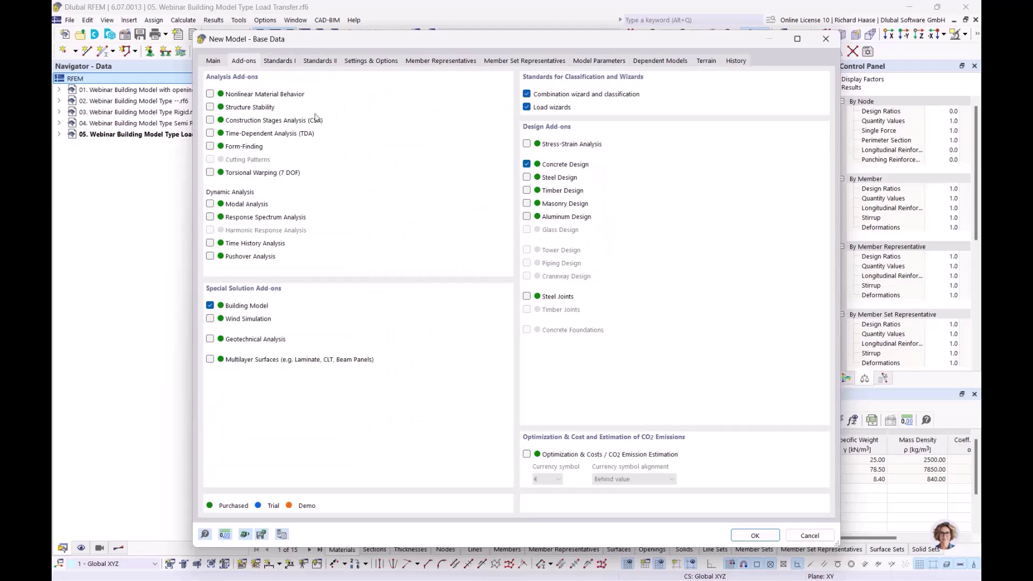
left_click(369, 63)
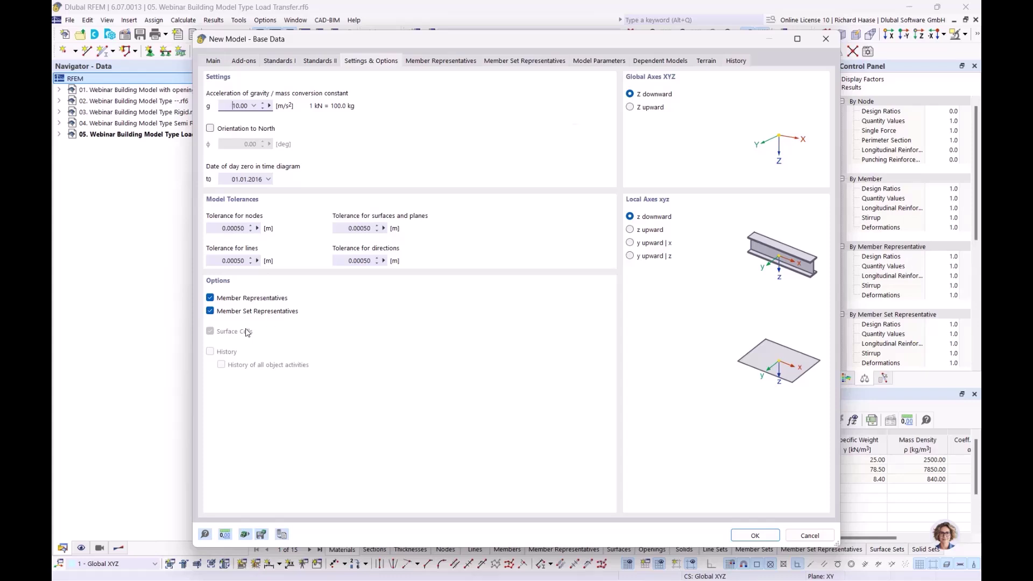
left_click(222, 60)
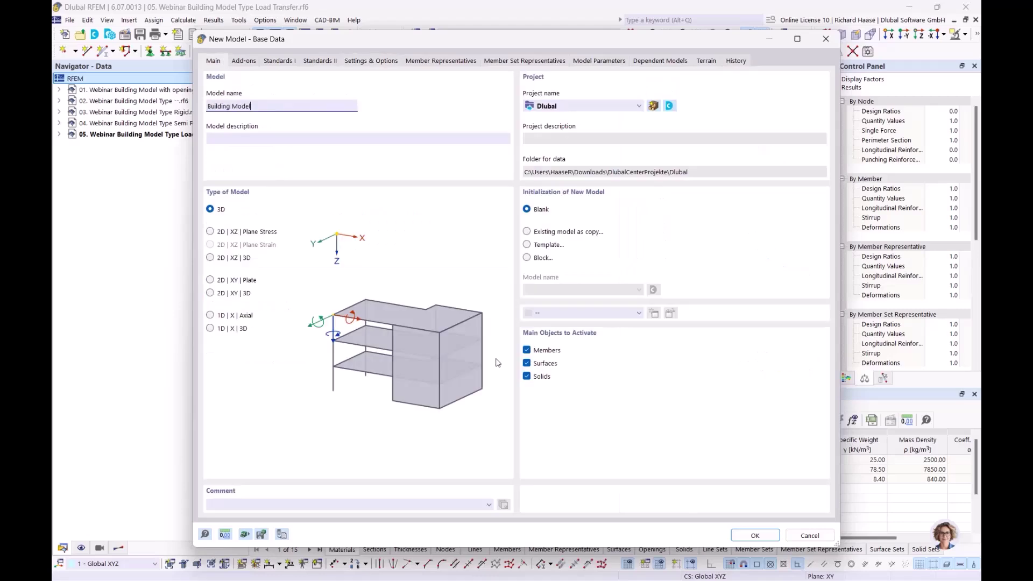
left_click(745, 535)
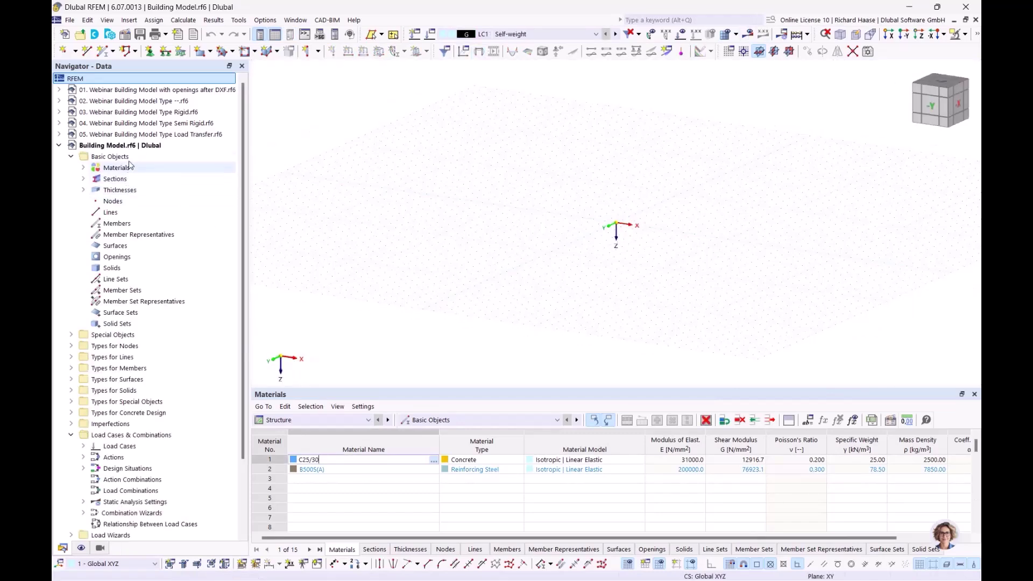
- Delete all basic objects from the model
right_click(110, 157)
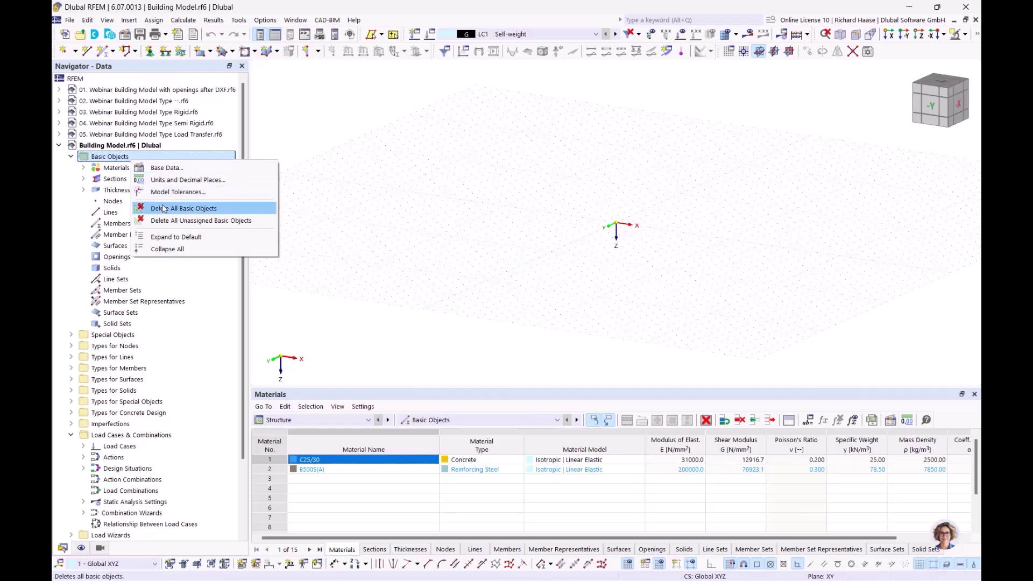
left_click(183, 208)
left_click(569, 349)
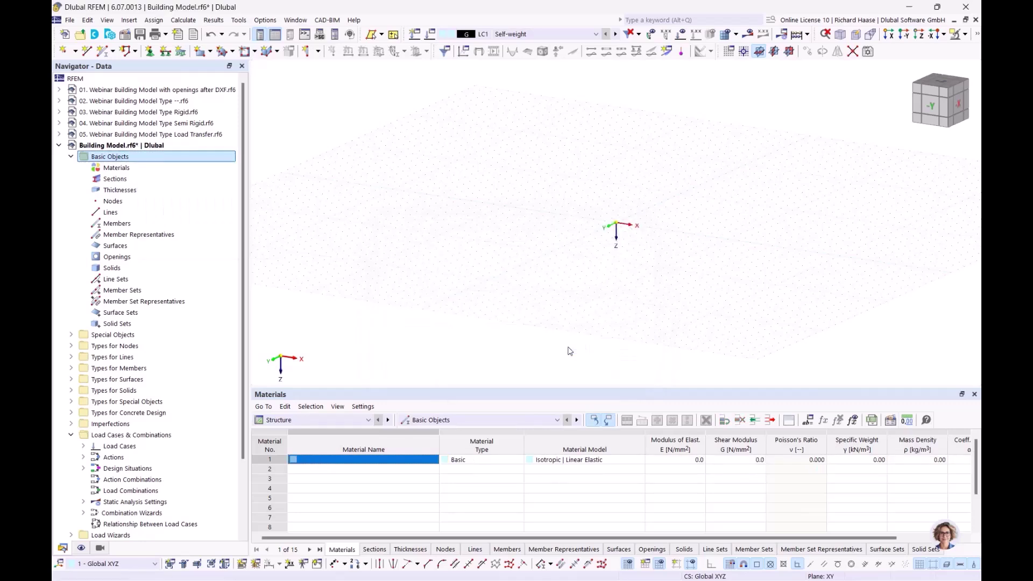
- Add C25/30 concrete and B500S(A) reinforcing steel from the material library
left_click(153, 170)
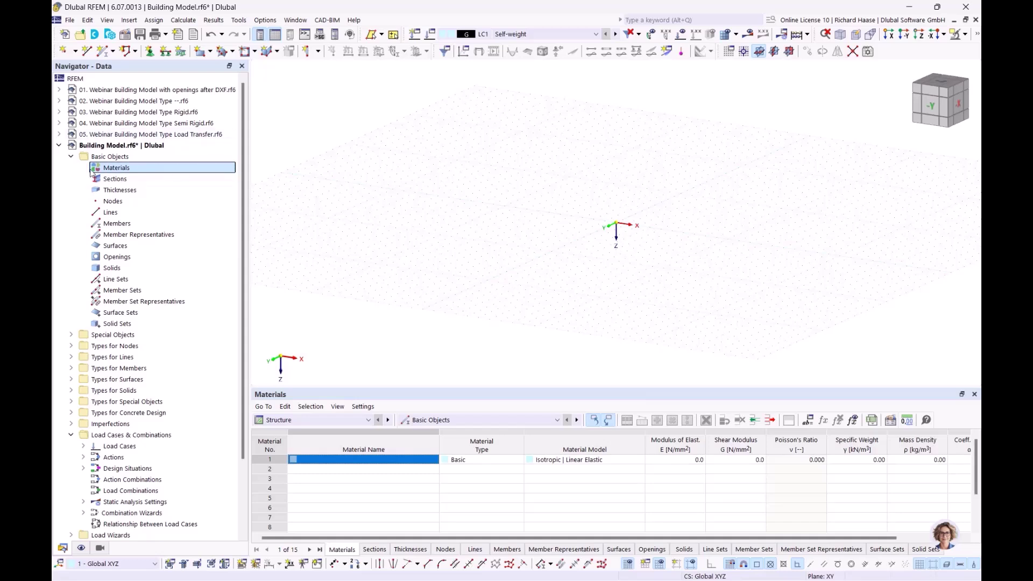
right_click(115, 169)
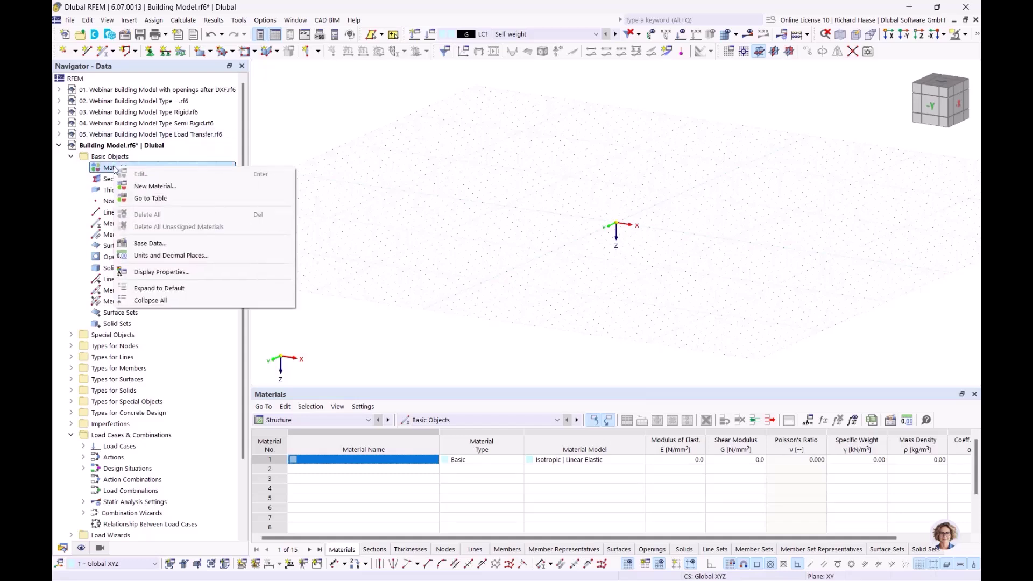
left_click(146, 188)
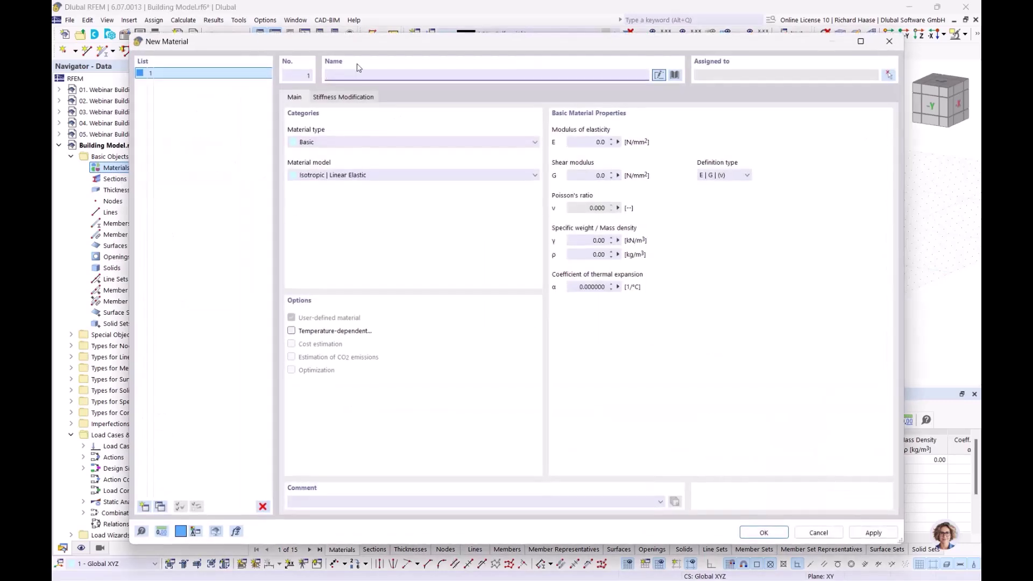
type("c")
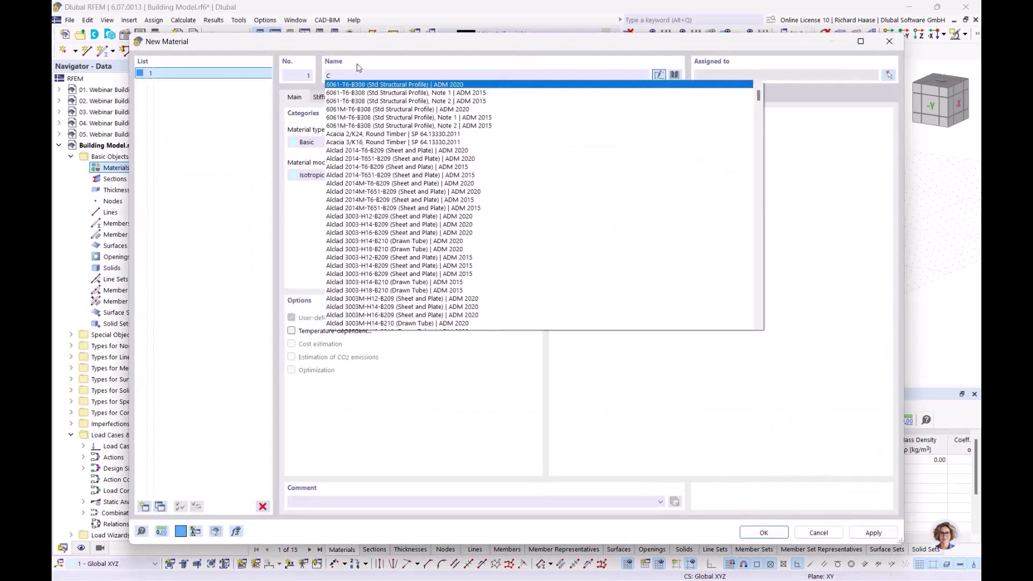
type("25")
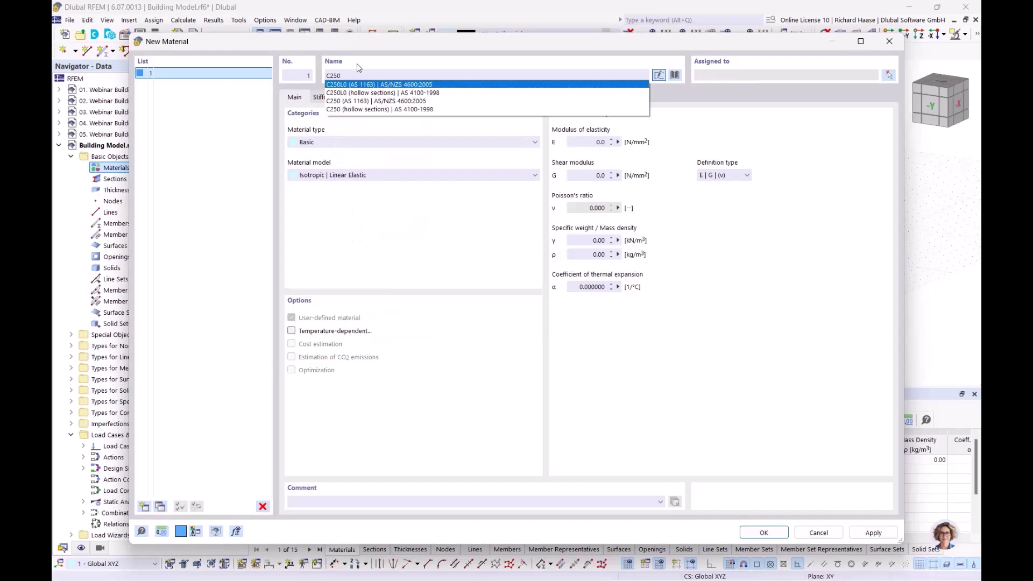
type("/")
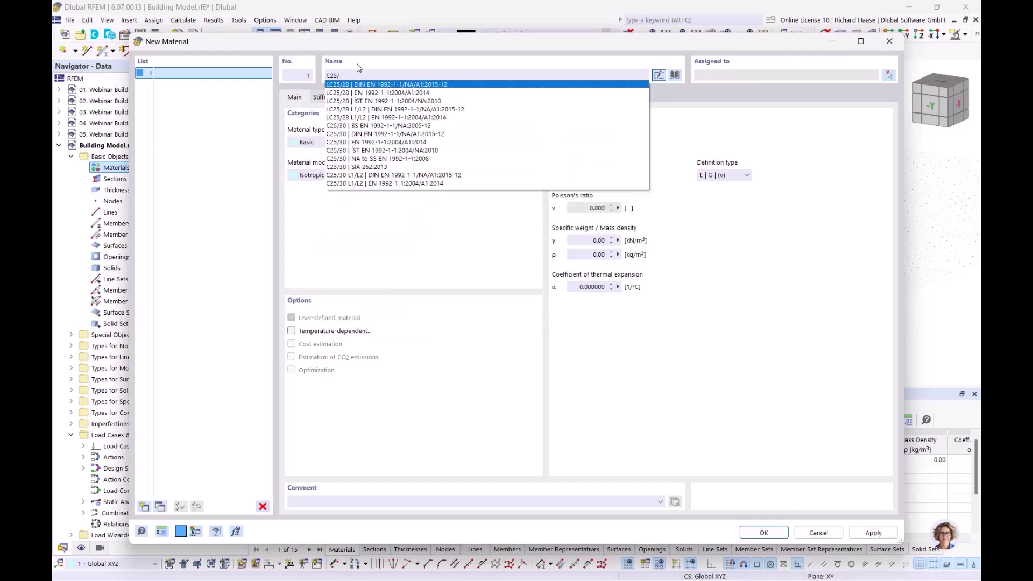
type("30")
left_click(363, 93)
left_click(144, 507)
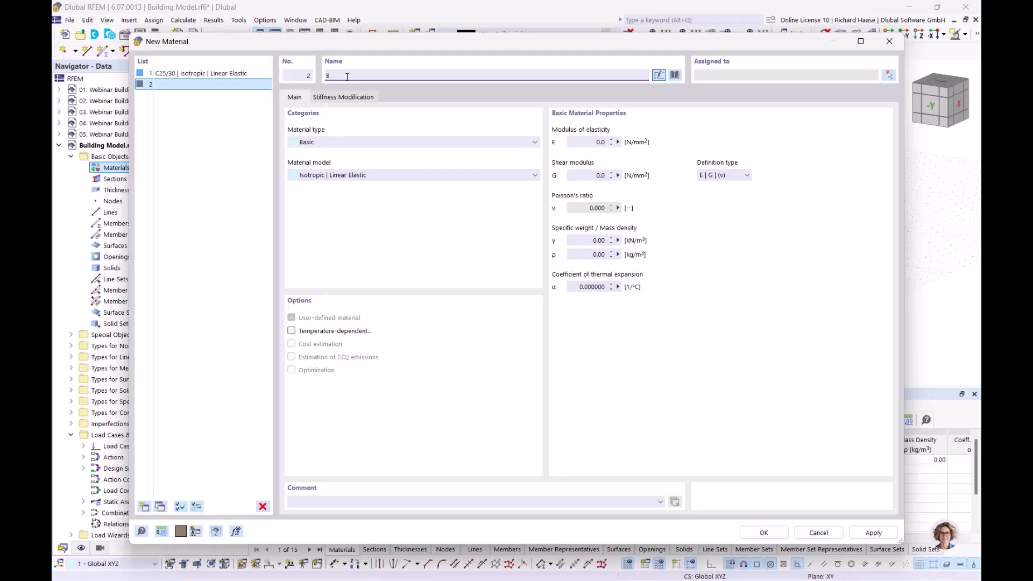
type("B500")
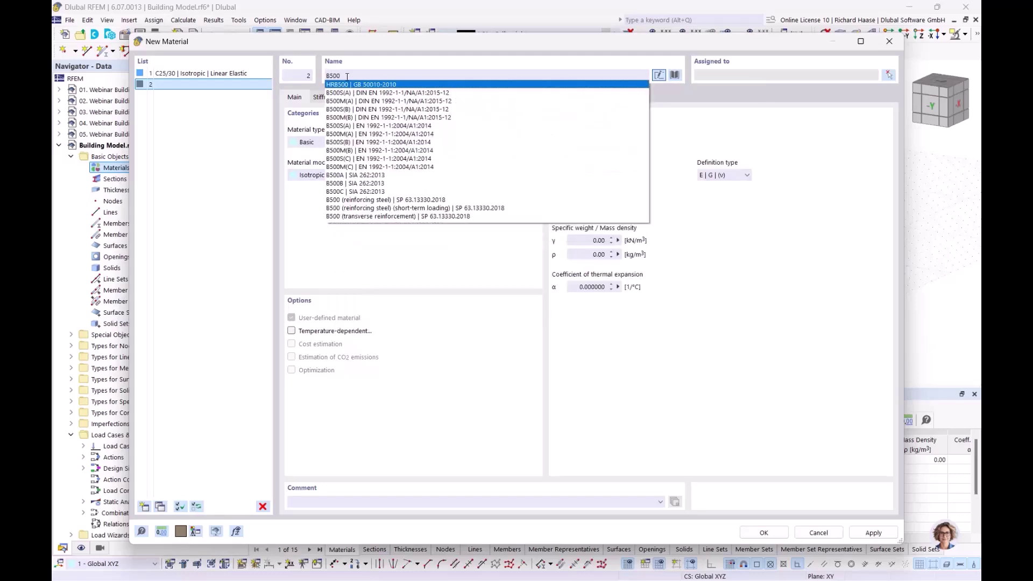
type("S")
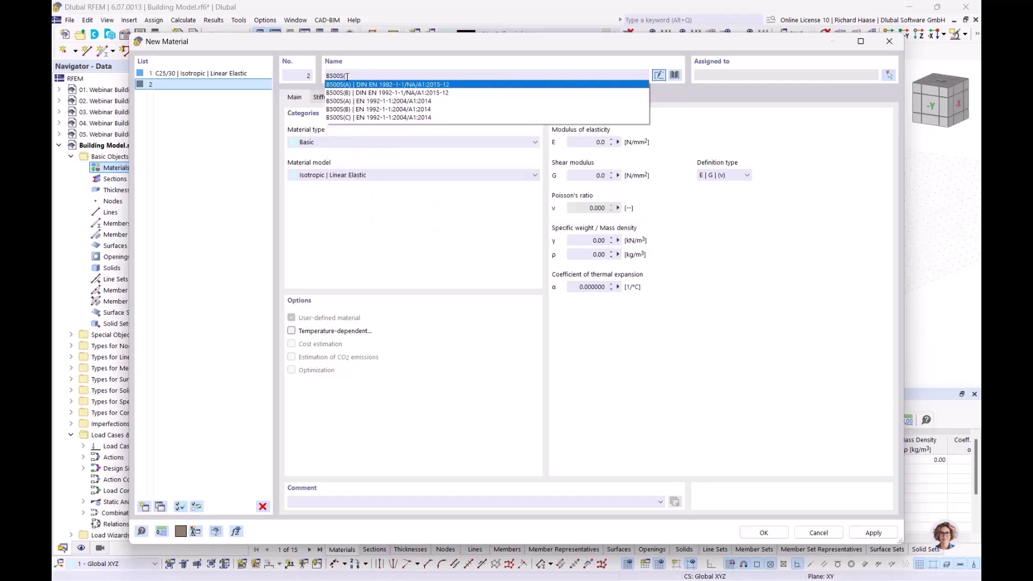
type("(A")
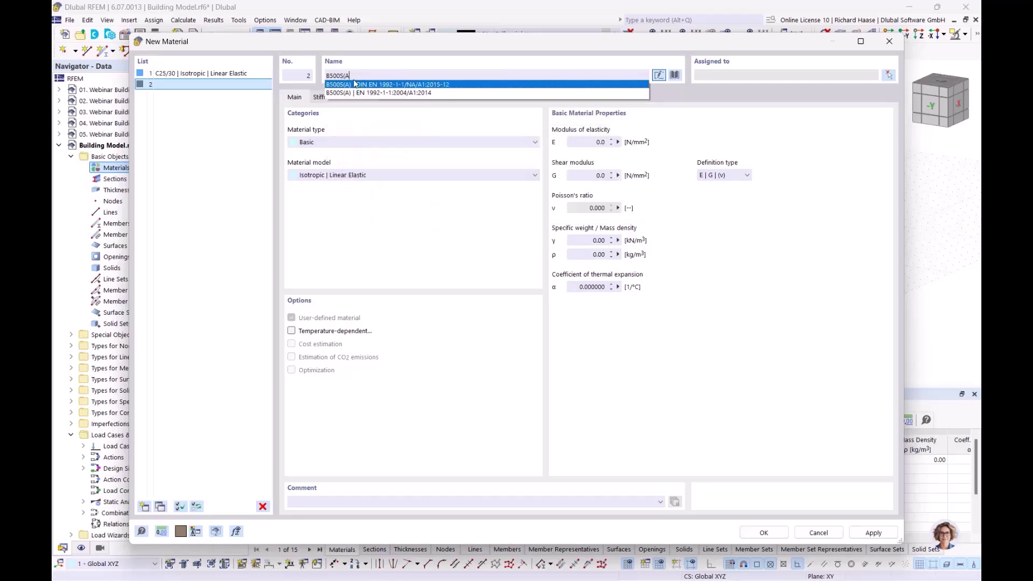
left_click(368, 84)
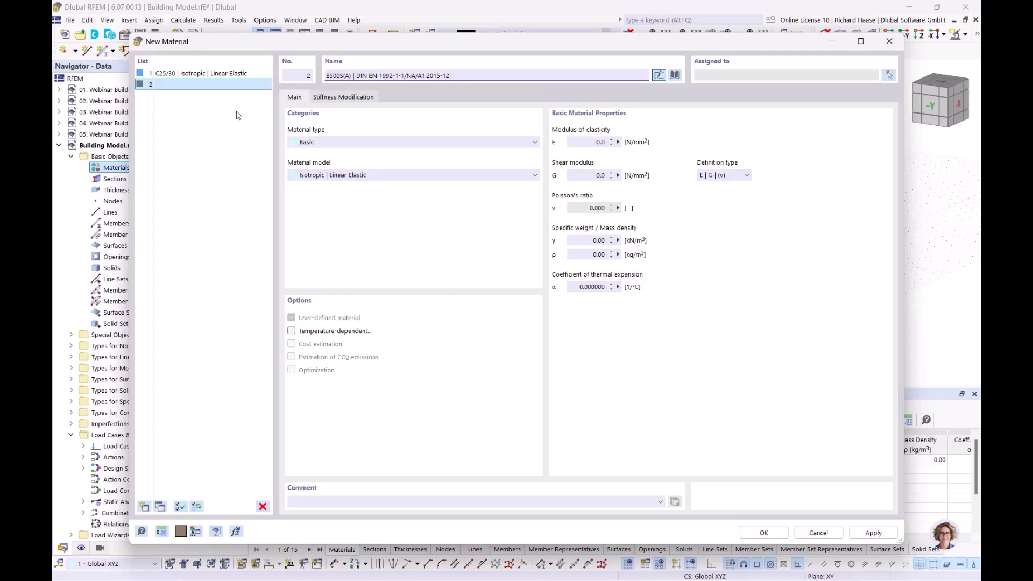
- Add Porotherm 20-50 Plan masonry as a third material and save the materials
left_click(144, 506)
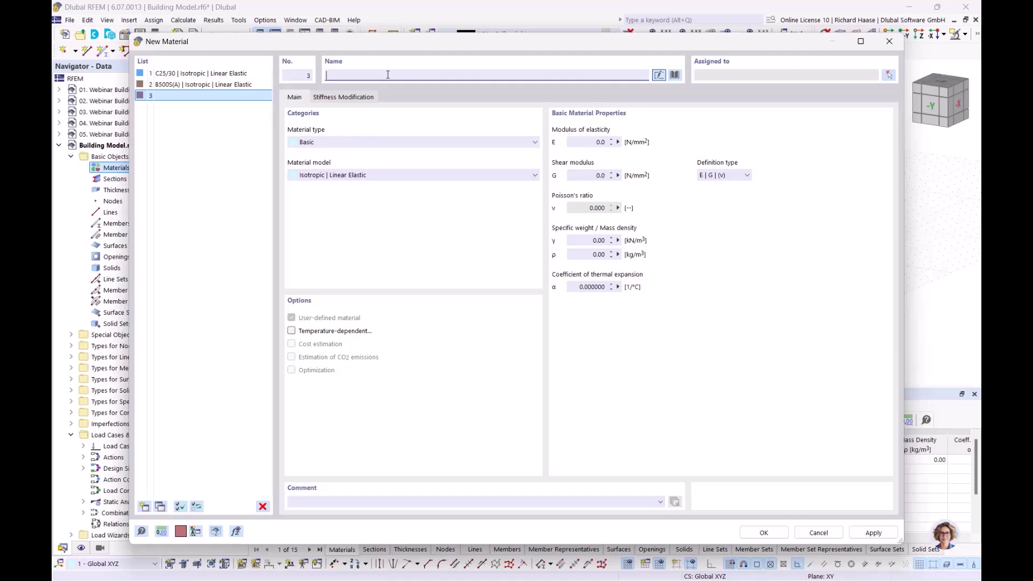
type("pro")
key("BackSpace")
key("BackSpace")
type("o")
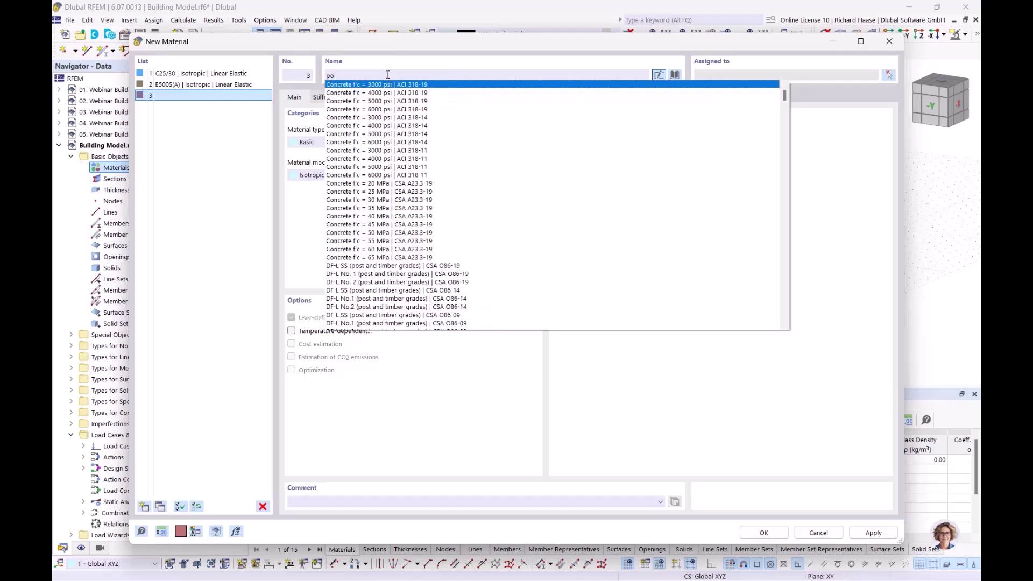
type("rothem")
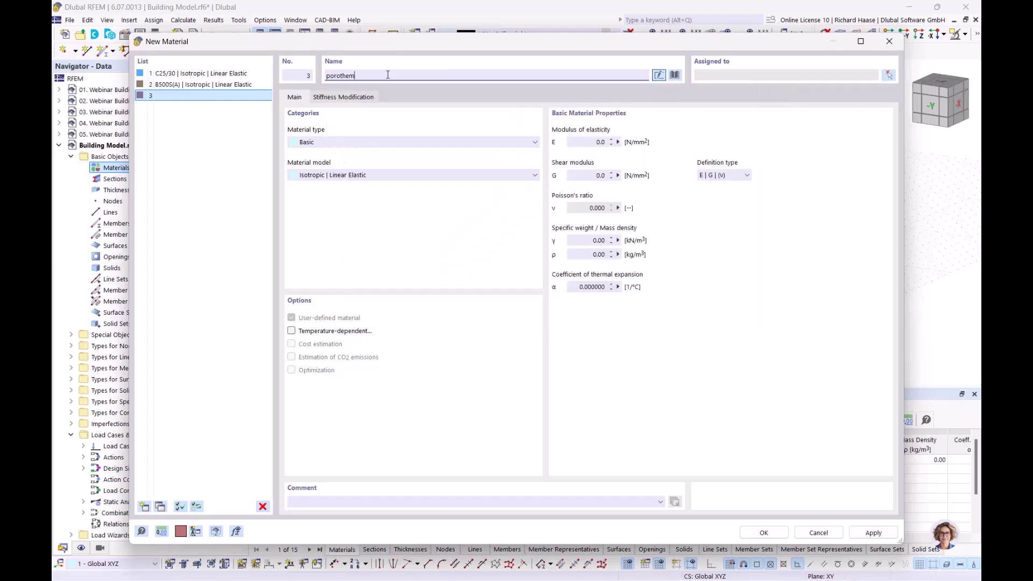
key("BackSpace")
type("rm")
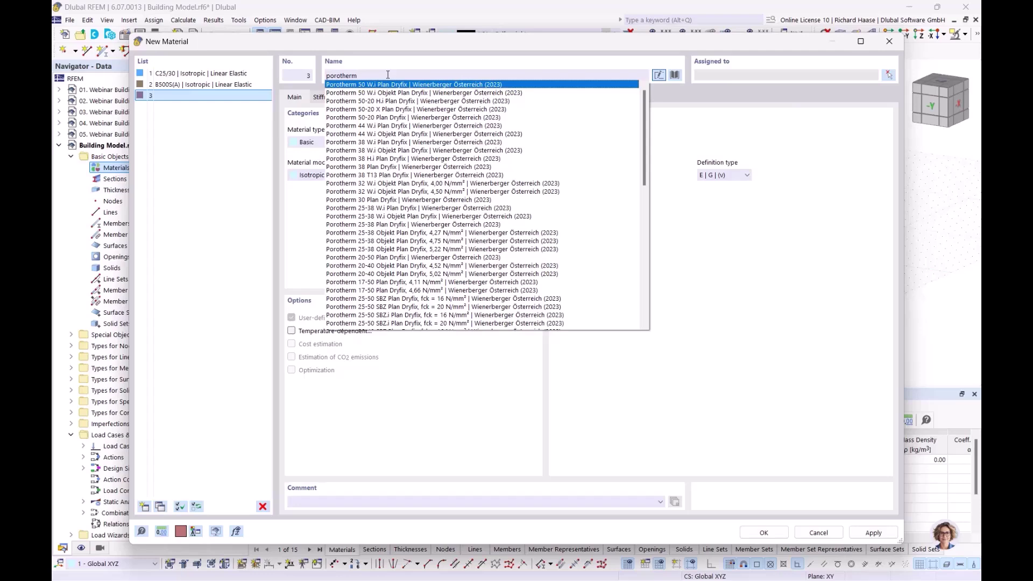
type(" 20-50")
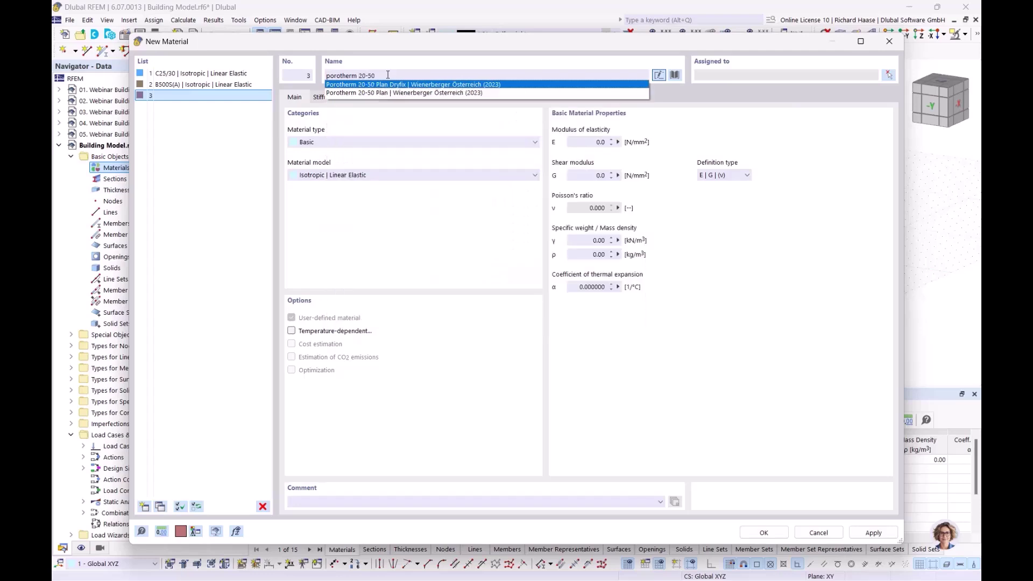
left_click(410, 93)
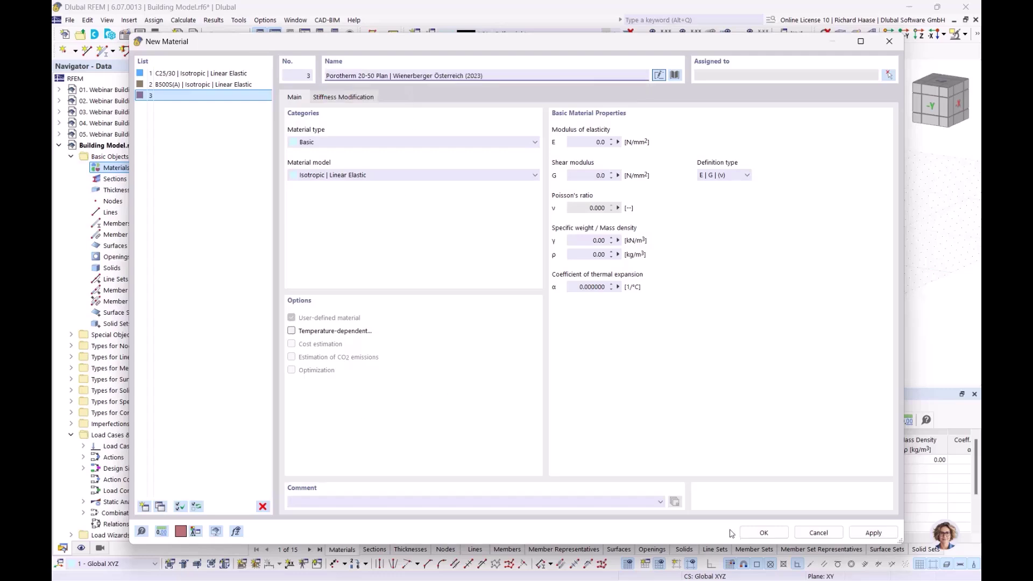
left_click(764, 533)
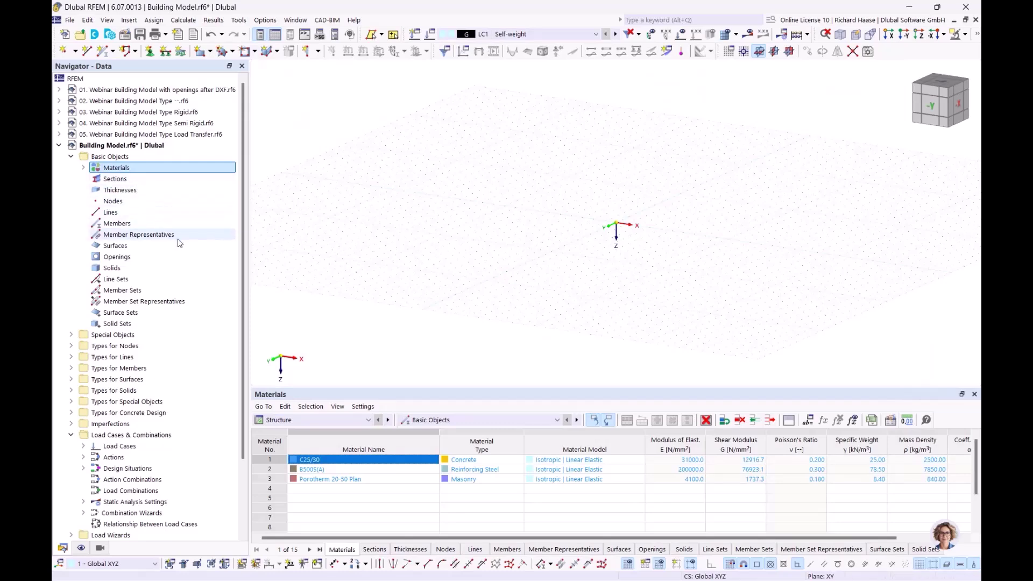
- Create a new background layer loaded with Webinar Gebäudemodell.dxf
scroll(179, 243, "down", 3)
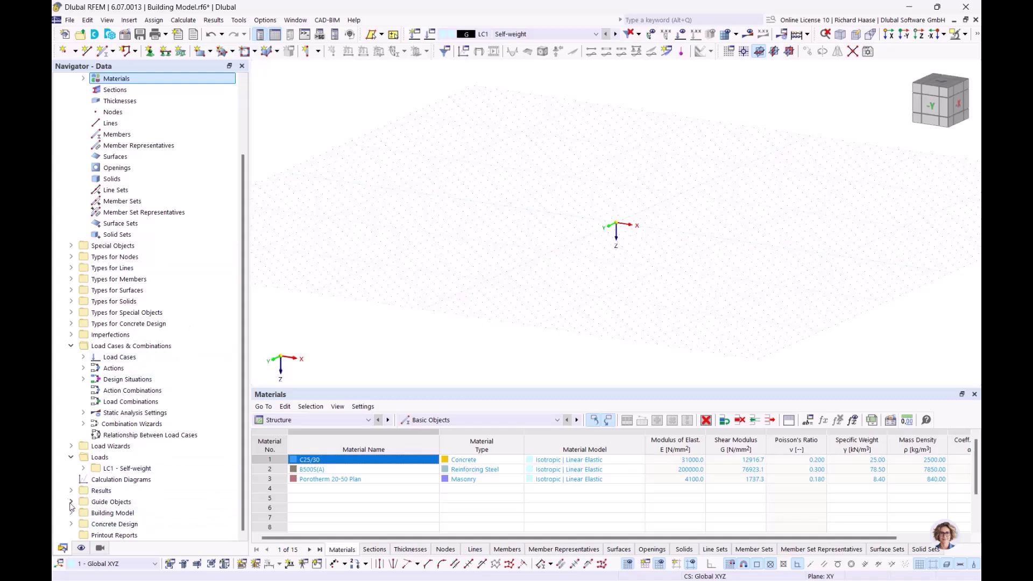
left_click(70, 502)
scroll(154, 502, "down", 1)
left_click(130, 502)
right_click(129, 502)
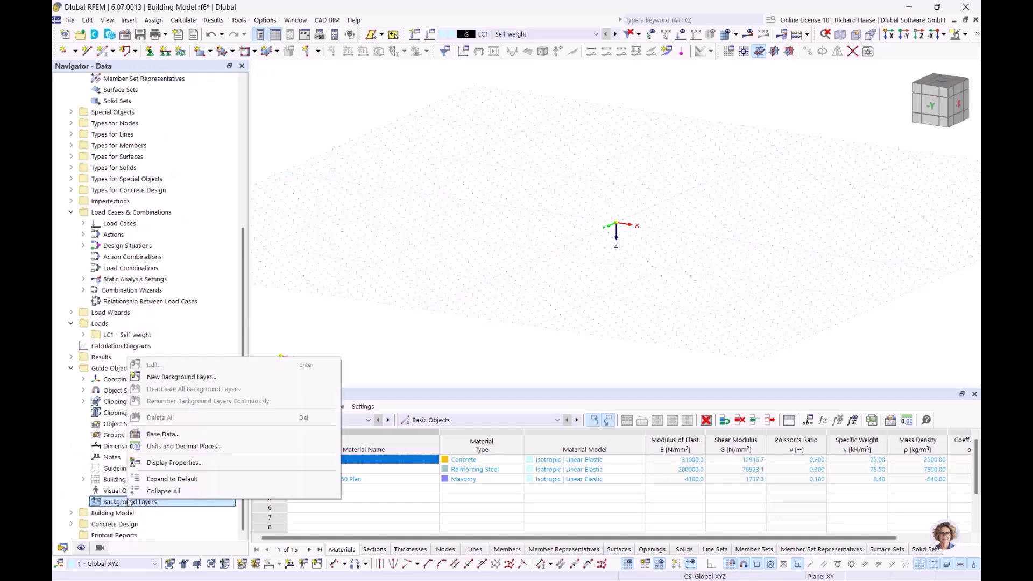
left_click(185, 378)
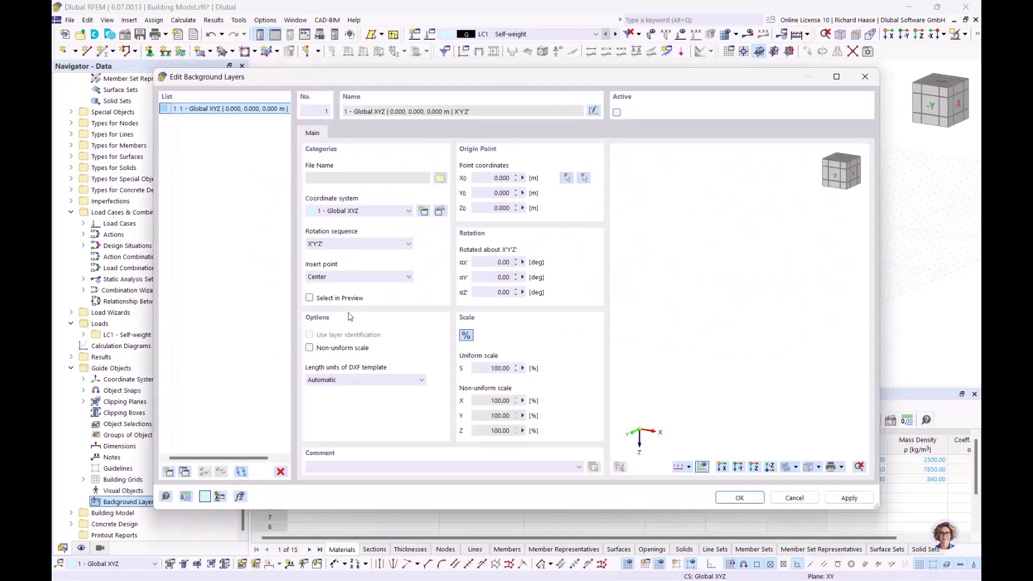
left_click(440, 179)
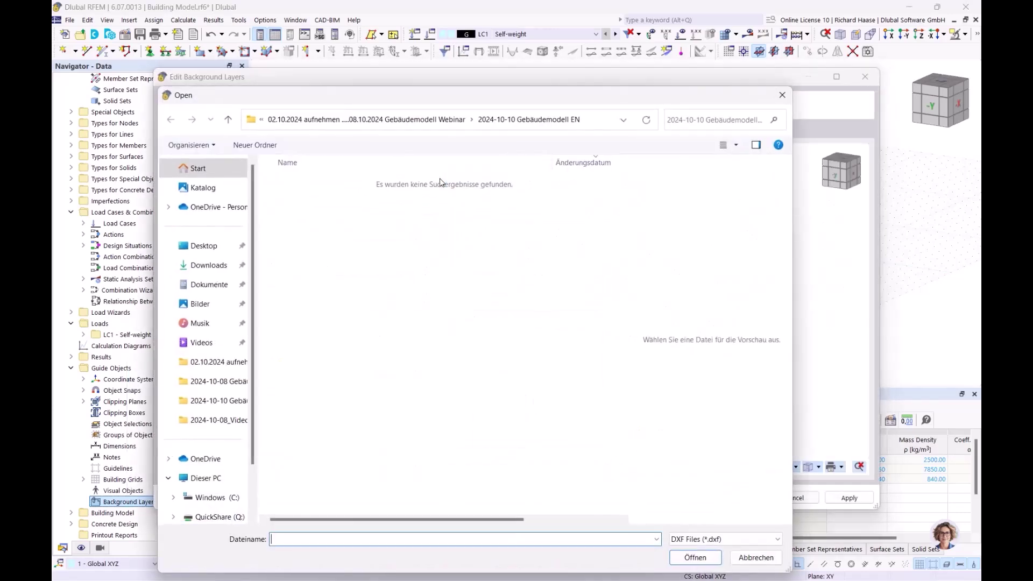
left_click(379, 119)
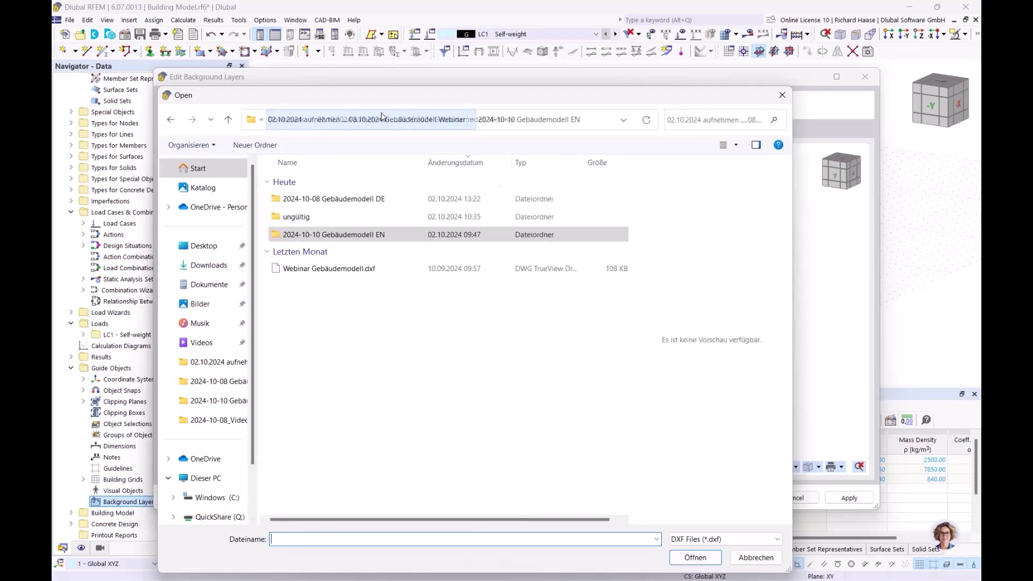
left_click(334, 268)
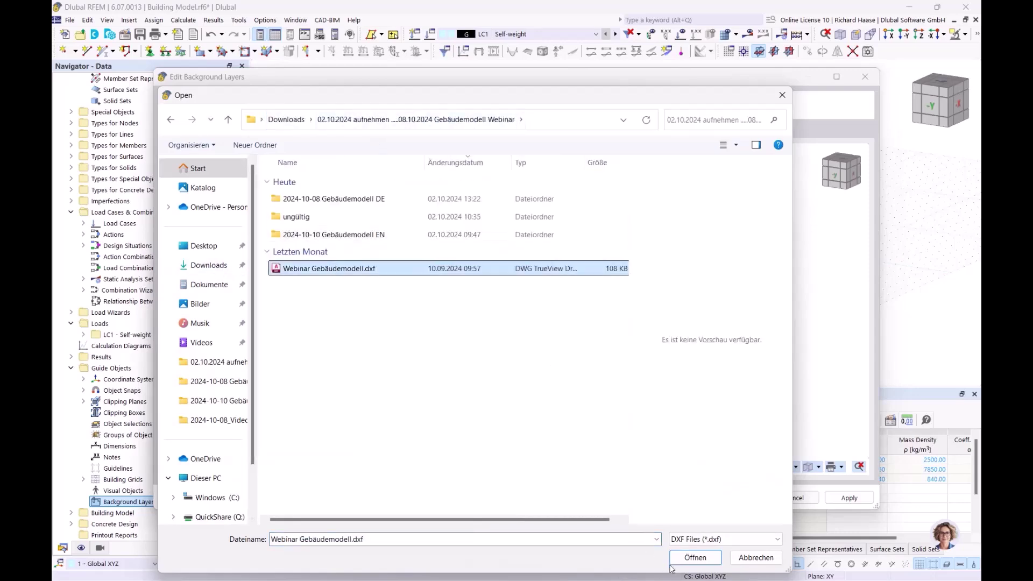
left_click(697, 558)
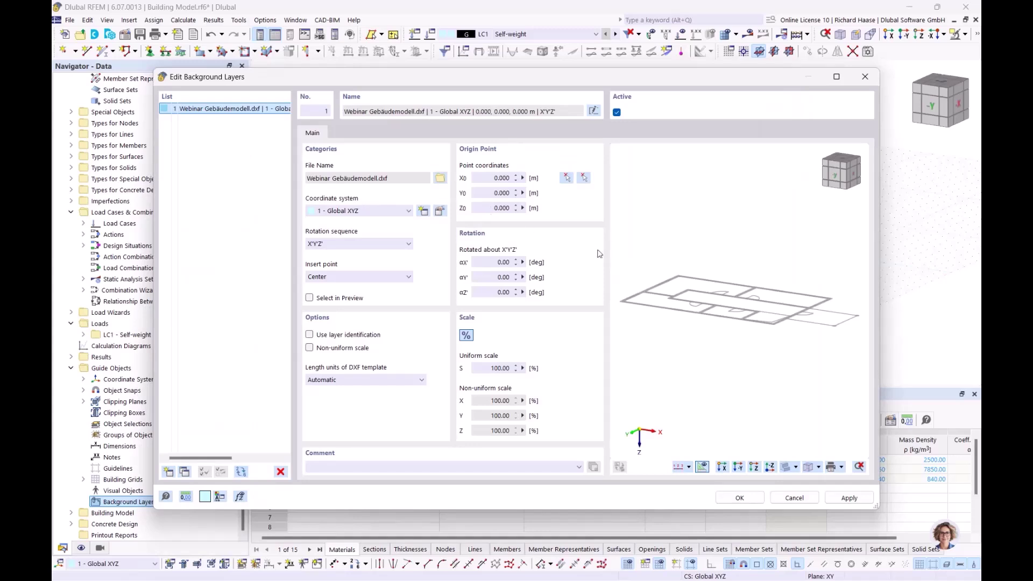
- View the plan preview from above and set the DXF length units to m
middle_click_drag(737, 276, 798, 298, "ctrl")
left_click(381, 380)
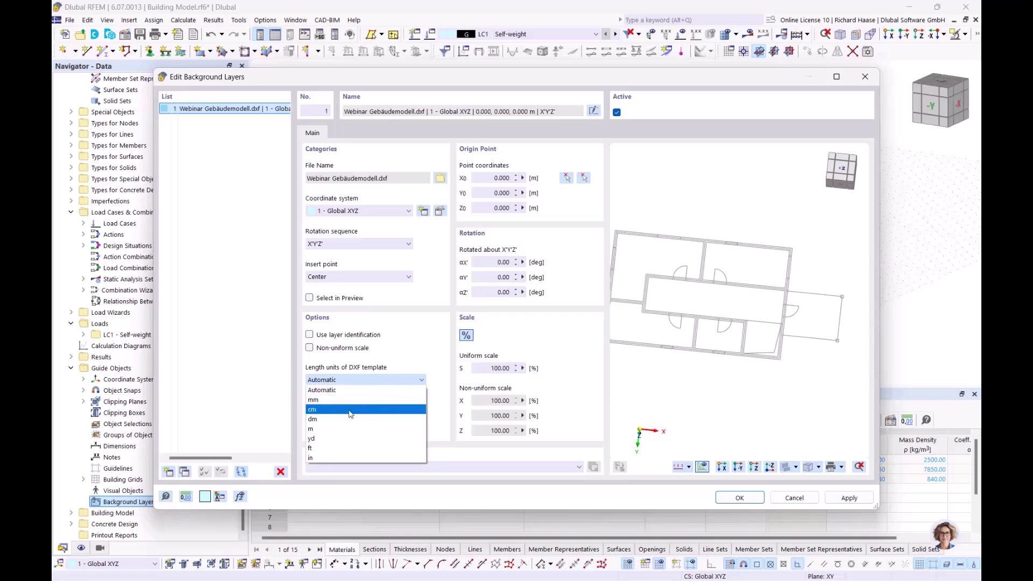
left_click(327, 430)
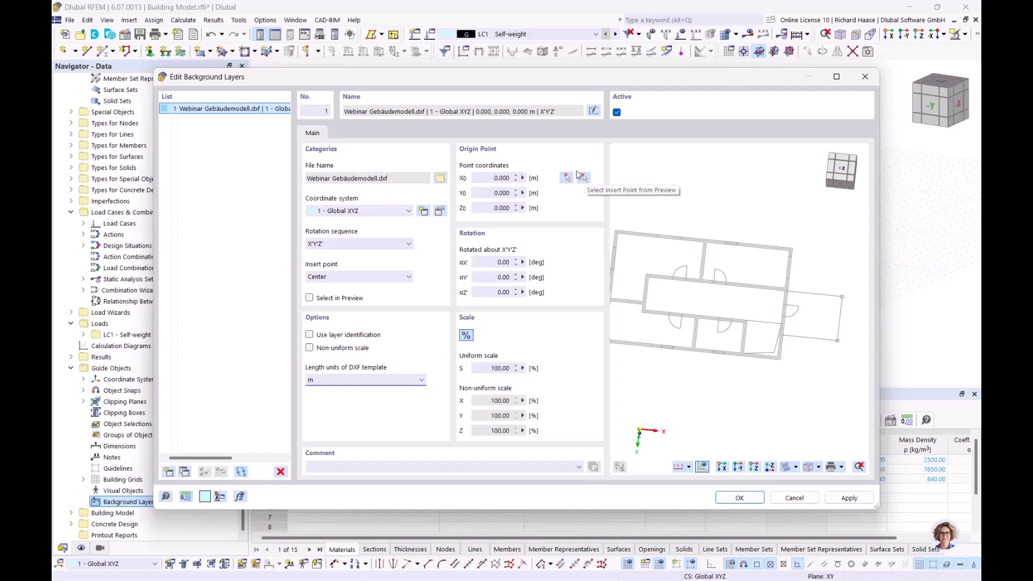
- Pick the global origin as the background layer's insertion point
left_click(565, 177)
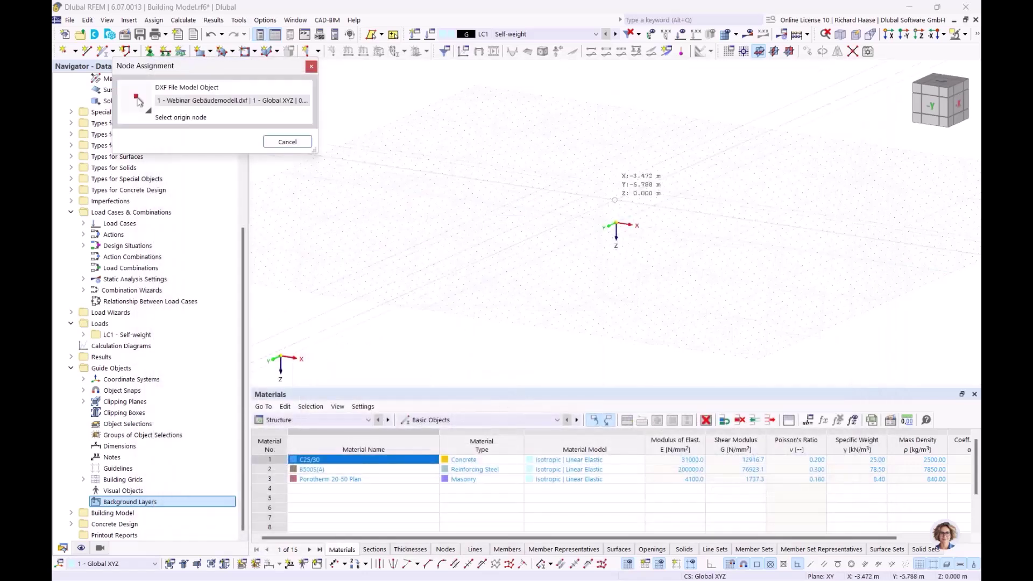
middle_click_drag(648, 247, 650, 306, "ctrl")
scroll(664, 273, "up", 3)
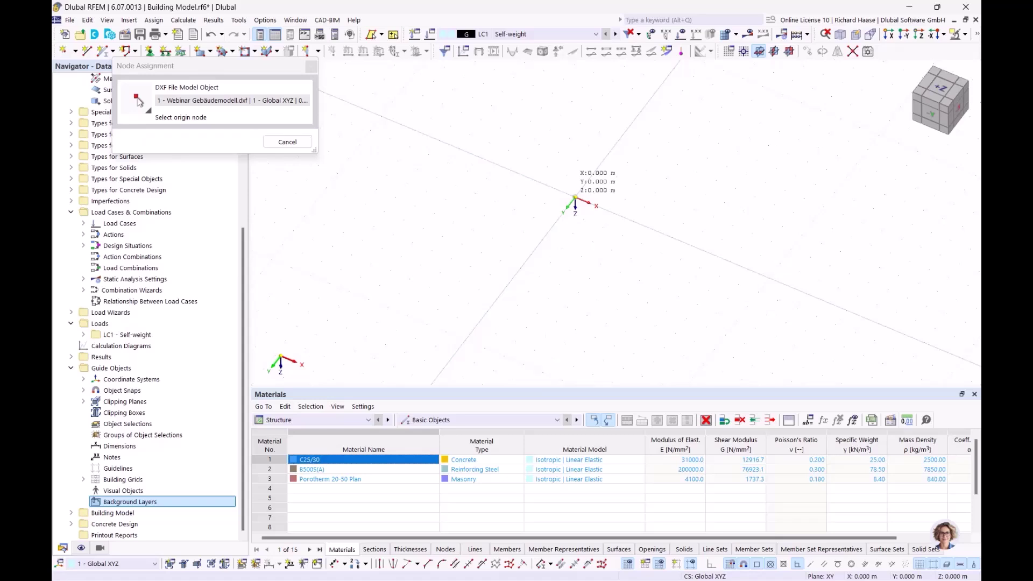
left_click(575, 197)
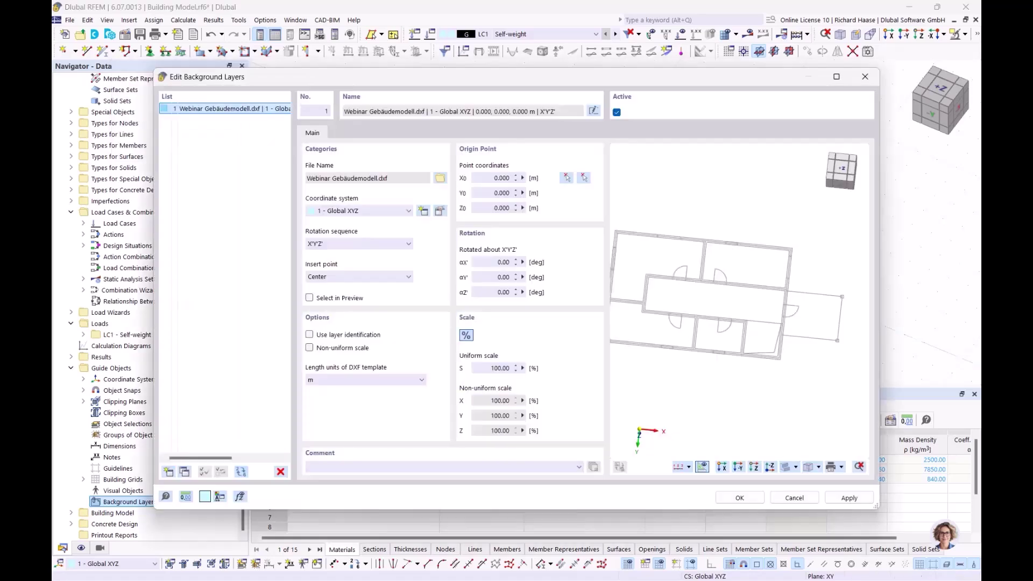
- Set the plan's top-left building corner as origin, confirm, and view from above
left_click(585, 177)
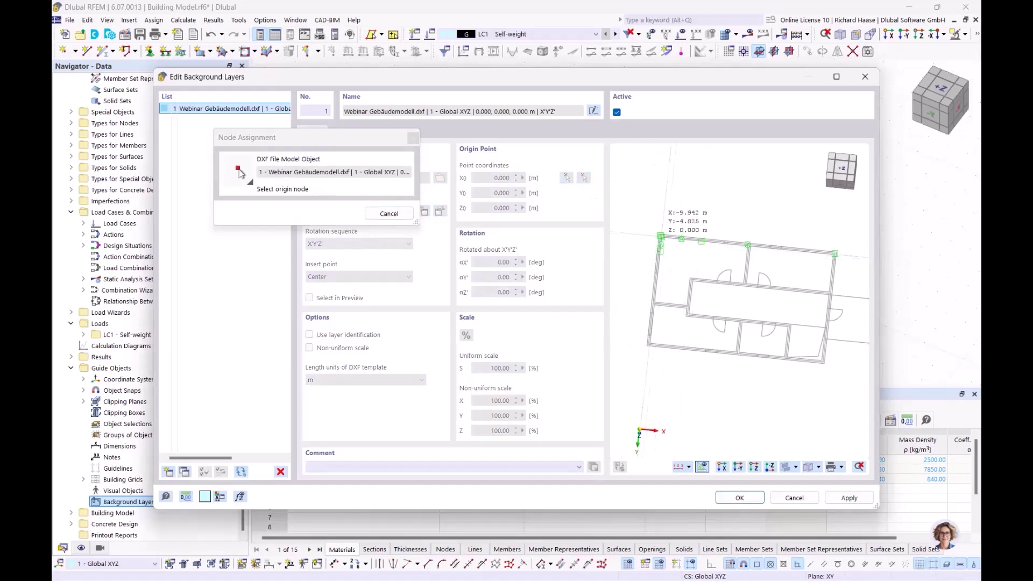
scroll(664, 242, "up", 2)
scroll(664, 242, "up", 3)
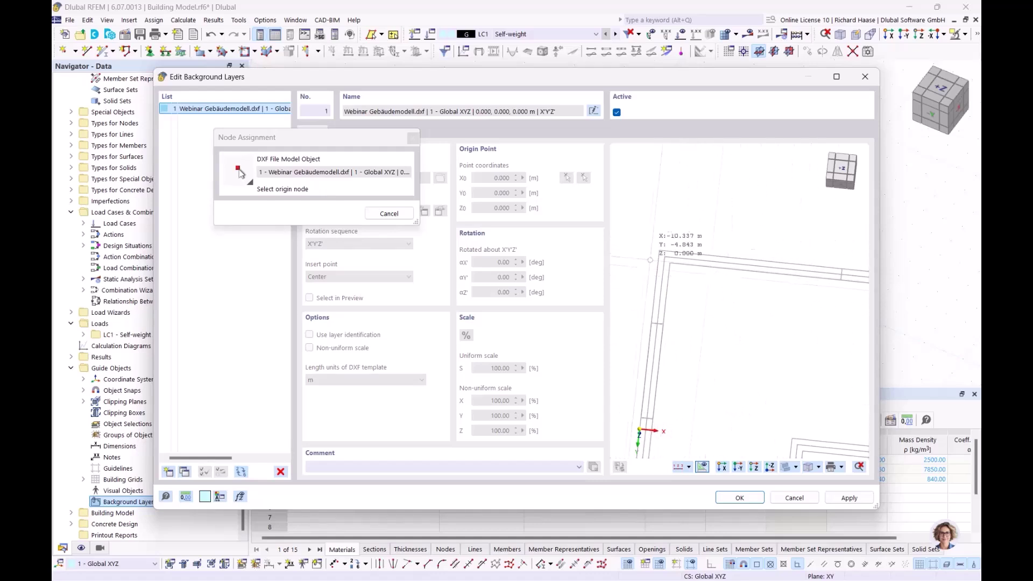
scroll(665, 257, "up", 2)
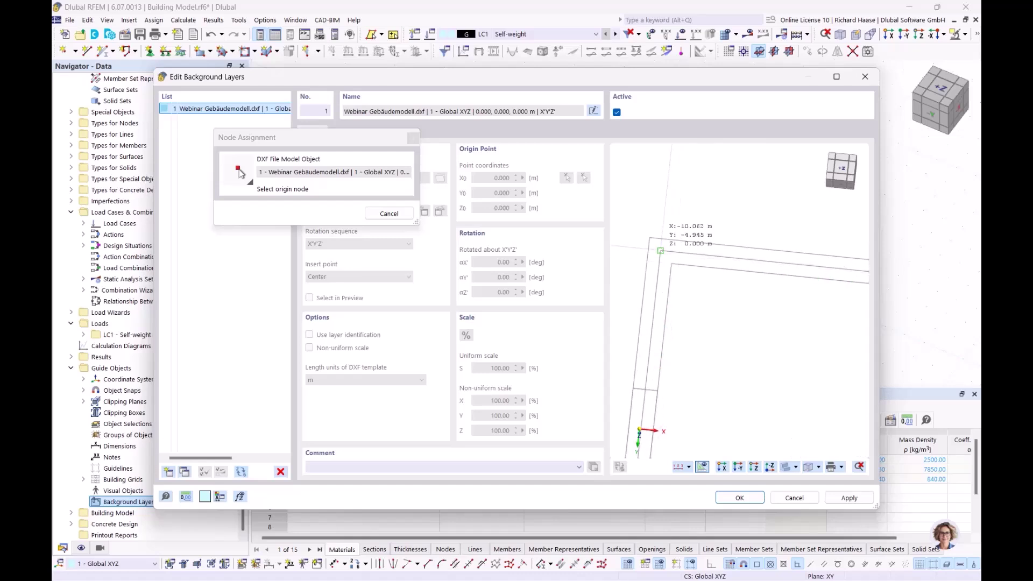
scroll(661, 251, "up", 1)
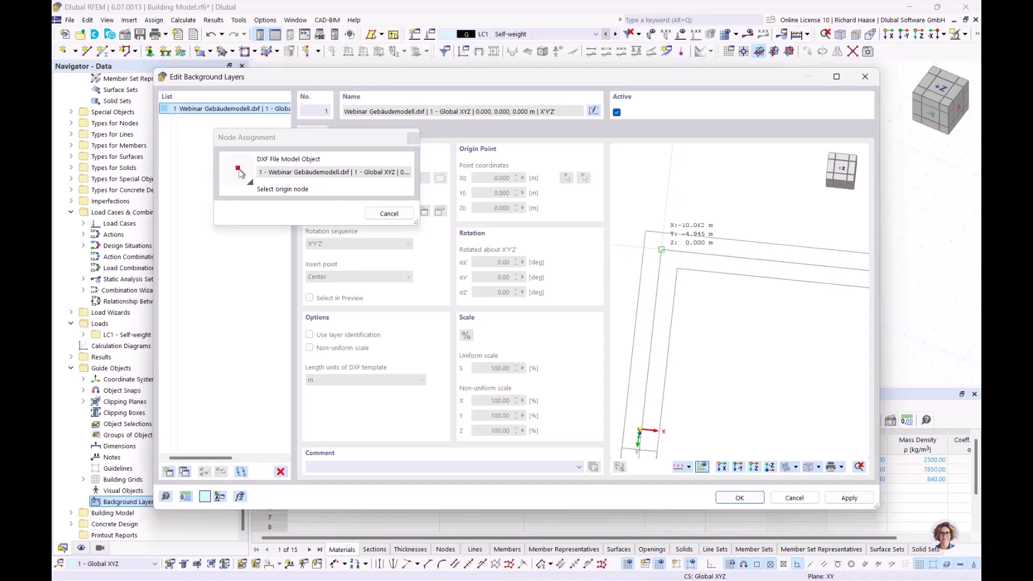
left_click(661, 250)
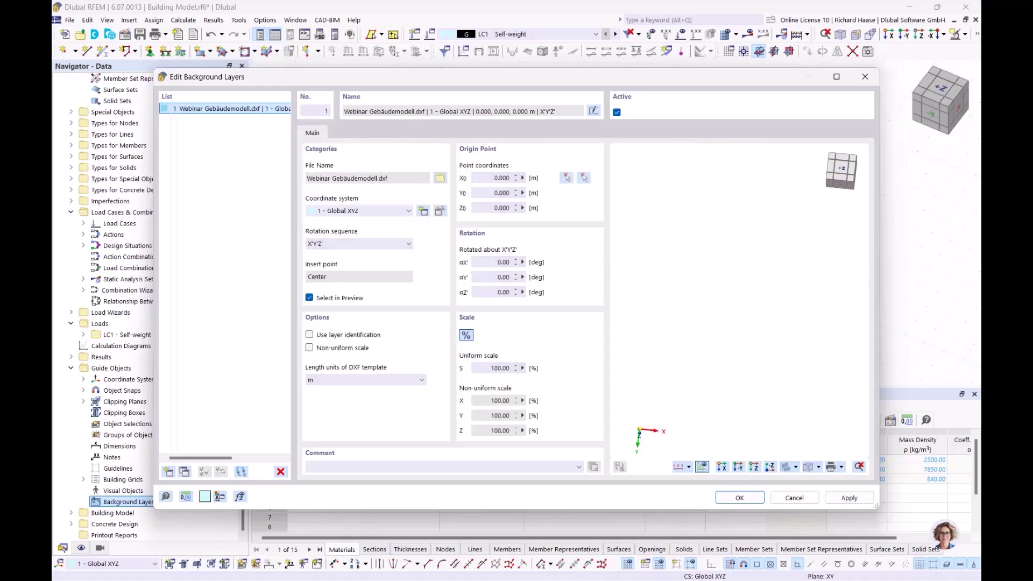
left_click(739, 498)
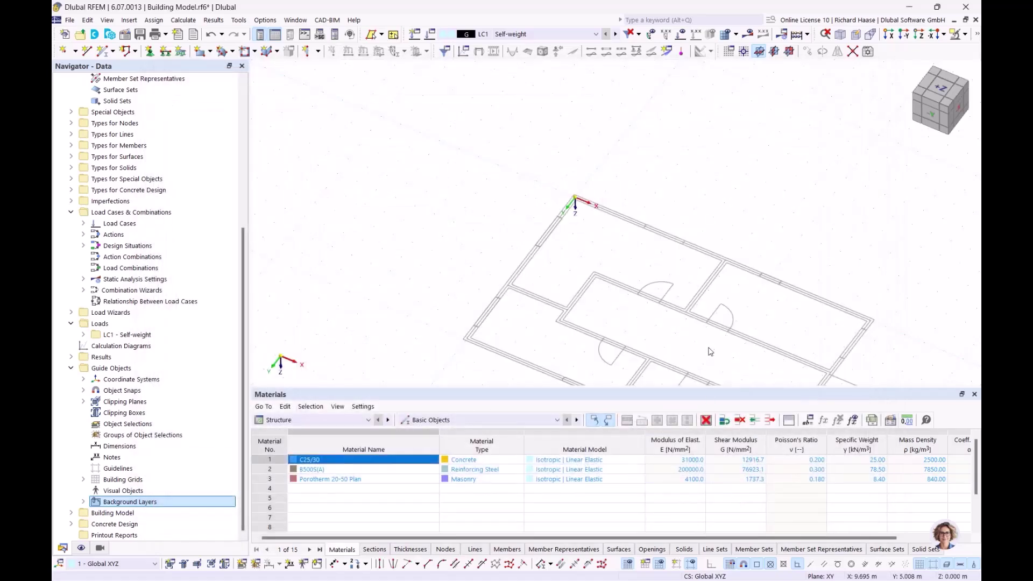
left_click(940, 87)
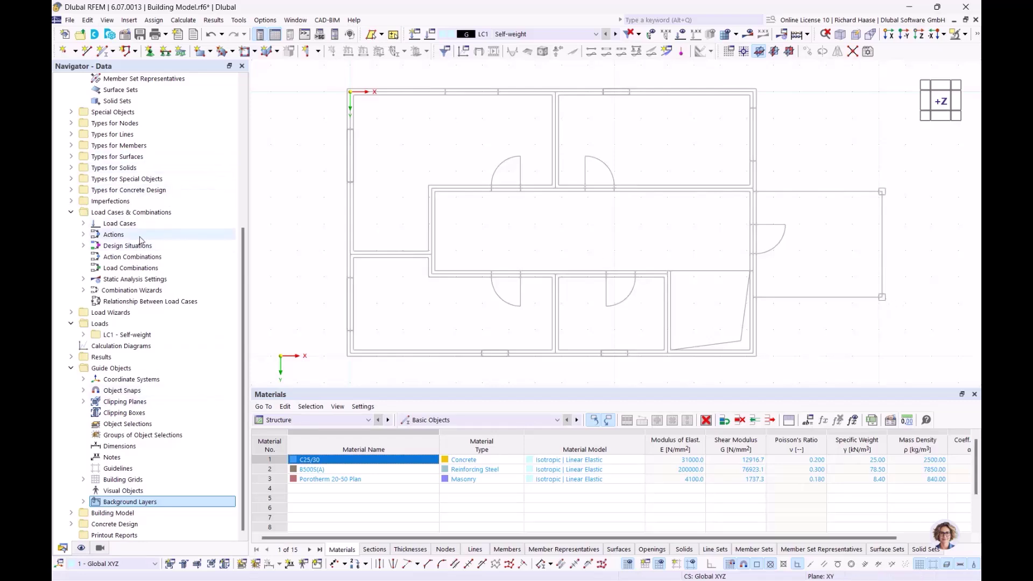
scroll(140, 215, "up", 7)
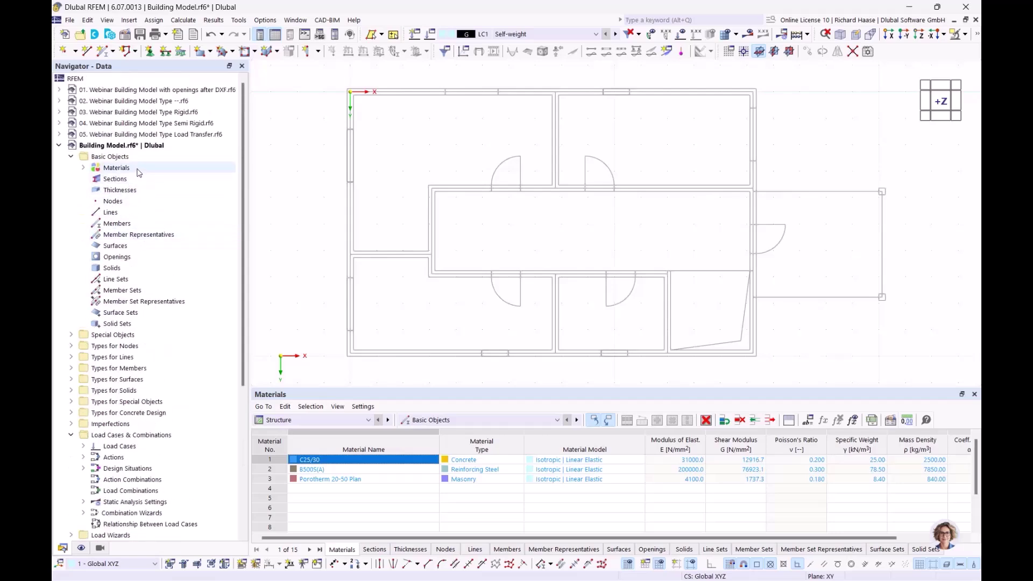
- Start a new rectangular section, measuring width b = 250 mm on the plan
left_click(119, 170)
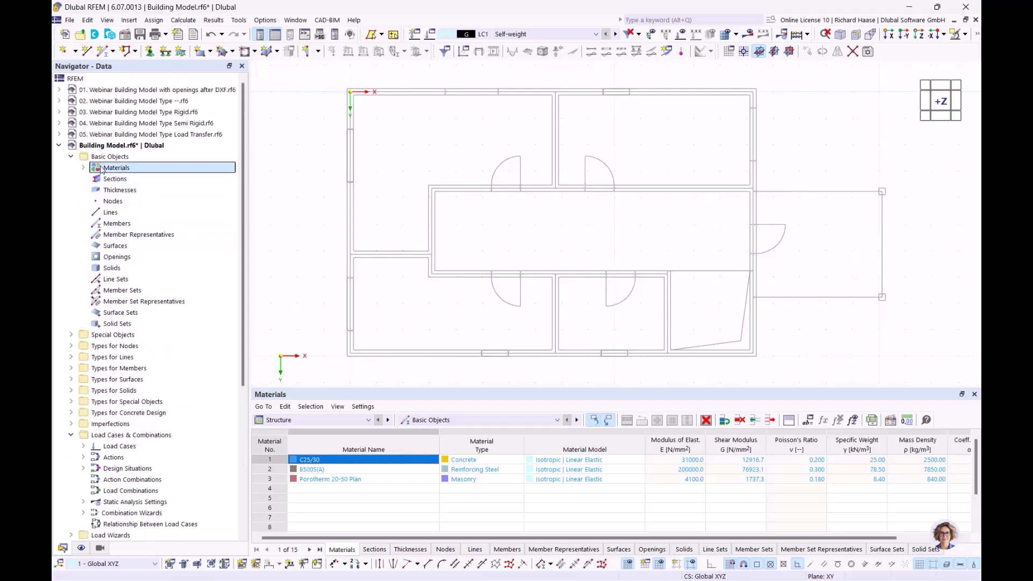
left_click(84, 167)
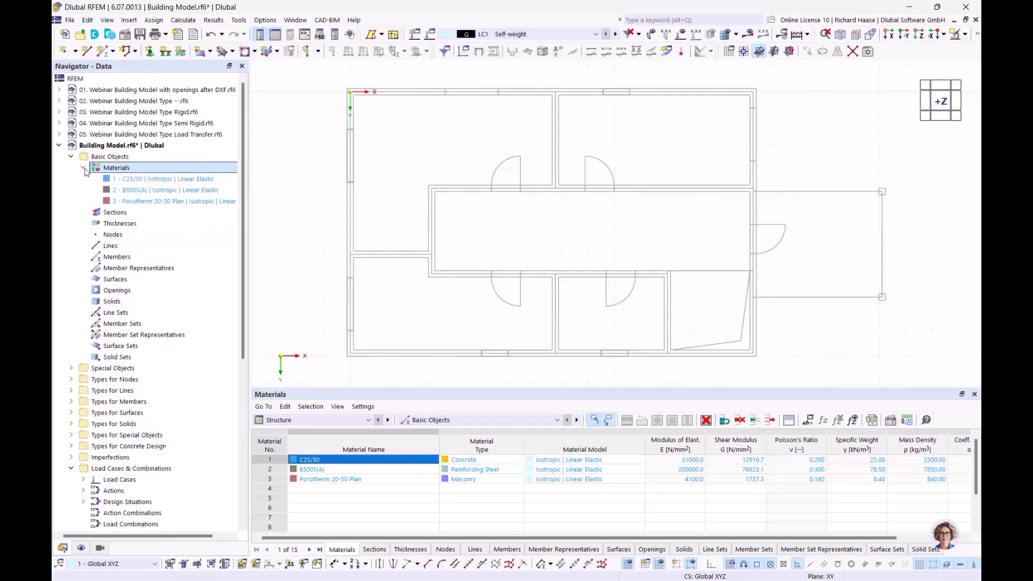
left_click(113, 213)
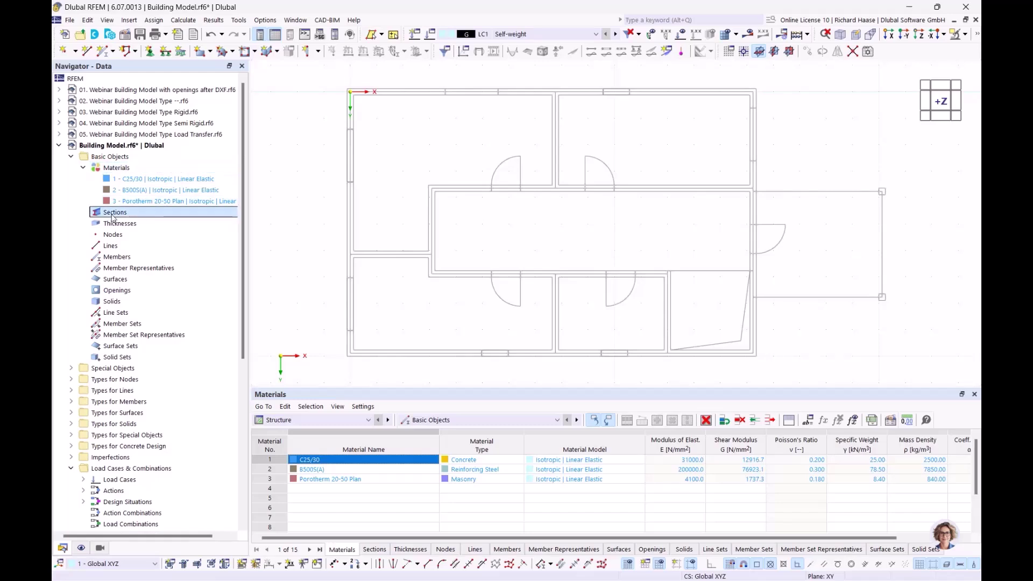
right_click(115, 216)
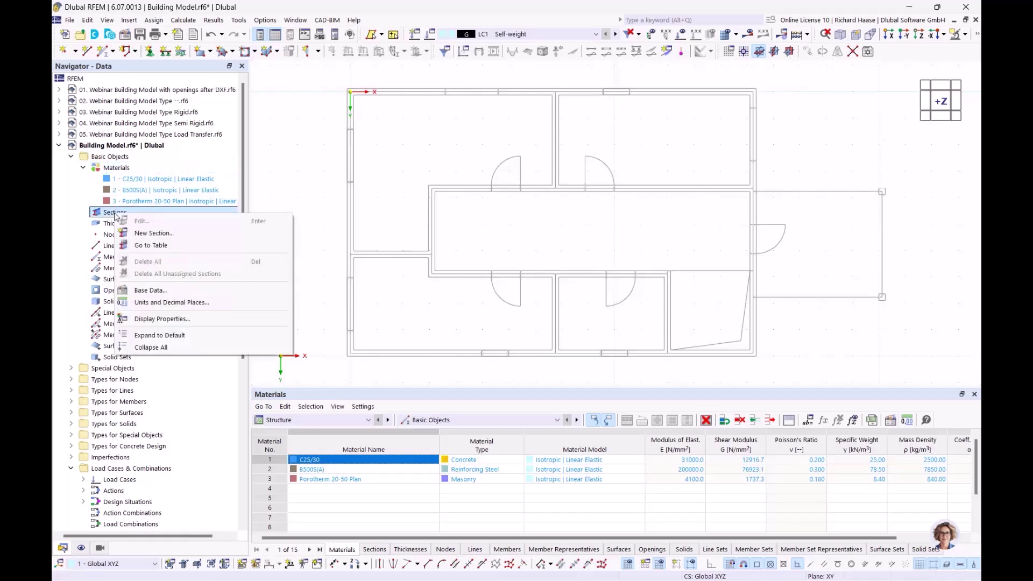
left_click(149, 234)
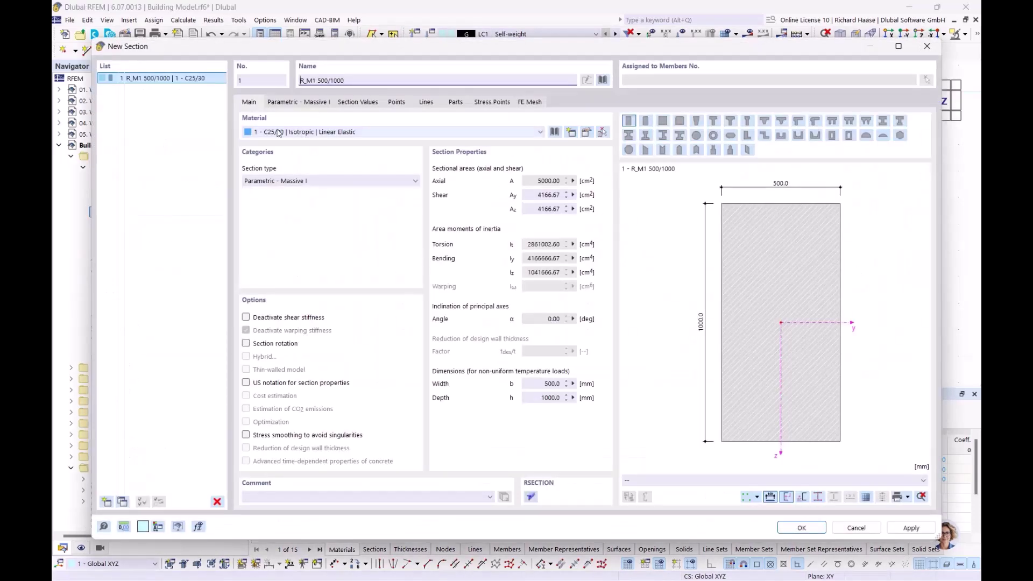
left_click(282, 103)
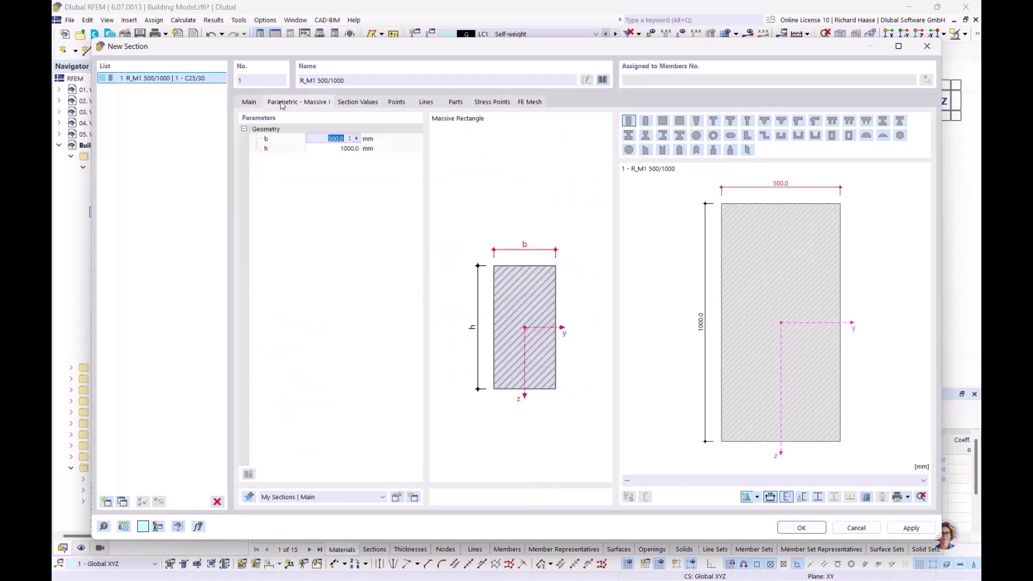
left_click(357, 140)
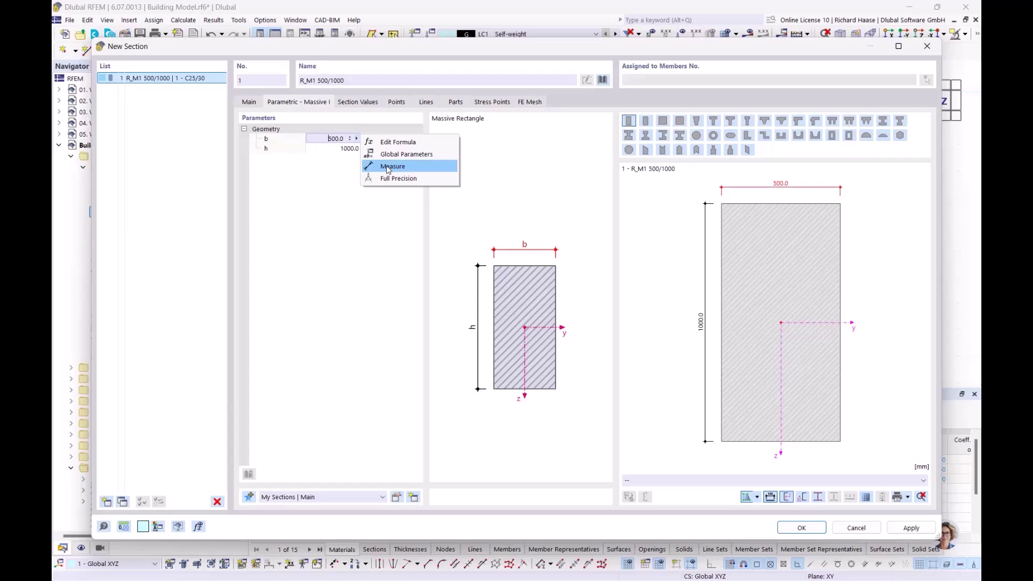
left_click(388, 170)
scroll(645, 194, "up", 5)
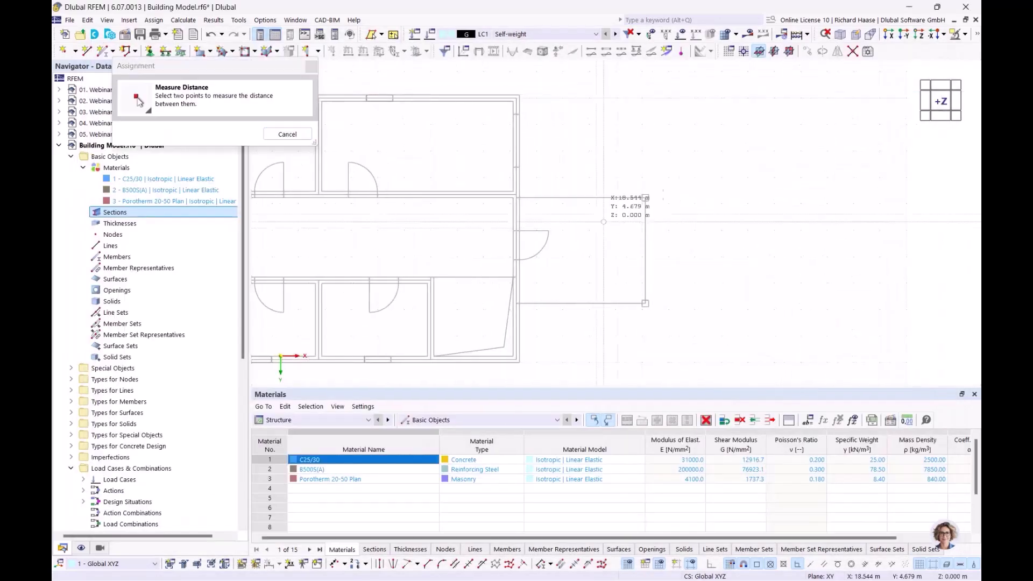
scroll(644, 191, "up", 3)
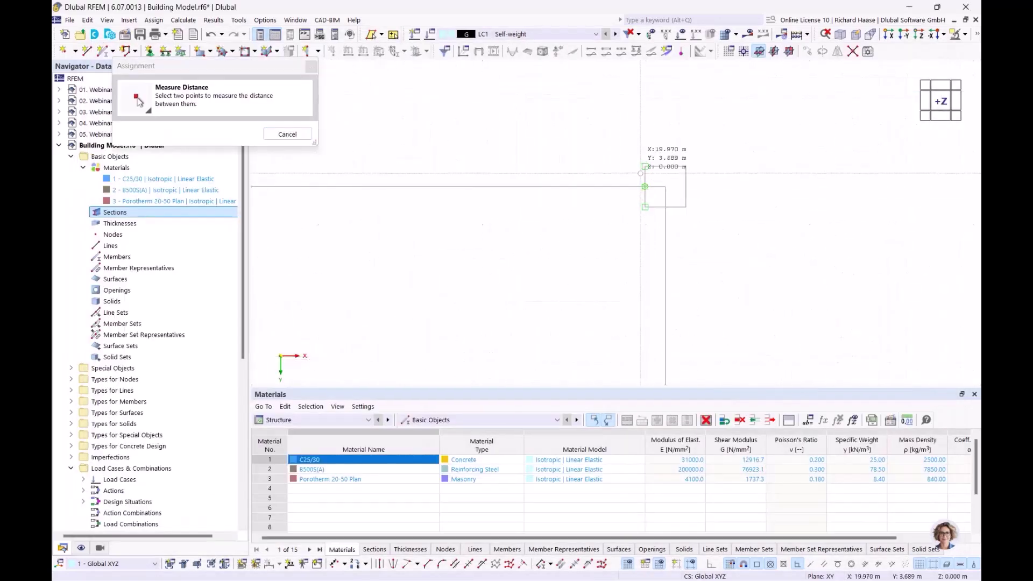
left_click(646, 187)
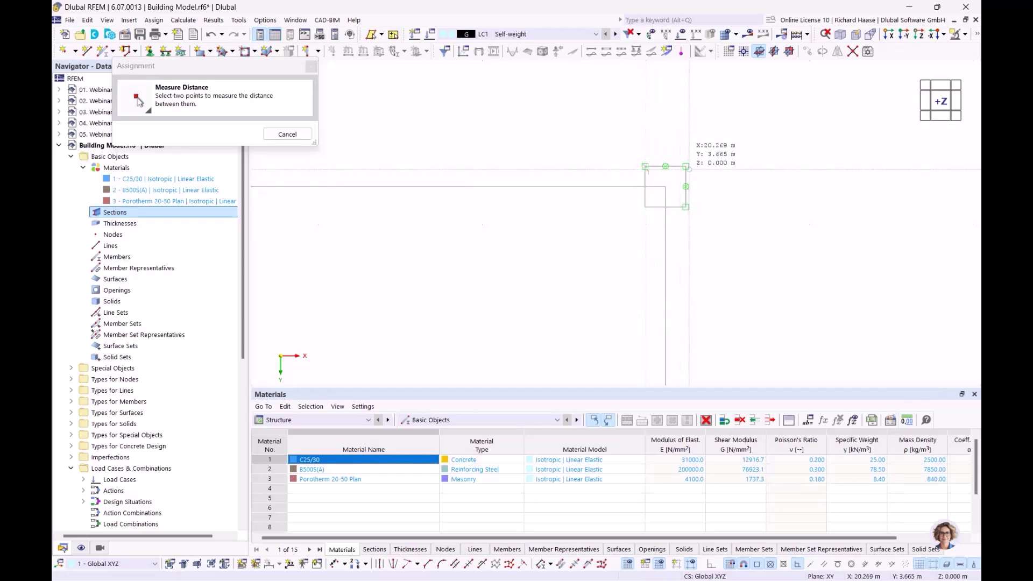
left_click(686, 186)
- Measure depth h = 250 mm, confirm section R_M1 250/250, and list Sections
left_click(332, 139)
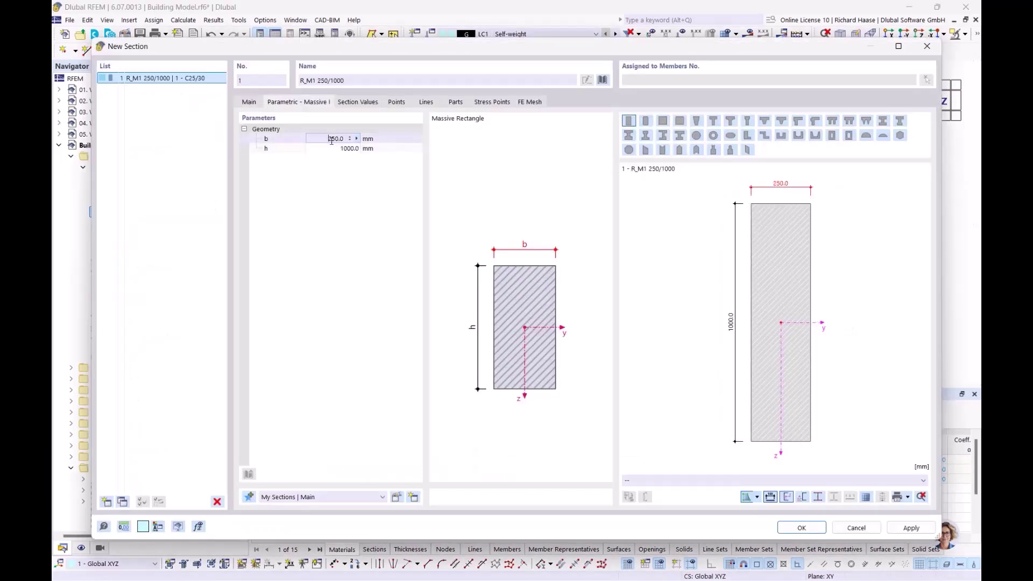
left_click(345, 149)
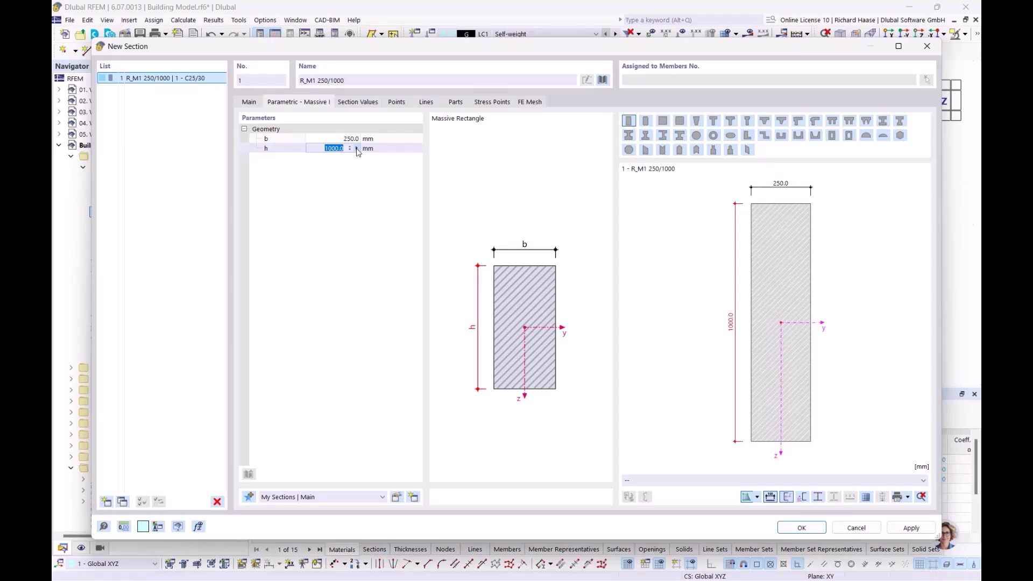
left_click(357, 148)
left_click(398, 176)
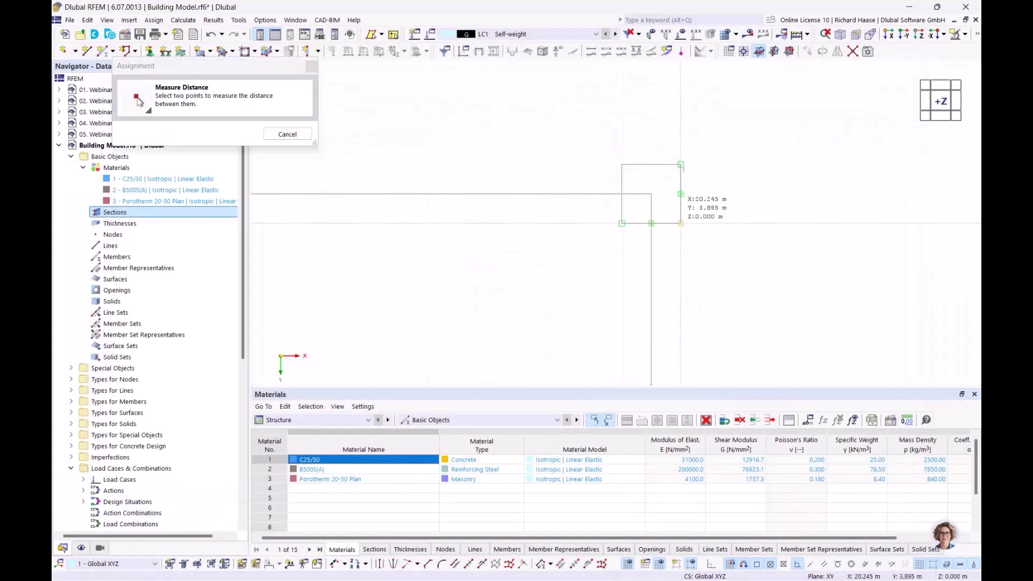
left_click(681, 165)
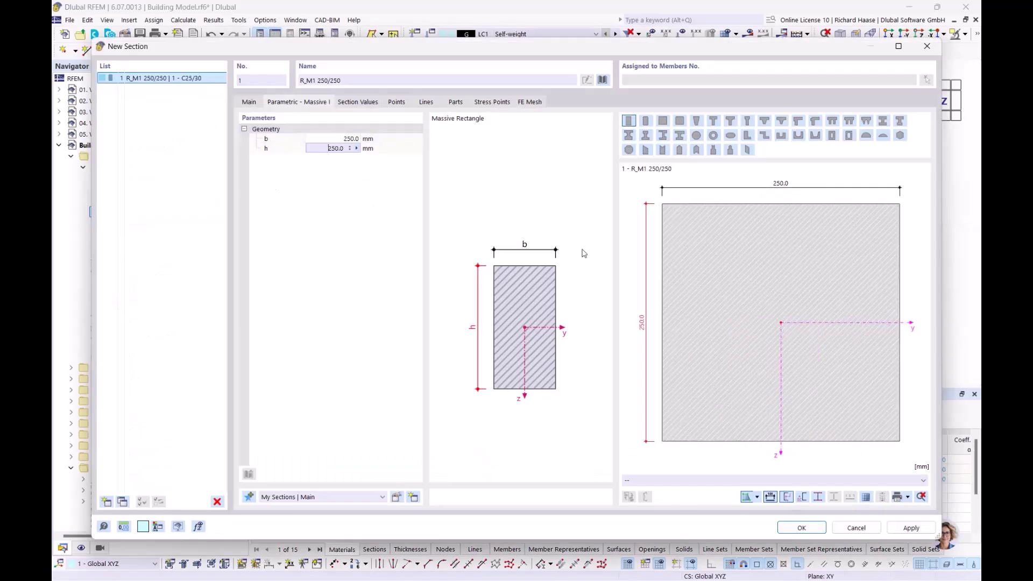
left_click(802, 528)
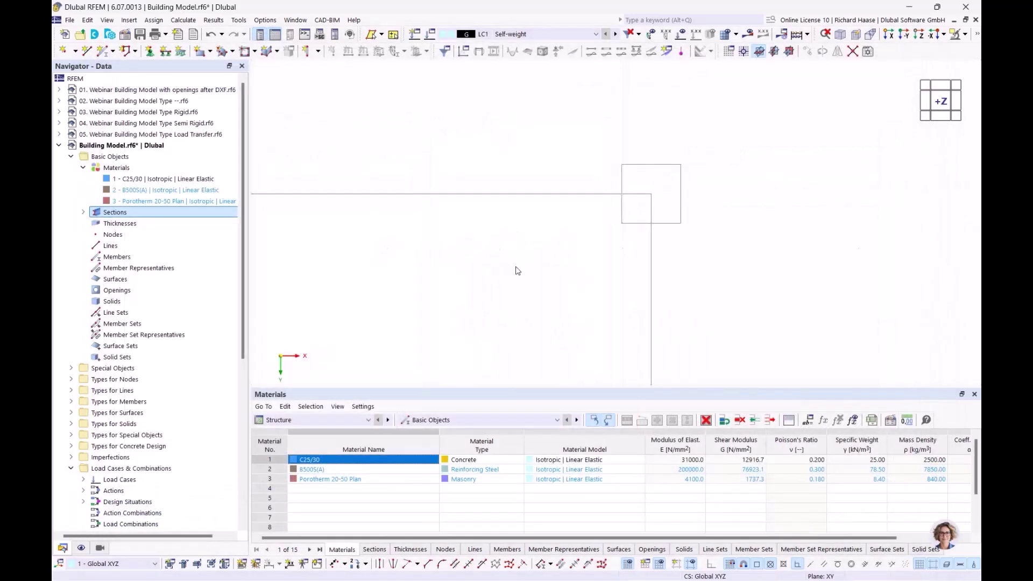
left_click(84, 213)
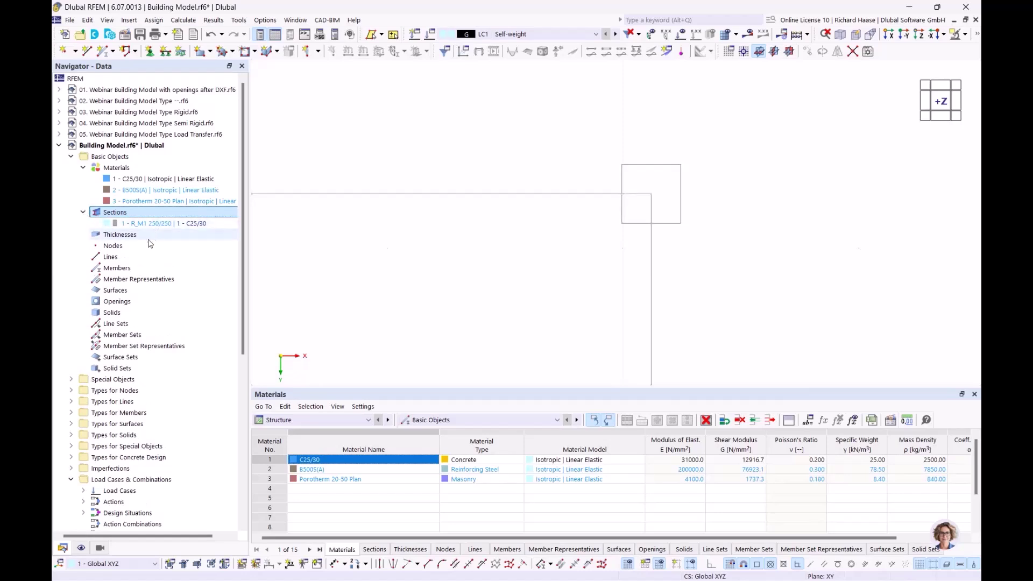
left_click(135, 239)
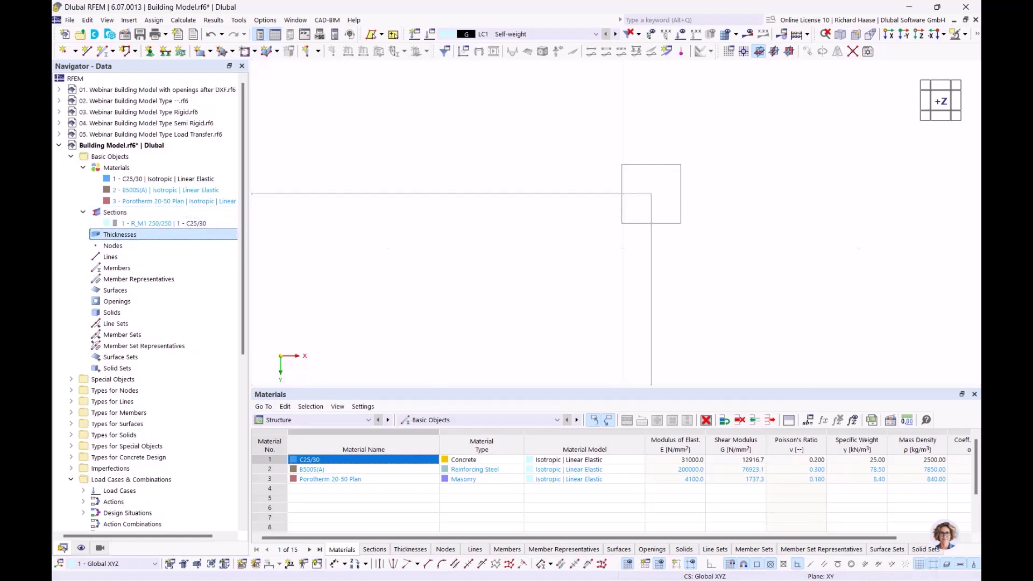
scroll(371, 272, "down", 2)
middle_click_drag(367, 274, 628, 222)
scroll(628, 221, "down", 2)
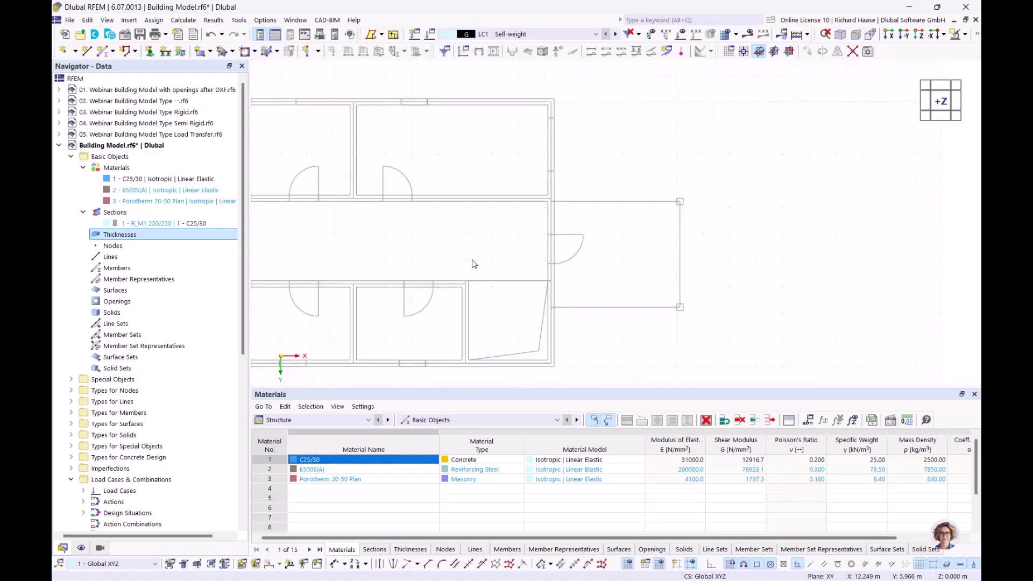
- Define a 240 mm Porotherm 20-50 Plan thickness by measuring a wall on the plan
right_click(134, 237)
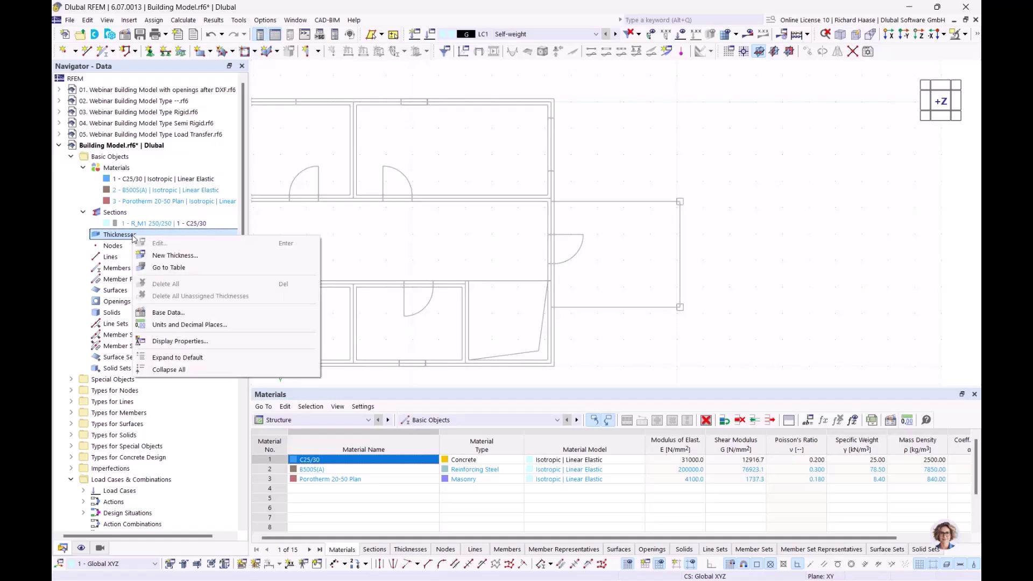
left_click(166, 255)
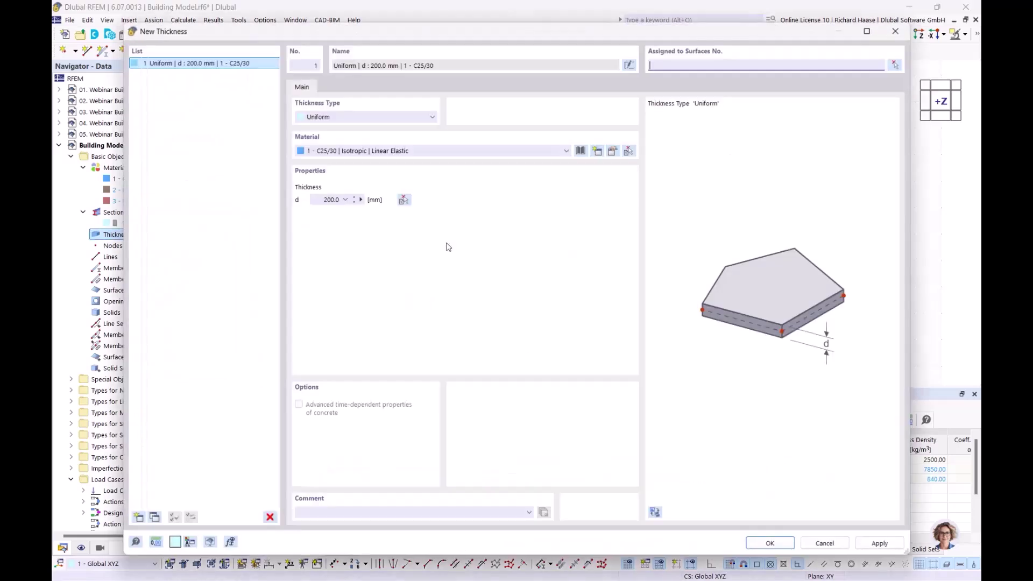
left_click(369, 156)
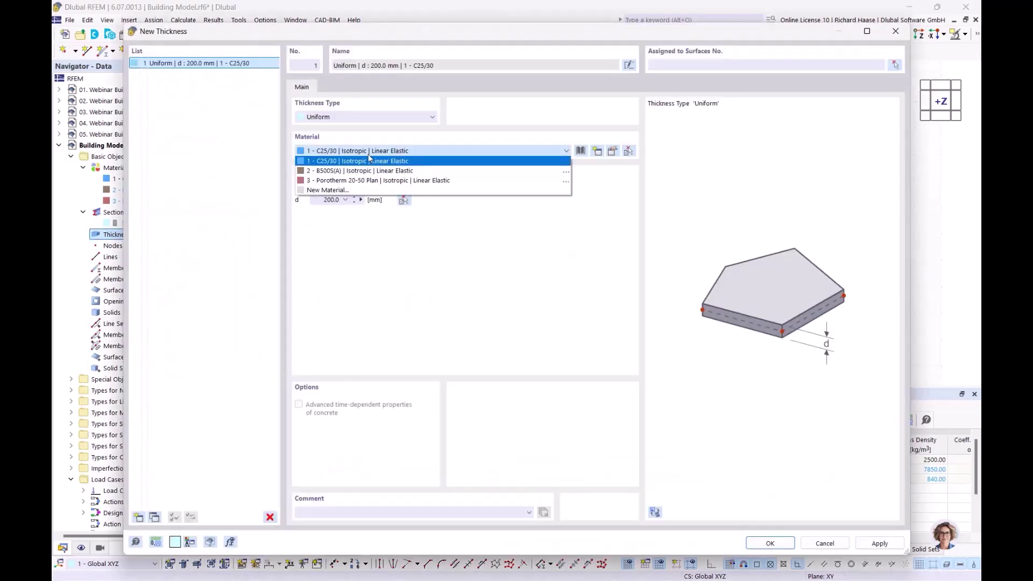
left_click(358, 185)
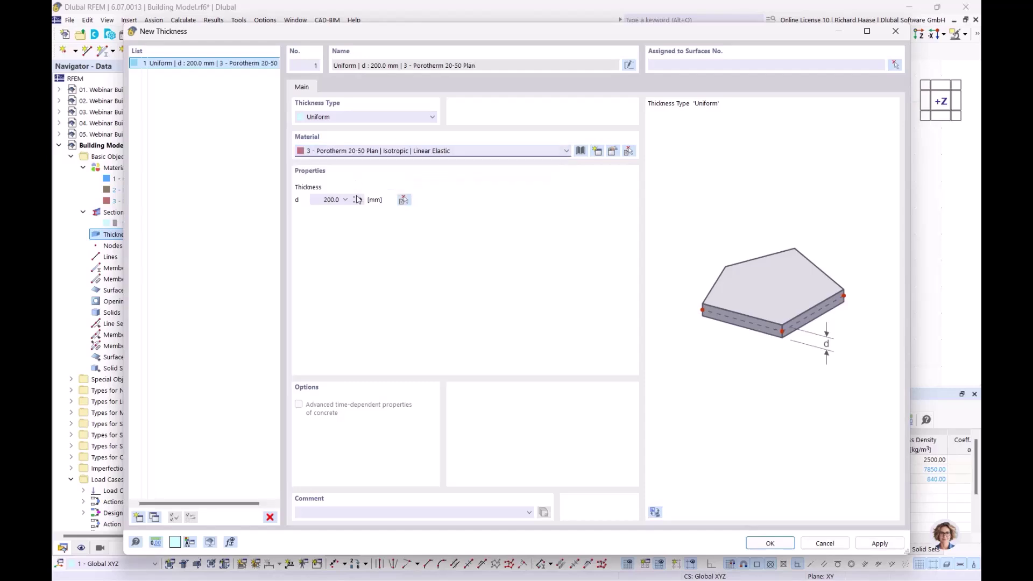
left_click(360, 200)
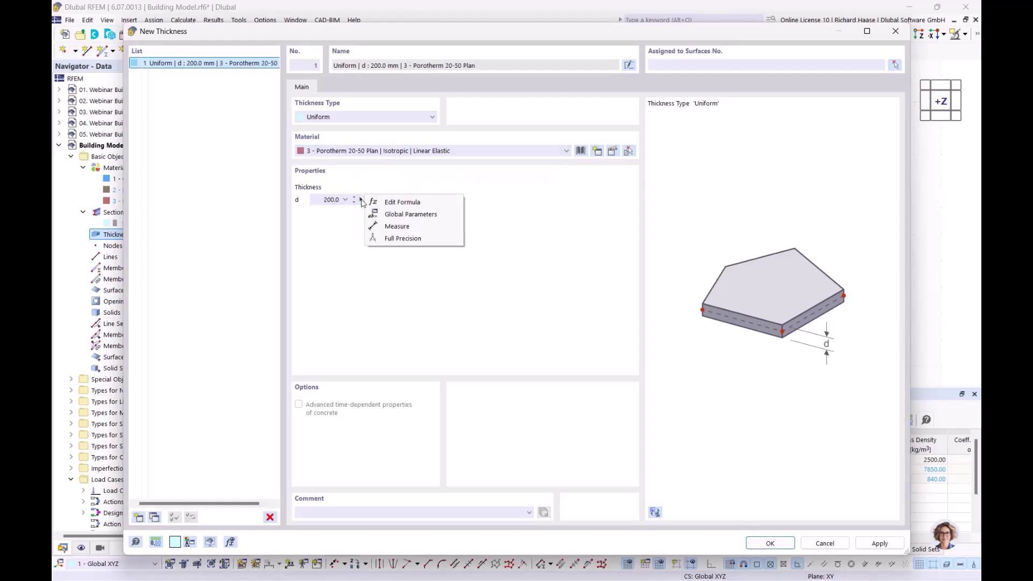
left_click(388, 227)
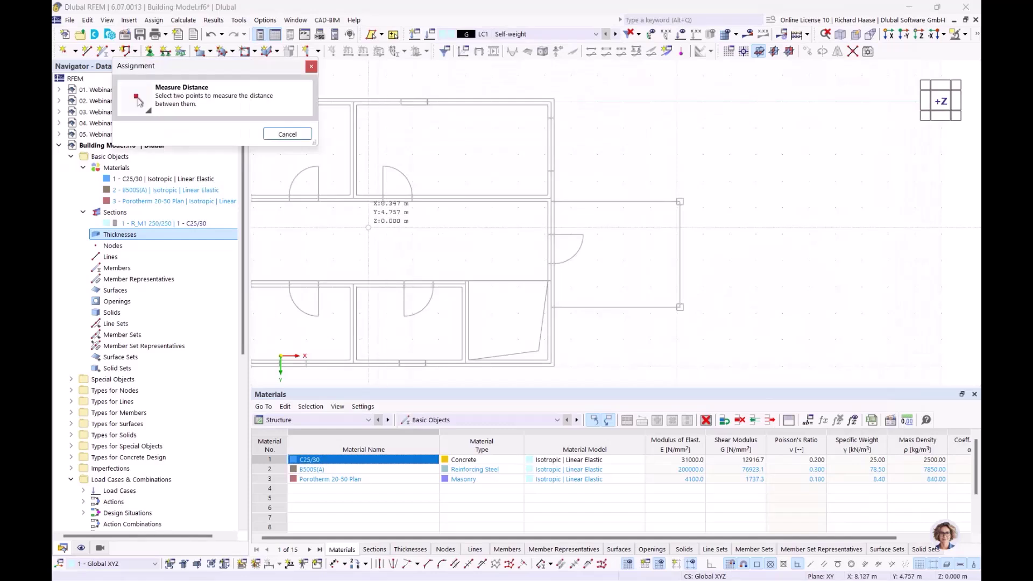
scroll(334, 204, "up", 6)
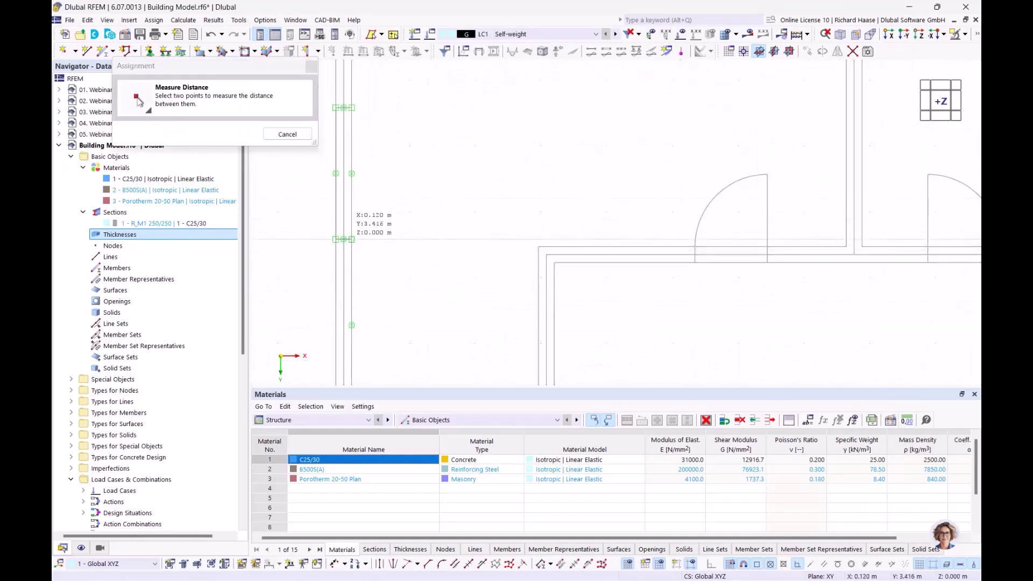
left_click(352, 240)
left_click(336, 239)
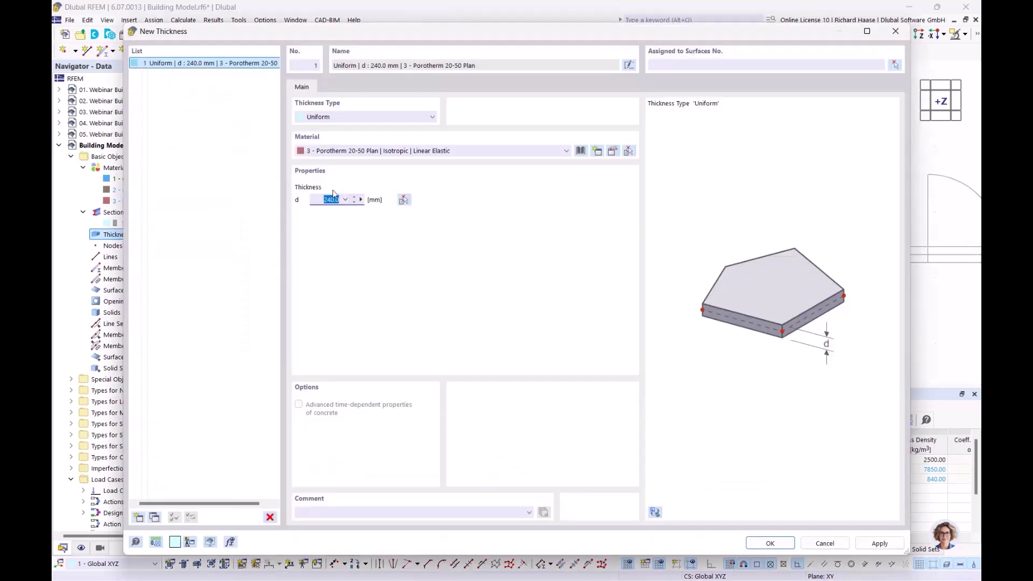
- Add a second thickness of 240 mm in C25/30, measured from the walls
left_click(138, 517)
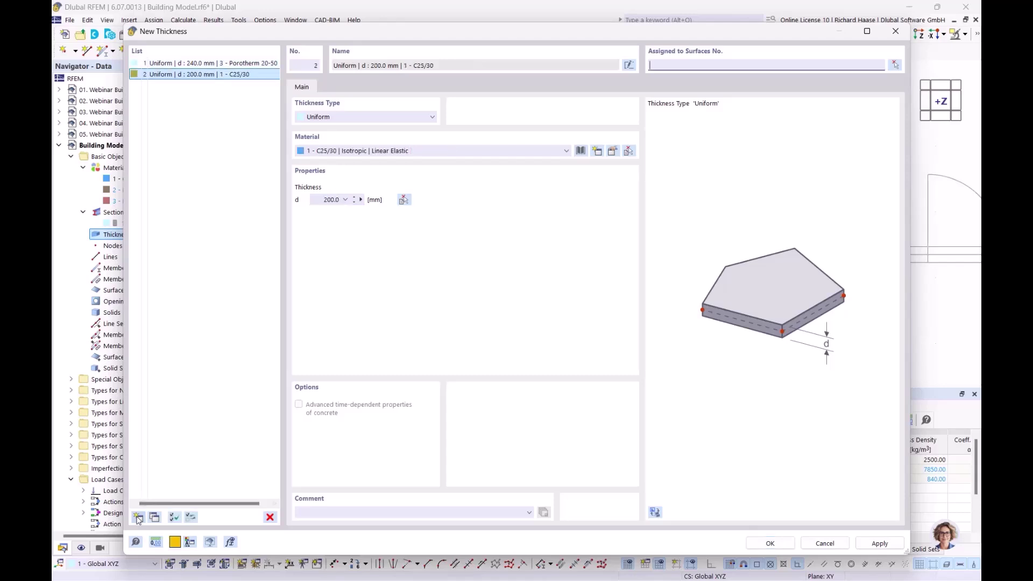
left_click(370, 152)
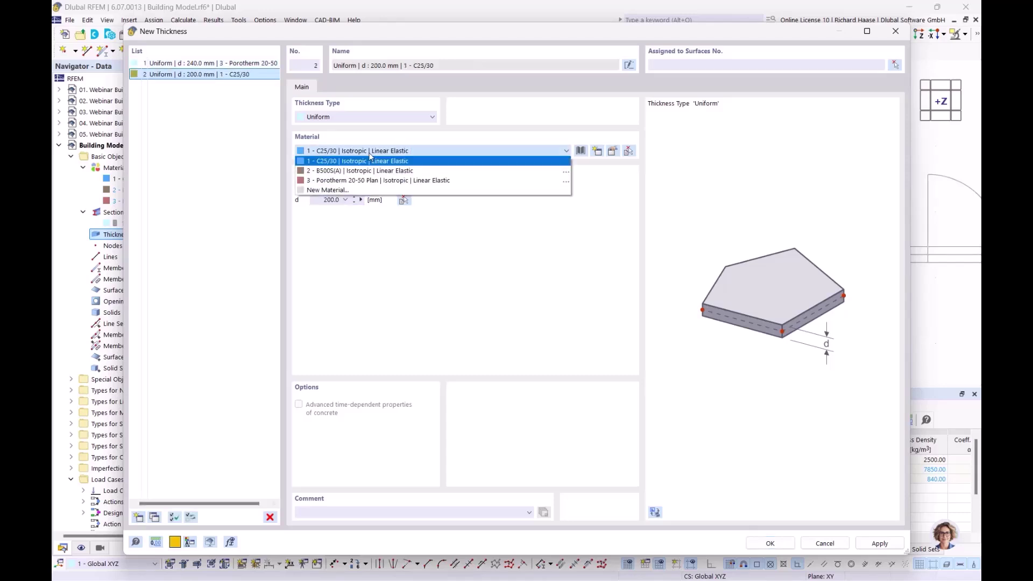
left_click(365, 161)
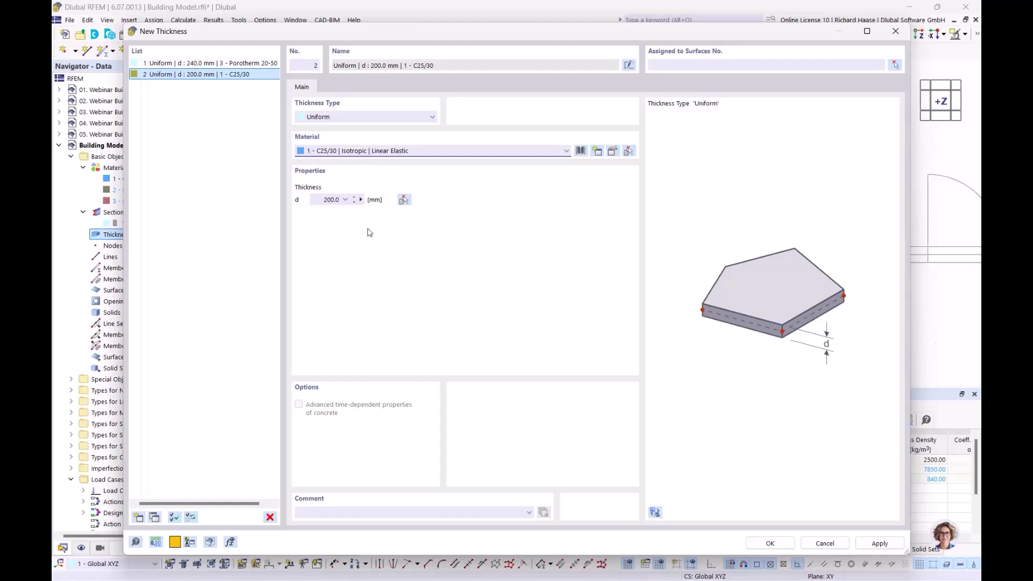
left_click(360, 199)
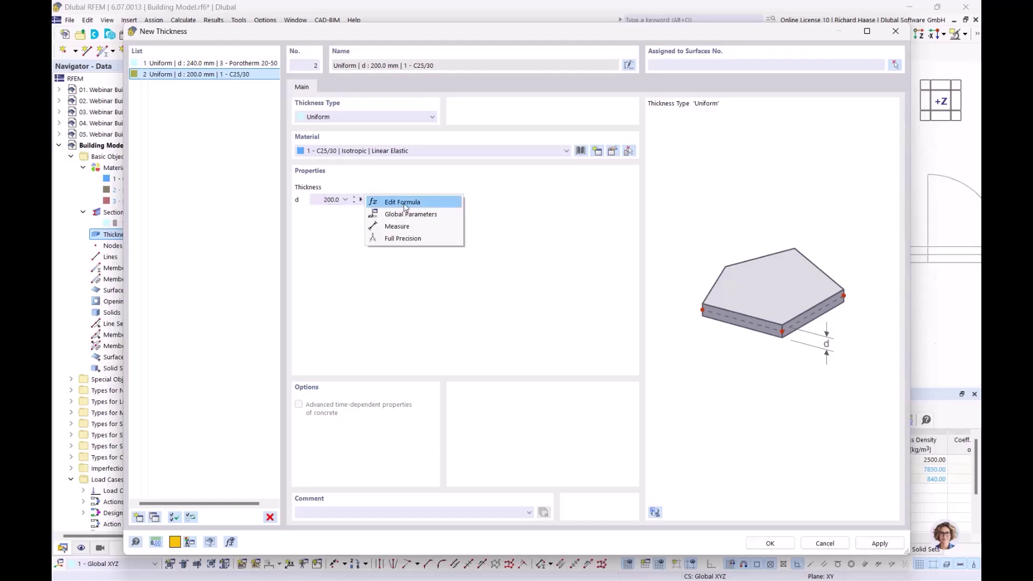
left_click(398, 226)
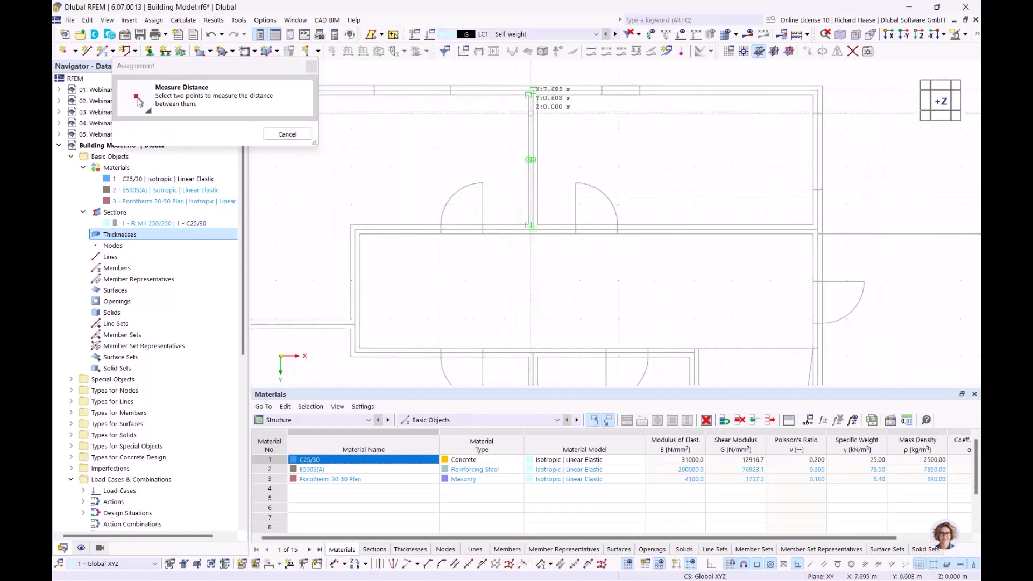
scroll(534, 92, "up", 3)
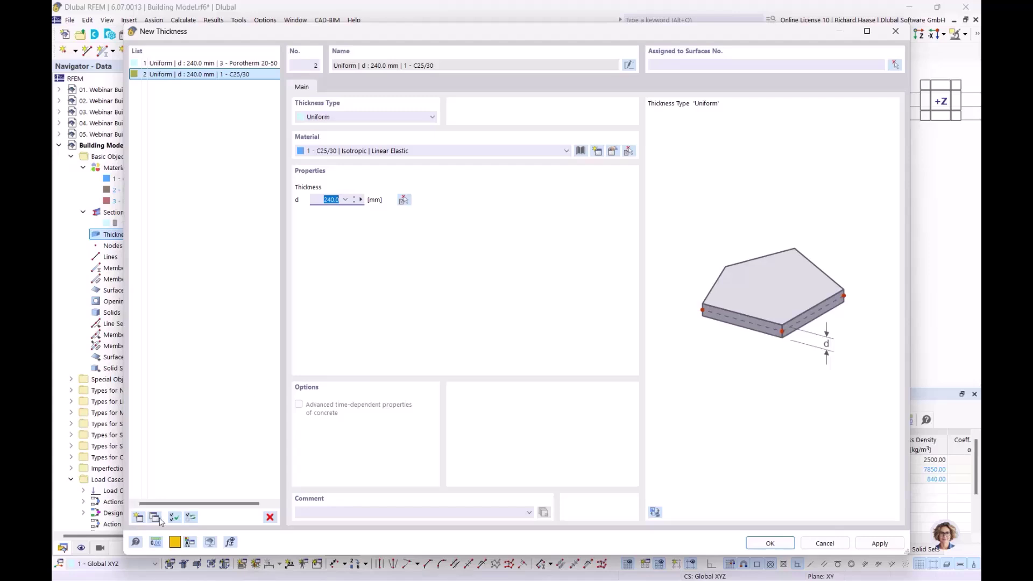
- Add a third 350 mm C25/30 thickness and save all three
left_click(138, 518)
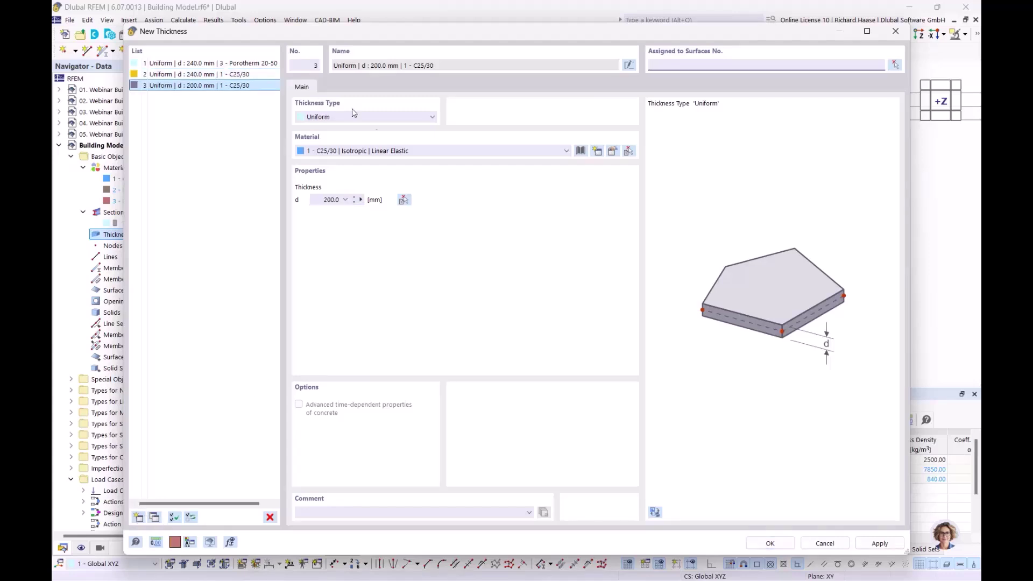
left_click(319, 200)
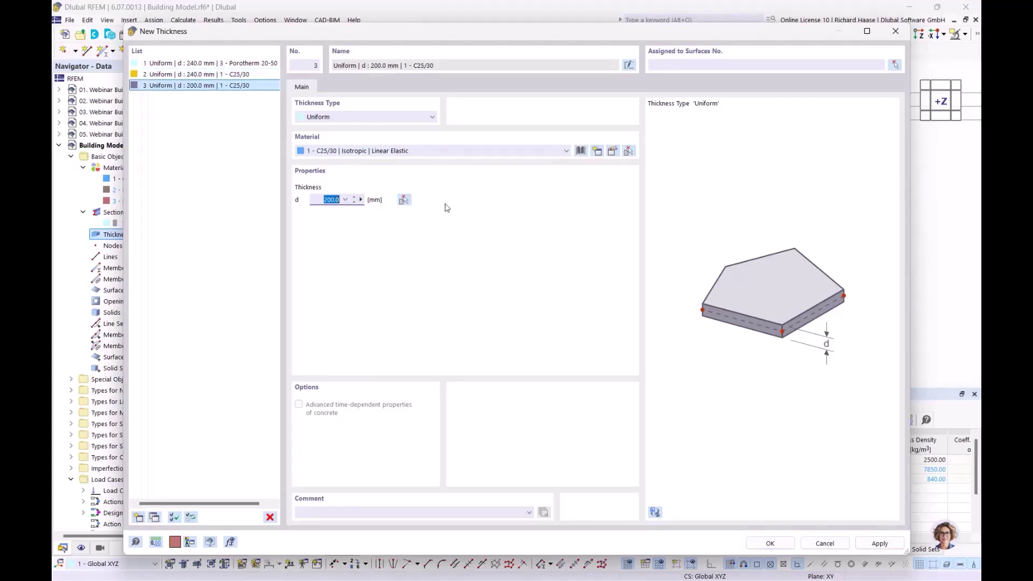
type("35")
left_click(770, 544)
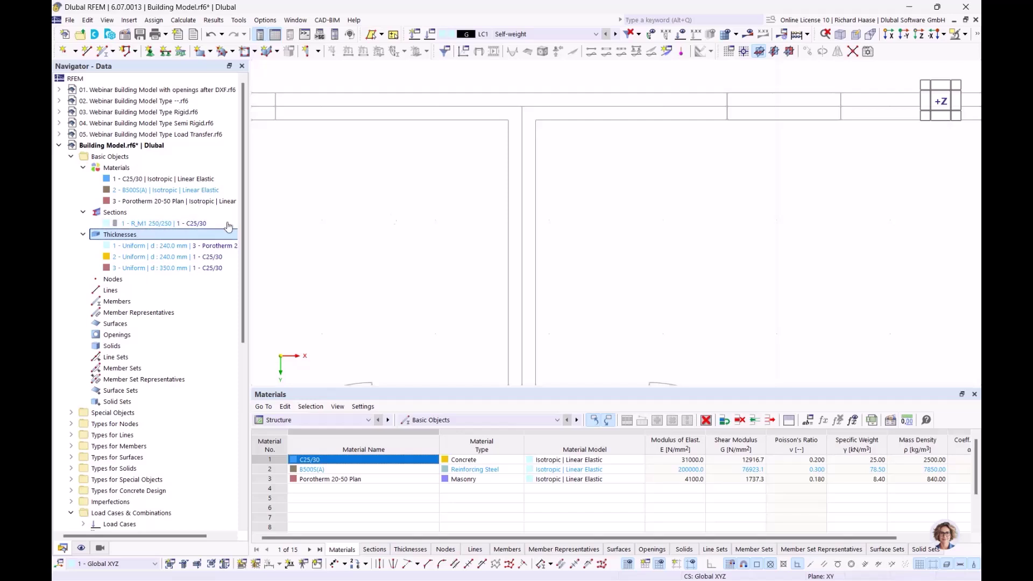
- Open the Building Stories dialog under Building Model in the navigator
left_click(319, 52)
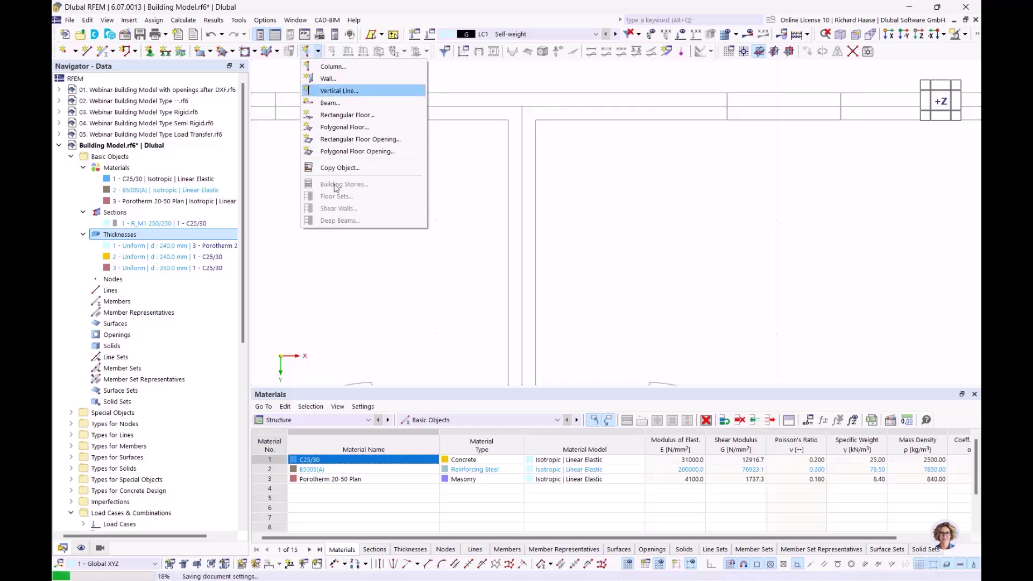
left_click(276, 6)
scroll(161, 296, "down", 10)
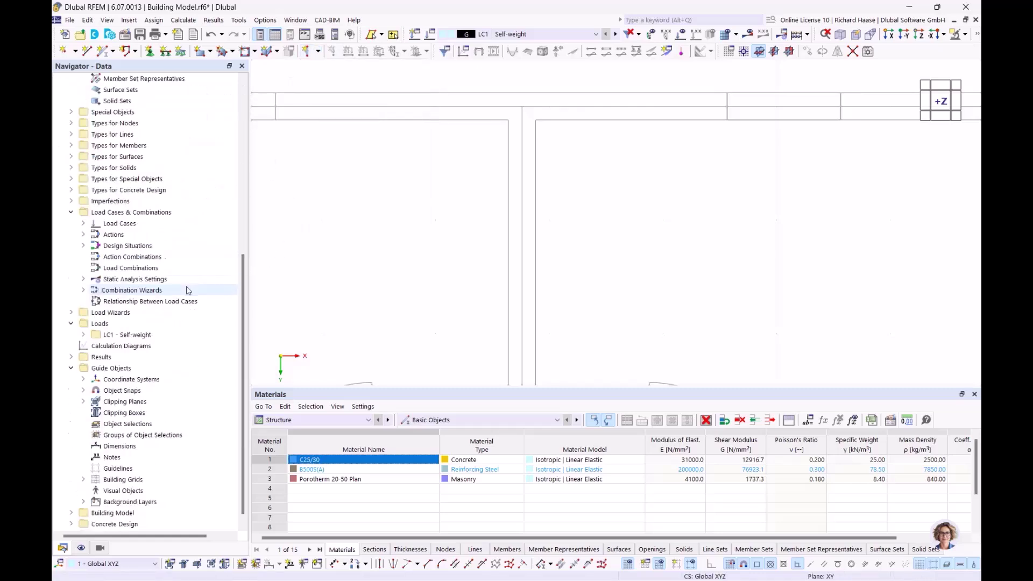
left_click(71, 503)
scroll(120, 478, "down", 2)
double_click(123, 469)
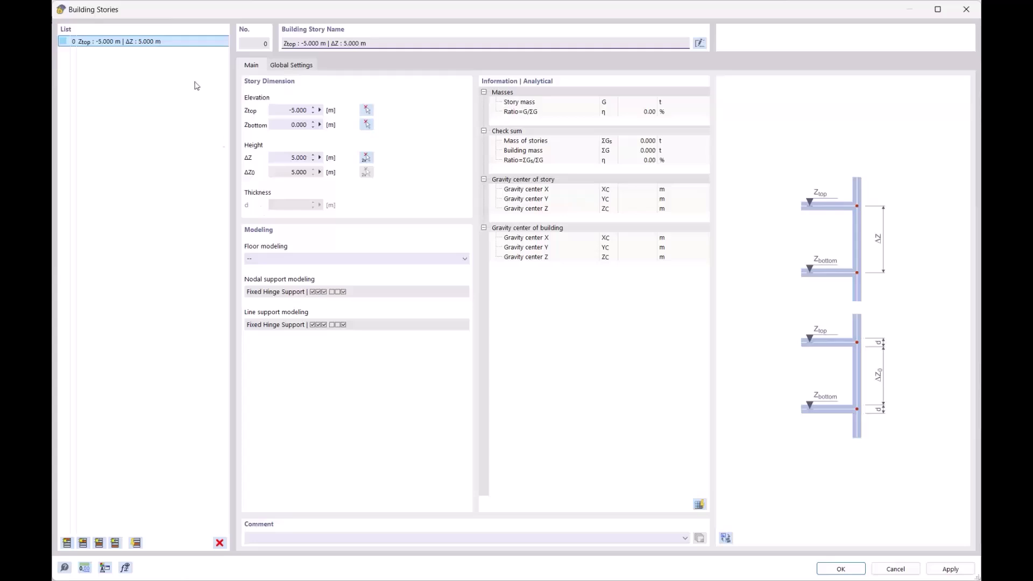
- Clear the story list by deleting all existing stories
left_click(68, 543)
left_click(67, 543)
left_click(67, 543)
left_click(68, 543)
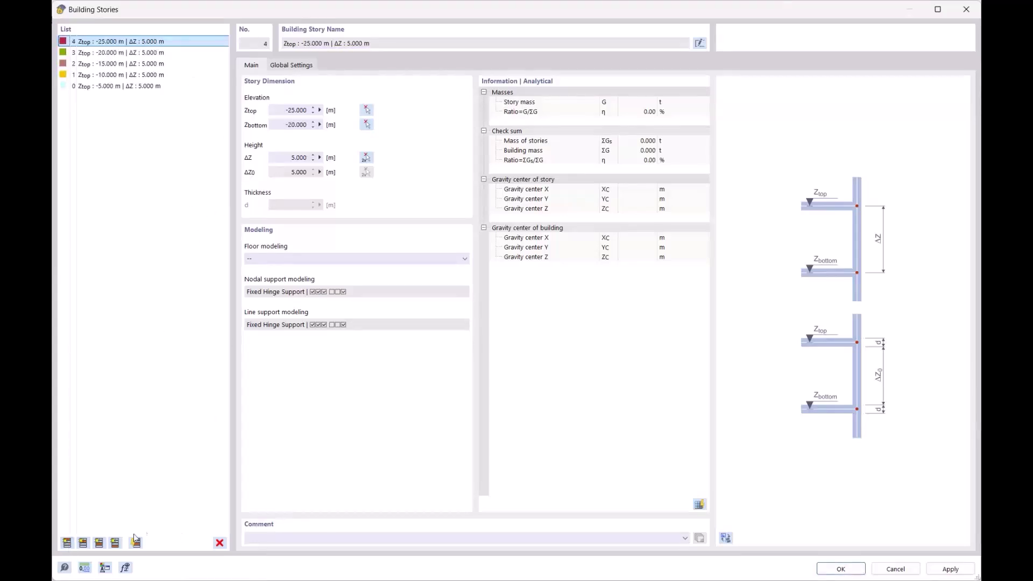
left_click(152, 87)
left_click(167, 42, "shift")
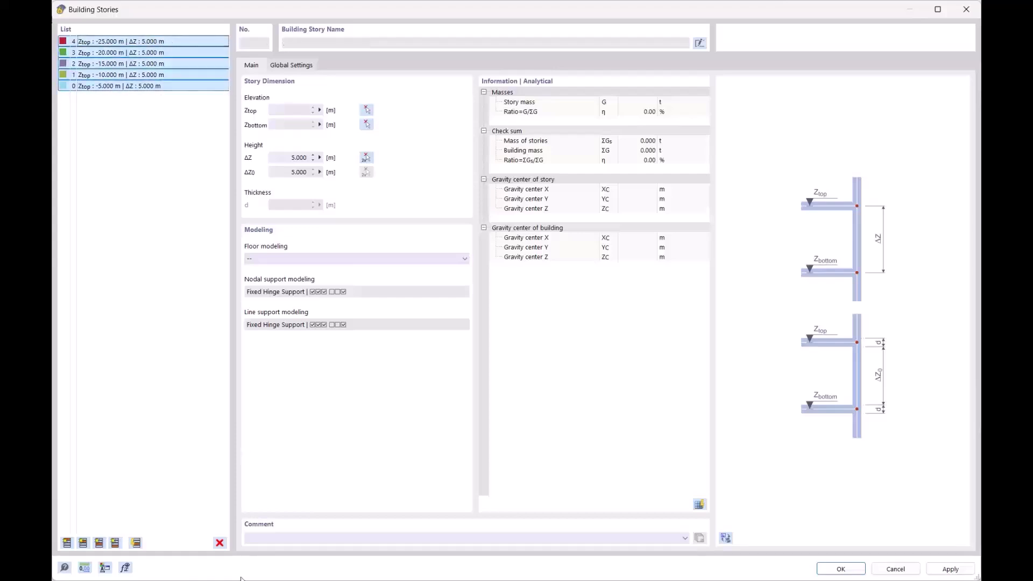
left_click(220, 542)
left_click(526, 329)
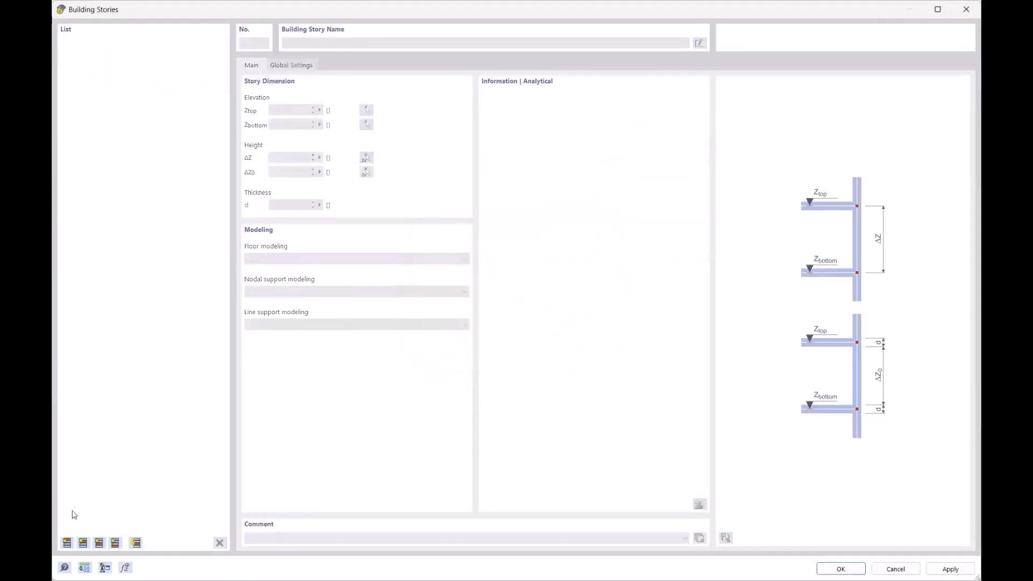
- Add story 0 with ΔZ = 3 m and four more 3 m stories
left_click(68, 543)
left_click(286, 157)
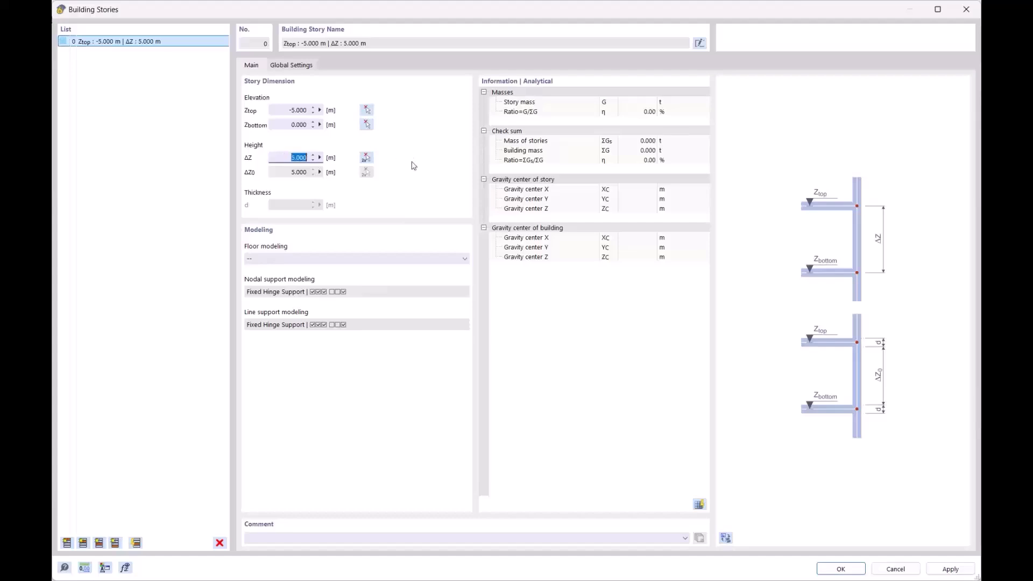
type("3")
left_click(276, 106)
left_click(66, 543)
left_click(67, 543)
left_click(67, 543)
left_click(67, 543)
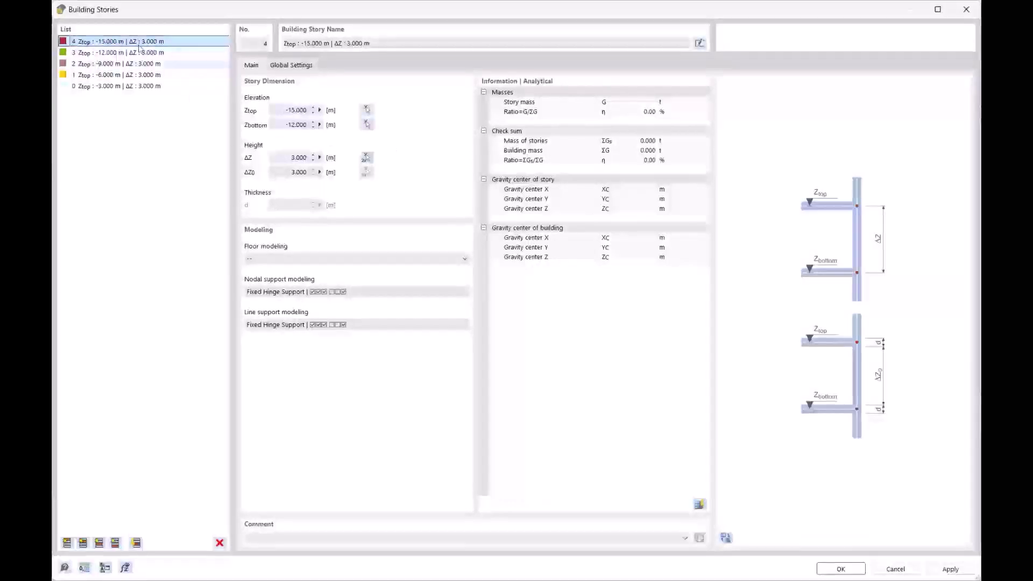
- Check the five stories in the 3-D preview and confirm them
left_click(725, 537)
middle_click_drag(842, 337, 788, 223, "ctrl")
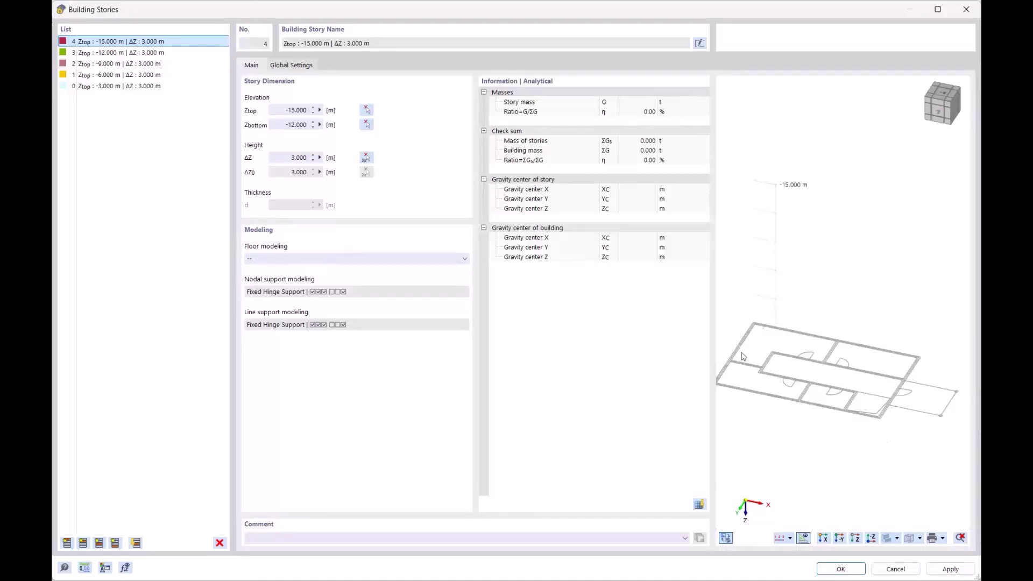
left_click(840, 569)
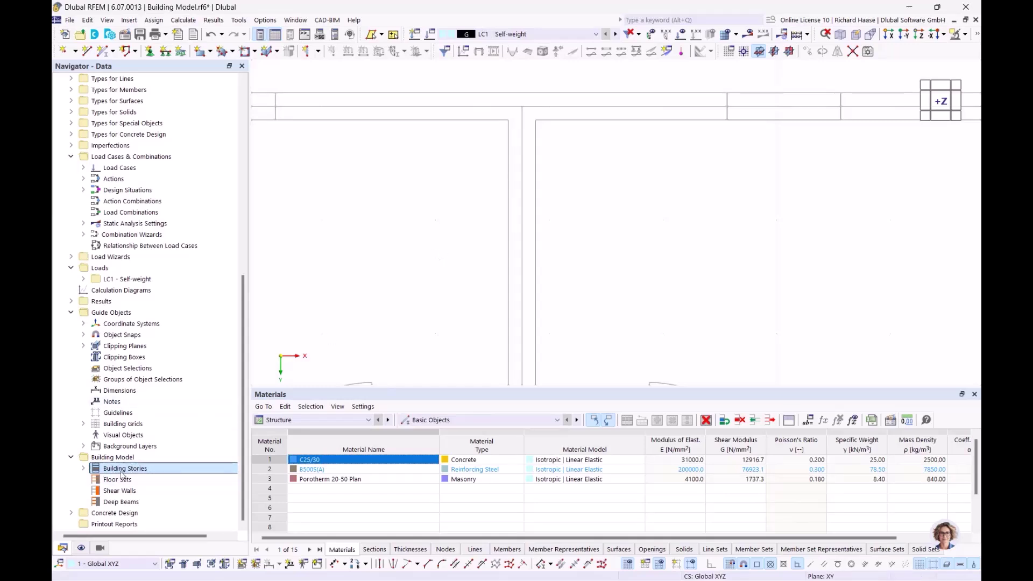
scroll(517, 136, "down", 3)
scroll(546, 144, "down", 2)
middle_click_drag(530, 185, 553, 161)
left_click(315, 51)
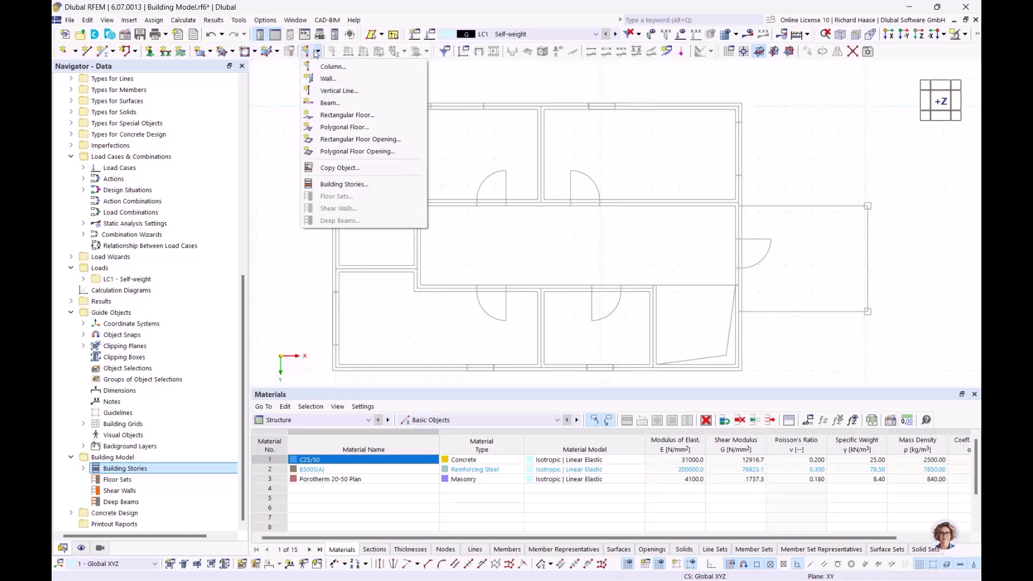
- Start a 240 mm Porotherm wall at the plan's lower-right corner and open its story list
left_click(328, 79)
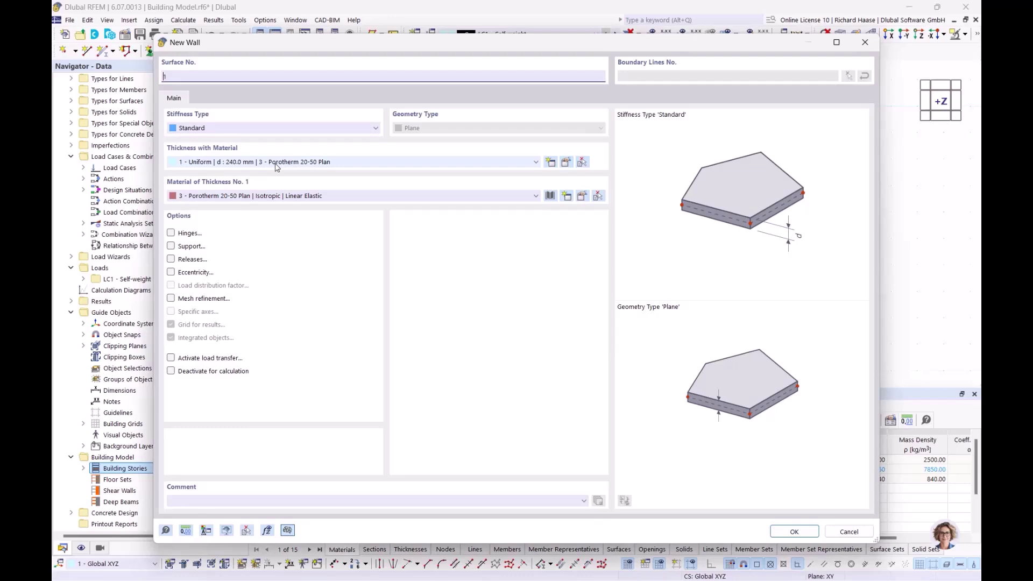
left_click(795, 531)
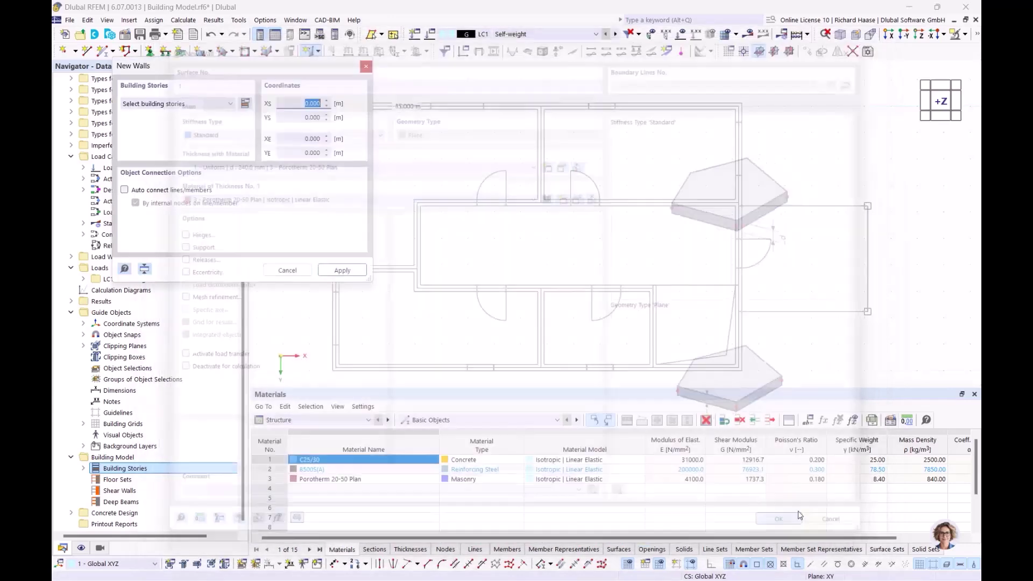
scroll(458, 164, "down", 2)
middle_click_drag(465, 285, 493, 164)
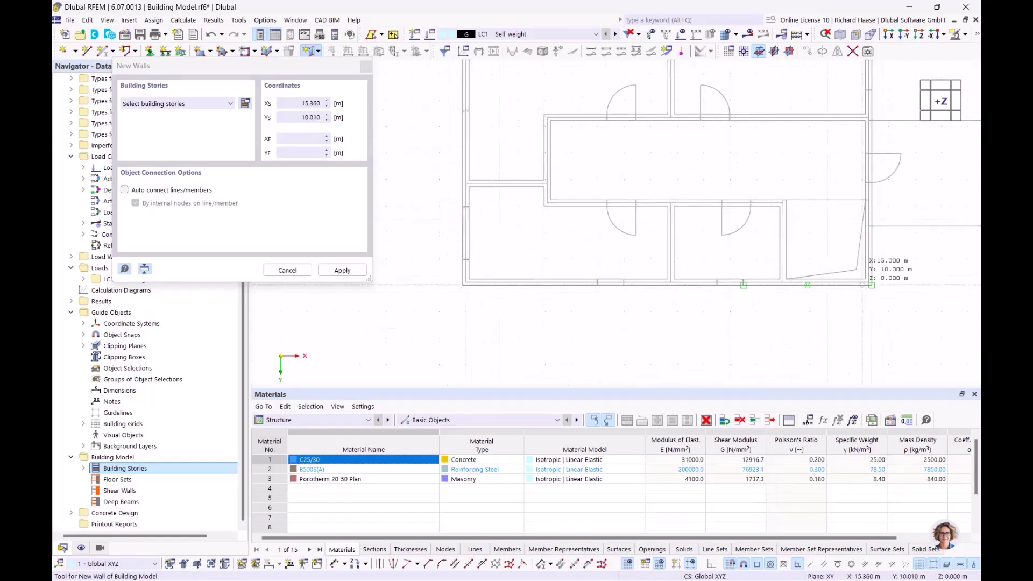
scroll(868, 281, "up", 2)
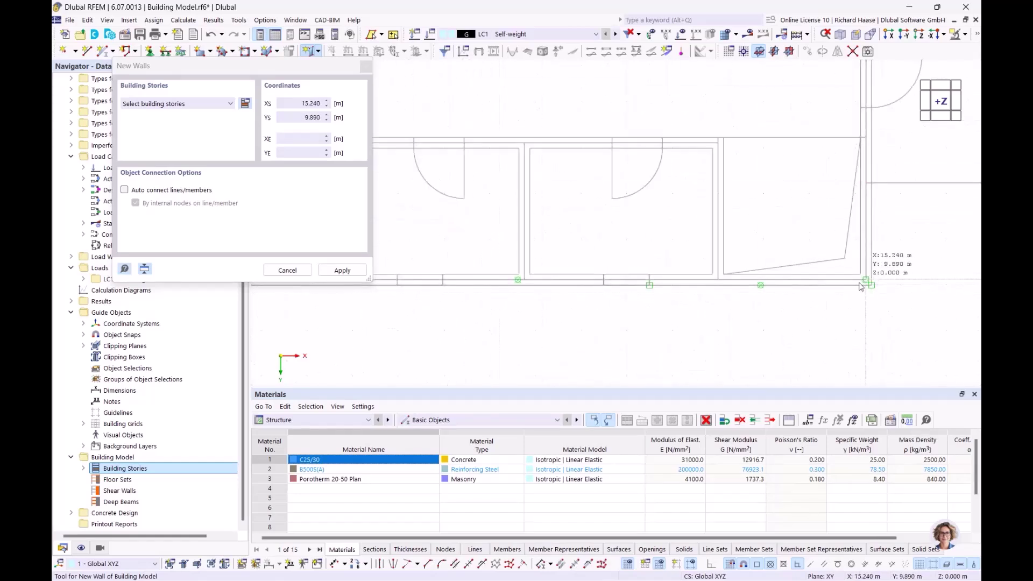
left_click(866, 280)
left_click(620, 348)
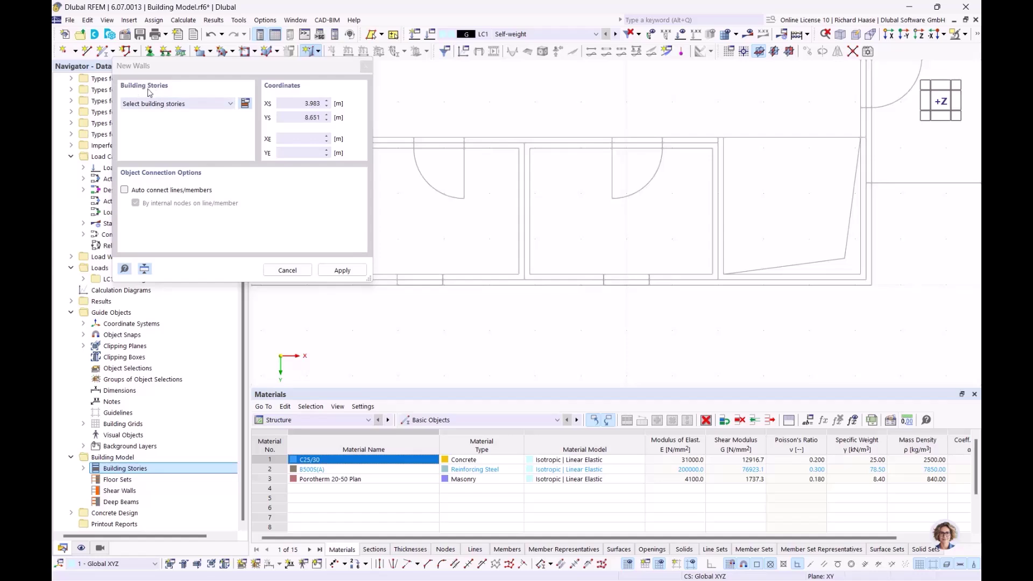
left_click(191, 105)
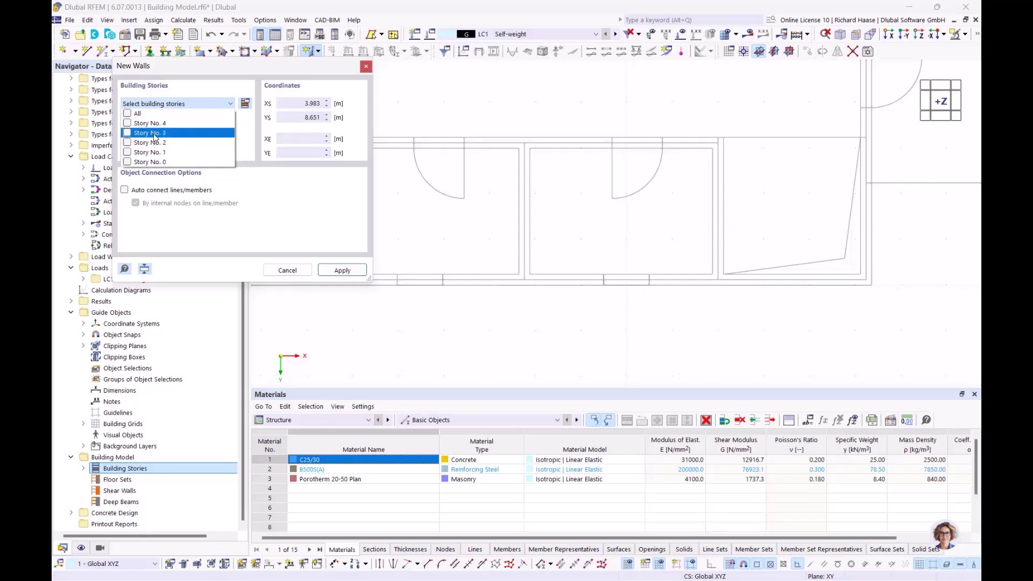
- Assign walls to stories 0–4 and chain them from the lower-right to lower-left and upper-left corners
left_click(128, 114)
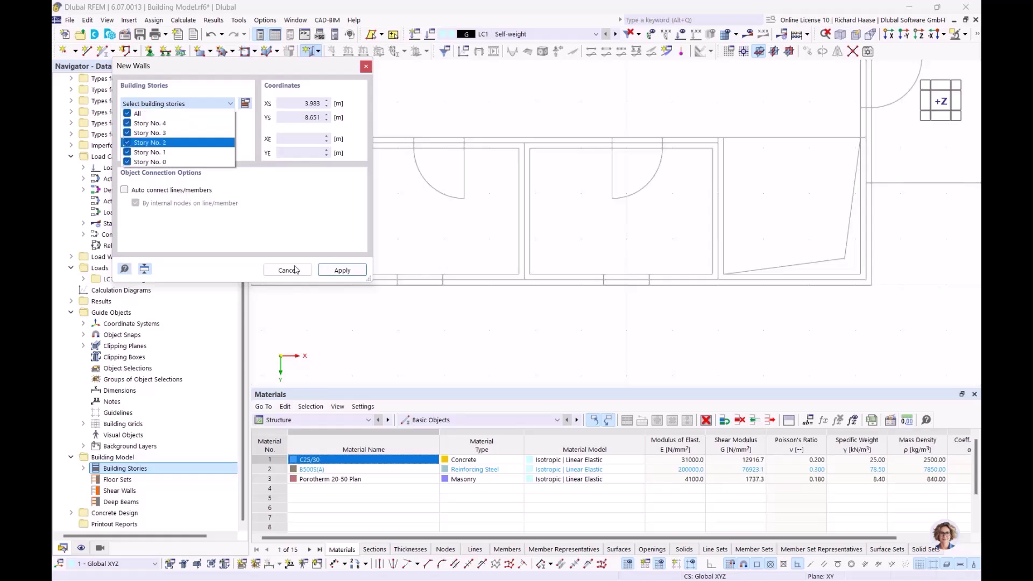
left_click(343, 270)
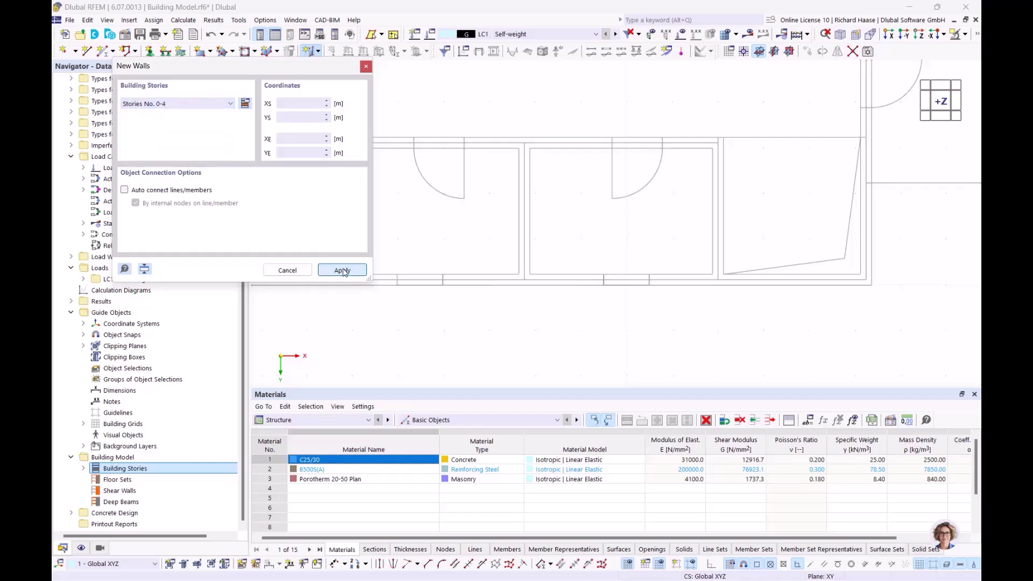
left_click(866, 280)
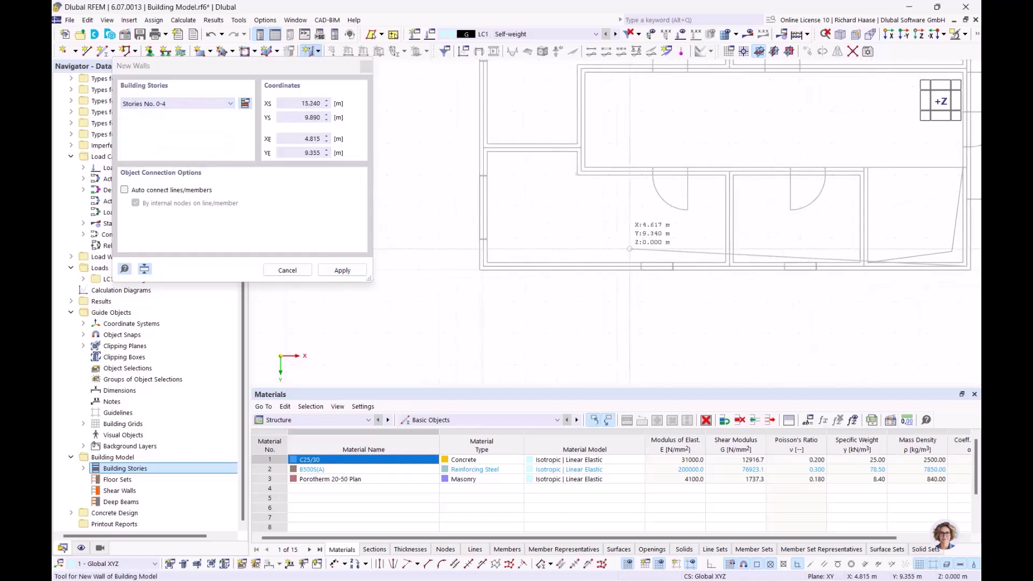
scroll(473, 257, "up", 3)
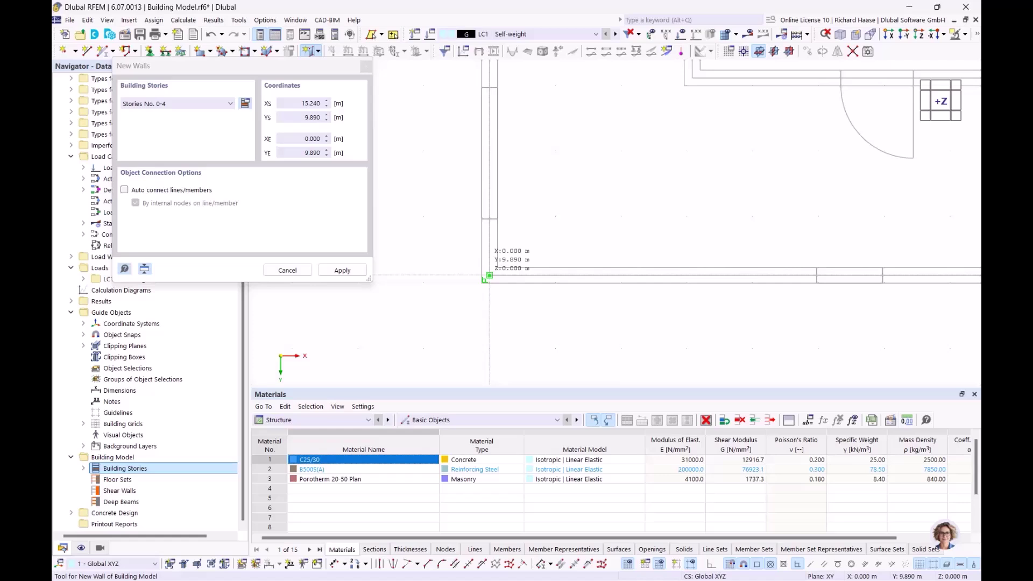
left_click(489, 276)
scroll(528, 144, "down", 3)
scroll(454, 146, "up", 3)
scroll(455, 146, "up", 2)
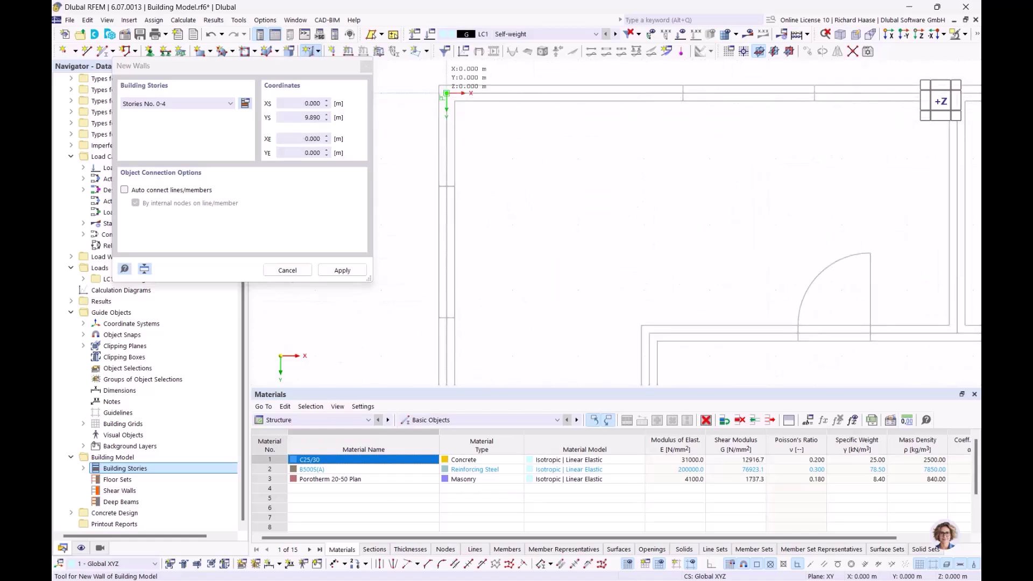
left_click(447, 93)
- Continue the wall to the upper-right corner, close the loop at the lower-right corner, and finish
scroll(584, 138, "down", 3)
scroll(483, 151, "up", 3)
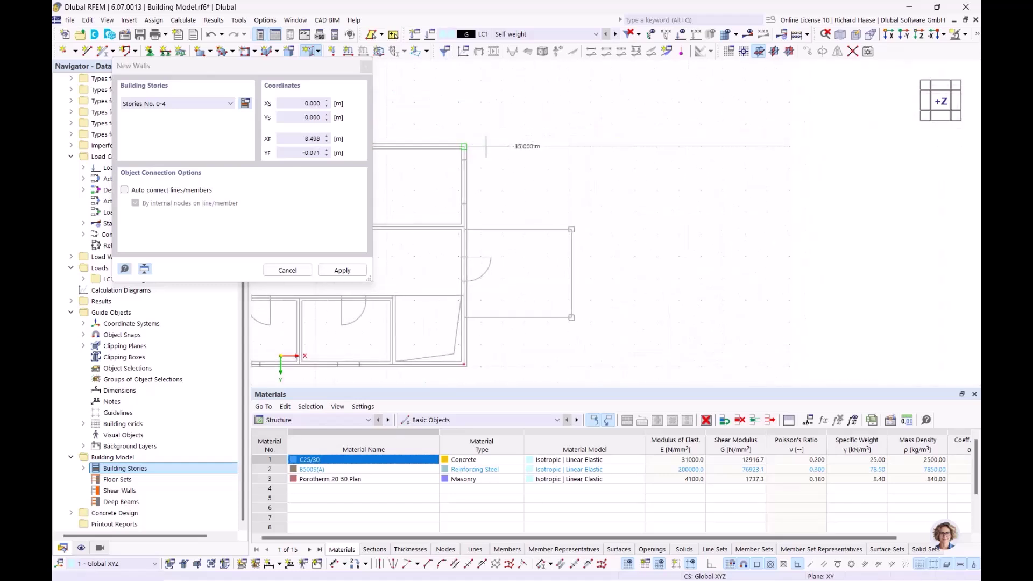
left_click(489, 143)
mouse_move(517, 98)
middle_mouse_down()
mouse_move(533, 218)
mouse_move(514, 82)
middle_mouse_up()
scroll(504, 251, "up", 3)
scroll(506, 244, "up", 3)
scroll(504, 248, "up", 2)
left_click(501, 252)
scroll(500, 252, "down", 5)
left_click(533, 206)
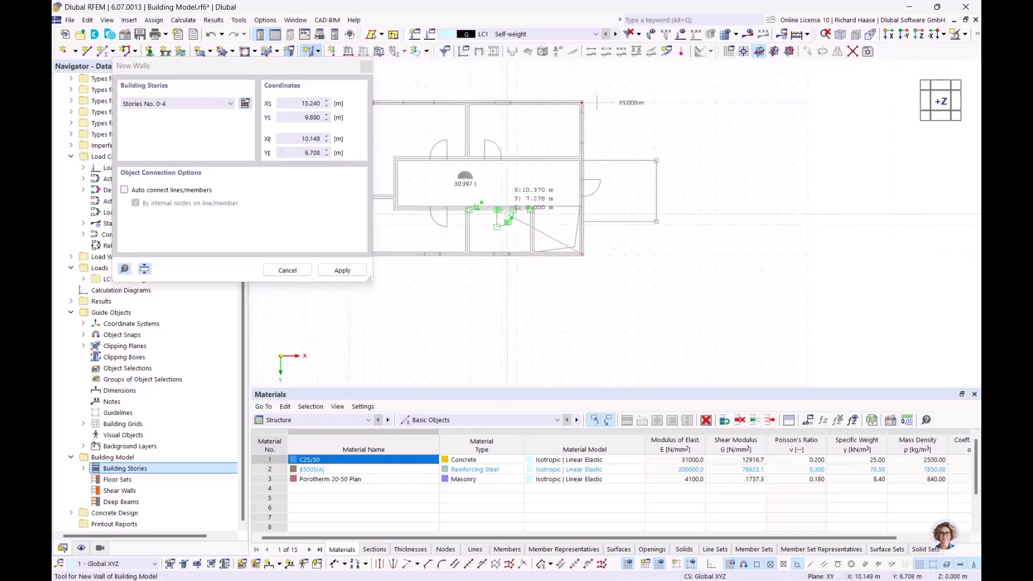
key("Escape")
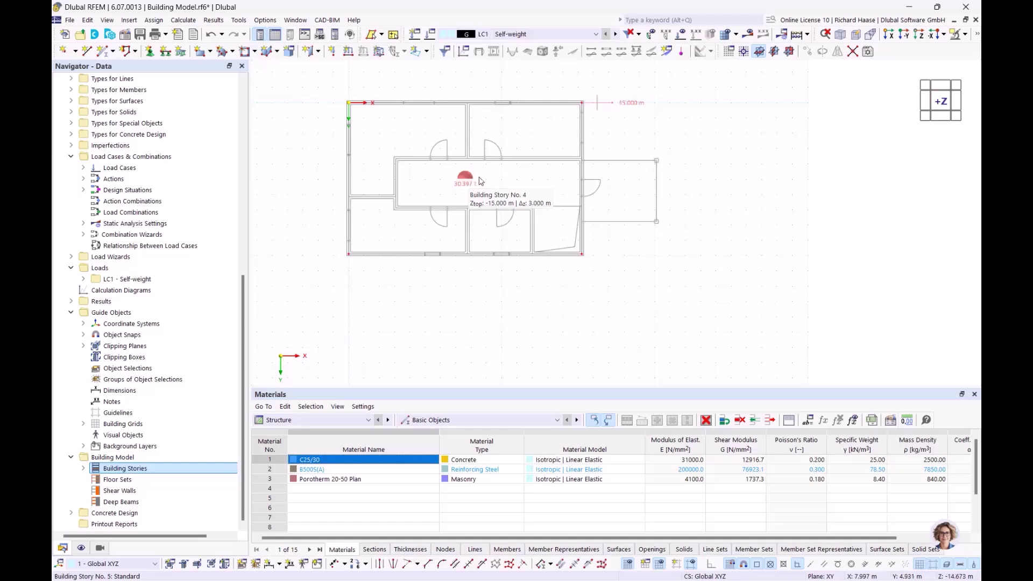
middle_click_drag(531, 198, 469, 141)
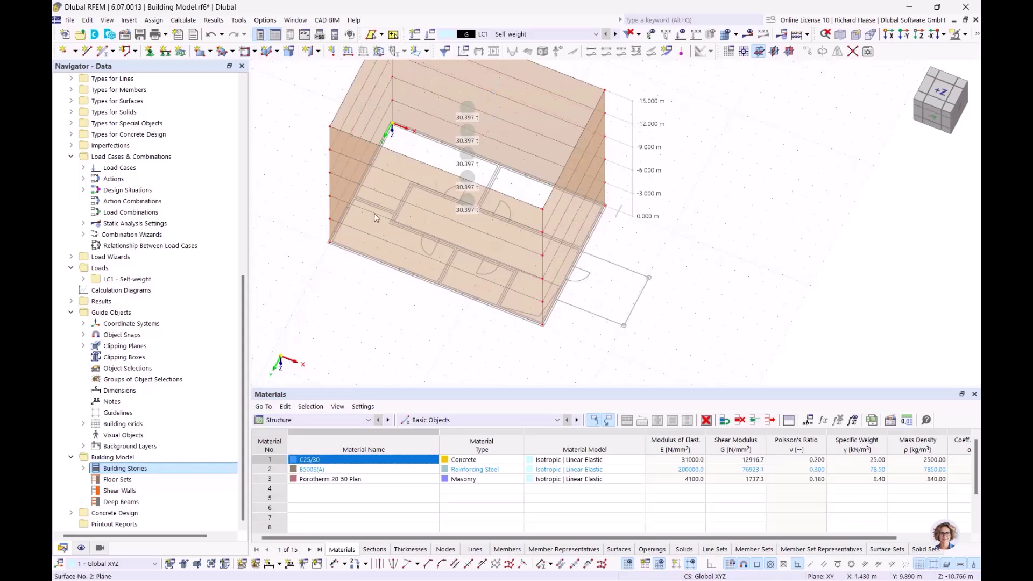
middle_click_drag(513, 273, 554, 315, "ctrl")
middle_click_drag(496, 230, 507, 242, "ctrl")
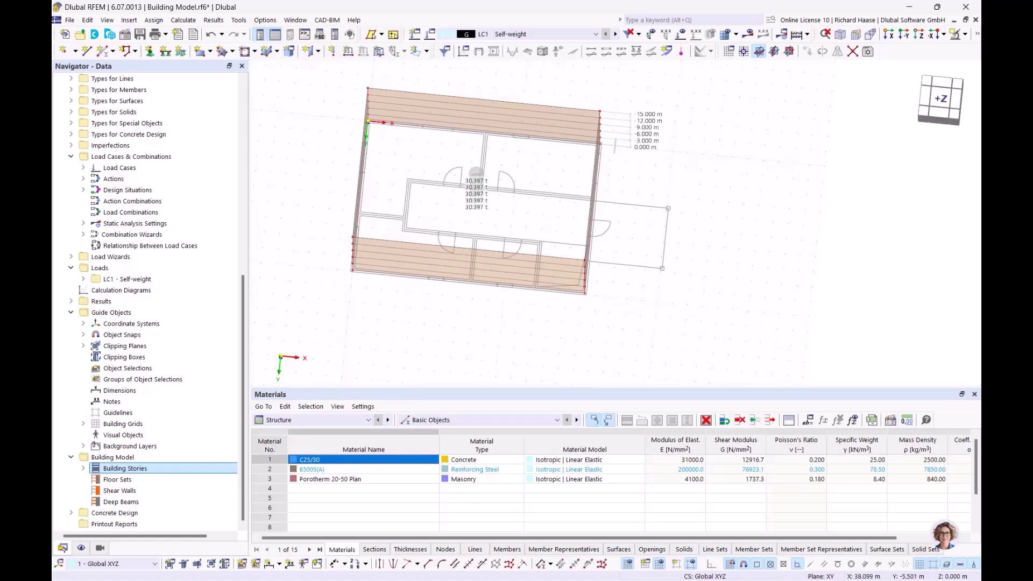
left_click(940, 102)
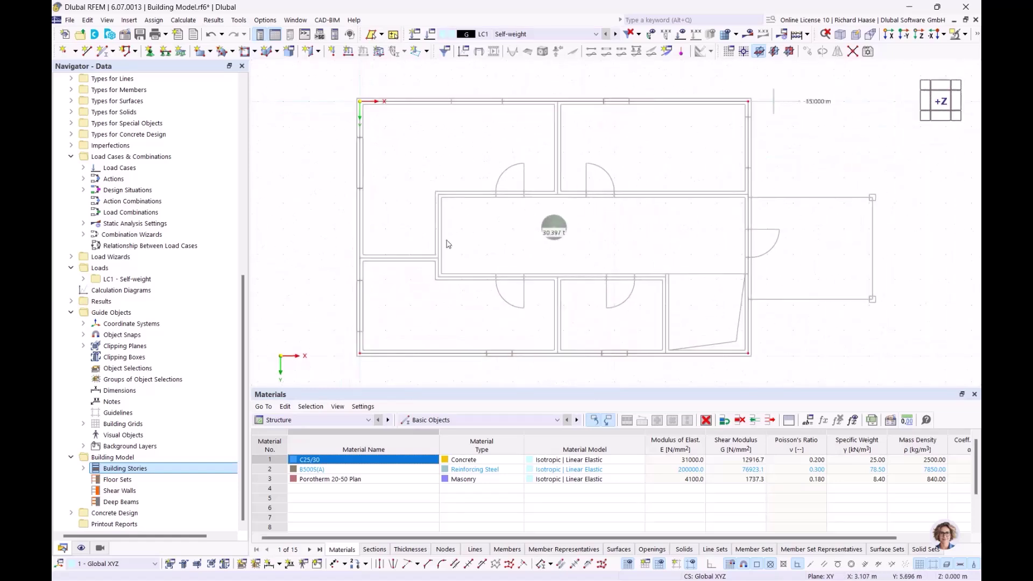
- Add another wall set to 240 mm C25/30 concrete
left_click(320, 52)
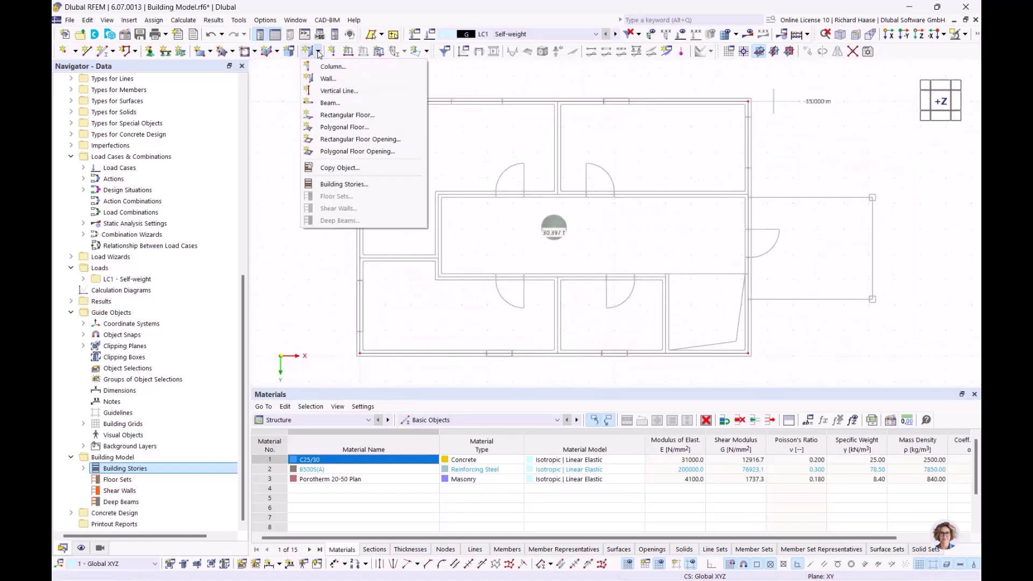
left_click(328, 84)
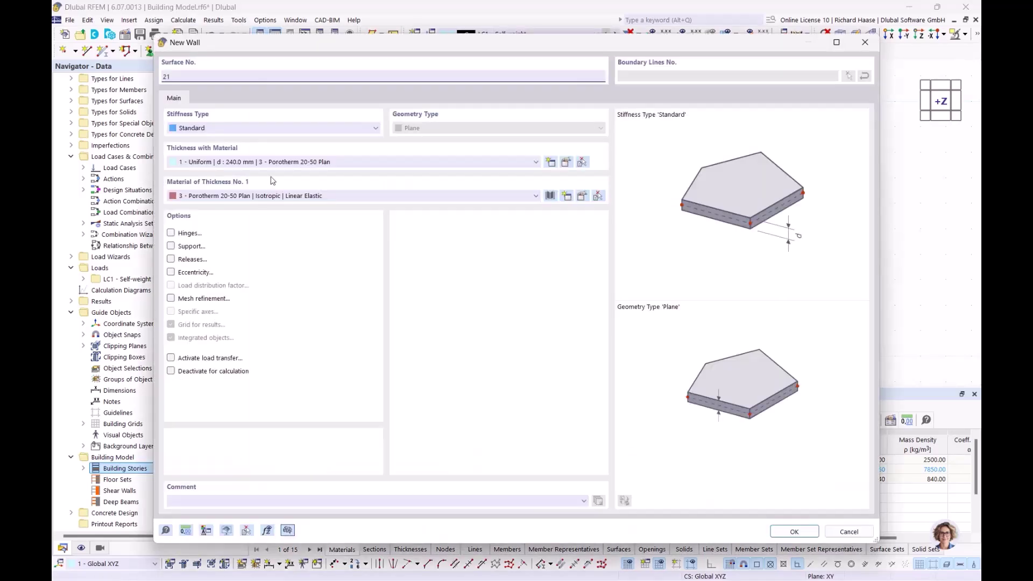
left_click(297, 162)
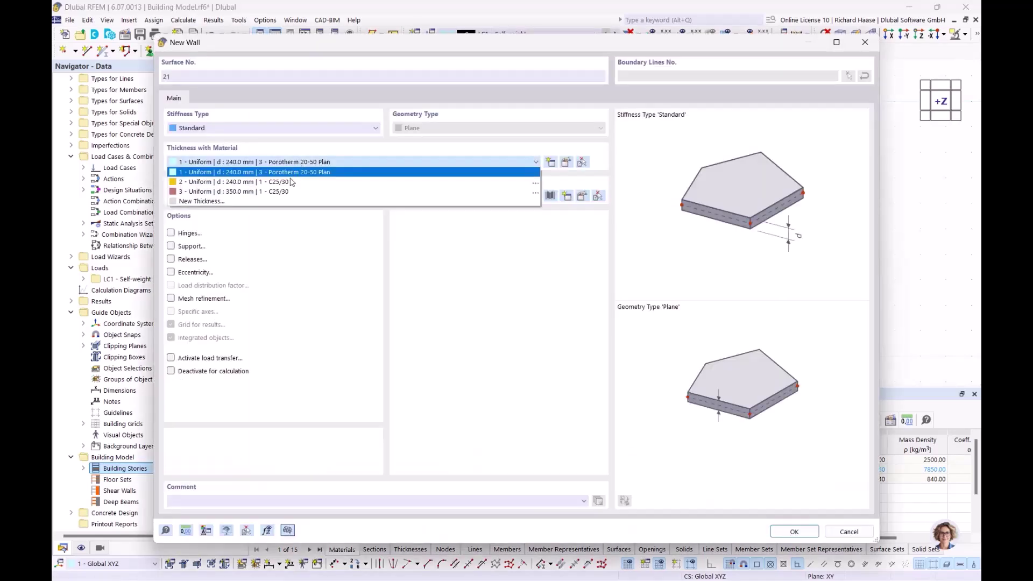
left_click(236, 183)
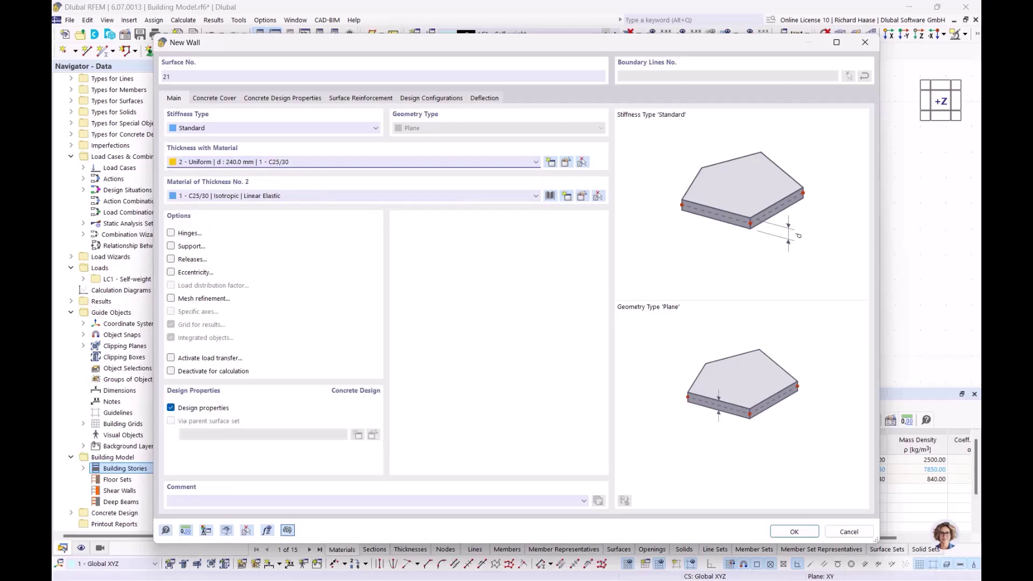
left_click(793, 531)
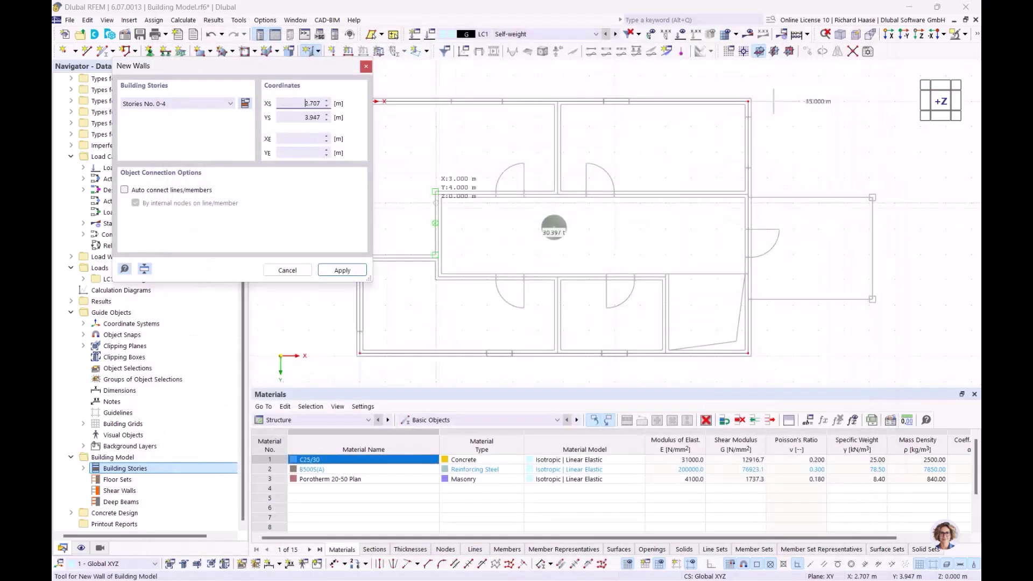
- Chain interior walls from the left outer wall via 3.080/6.150 and 3.080/3.650 to the right outer wall
scroll(485, 258, "up", 3)
left_click(405, 251)
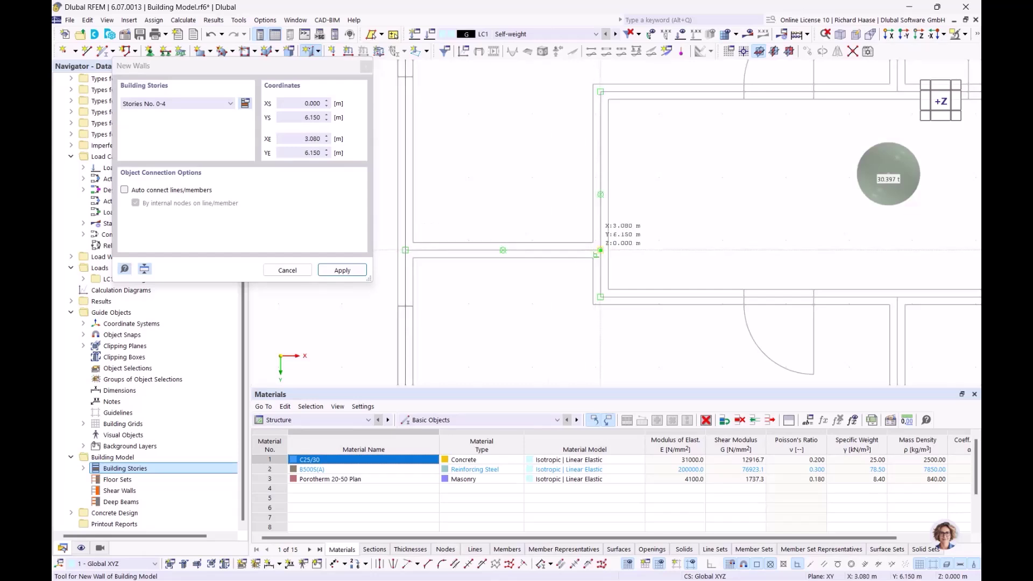
left_click(601, 250)
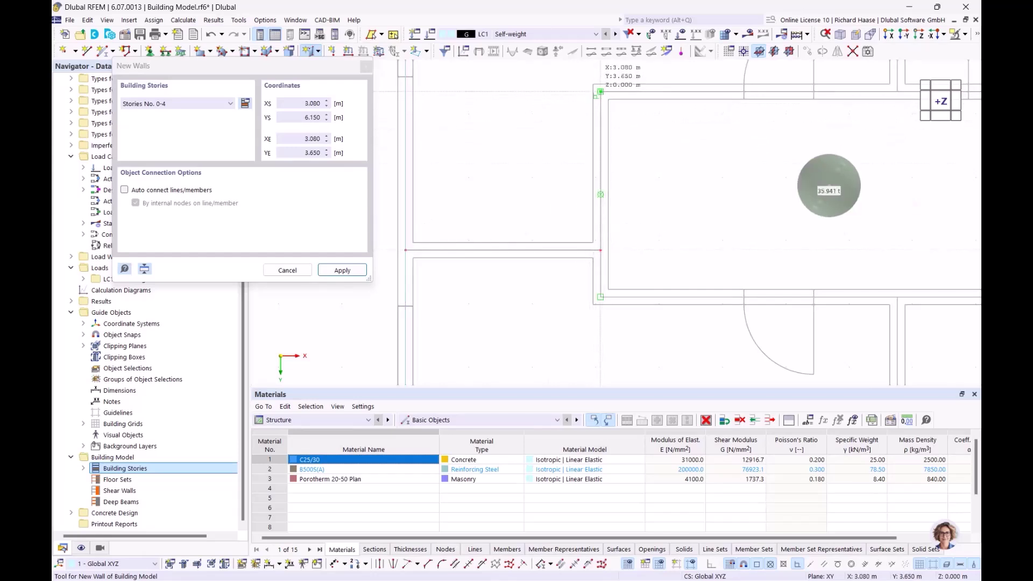
left_click(601, 92)
scroll(538, 113, "down", 2)
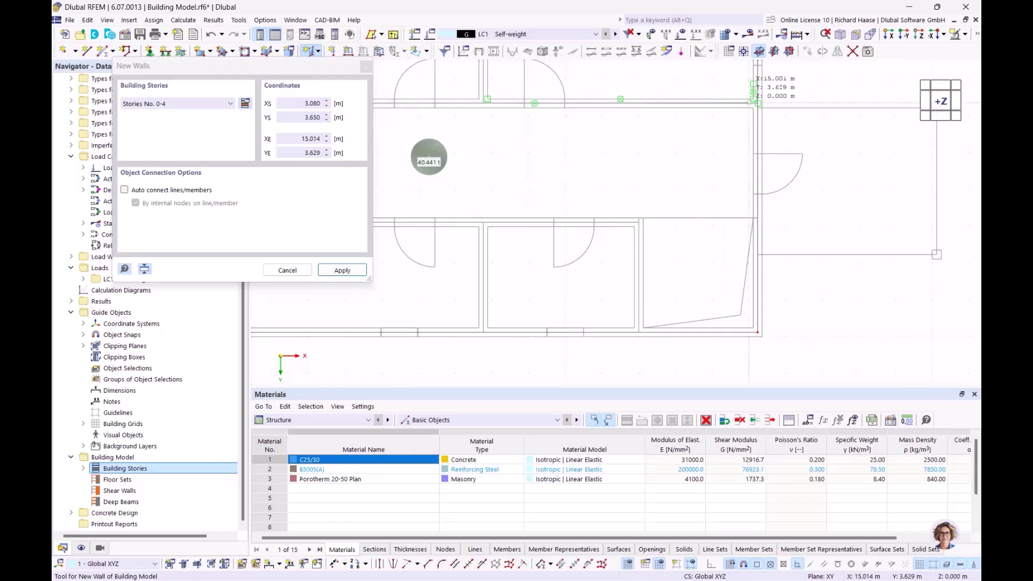
scroll(756, 104, "up", 3)
left_click(762, 106)
scroll(615, 188, "down", 6)
middle_click_drag(541, 222, 676, 189)
middle_click_drag(591, 145, 619, 249)
right_click(614, 242)
- Draw a wall from the 7.760/3.650 junction to the top outer wall
scroll(601, 229, "up", 3)
left_click(598, 232)
middle_click_drag(596, 107, 596, 185)
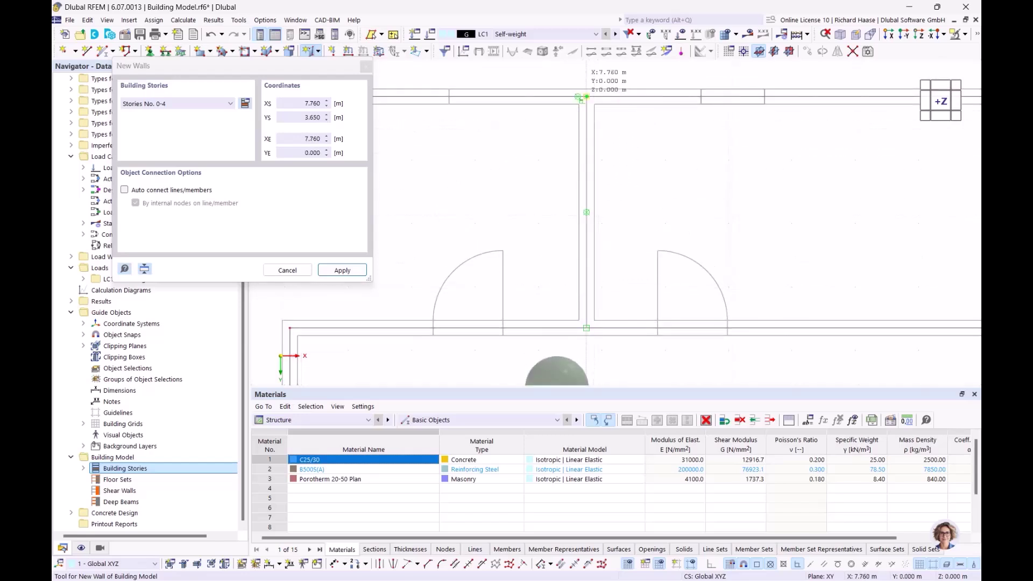
left_click(586, 97)
scroll(635, 249, "down", 5)
middle_click_drag(608, 304, 617, 119)
scroll(543, 189, "up", 3)
right_click(541, 193)
- Draw a wall from 3.080/6.890 to 12.000/6.890, continuing to the bottom outer wall
left_click(477, 183)
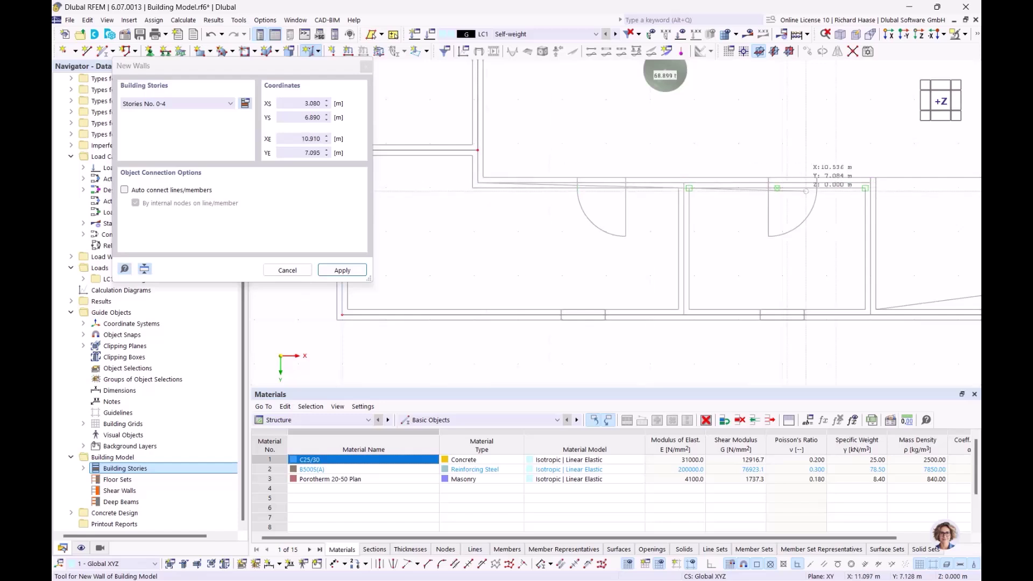
scroll(582, 187, "up", 4)
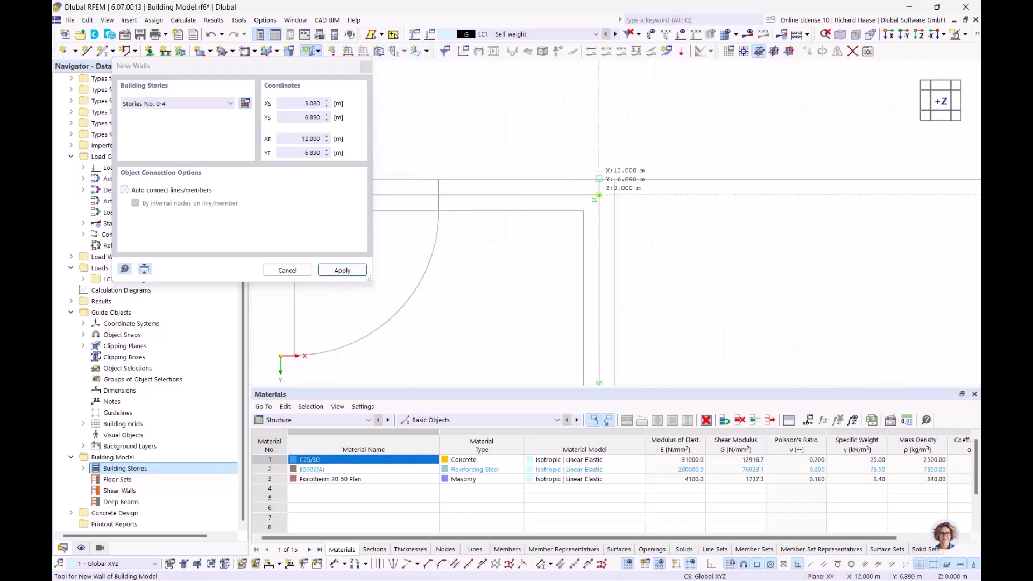
left_click(599, 195)
scroll(599, 194, "down", 3)
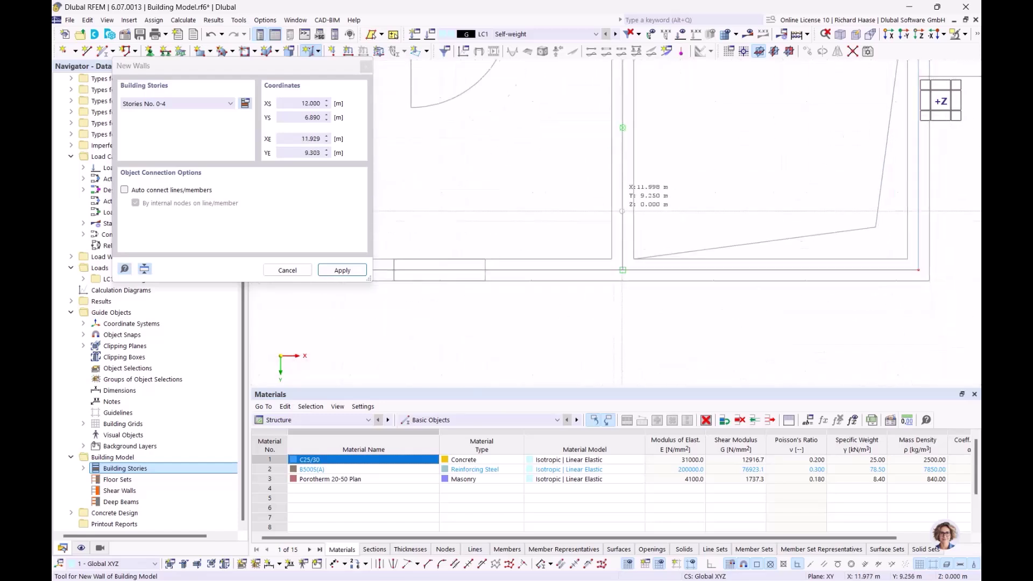
left_click(621, 261)
scroll(544, 221, "down", 4)
middle_click_drag(543, 212, 619, 221)
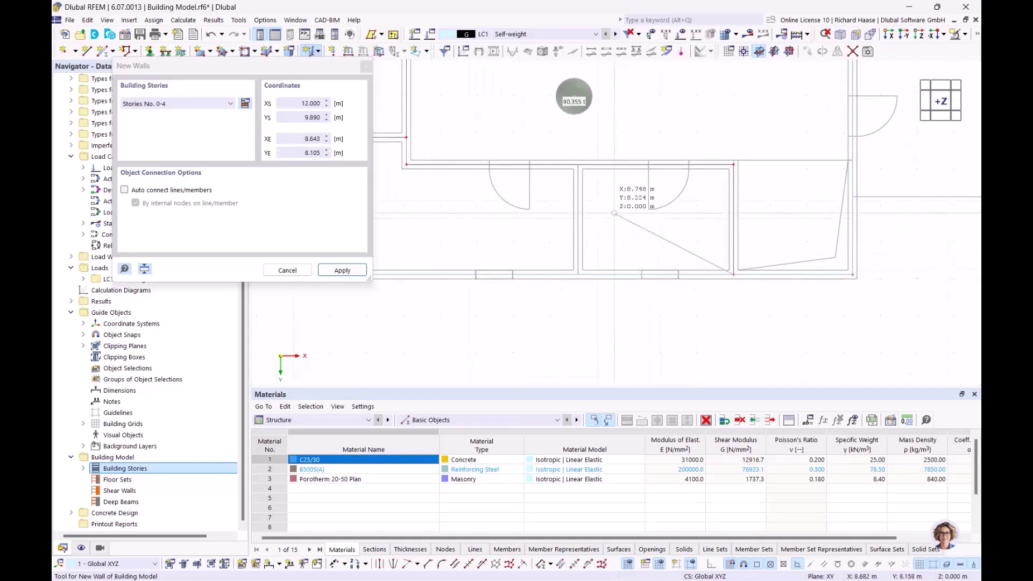
right_click(614, 215)
- Draw the last wall from 7.760/6.890 to 7.760/9.890, end wall drawing, and return to top view
scroll(597, 201, "up", 2)
left_click(569, 148)
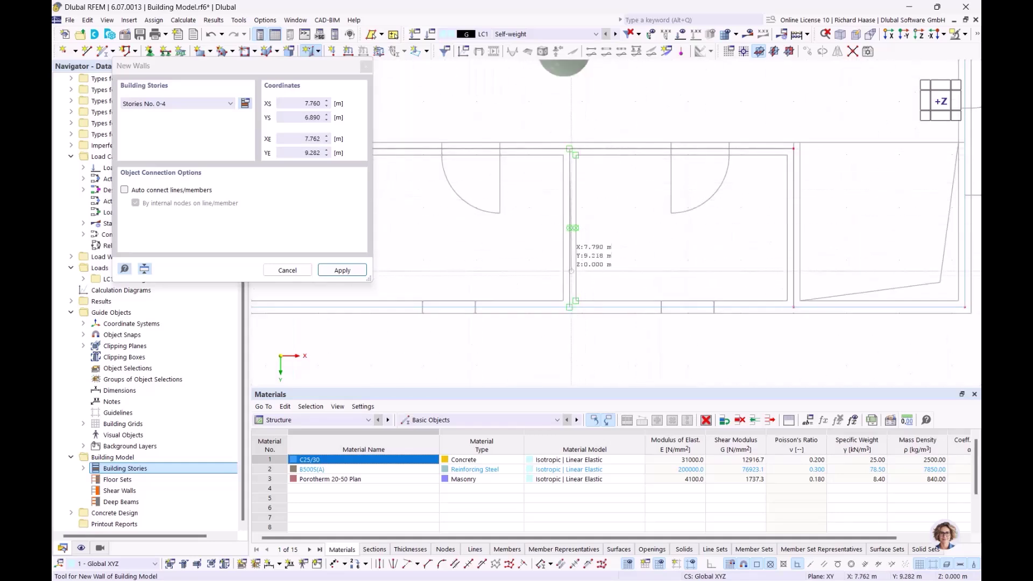
left_click(570, 308)
scroll(569, 307, "down", 3)
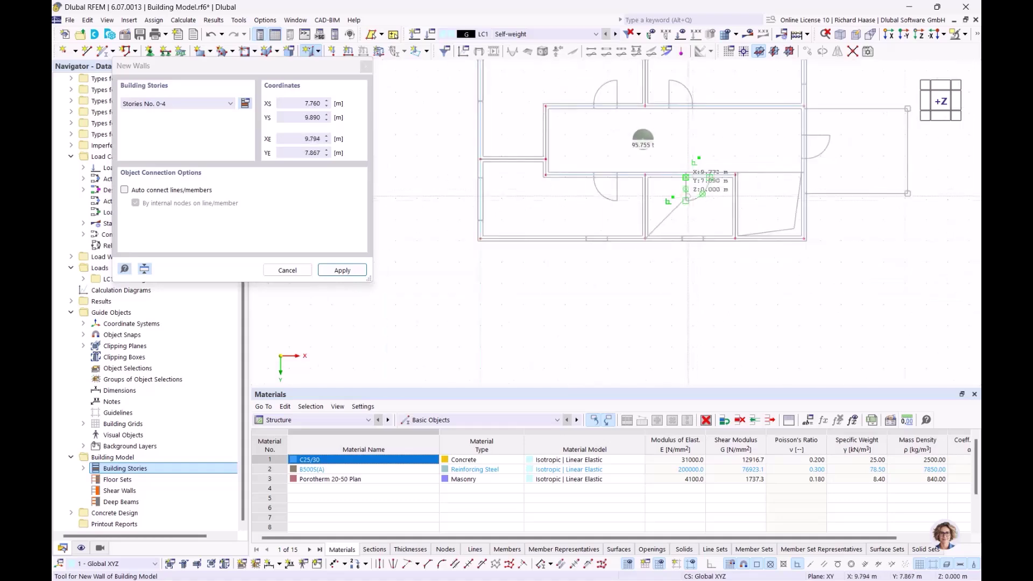
right_click(716, 147)
key("Escape")
middle_click_drag(618, 178, 552, 181, "ctrl")
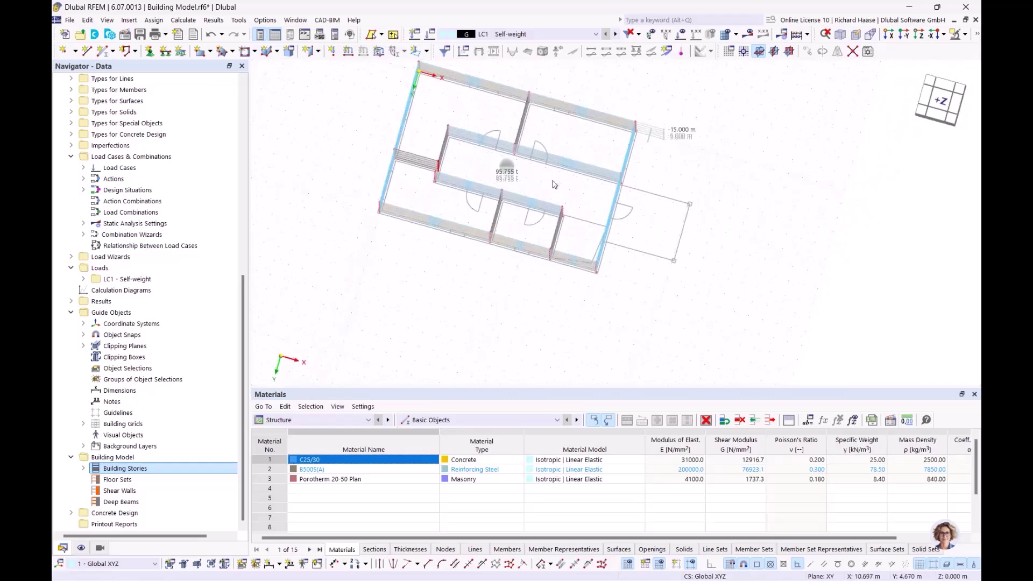
left_click(939, 101)
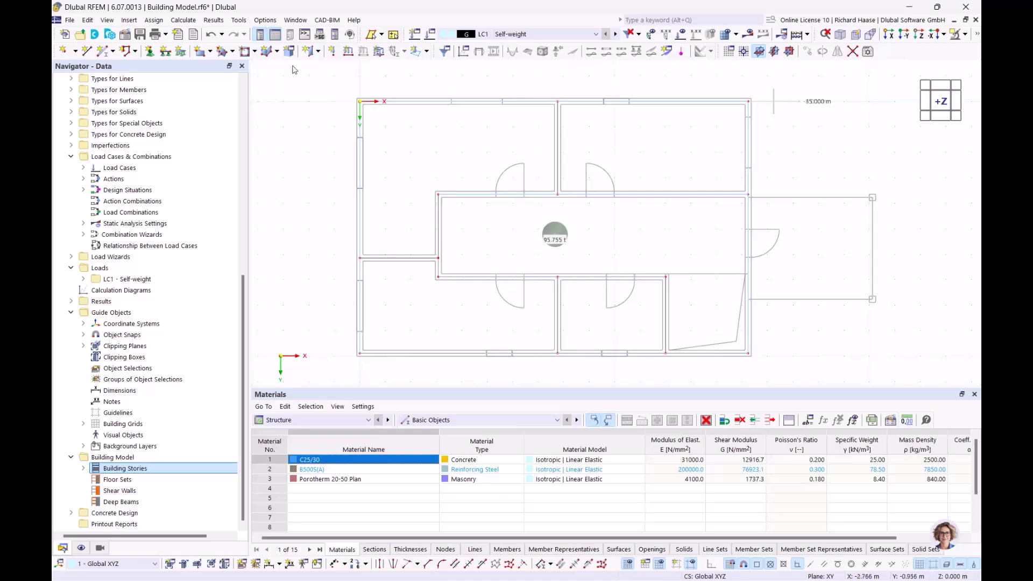
left_click(319, 51)
- Place R_M1 250/250 C25/30 columns on Story No. 0 at the canopy's two outer corners
left_click(330, 70)
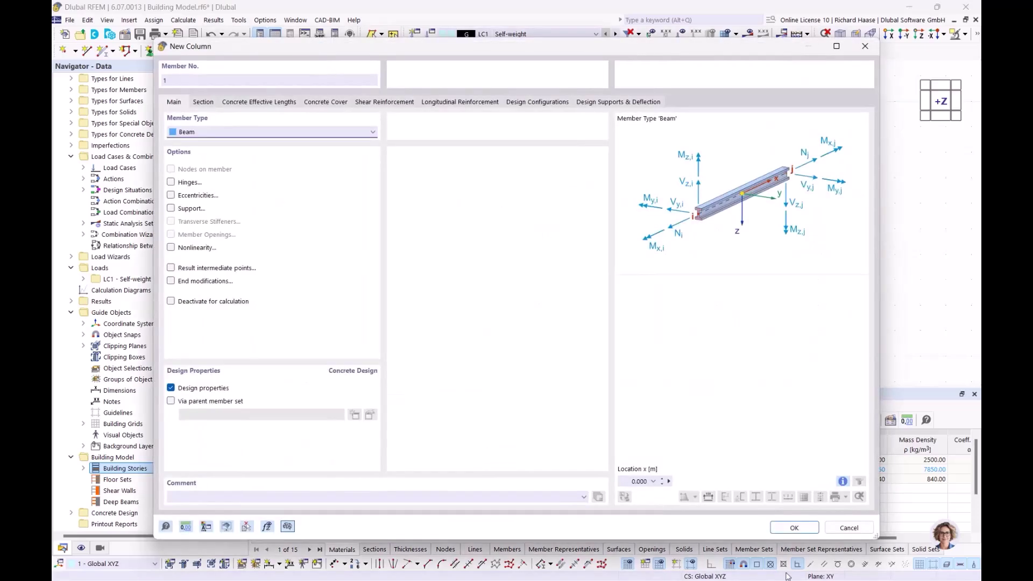
left_click(203, 102)
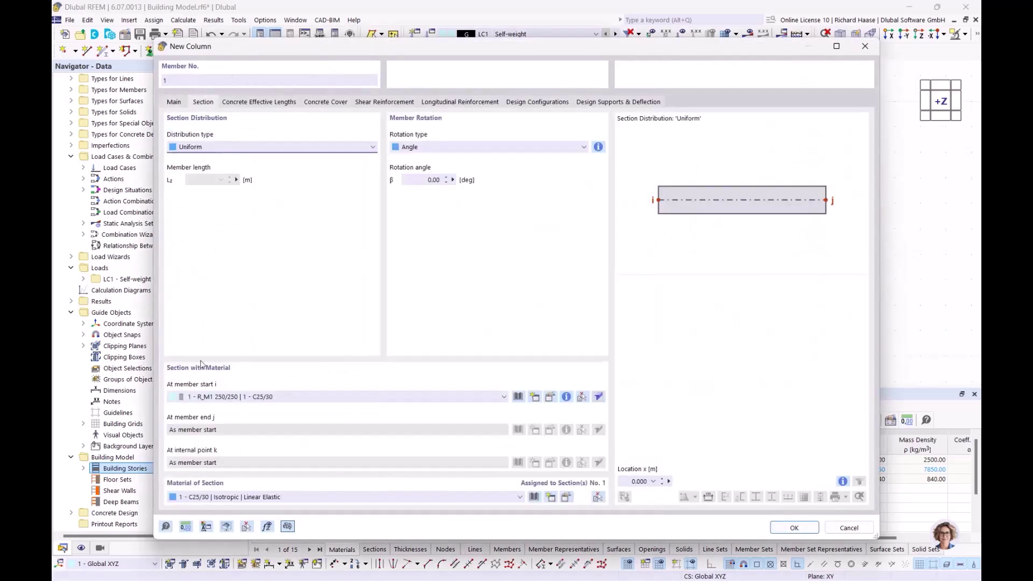
left_click(795, 528)
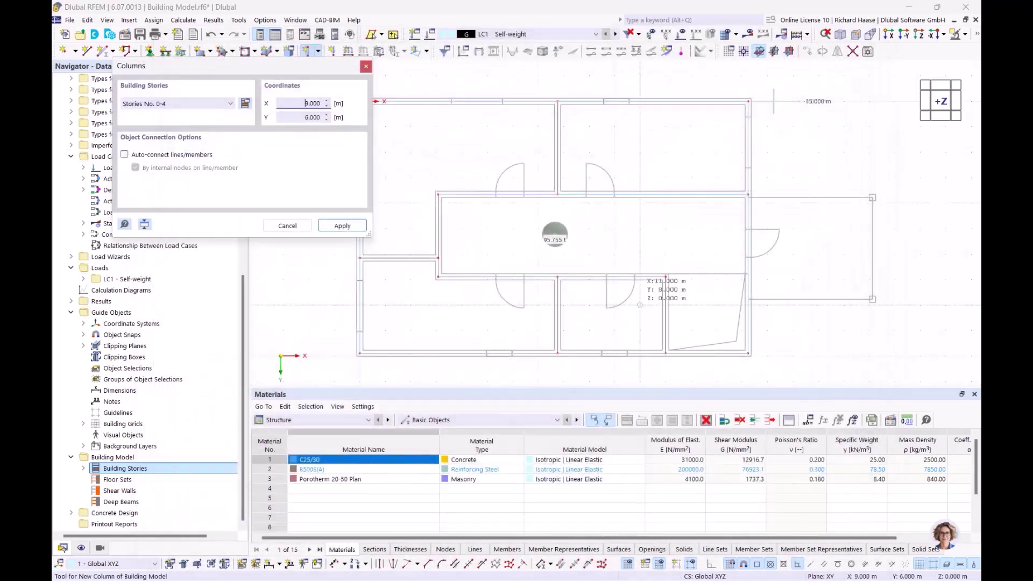
left_click(209, 105)
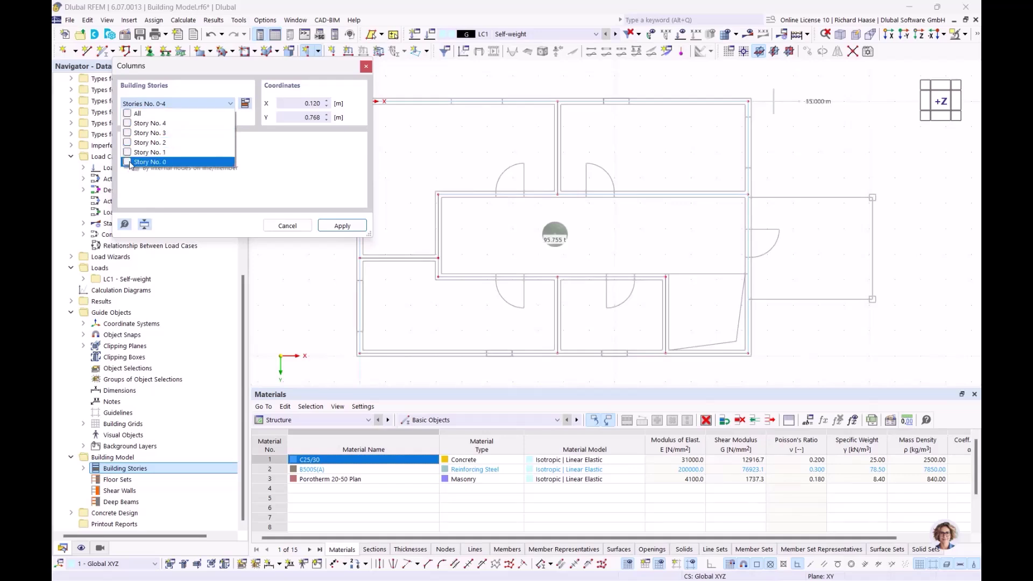
left_click(342, 226)
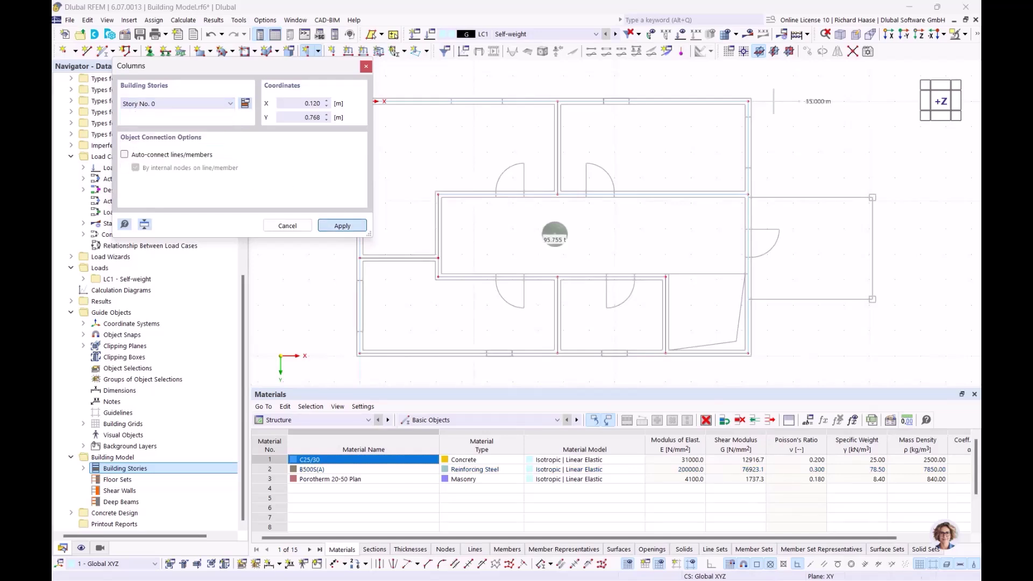
scroll(710, 242, "up", 5)
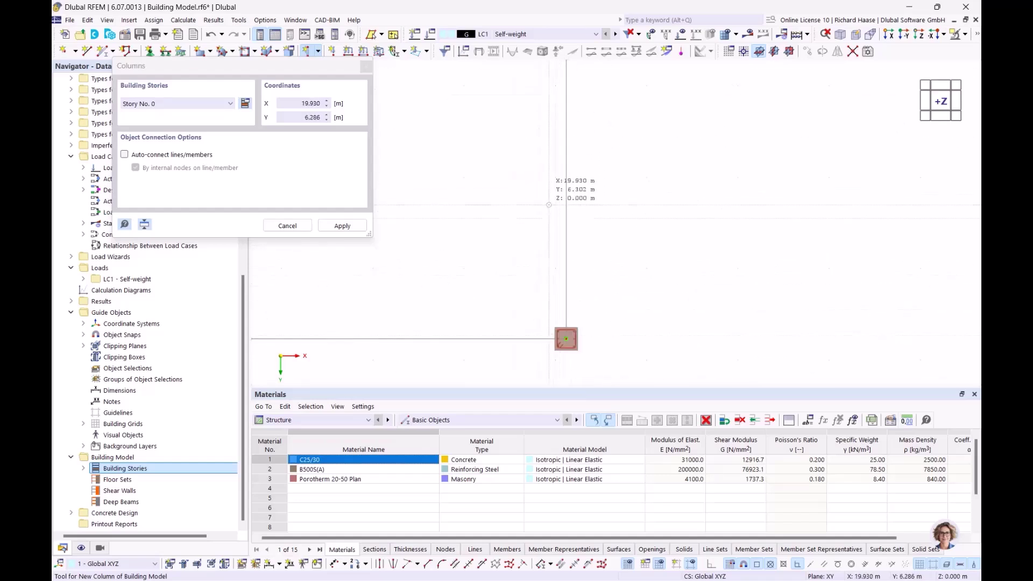
scroll(543, 194, "down", 3)
middle_click_drag(543, 194, 640, 230)
key("Escape")
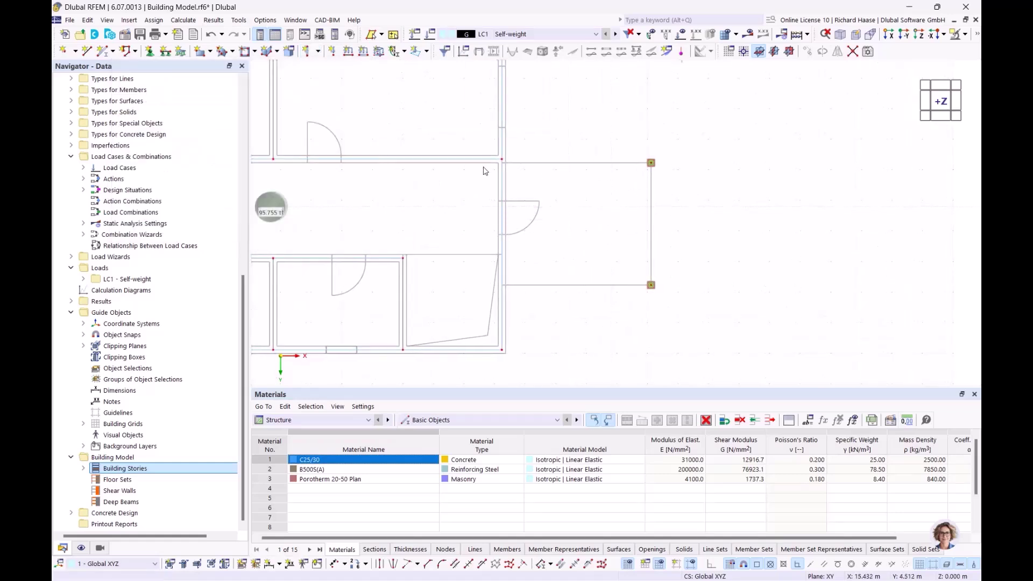
left_click(319, 51)
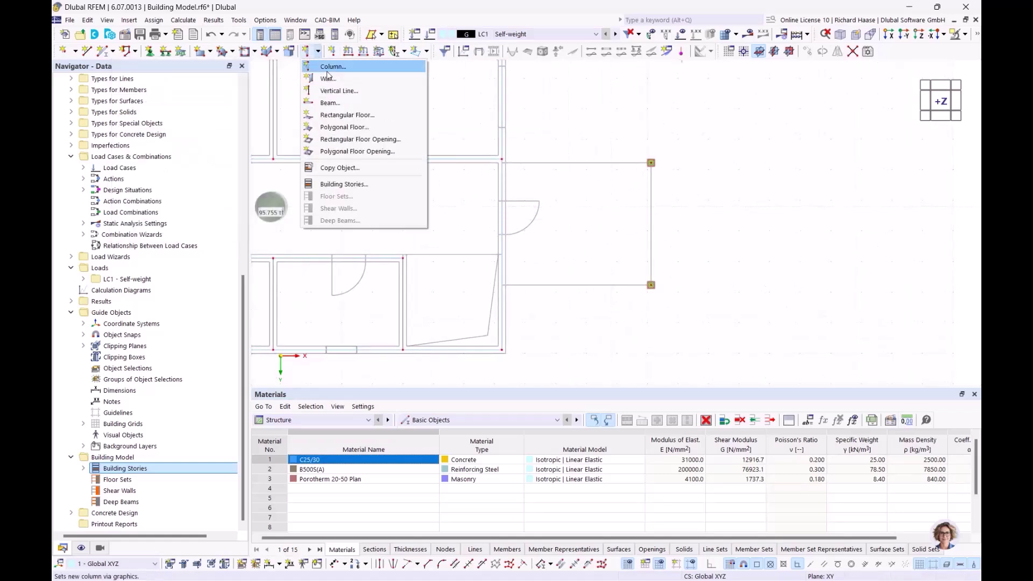
- Start a 240 mm C25/30 rectangular floor on all stories, then cancel the placement
left_click(333, 117)
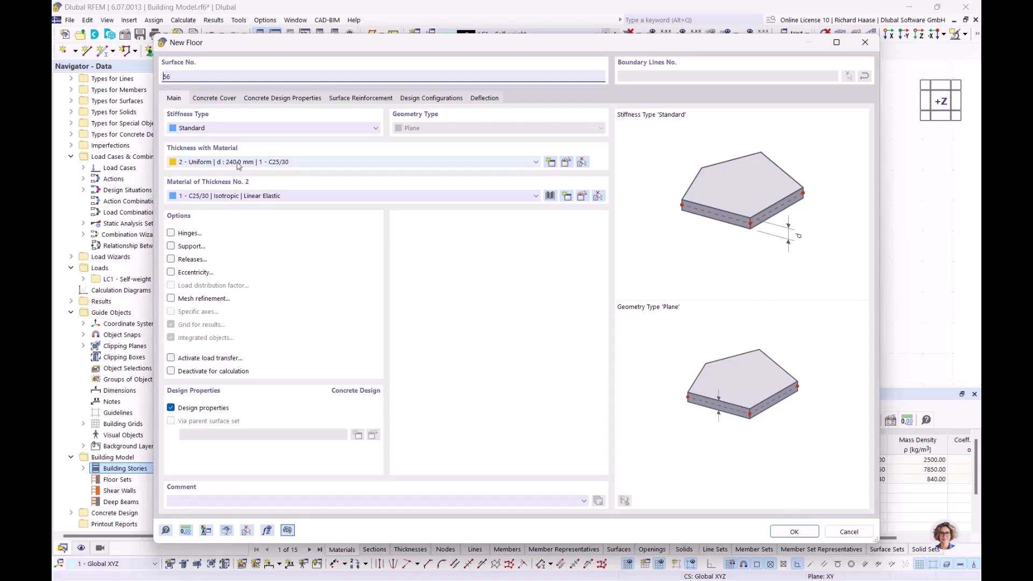
left_click(792, 530)
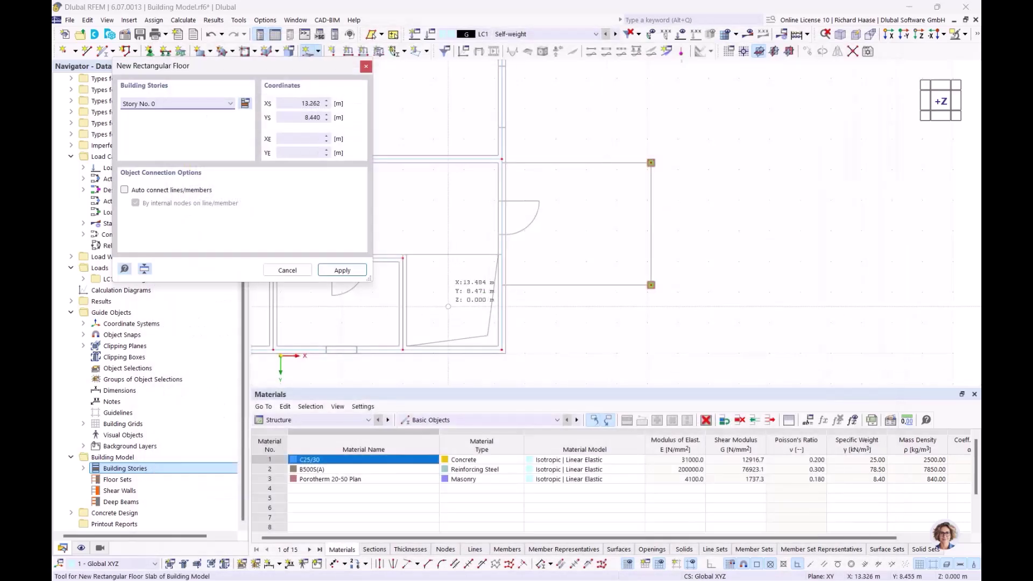
left_click(154, 104)
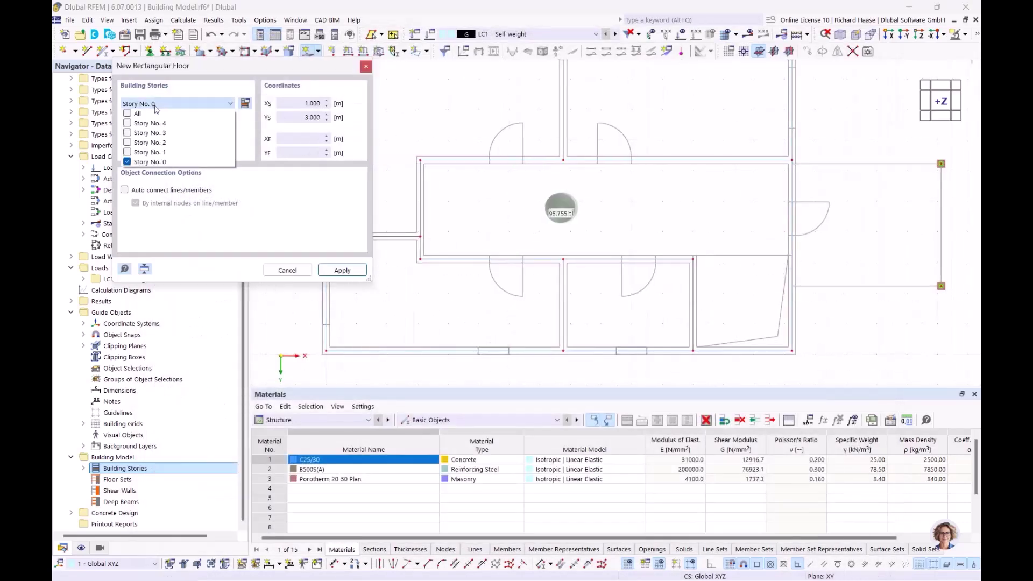
left_click(128, 113)
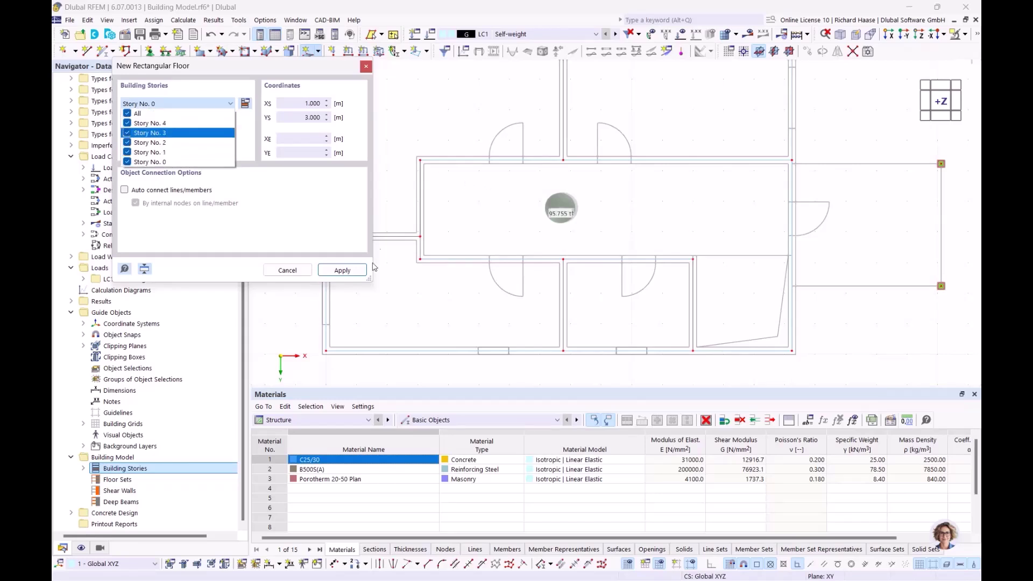
left_click(287, 215)
left_click(341, 270)
scroll(433, 201, "down", 3)
middle_click_drag(474, 222, 534, 262)
scroll(438, 161, "up", 10)
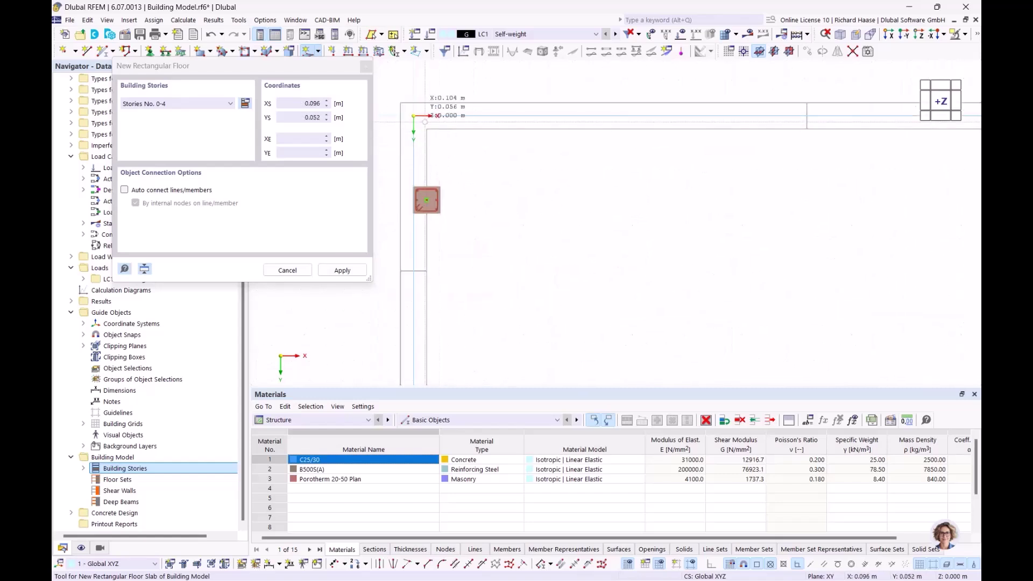
scroll(441, 202, "down", 5)
scroll(538, 205, "down", 3)
middle_click_drag(525, 208, 501, 203)
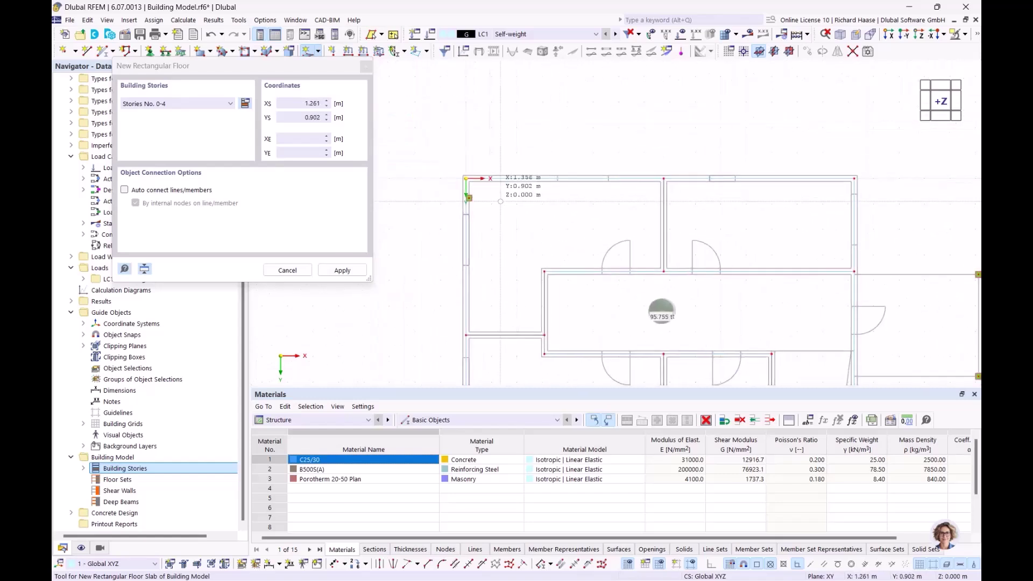
scroll(493, 200, "up", 5)
key("Escape")
scroll(445, 202, "up", 3)
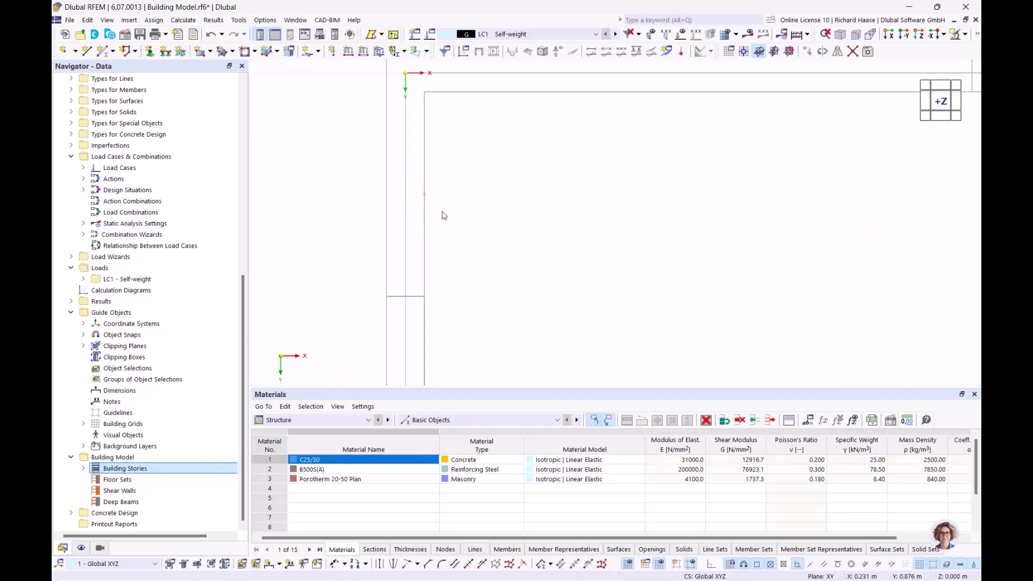
scroll(442, 215, "down", 10)
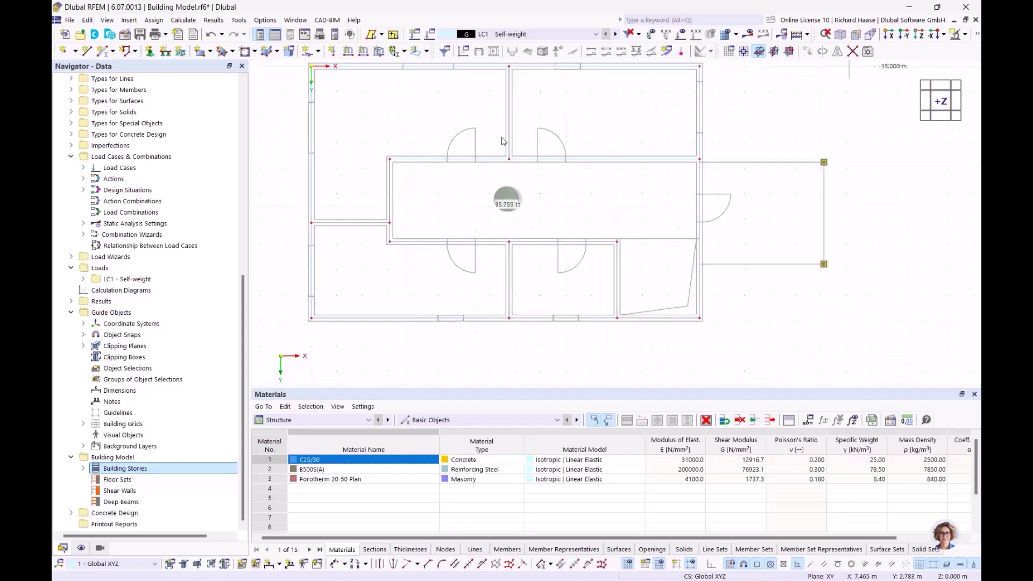
- Restart a rectangular floor slab assigned to stories 0–4
left_click(320, 52)
left_click(362, 117)
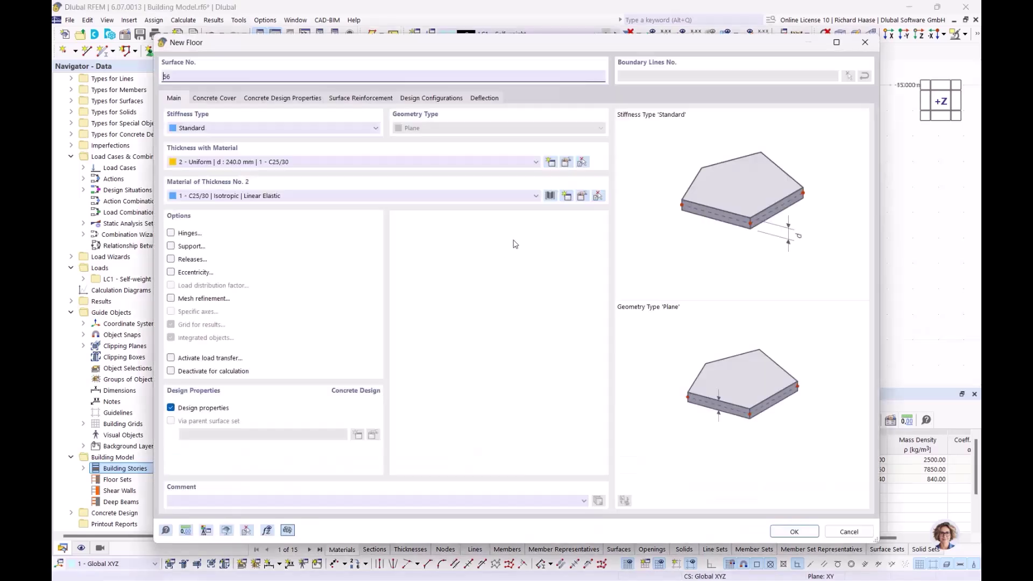
left_click(795, 531)
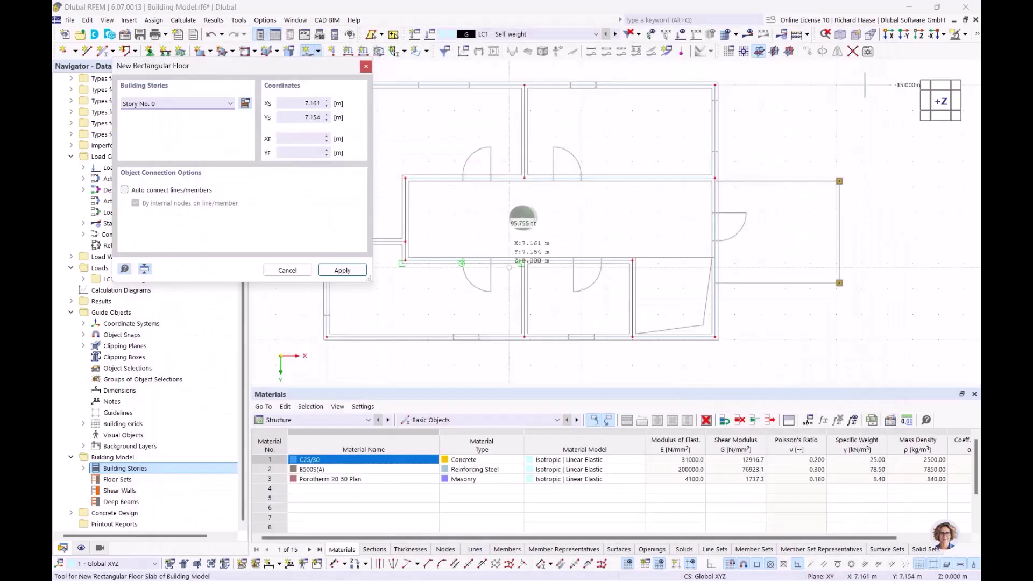
left_click(227, 104)
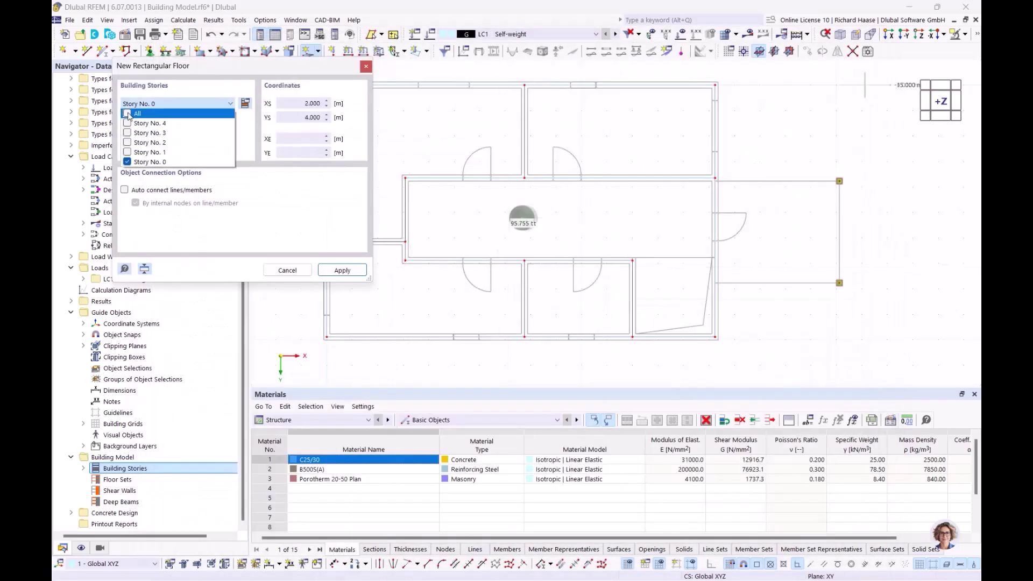
left_click(127, 114)
left_click(351, 270)
- Draw the slab from corner 0,0 to corner 15.240/9.890
scroll(415, 165, "down", 1)
middle_click_drag(412, 163, 641, 268)
scroll(575, 211, "up", 8)
left_click(576, 186)
scroll(575, 187, "down", 3)
middle_click_drag(597, 185, 443, 140)
middle_click_drag(540, 226, 440, 162)
scroll(597, 245, "up", 5)
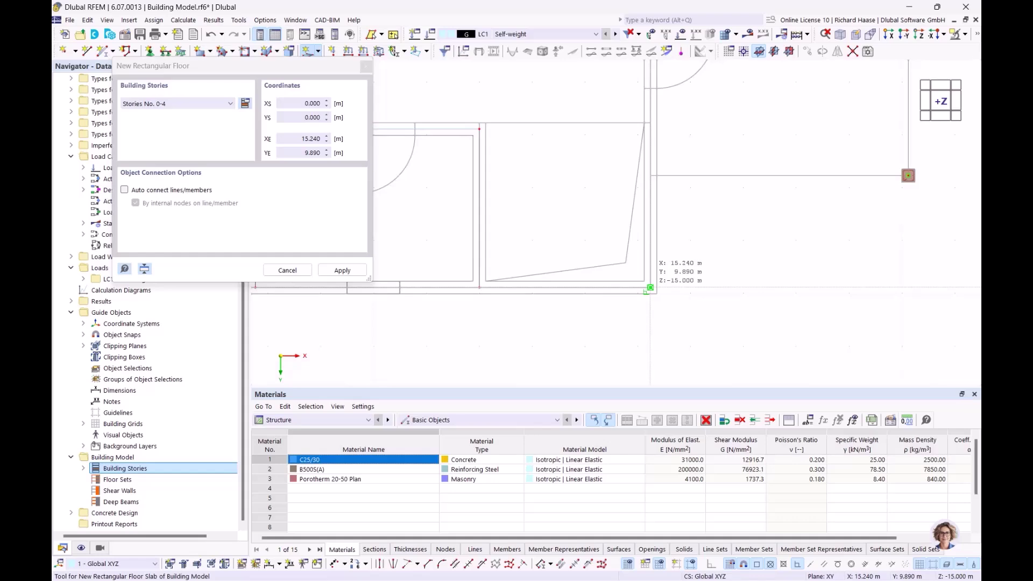
left_click(648, 290)
scroll(580, 207, "down", 4)
key("Escape")
- Check the stacked floors in 3D, return to top view, and save the model
mouse_move(580, 207)
middle_mouse_down("ctrl")
mouse_move(520, 130)
mouse_move(595, 217)
middle_mouse_up("ctrl")
middle_click_drag(596, 216, 630, 270)
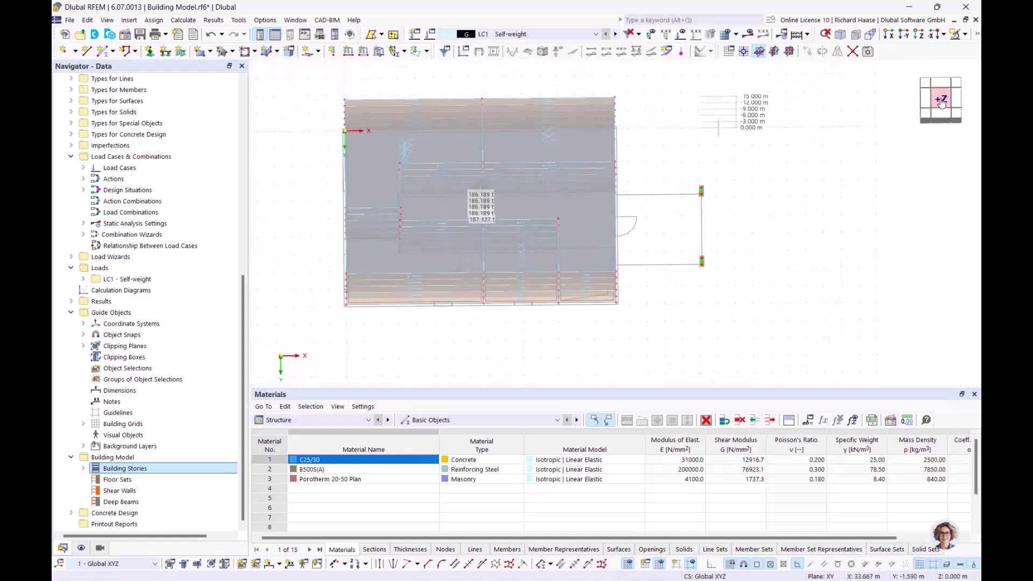
left_click(941, 101)
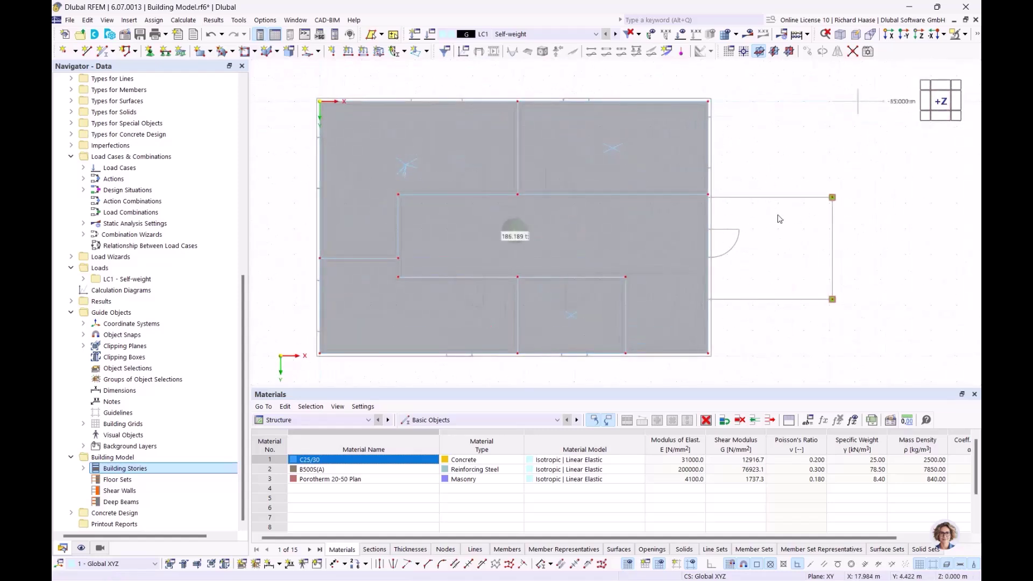
key("ctrl+s")
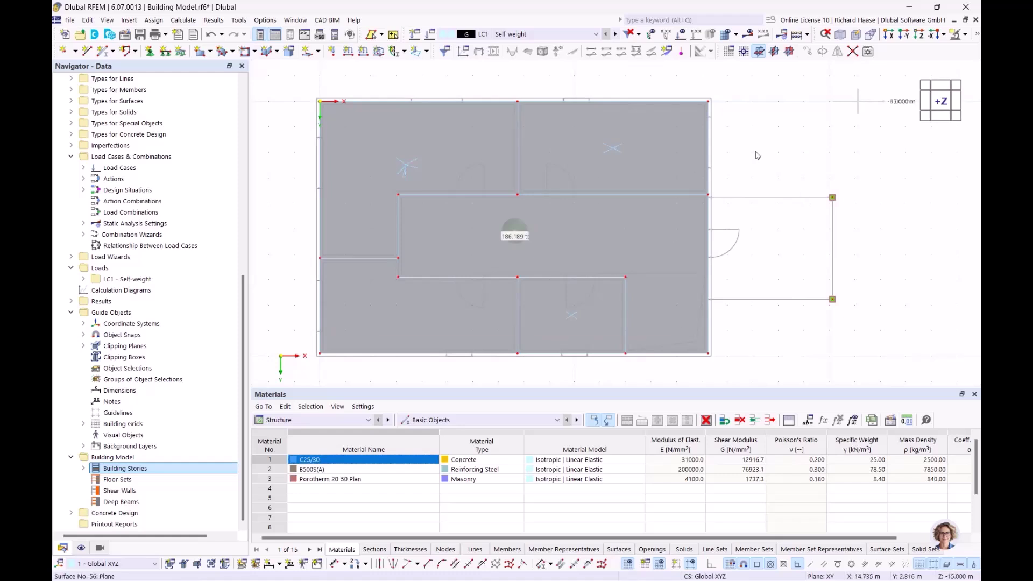
- Set up another rectangular floor slab limited to Story No. 0
left_click(319, 51)
left_click(368, 117)
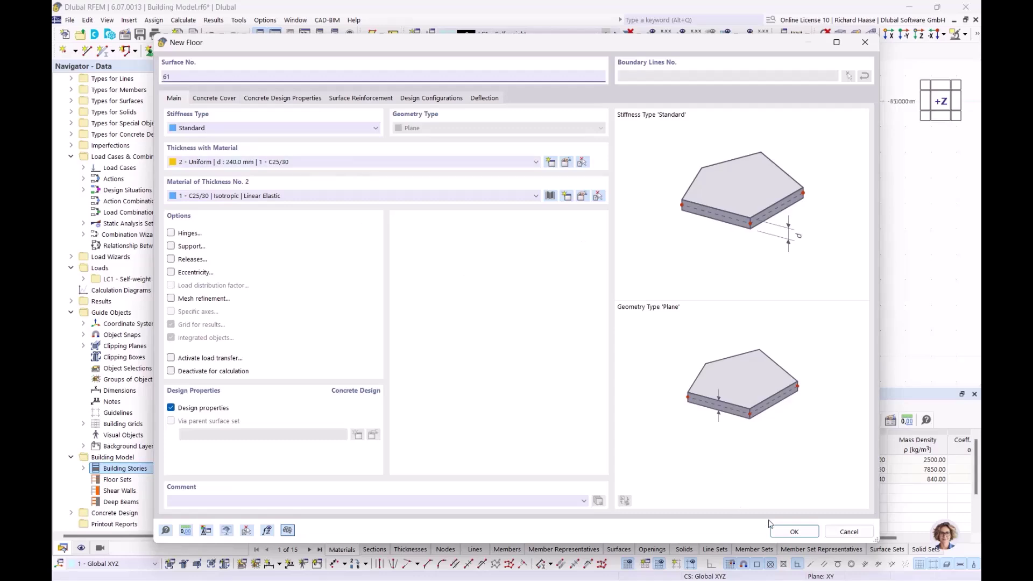
left_click(794, 532)
left_click(183, 104)
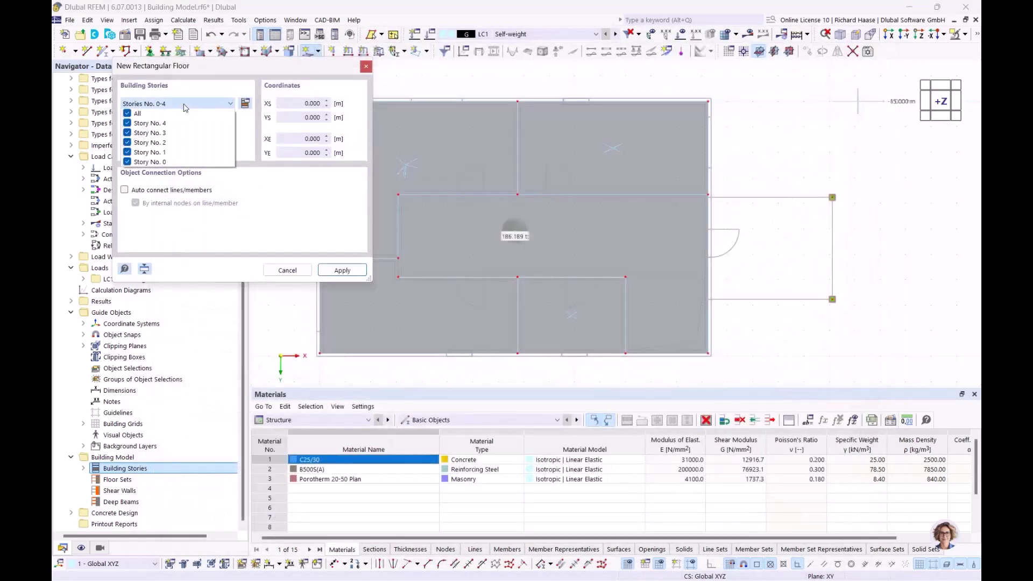
left_click(128, 114)
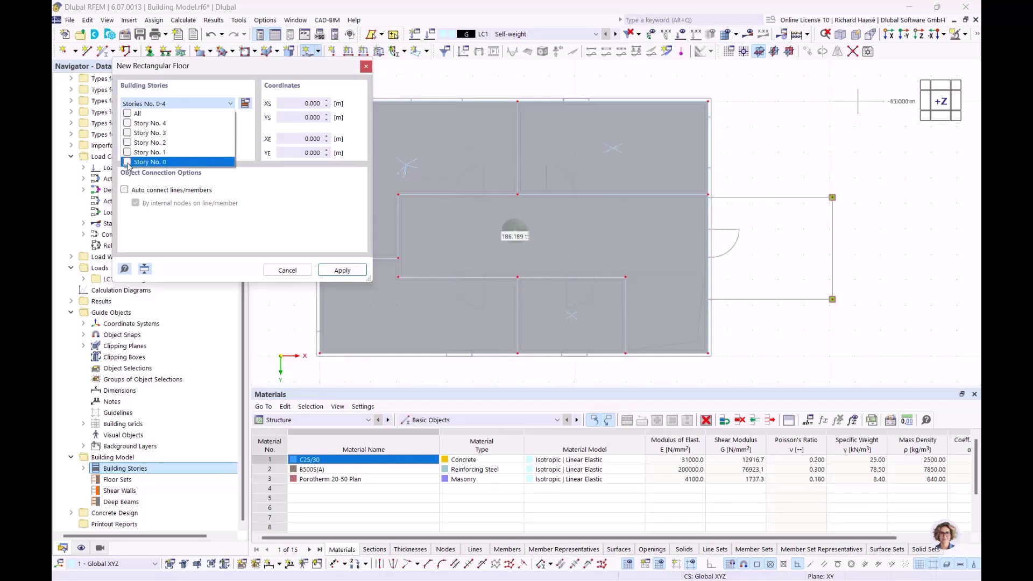
left_click(342, 276)
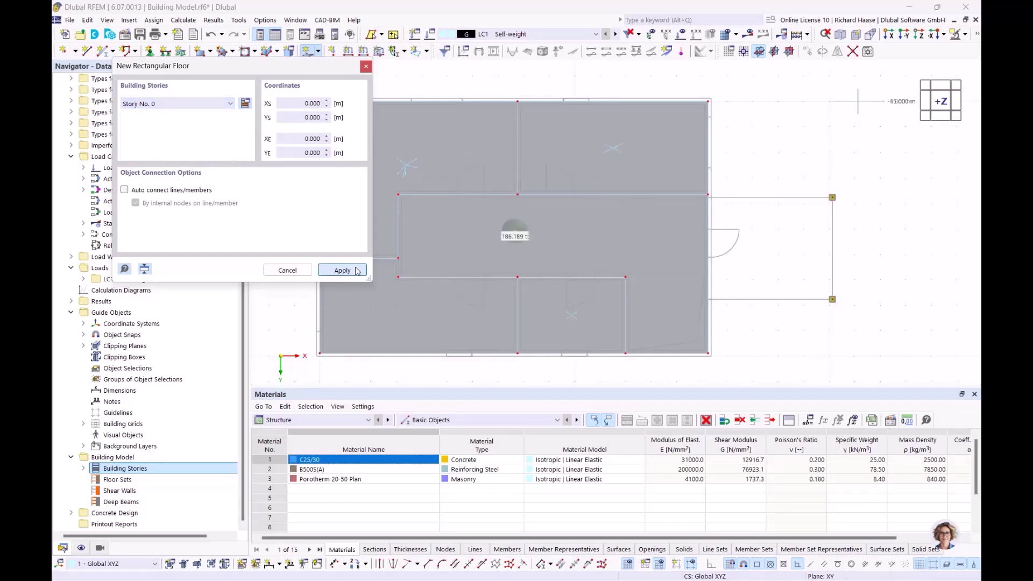
- Draw the canopy slab from corner 20.120/7.770 to 15.240/3.770 and finish placement
scroll(694, 193, "up", 5)
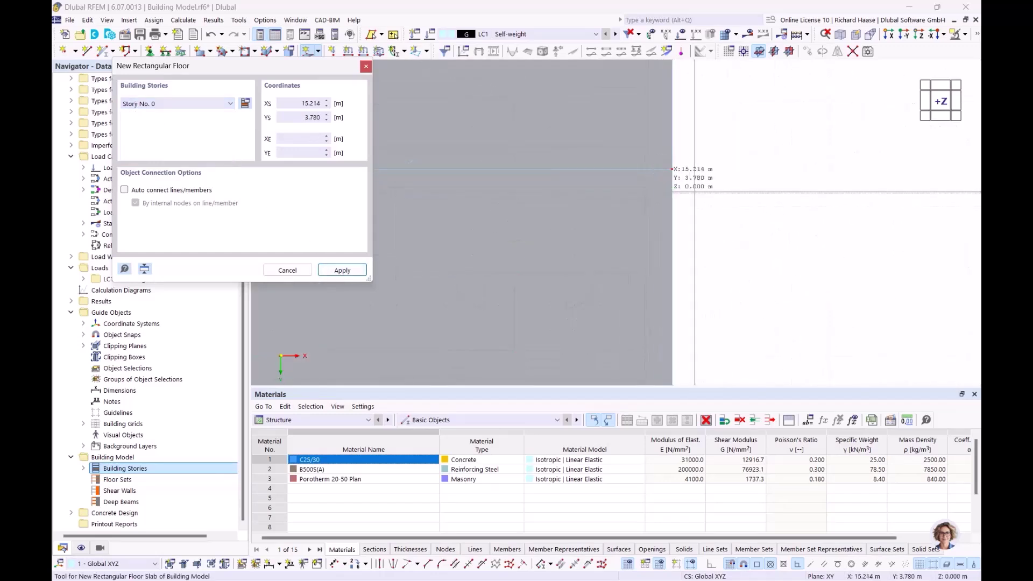
scroll(694, 192, "down", 4)
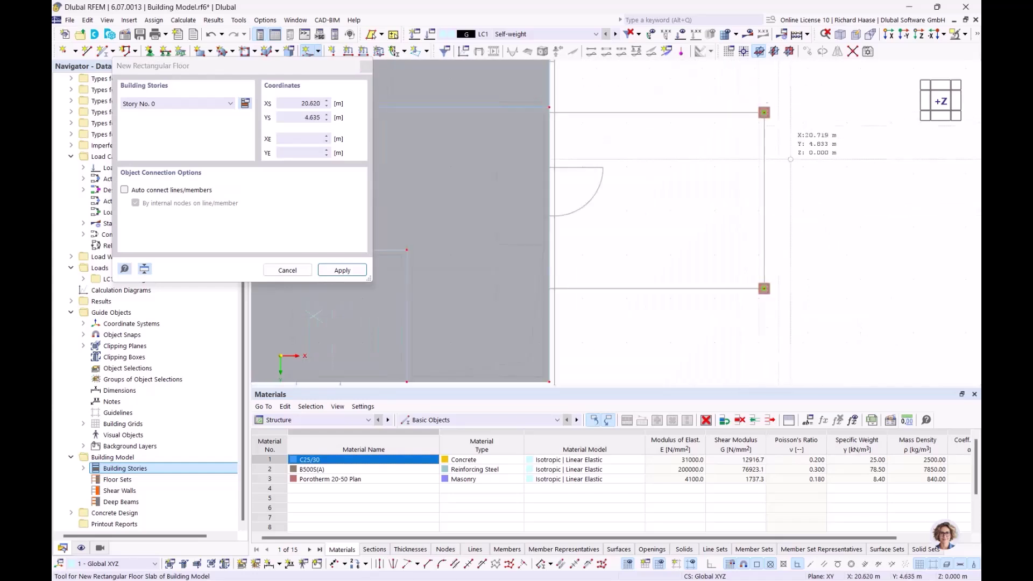
scroll(773, 266, "up", 3)
left_click(754, 298)
scroll(753, 297, "down", 4)
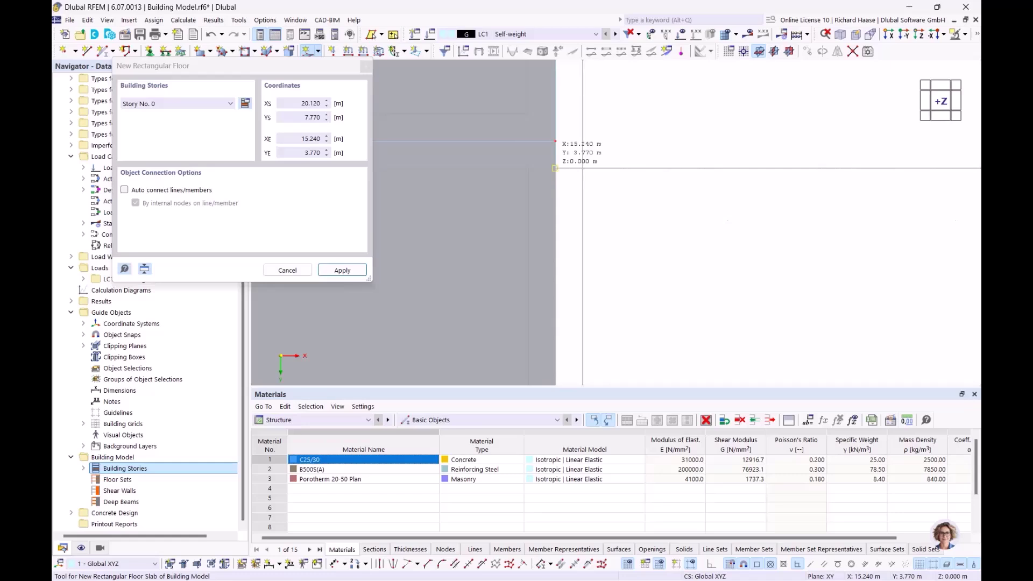
left_click(555, 168)
scroll(724, 191, "down", 6)
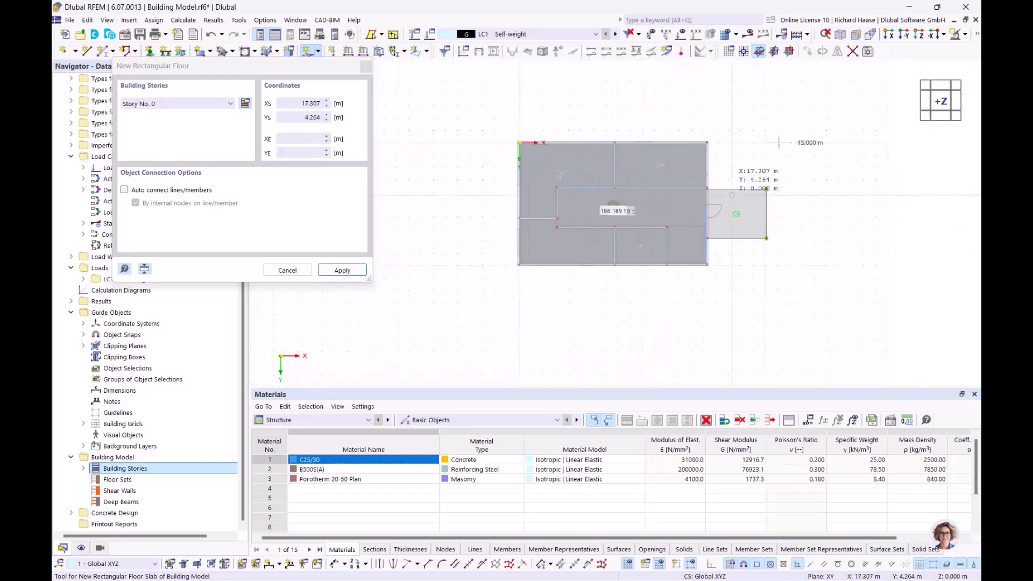
middle_click_drag(729, 192, 639, 115)
key("Escape")
scroll(592, 166, "up", 3)
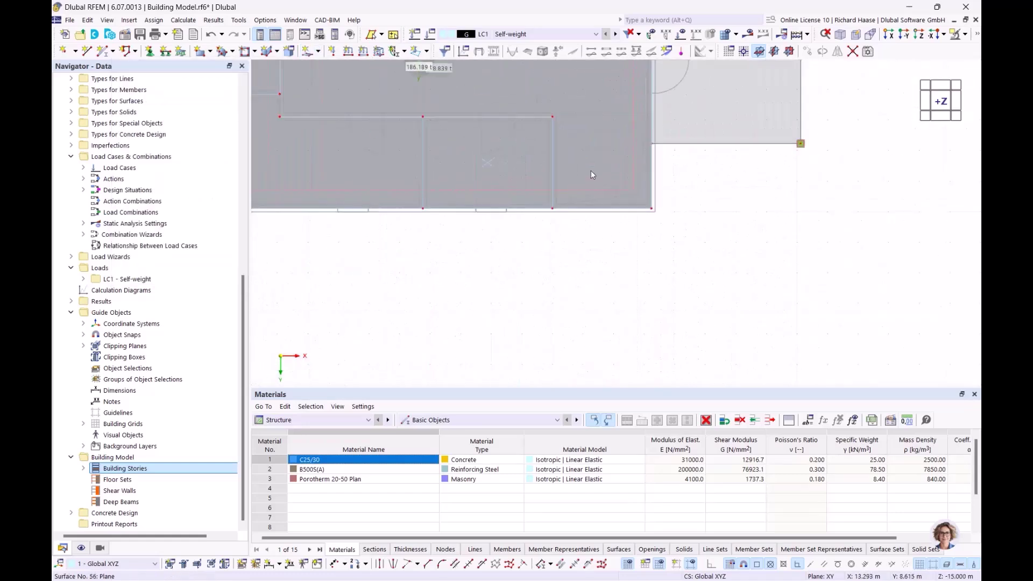
scroll(593, 170, "up", 3)
middle_click_drag(664, 211, 667, 299)
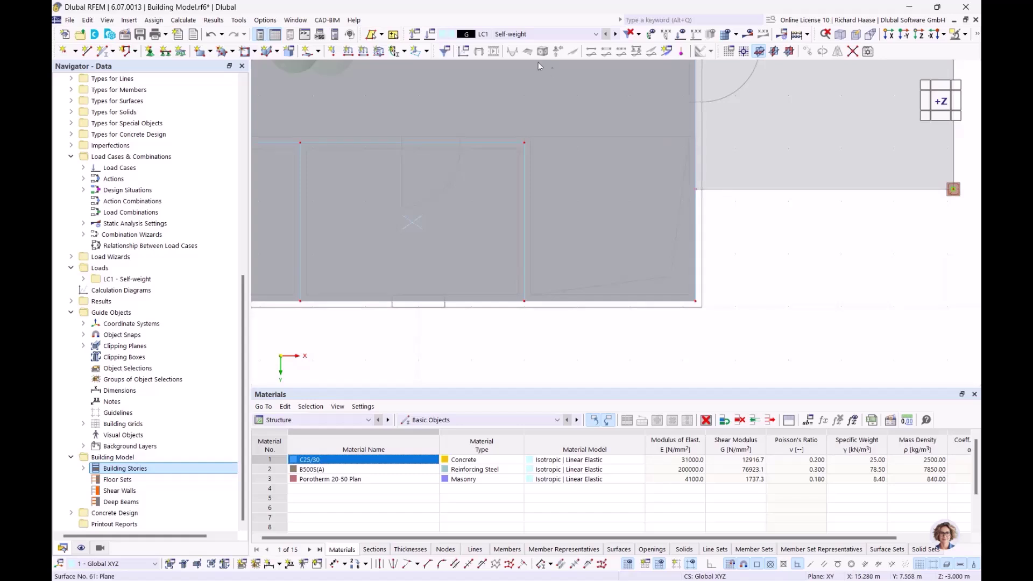
left_click(319, 52)
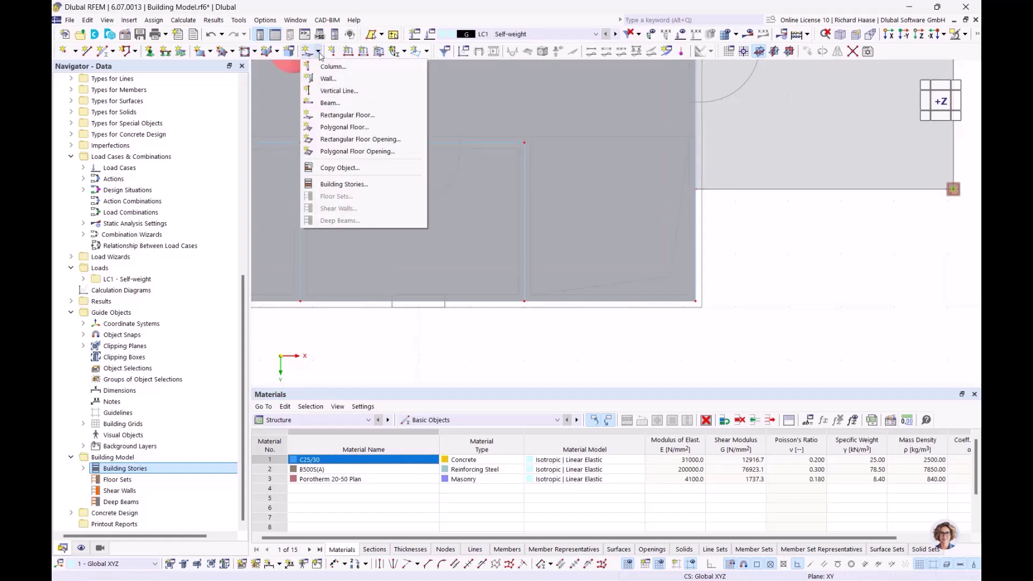
- Set up a rectangular floor opening on Stories No. 0–3
left_click(362, 139)
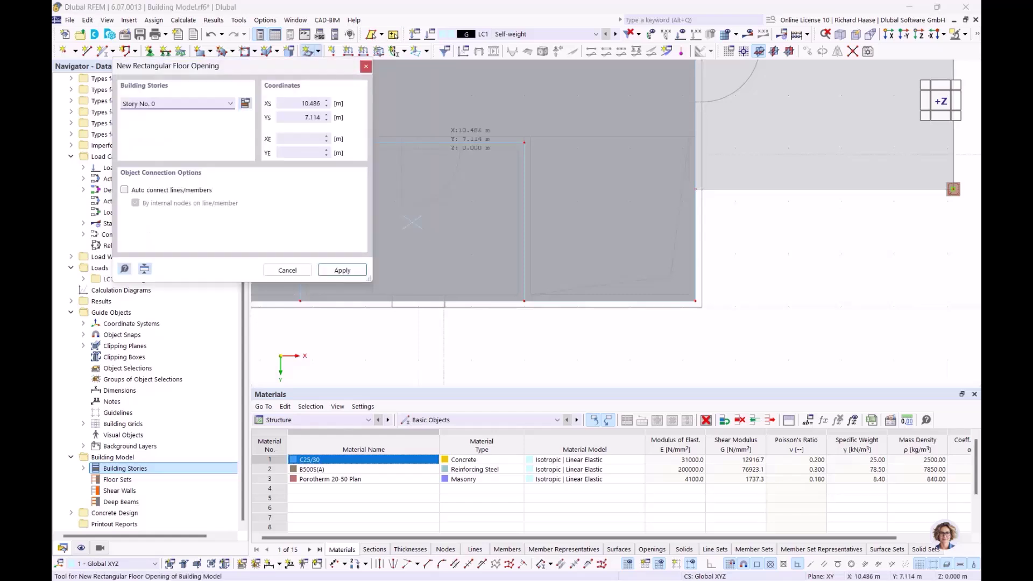
left_click(161, 104)
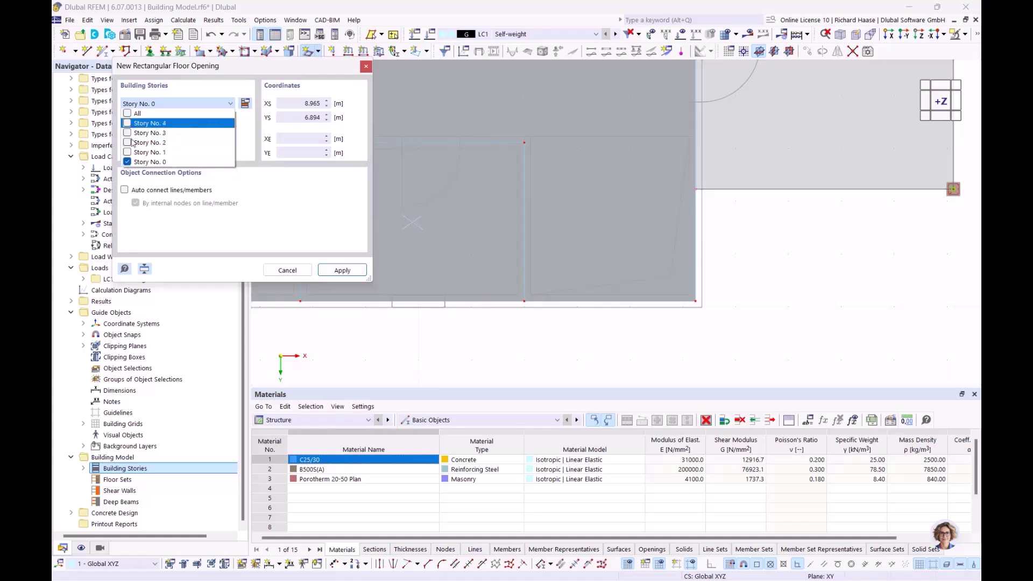
left_click(127, 152)
left_click(128, 143)
left_click(128, 133)
left_click(330, 242)
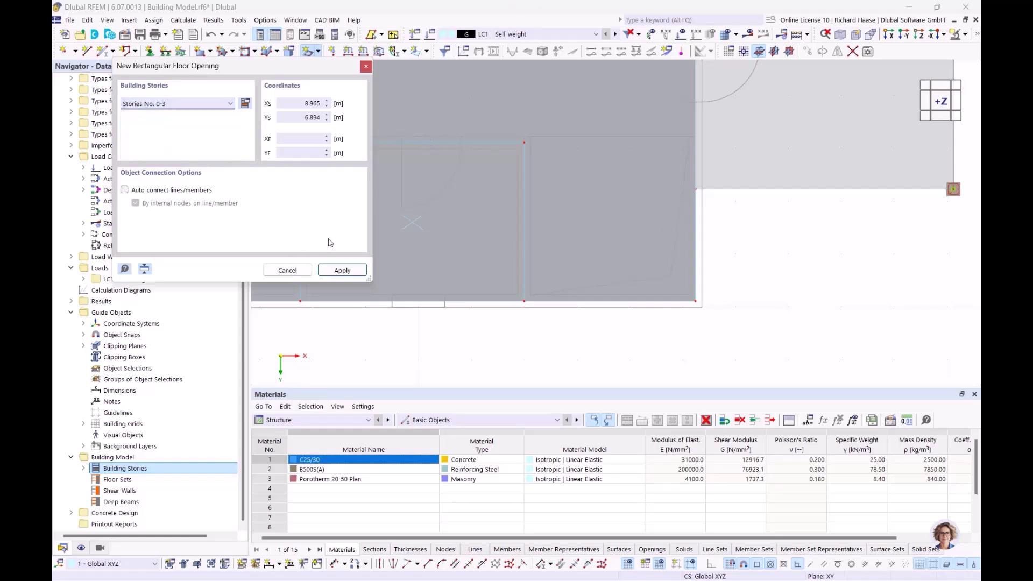
left_click(338, 271)
- Pick the opening corners at 12.000/6.770 and 15.240/9.890
scroll(455, 223, "up", 5)
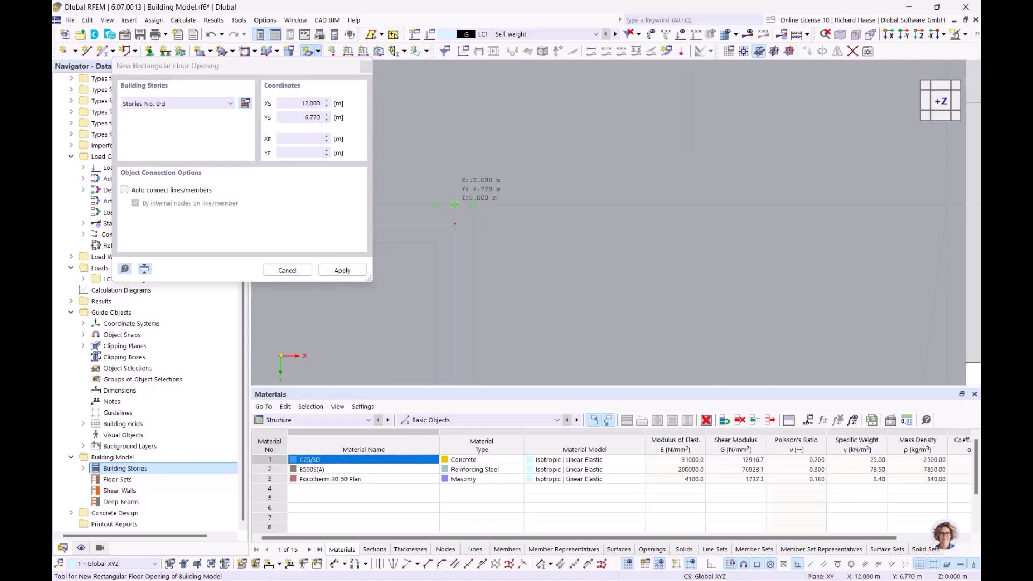
left_click(455, 224)
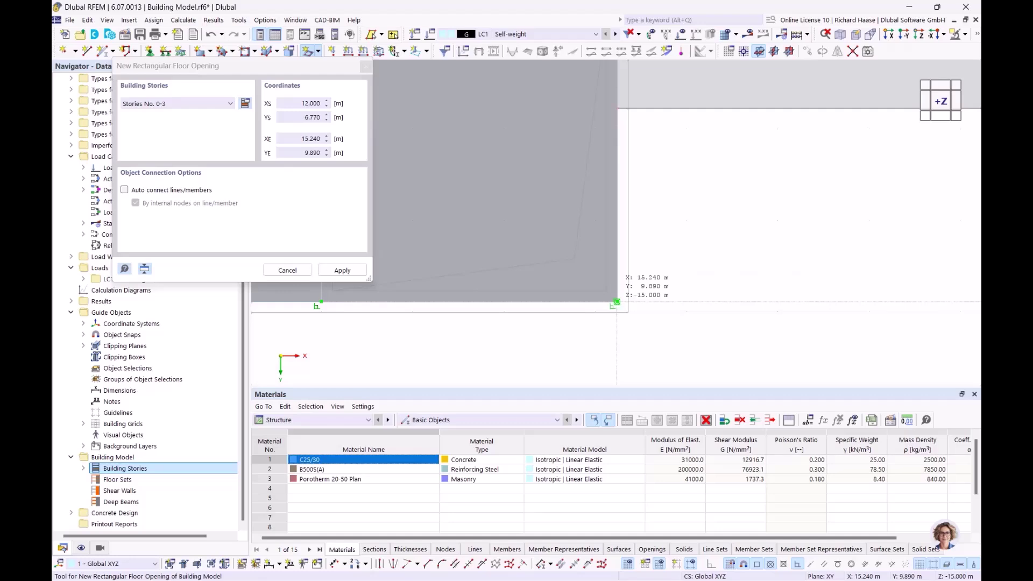
left_click(617, 302)
scroll(617, 302, "down", 5)
key("Escape")
middle_click_drag(539, 250, 494, 187, "ctrl")
scroll(492, 186, "up", 3)
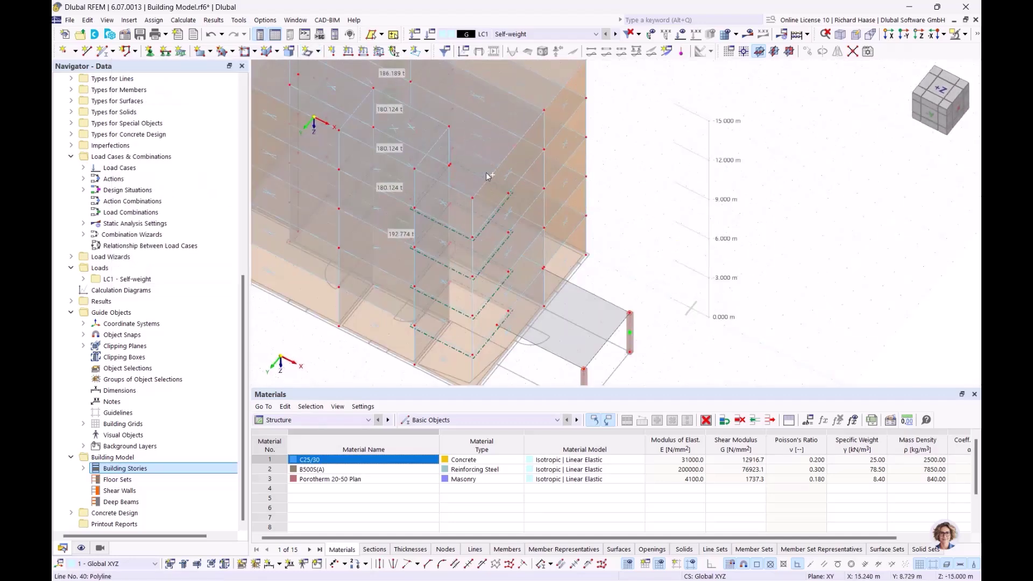
scroll(485, 185, "down", 5)
scroll(482, 215, "up", 2)
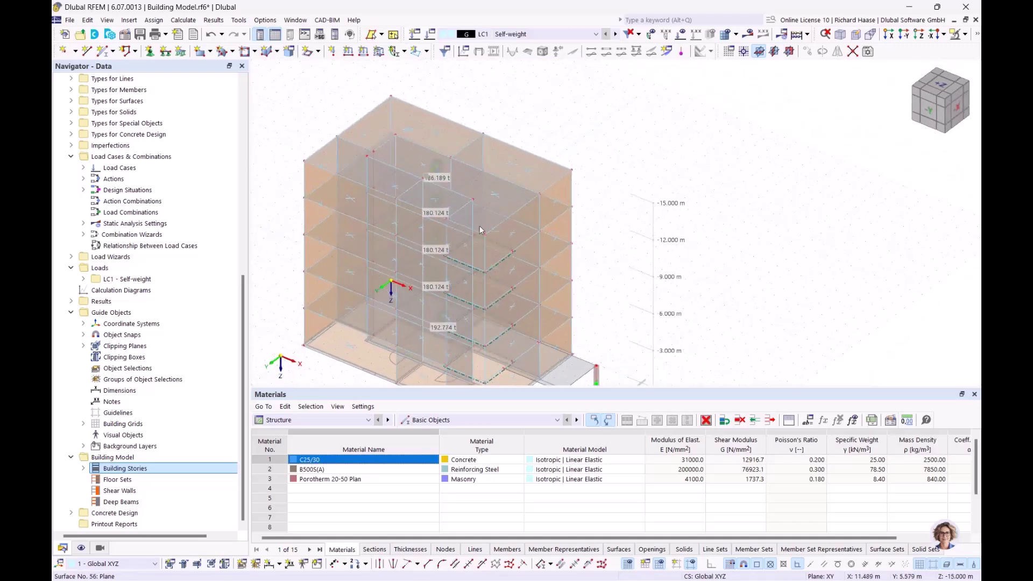
scroll(480, 215, "up", 2)
middle_click_drag(480, 183, 532, 360, "ctrl")
scroll(521, 248, "up", 2)
middle_click_drag(521, 245, 743, 209, "ctrl")
scroll(554, 277, "down", 3)
scroll(662, 221, "down", 3)
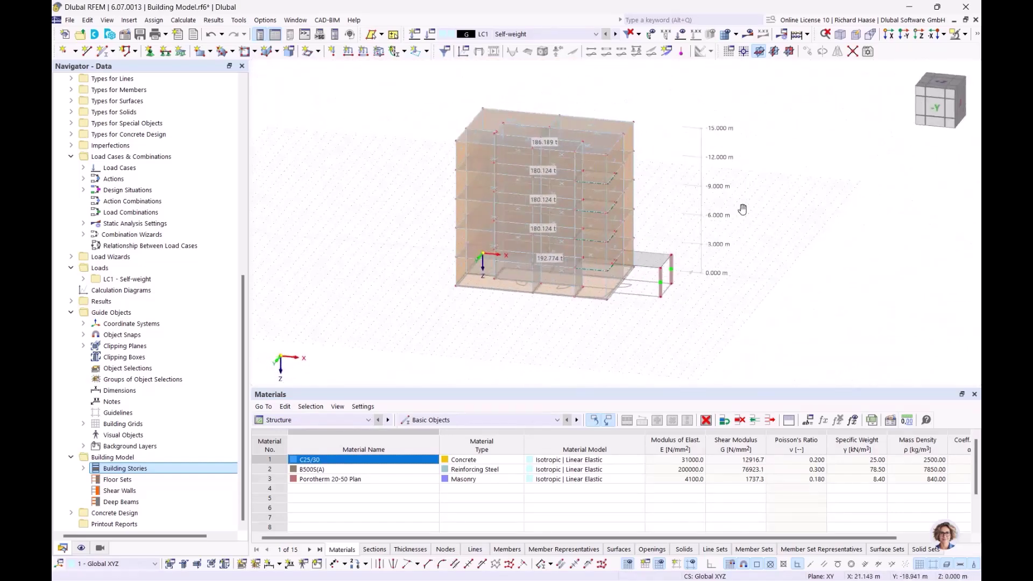
scroll(673, 238, "up", 3)
middle_click_drag(654, 232, 644, 274, "ctrl")
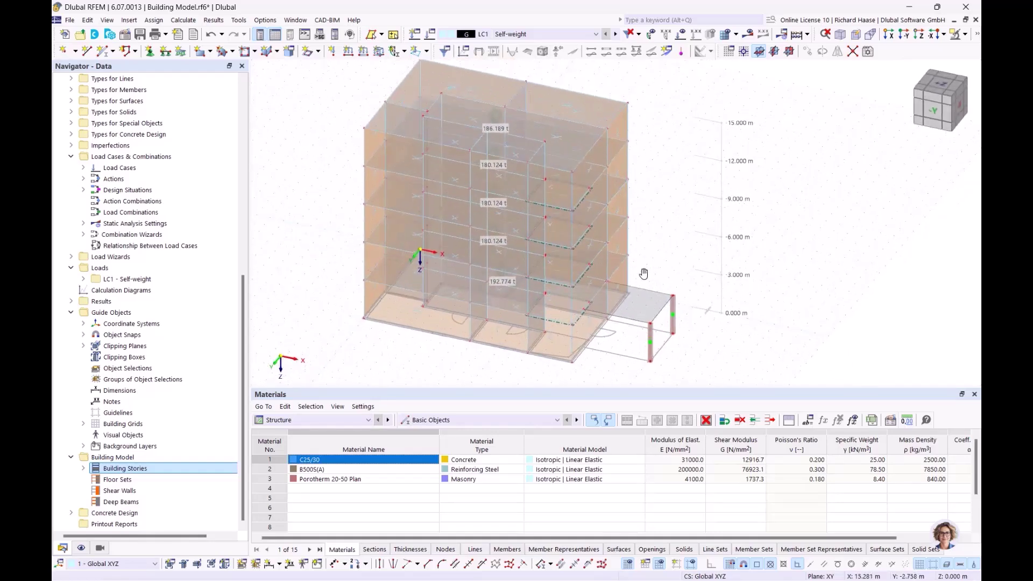
left_click(934, 87)
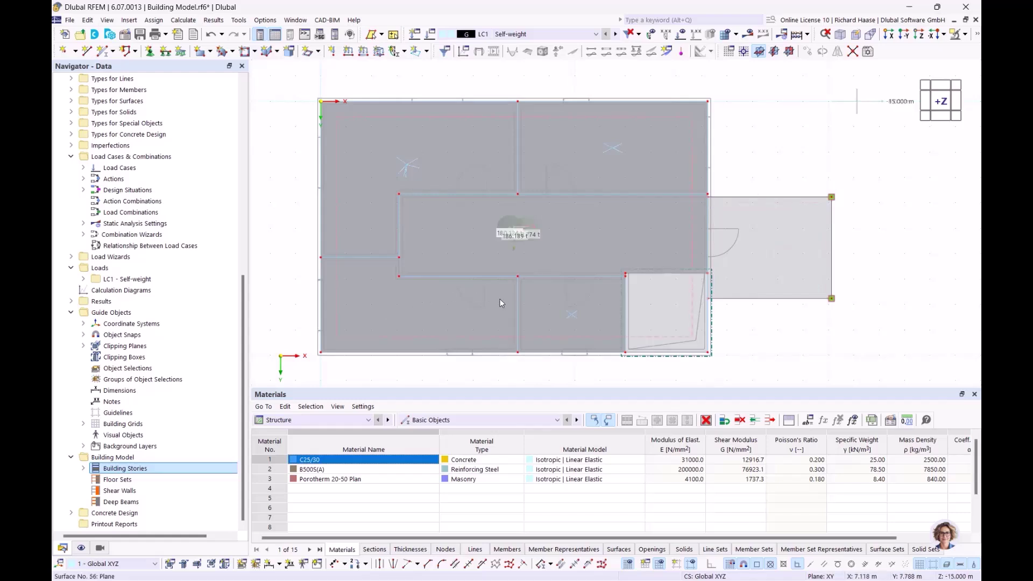
scroll(586, 359, "up", 3)
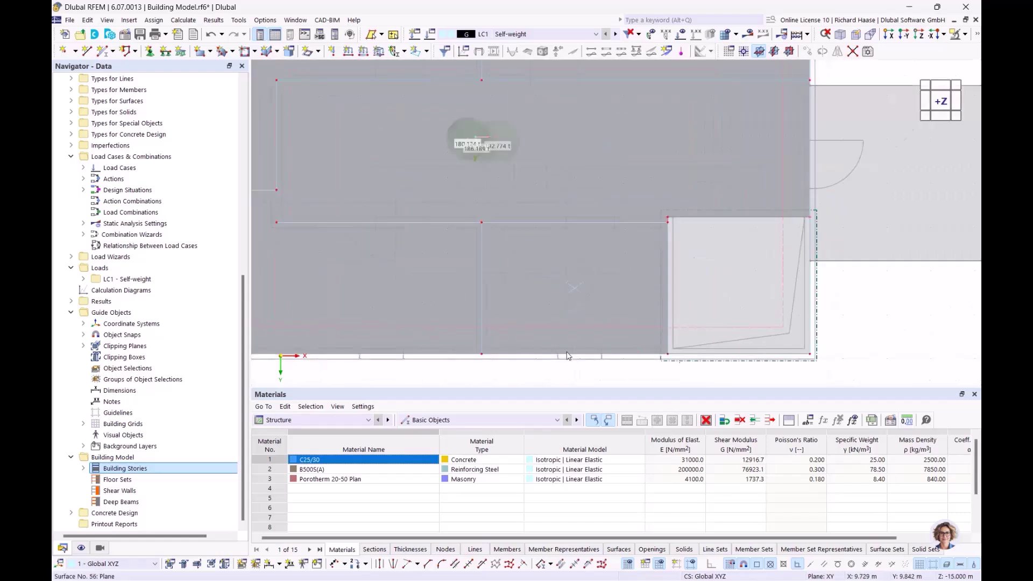
scroll(589, 191, "down", 3)
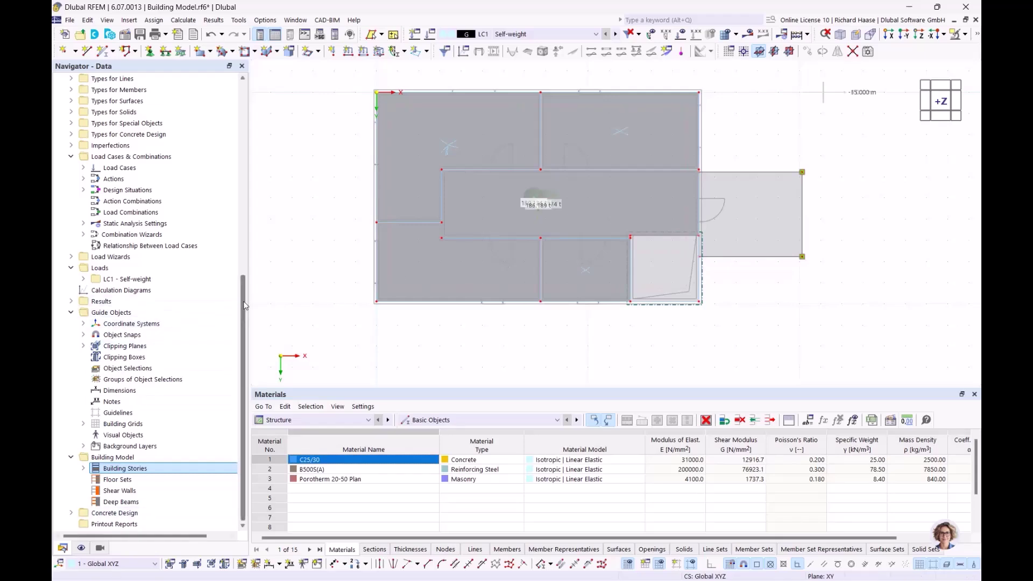
- Collapse Building Model.rf6 and open the 01. Webinar Building Model with openings after DXF model
left_click_drag(243, 305, 243, 111)
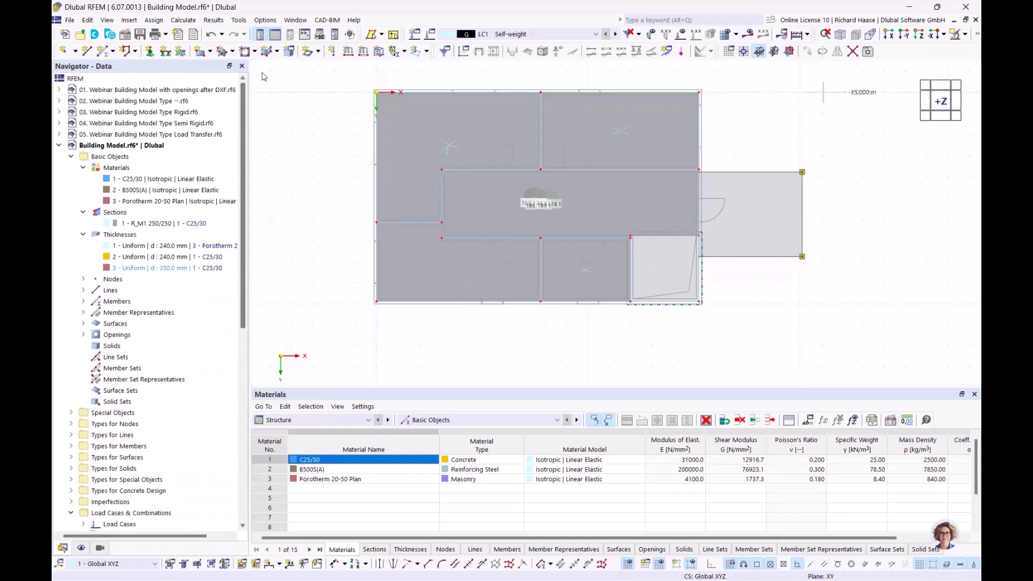
left_click(59, 146)
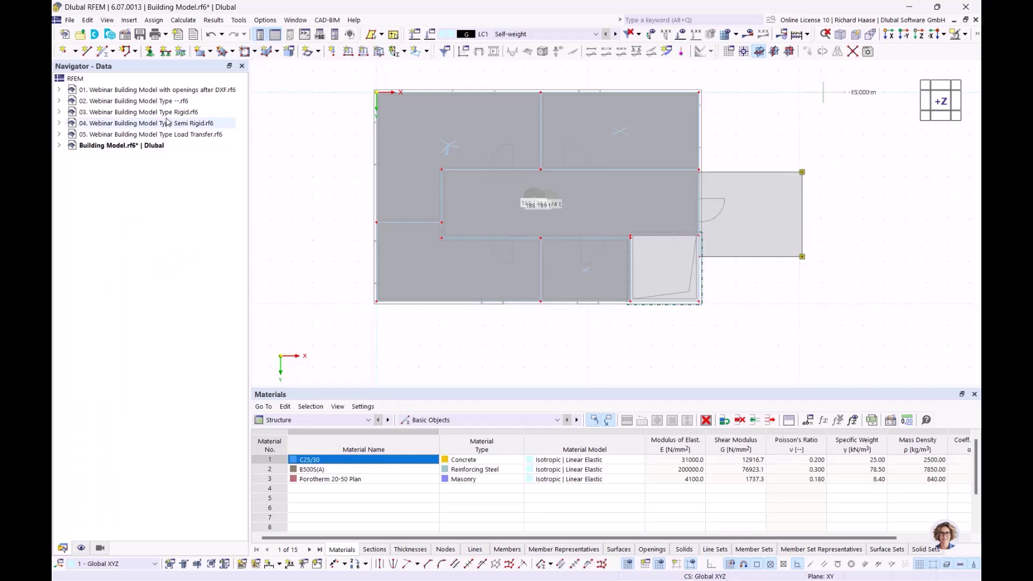
double_click(162, 91)
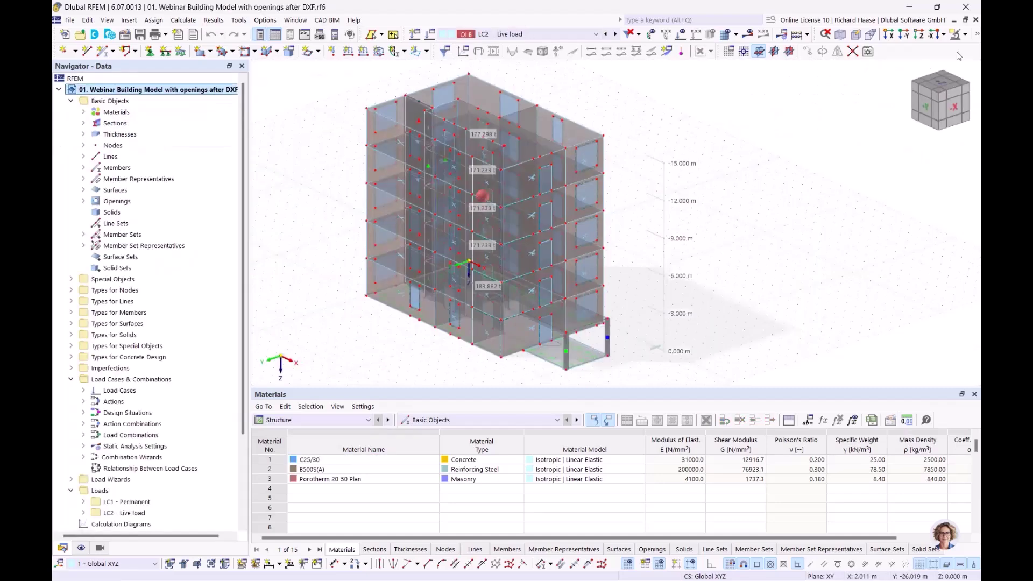
- Display the building with solid rendering from a near-front view
left_click(978, 34)
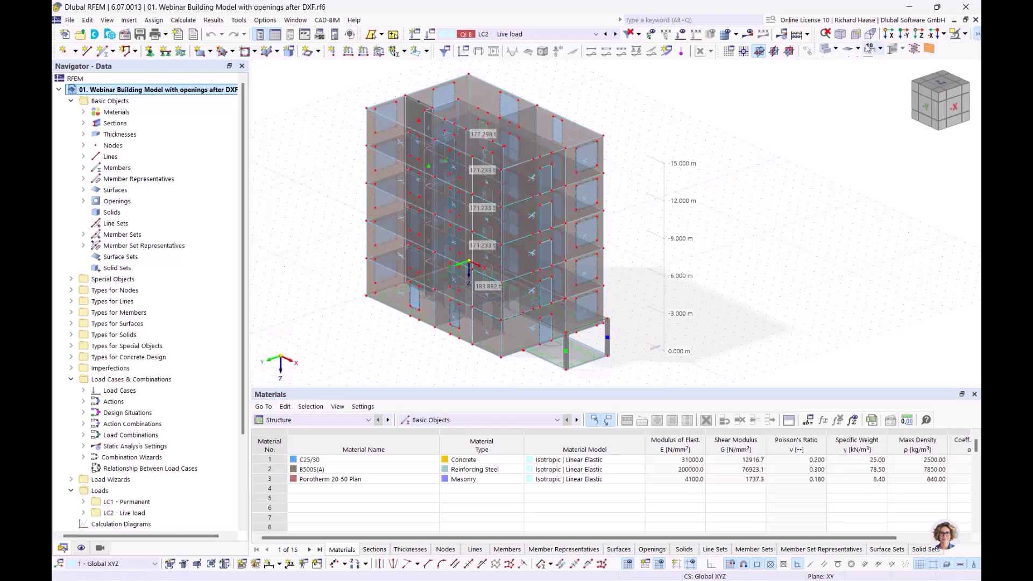
left_click(826, 48)
left_click(826, 48)
middle_click_drag(715, 304, 442, 208, "ctrl")
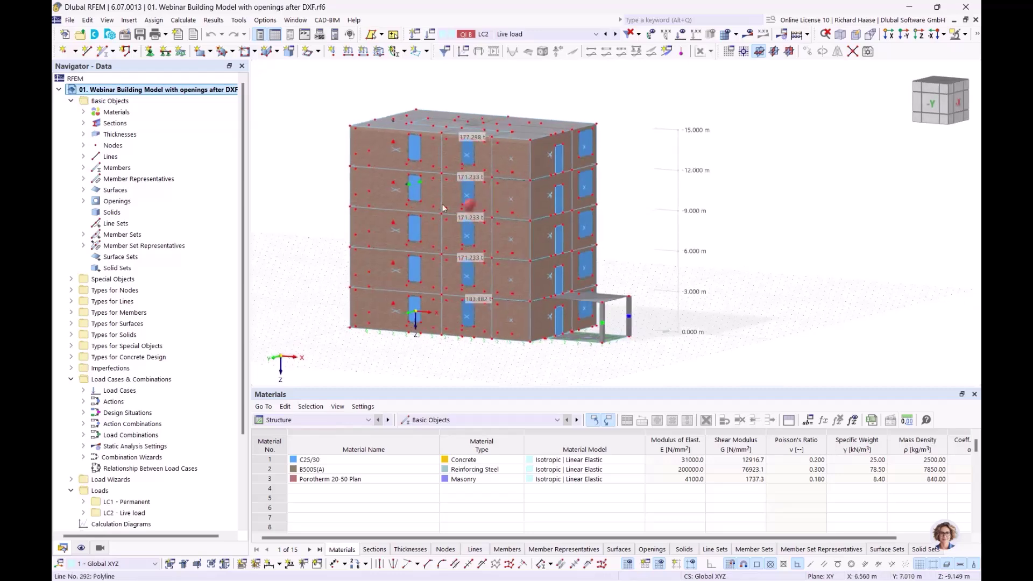
scroll(443, 208, "up", 5)
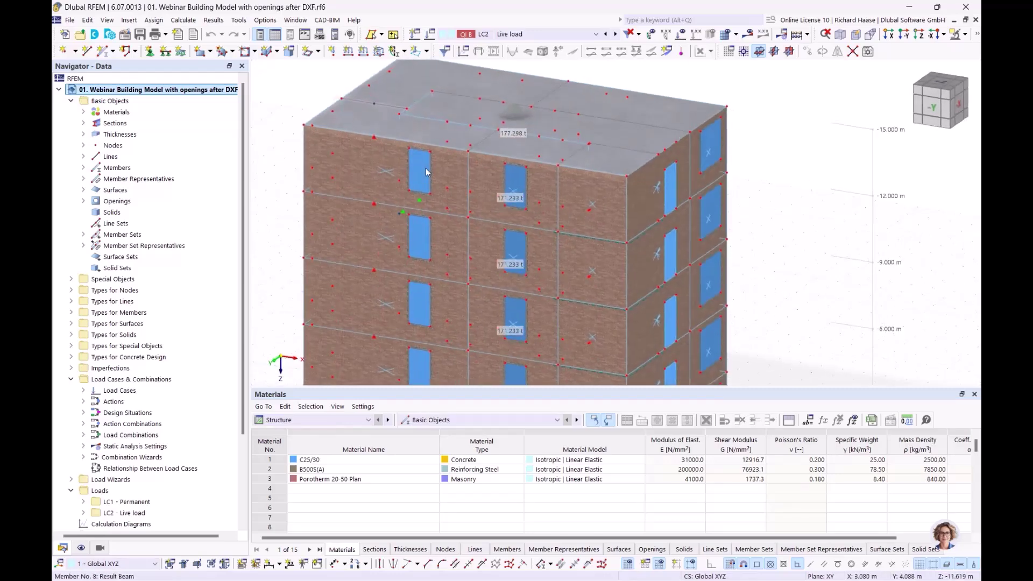
scroll(425, 168, "up", 3)
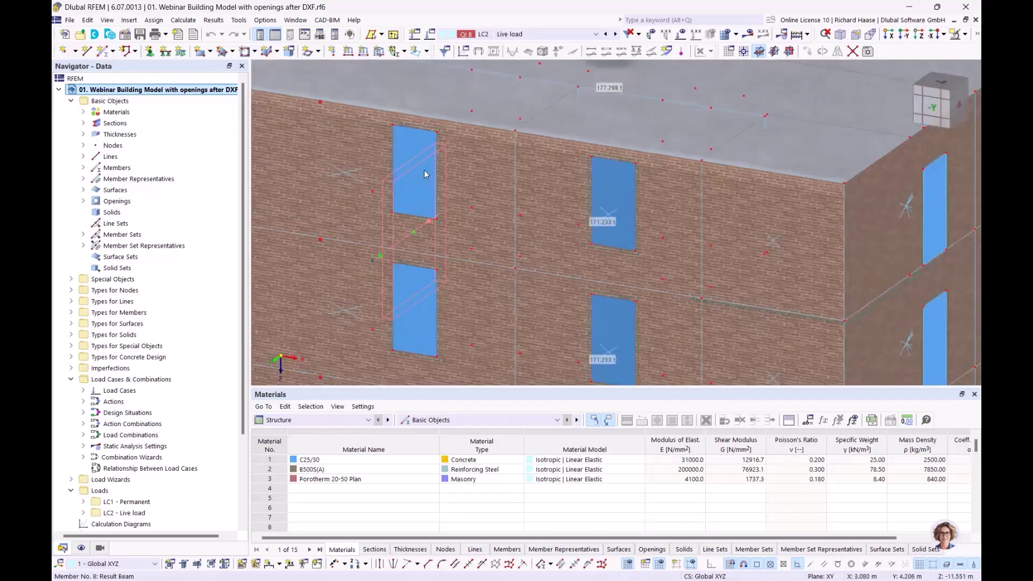
double_click(402, 138)
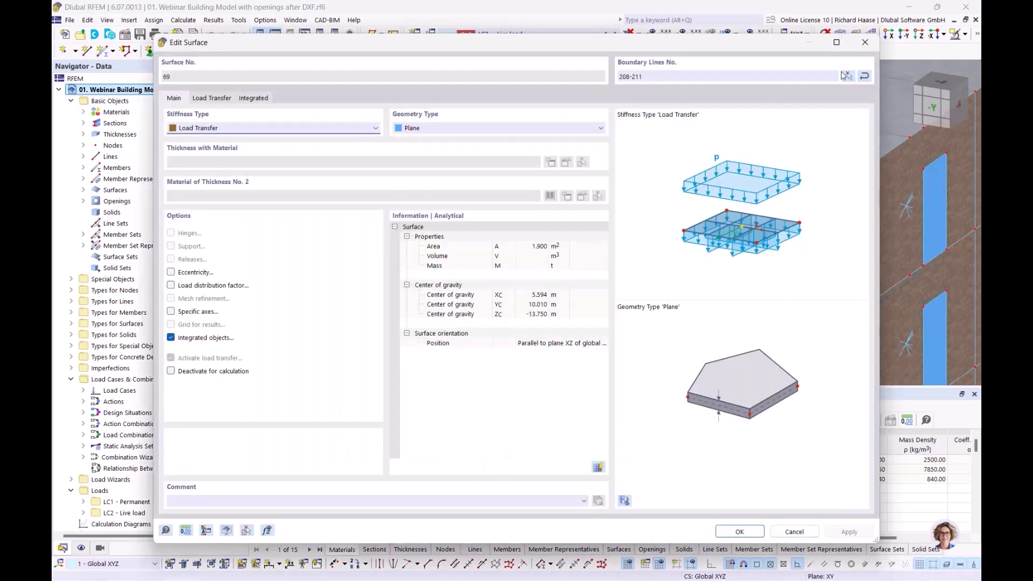
left_click(865, 42)
scroll(348, 195, "down", 4)
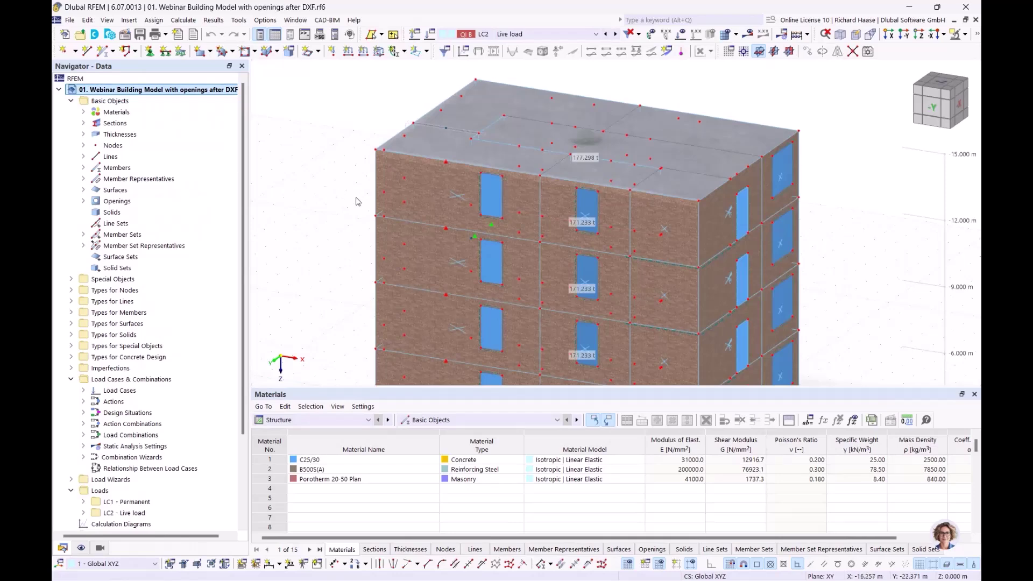
middle_click_drag(356, 198, 326, 193, "ctrl")
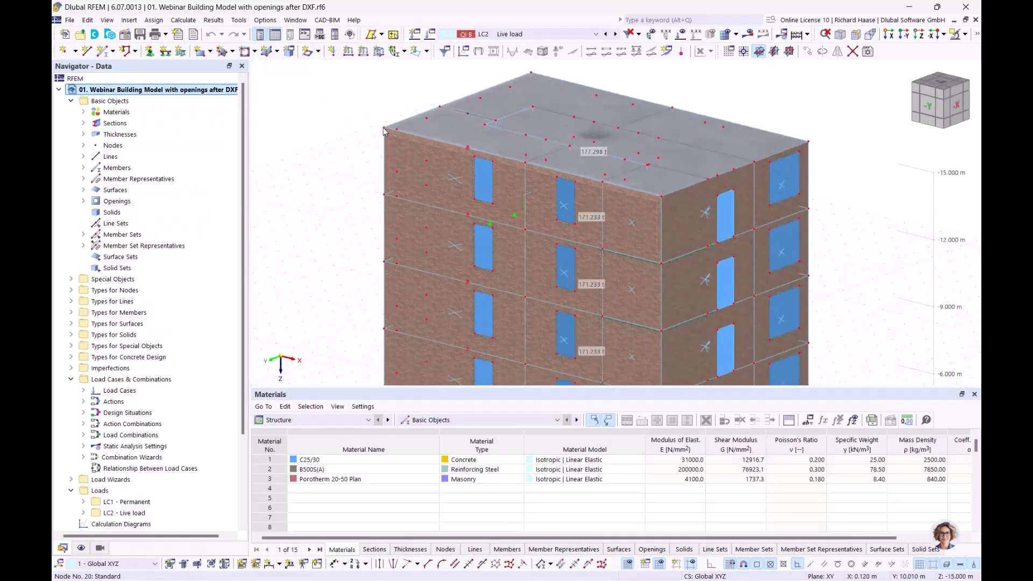
middle_click_drag(671, 328, 639, 288)
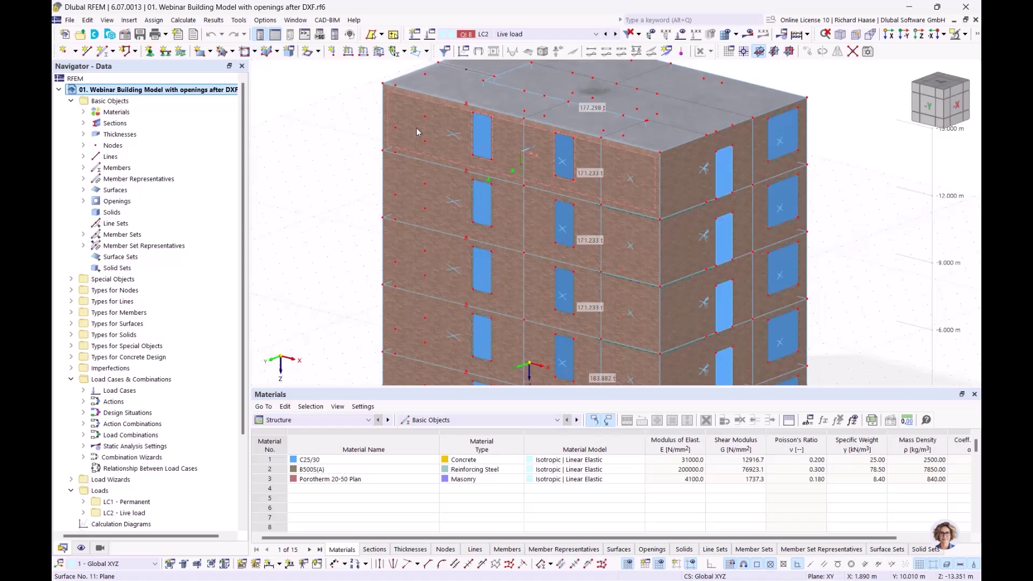
mouse_move(417, 131)
mouse_move(572, 181)
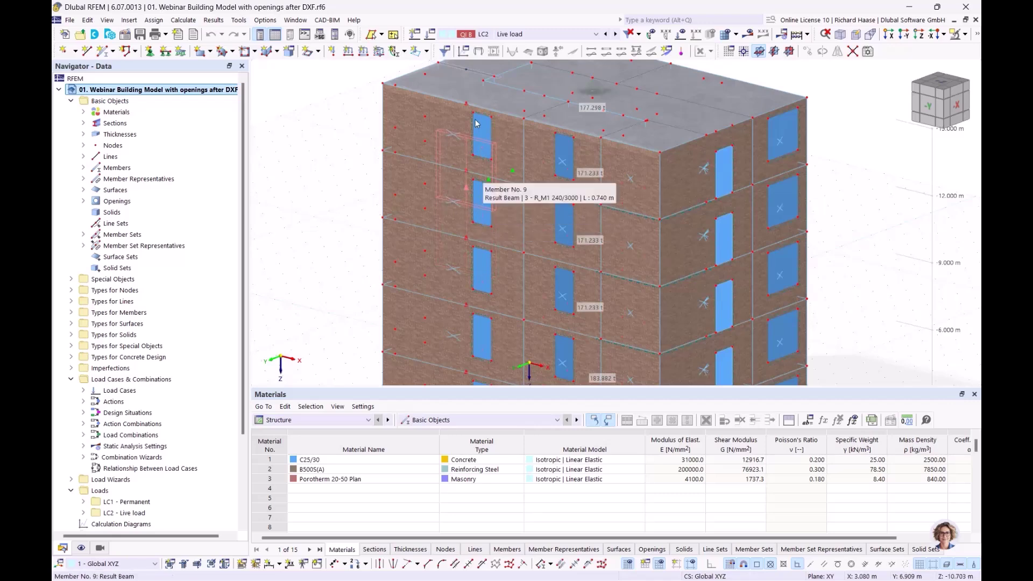
scroll(481, 132, "up", 3)
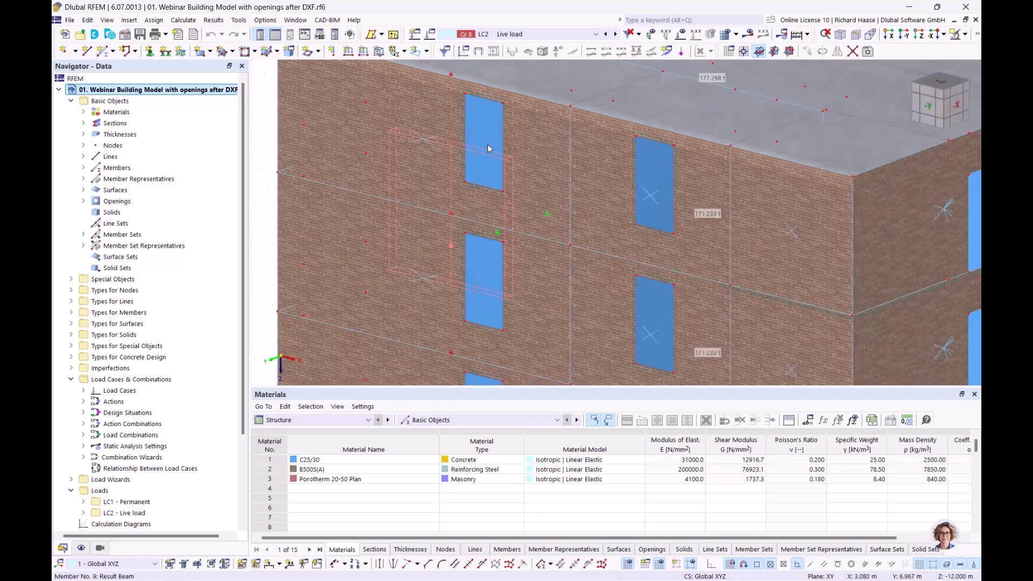
scroll(289, 165, "down", 3)
middle_click_drag(273, 160, 289, 190)
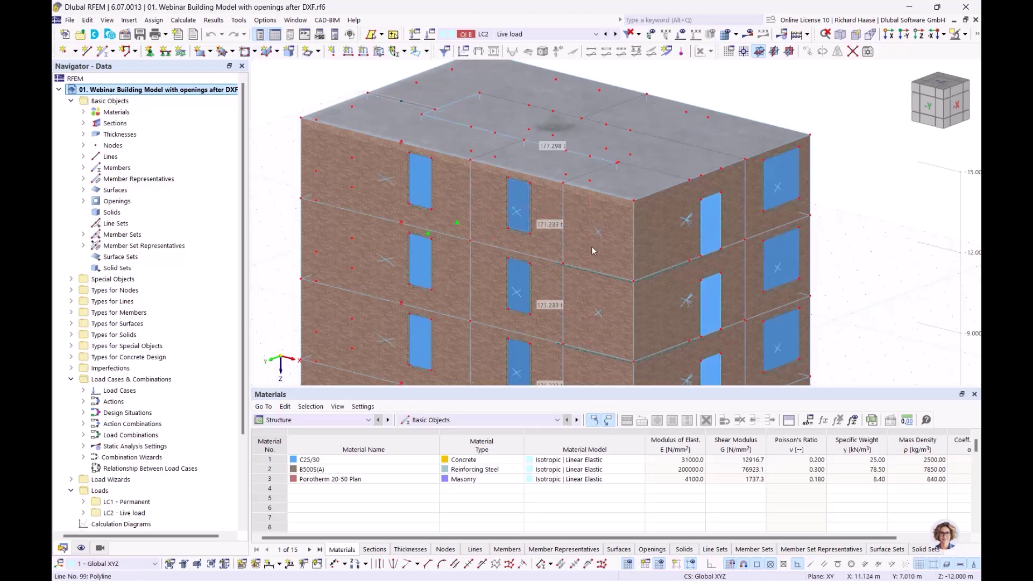
scroll(630, 283, "down", 2)
middle_click_drag(669, 295, 700, 265)
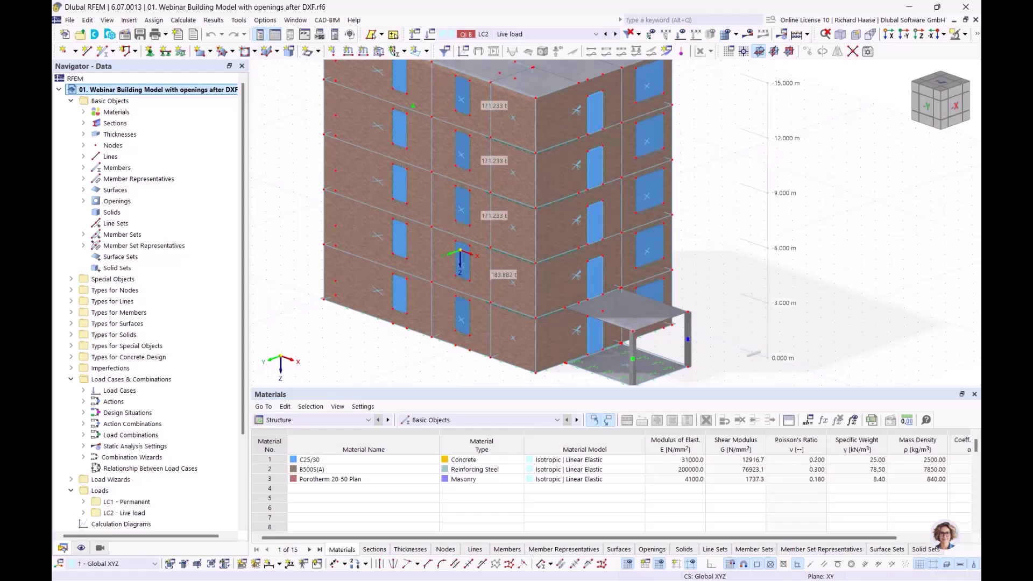
scroll(172, 382, "down", 2)
scroll(173, 383, "down", 1)
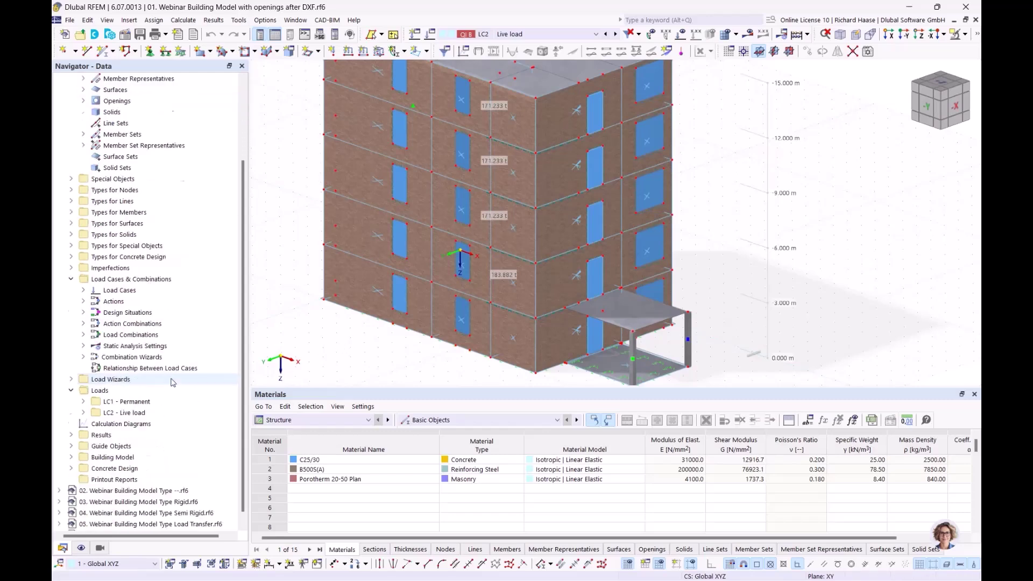
- In Navigator - Views, turn off Object Selection and activate Building Story visibility filtering
left_click(100, 549)
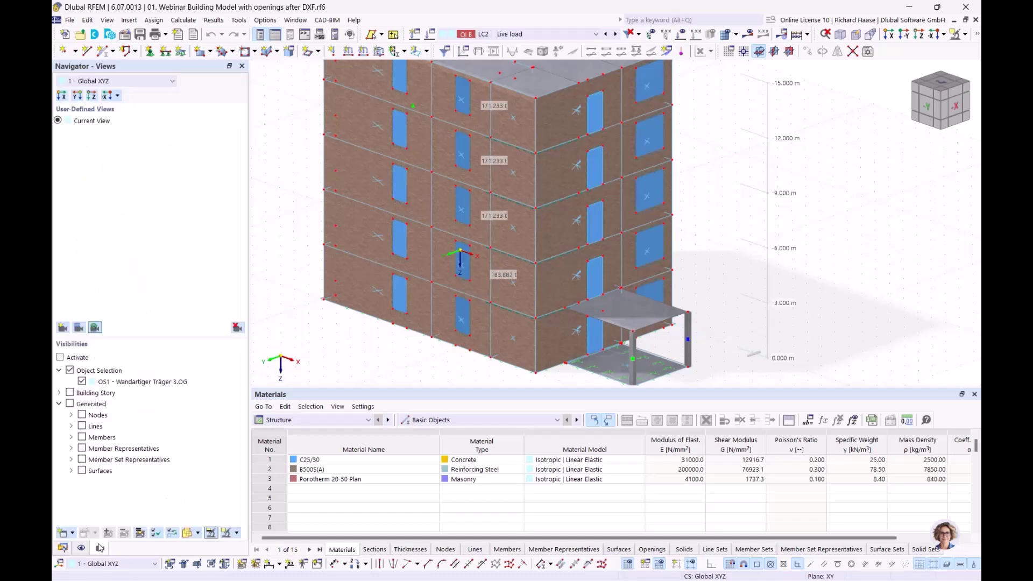
left_click(70, 371)
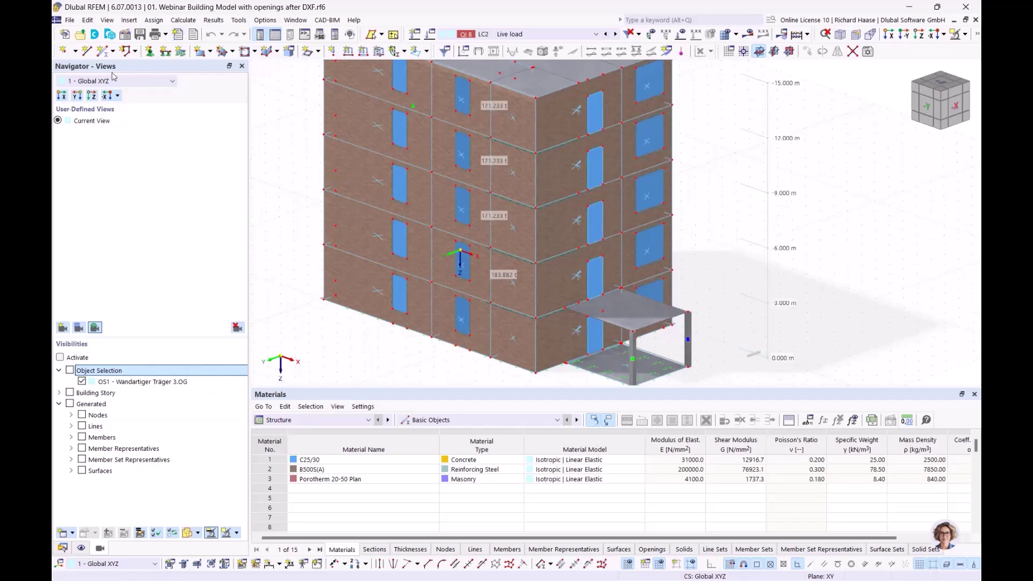
left_click(97, 394)
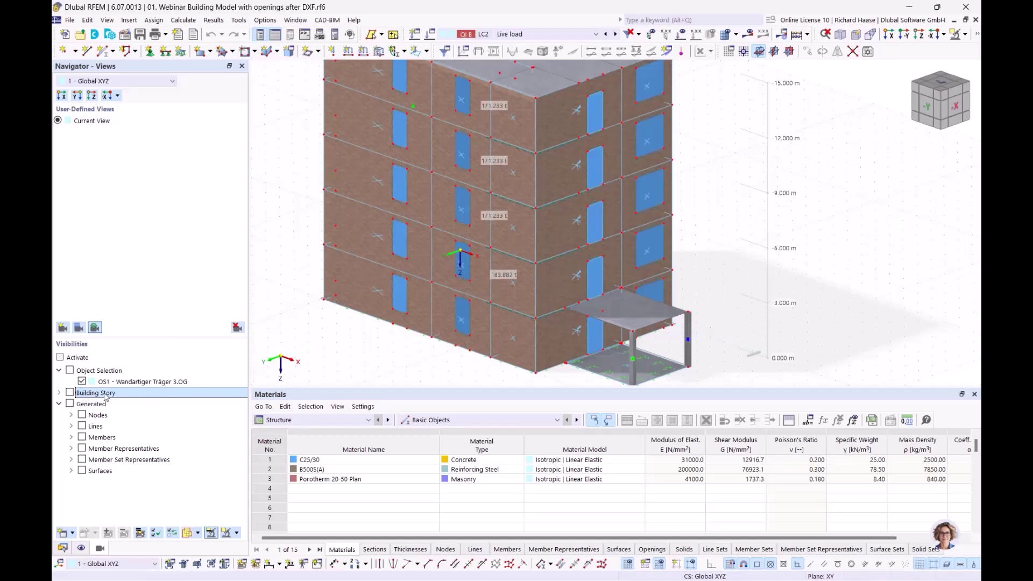
left_click(60, 357)
left_click(59, 393)
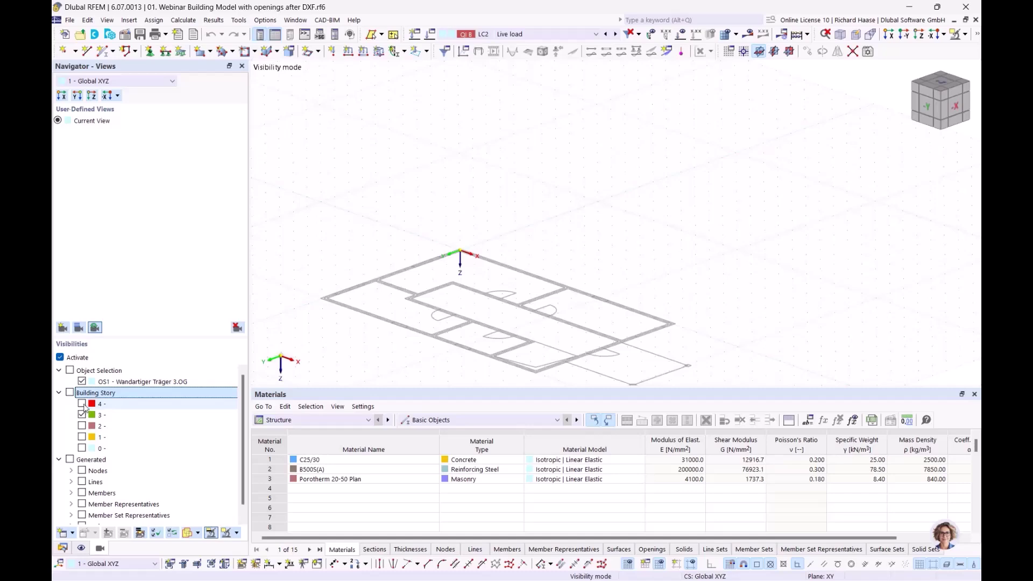
- Show storey 4 and ground storey 0 with its canopy, hiding stories 3, 2 and 1
left_click(82, 404)
scroll(537, 246, "down", 3)
middle_click_drag(537, 246, 561, 240)
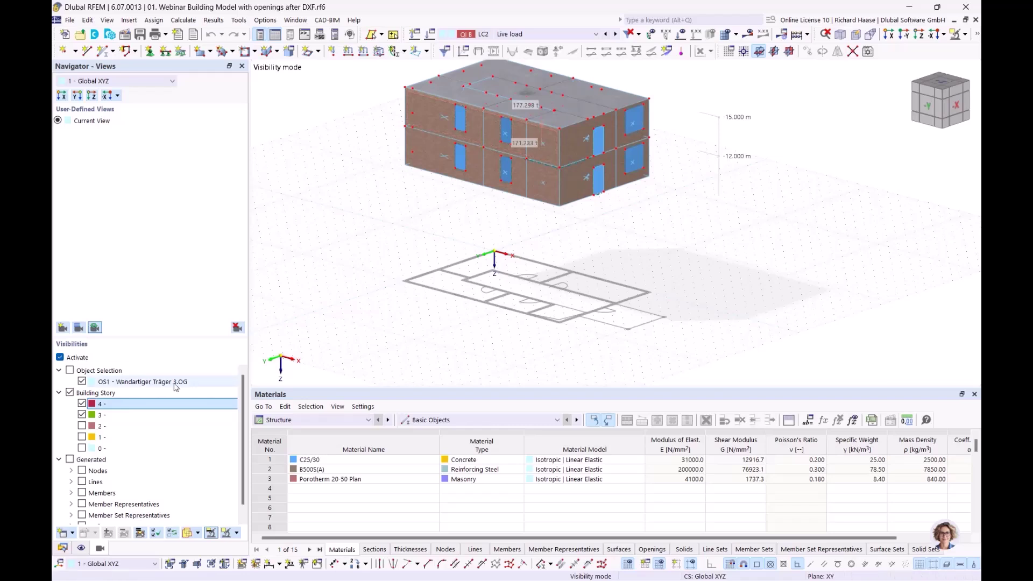
left_click(82, 415)
left_click(82, 426)
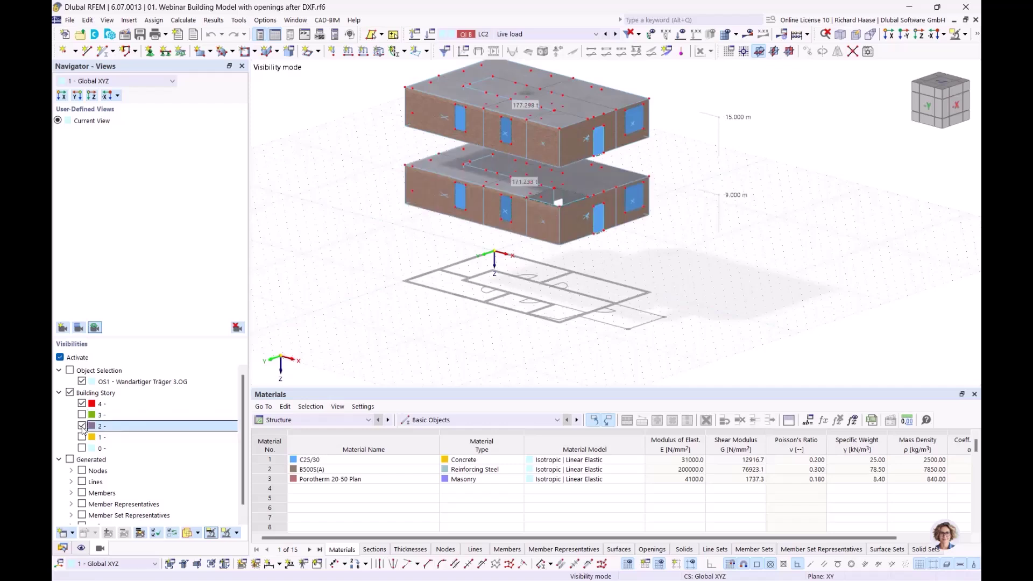
left_click(81, 426)
left_click(82, 437)
left_click(82, 437)
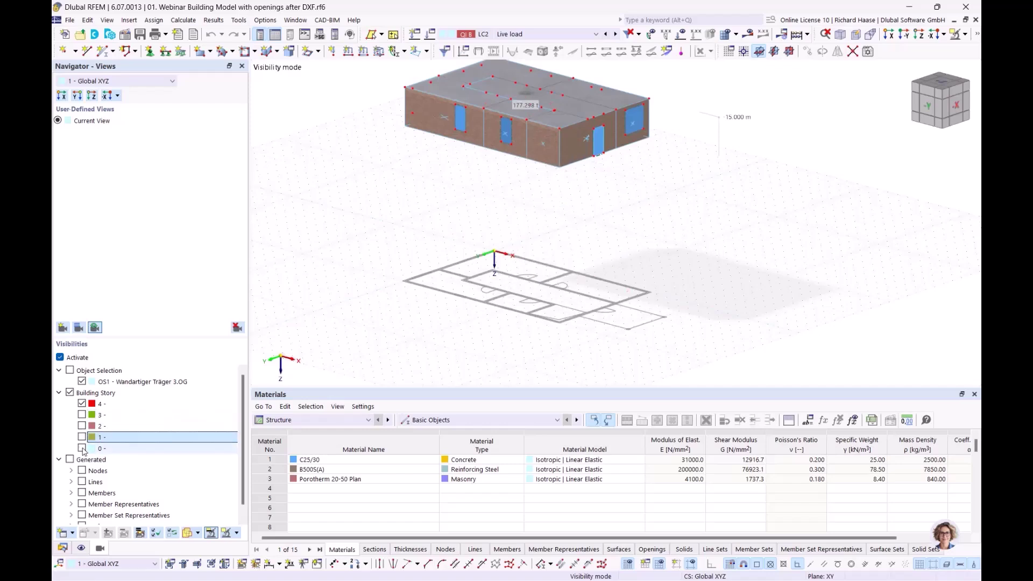
left_click(82, 448)
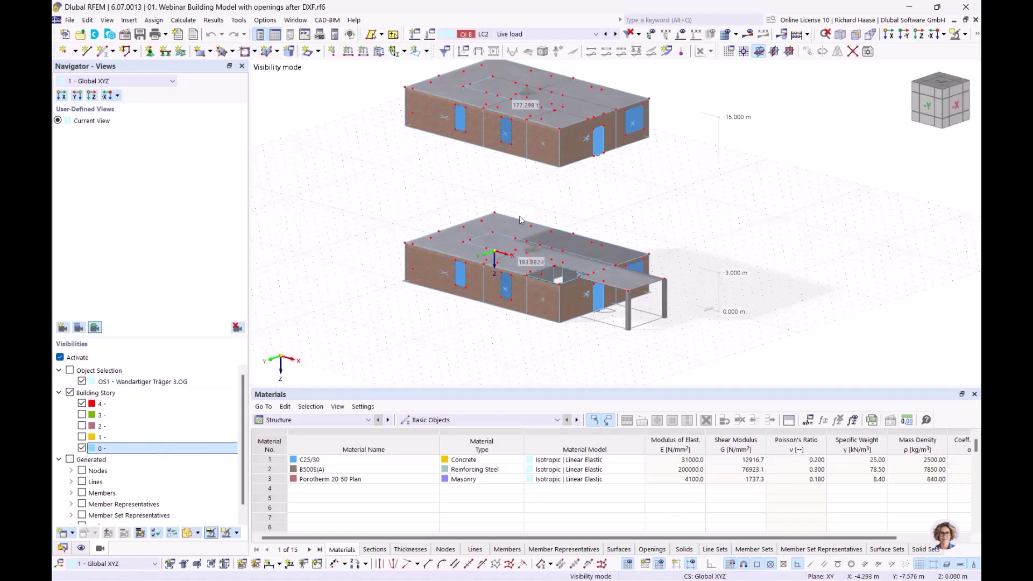
middle_click_drag(586, 293, 624, 278, "ctrl")
- Turn off storey filtering to show the whole building, then try selecting a facade band
left_click(59, 357)
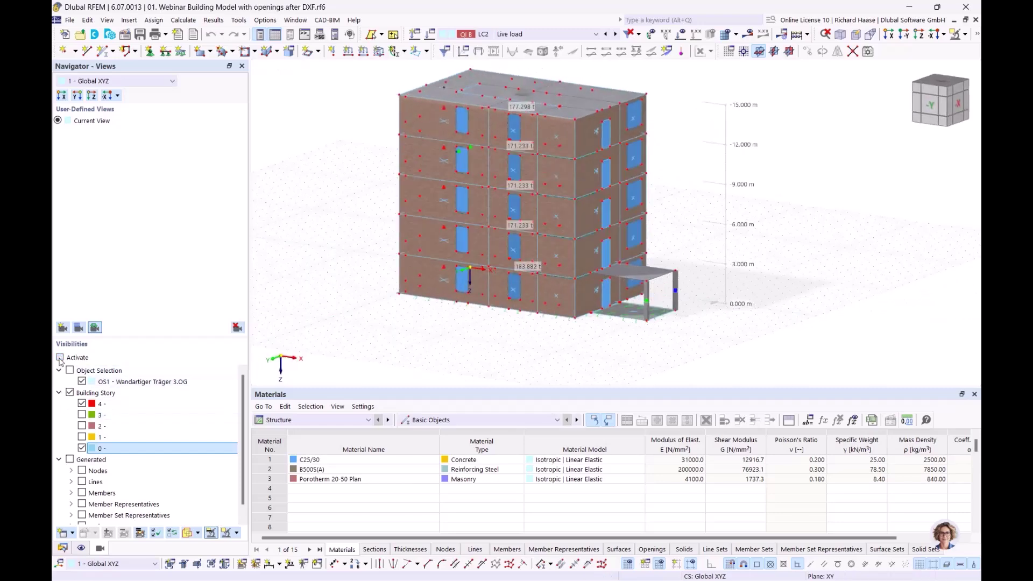
left_click(944, 34)
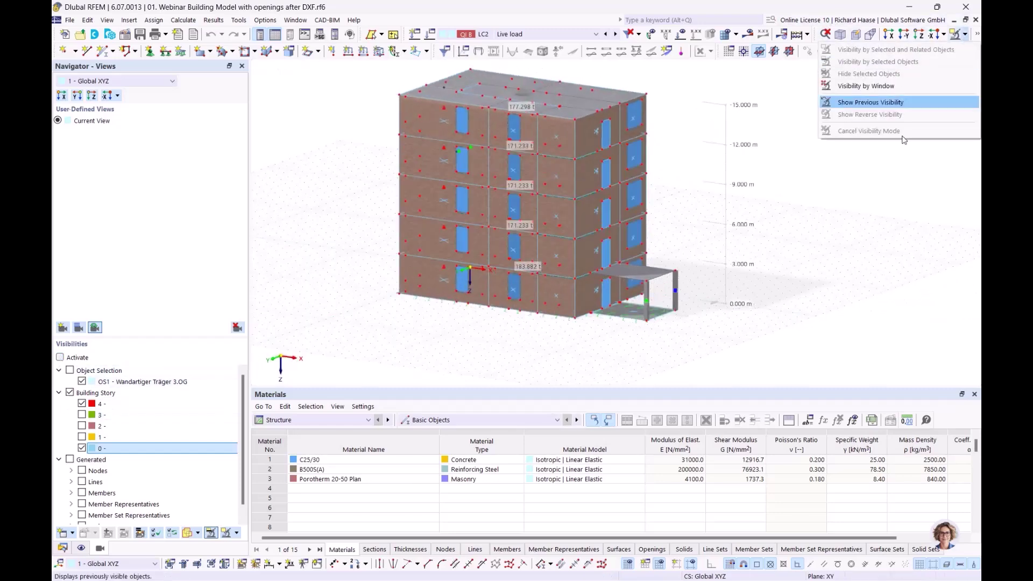
left_click(855, 281)
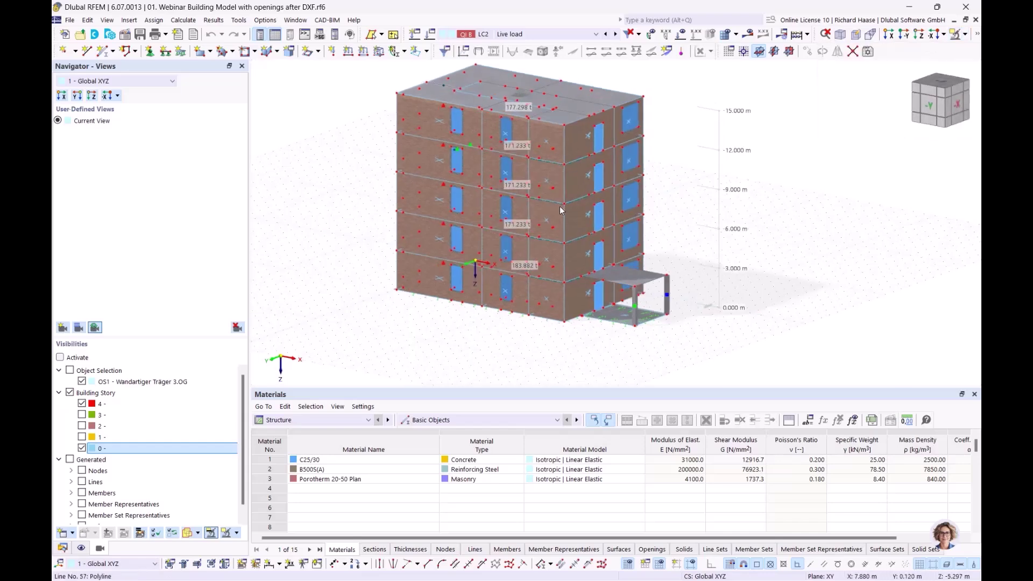
scroll(545, 174, "up", 3)
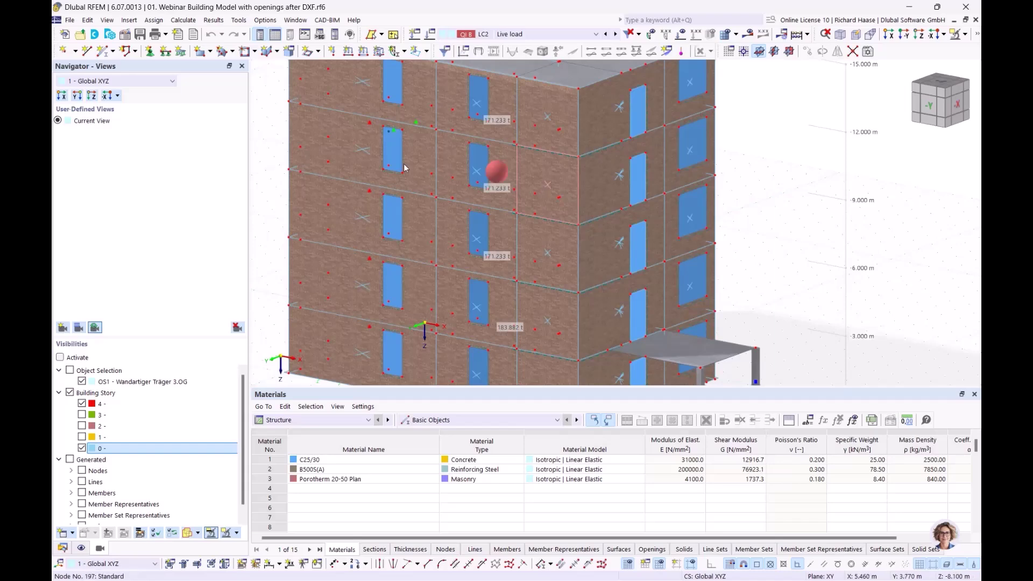
left_click(308, 132)
middle_click_drag(369, 149, 369, 194)
scroll(370, 194, "up", 2)
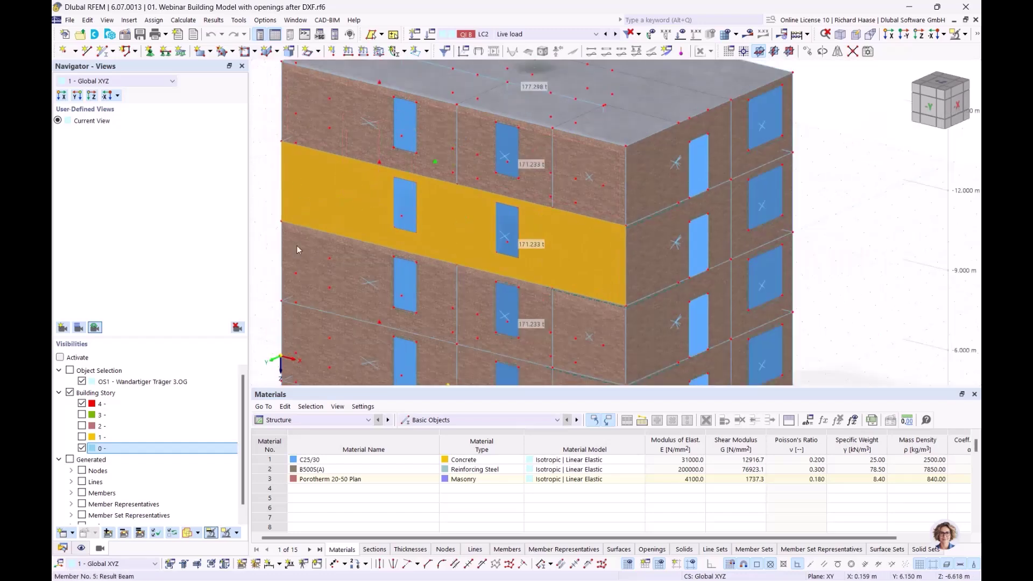
left_click(263, 189)
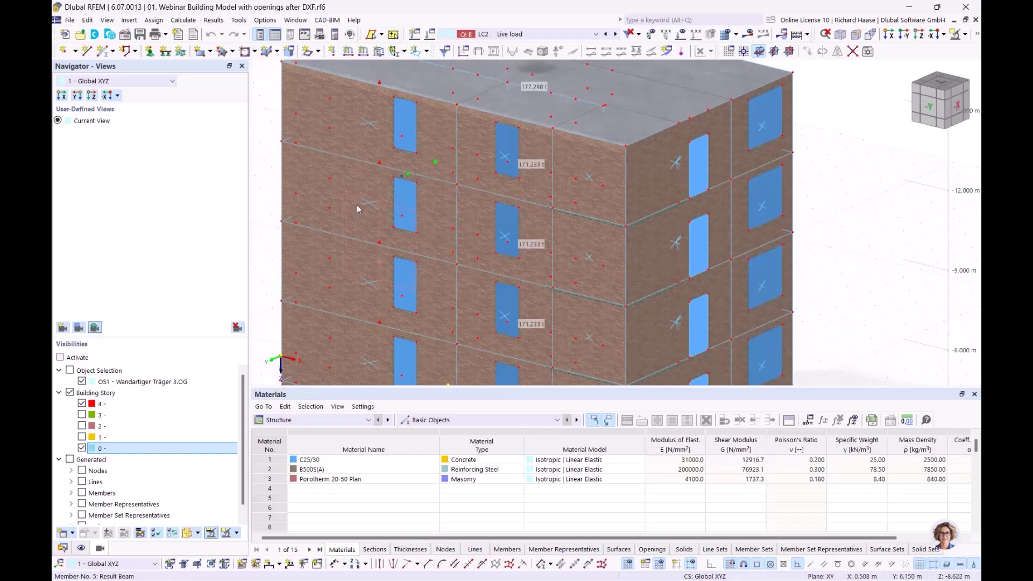
- Orbit to the -X side, briefly isolate the window openings, then restore the whole building
scroll(369, 203, "up", 3)
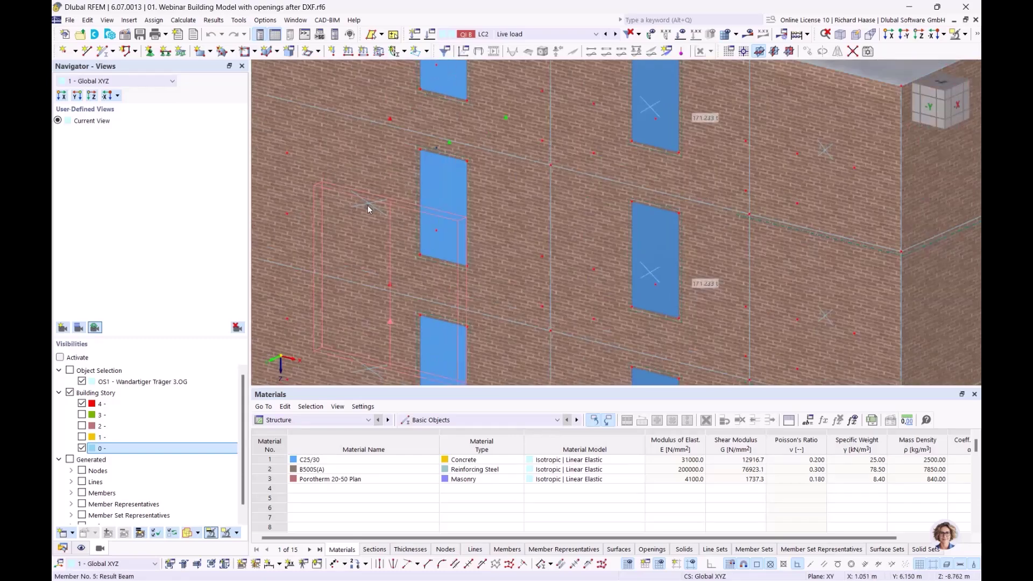
scroll(384, 209, "down", 6)
middle_click_drag(355, 209, 255, 179, "ctrl")
middle_click_drag(392, 198, 422, 193, "ctrl")
scroll(395, 200, "up", 4)
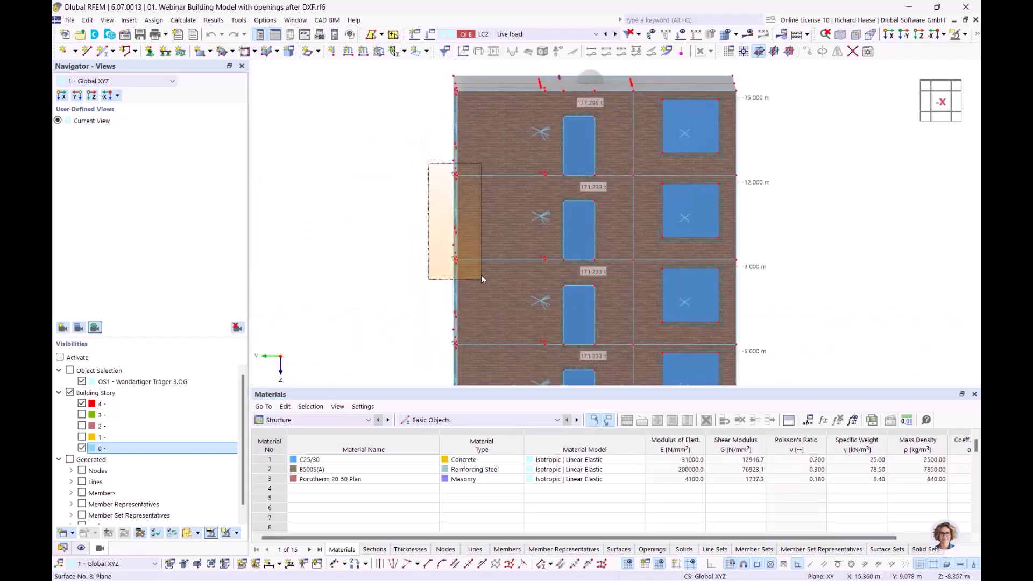
middle_click_drag(546, 292, 586, 280, "ctrl")
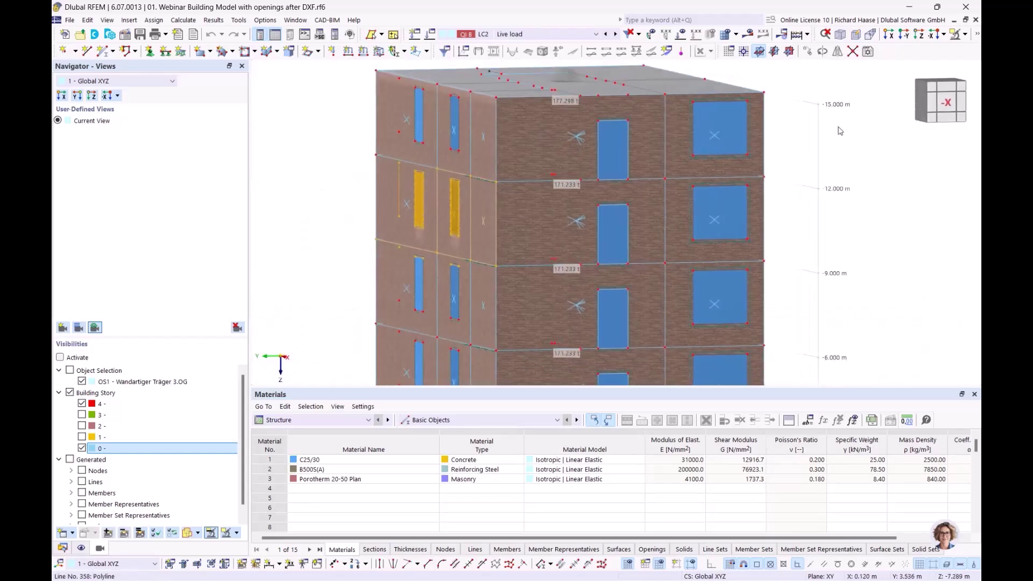
left_click(956, 36)
left_click(563, 210)
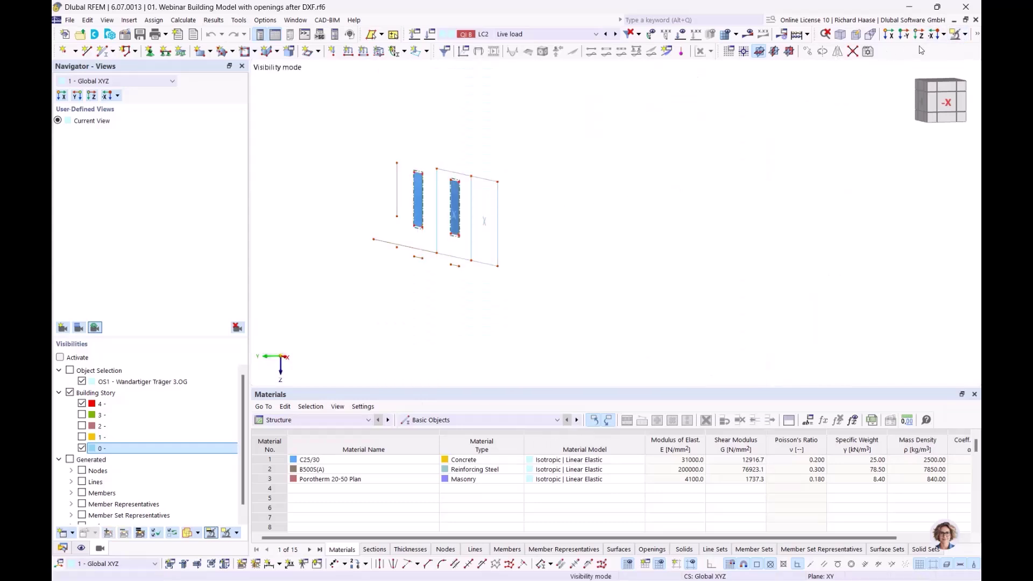
left_click(967, 35)
left_click(861, 133)
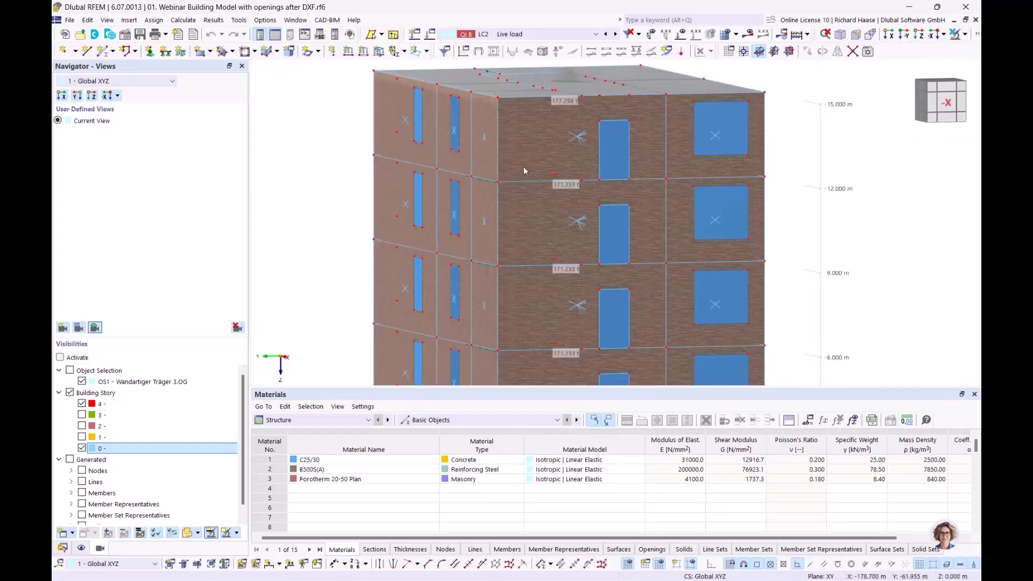
- Select one storey-high wall panel and apply Visibility by Selected Objects
left_click_drag(420, 156, 506, 278)
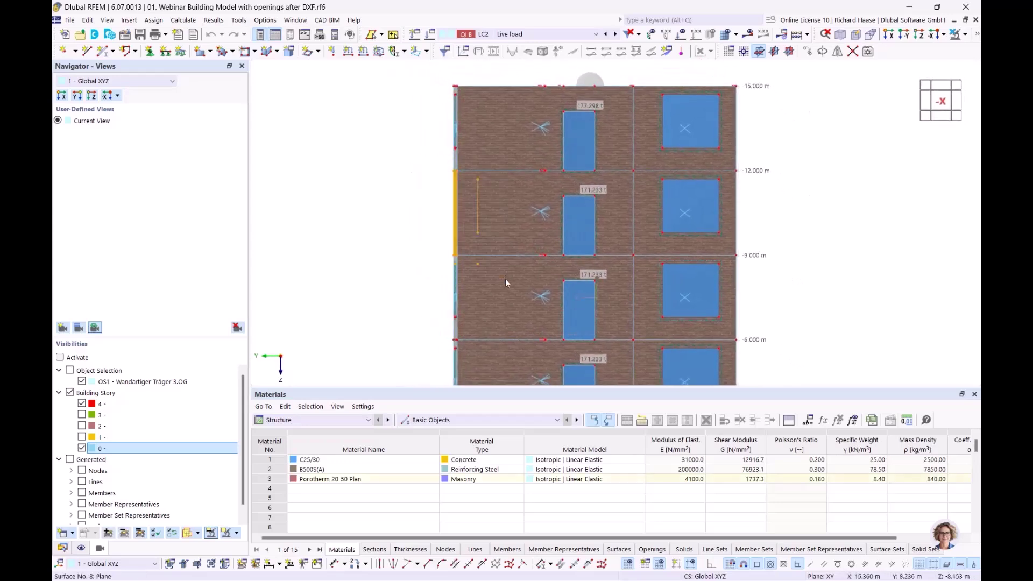
left_click(967, 34)
left_click(883, 62)
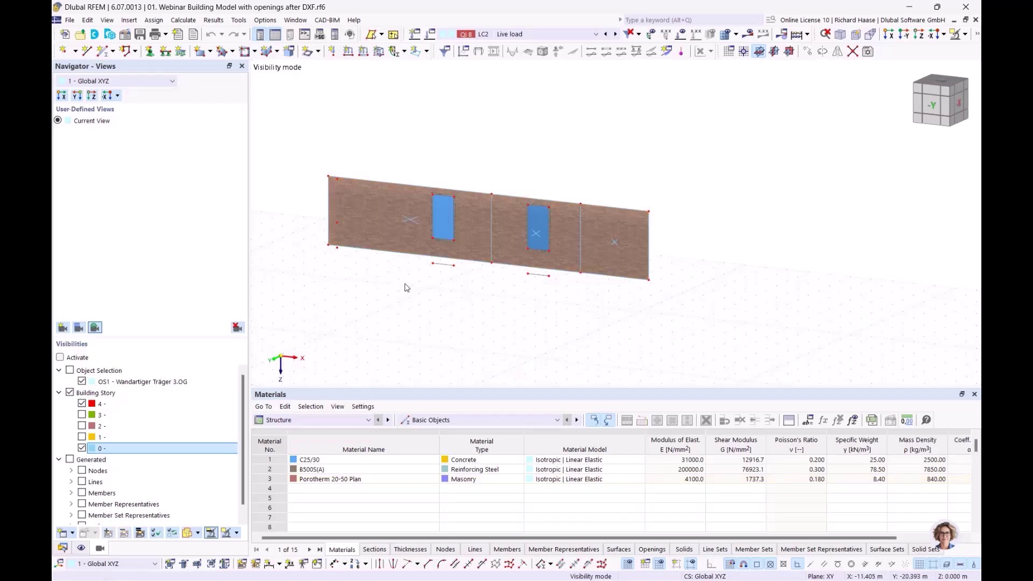
mouse_move(410, 220)
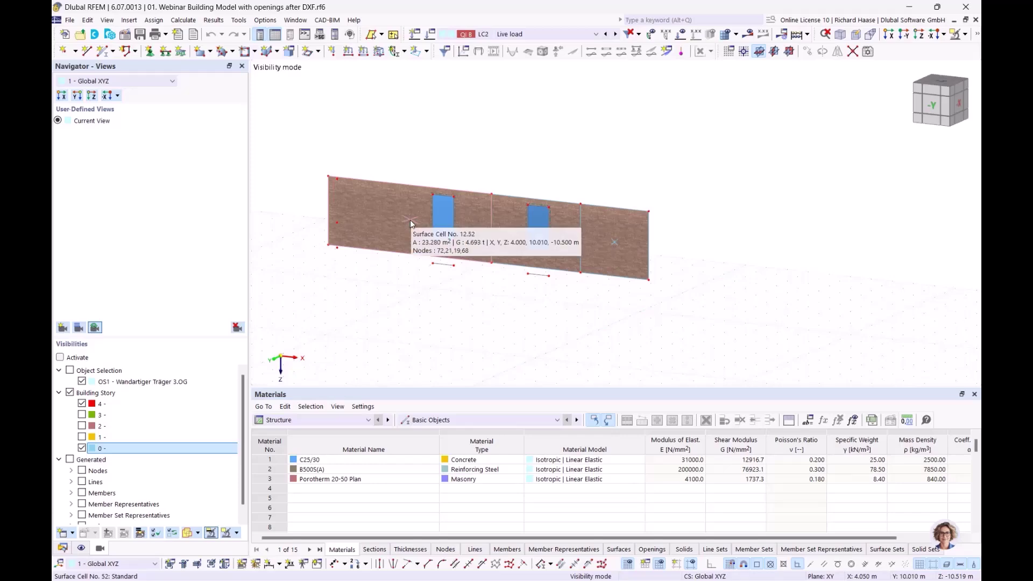
mouse_move(537, 235)
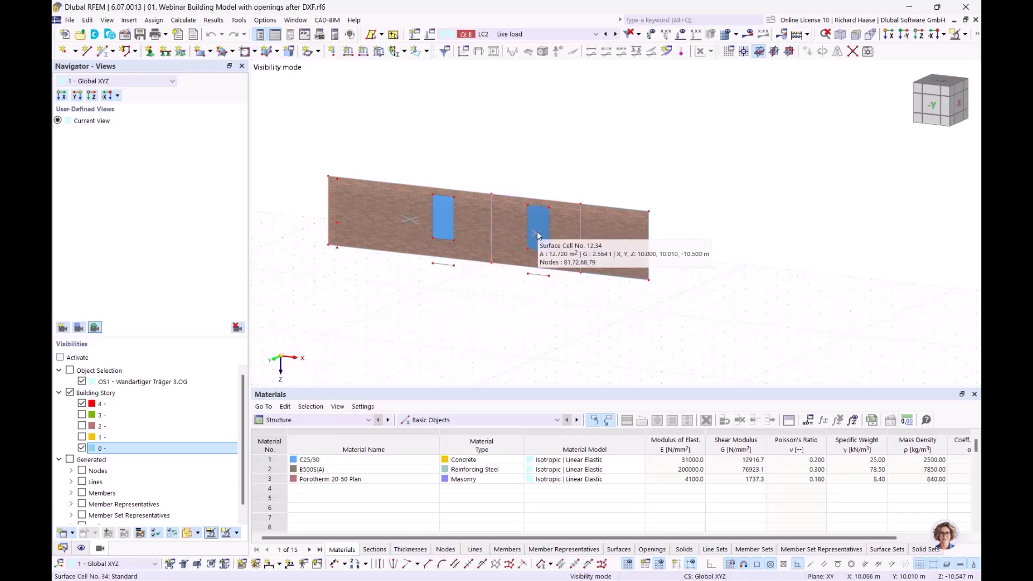
double_click(410, 219)
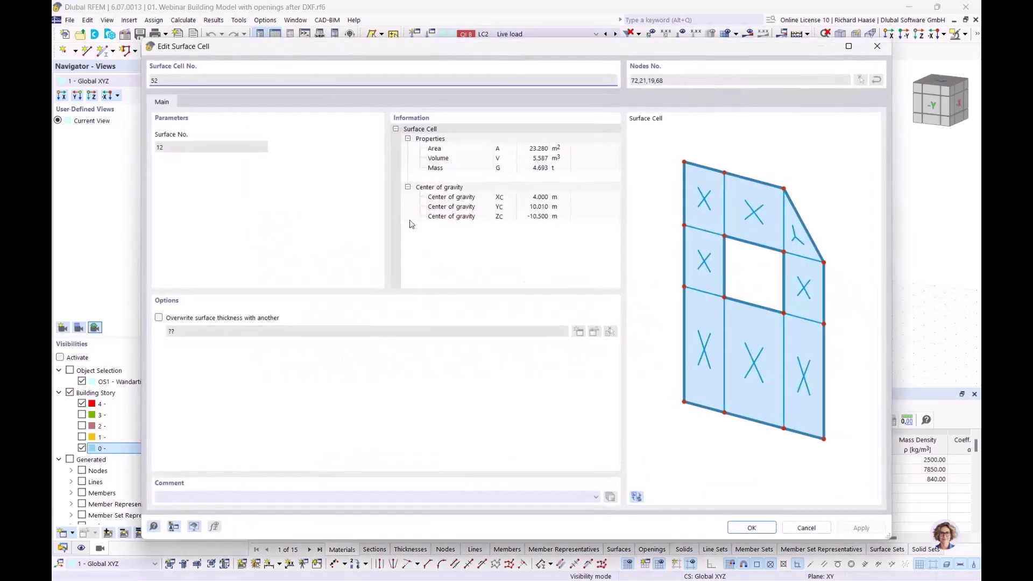
left_click_drag(255, 61, 339, 292)
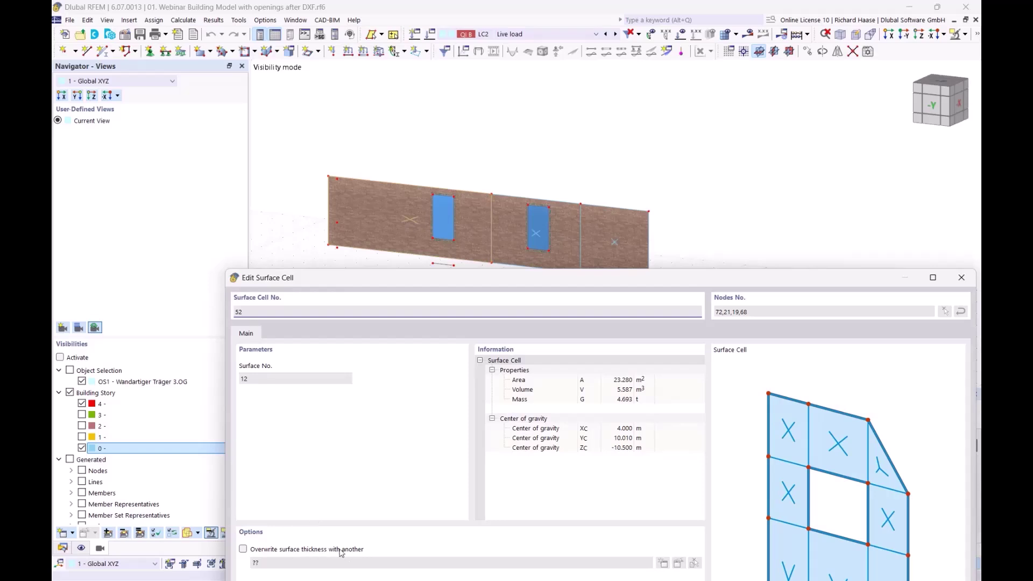
left_click_drag(485, 280, 453, 300)
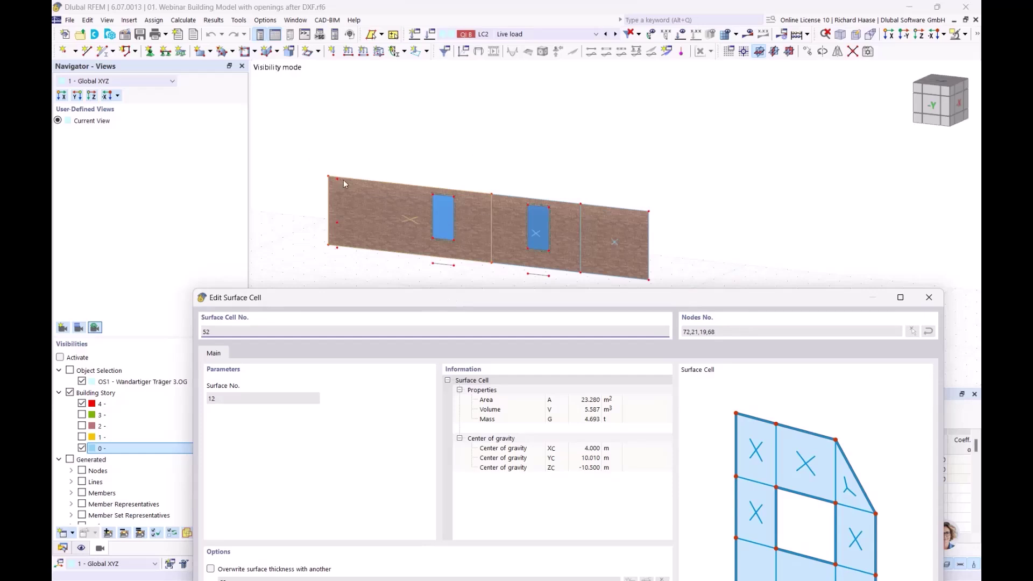
left_click_drag(437, 307, 426, 249)
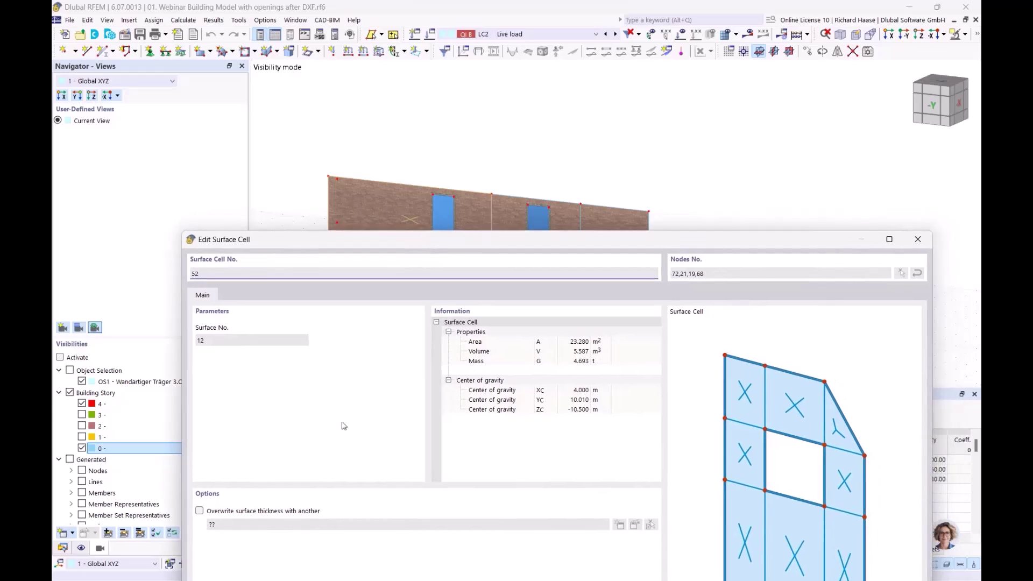
left_click_drag(510, 244, 456, 262)
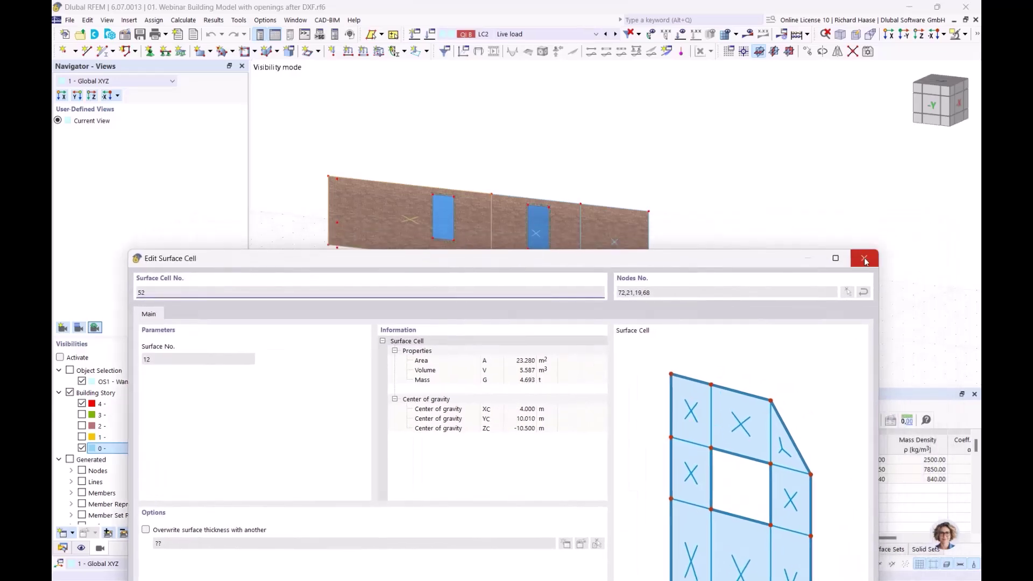
left_click(871, 263)
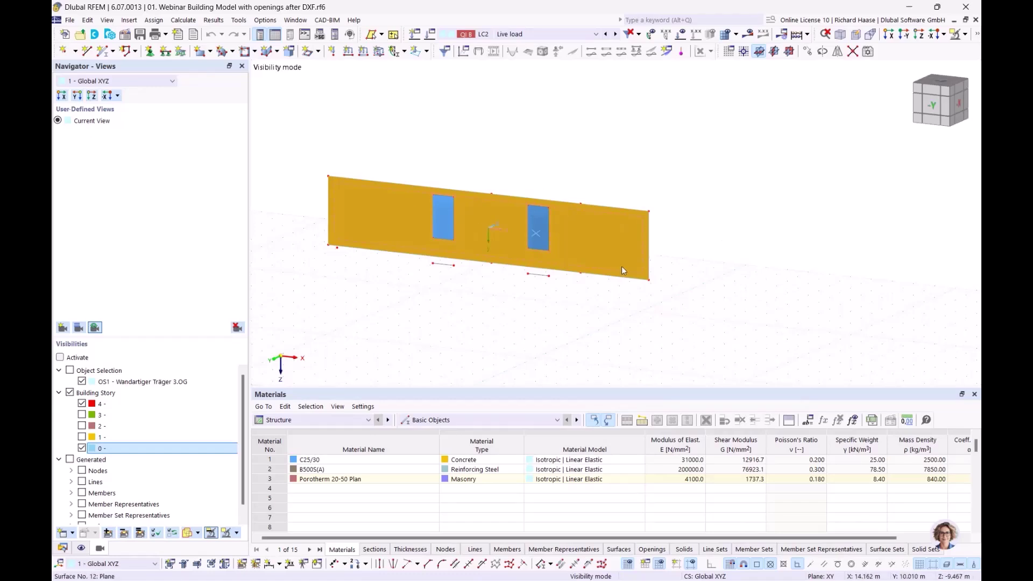
mouse_move(622, 268)
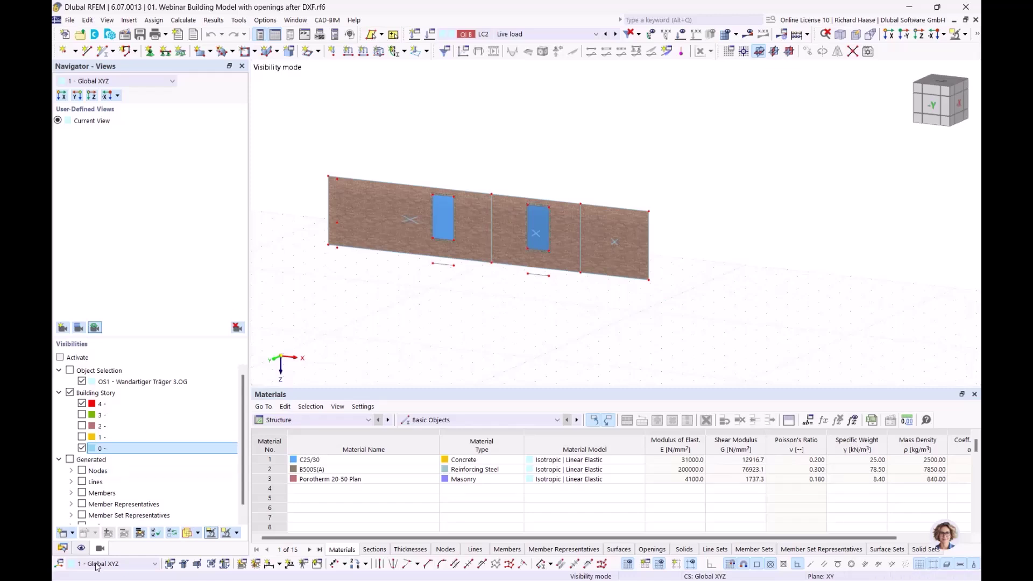
- Select Surface Sets and wall surface 12, then cancel Visibility mode to show the whole building
left_click(62, 547)
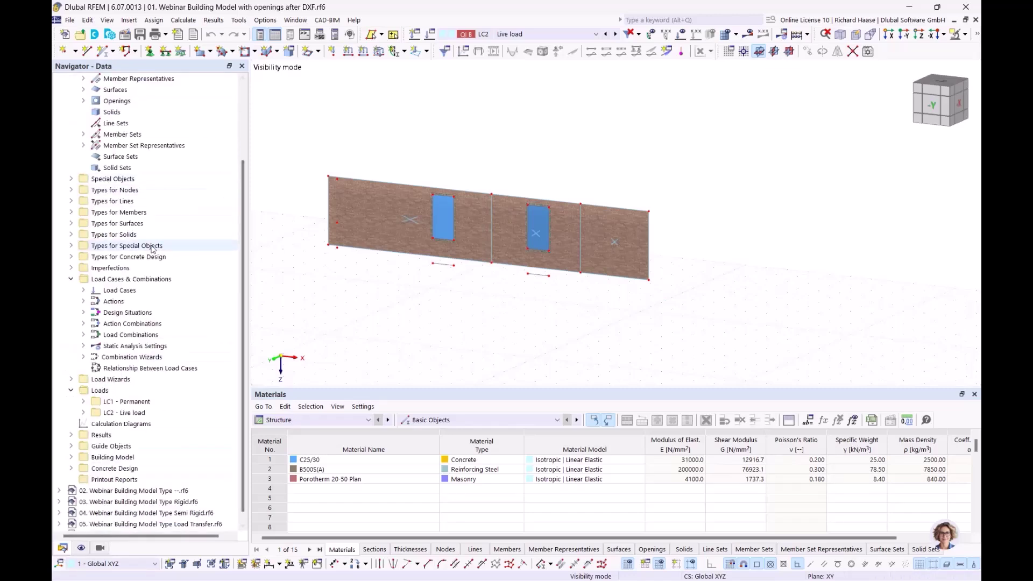
left_click(70, 224)
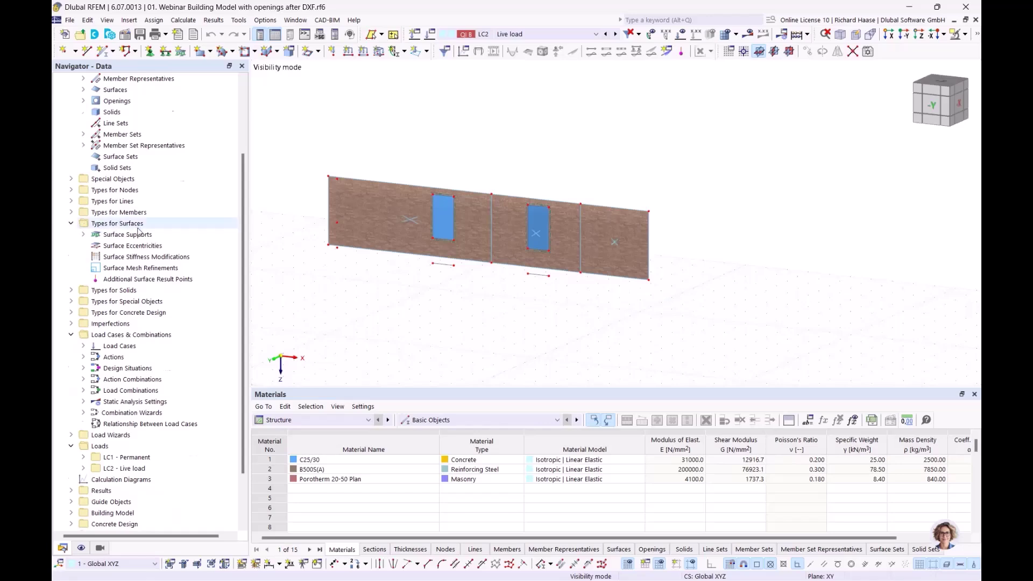
scroll(139, 231, "up", 3)
left_click(130, 258)
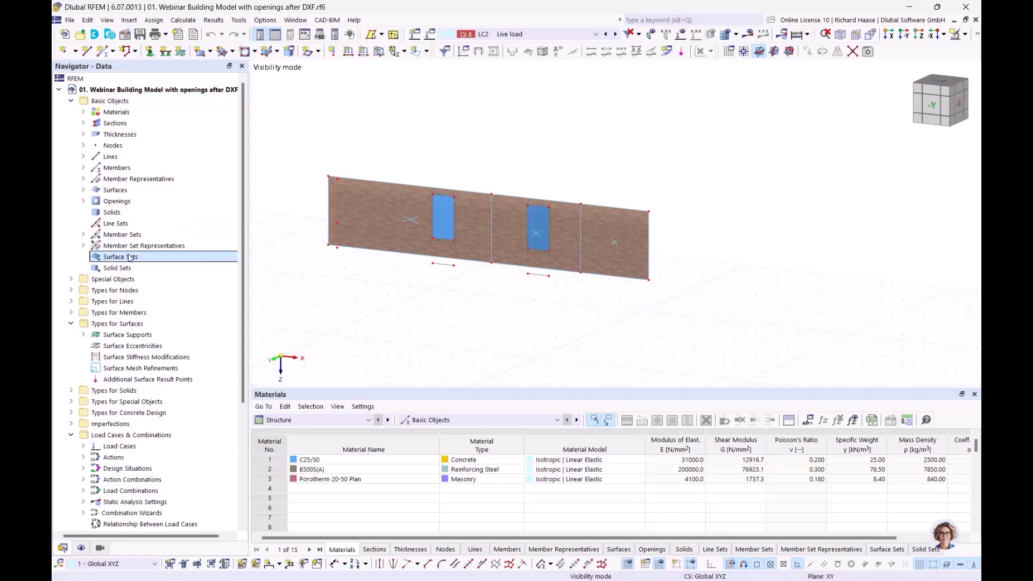
left_click(363, 195)
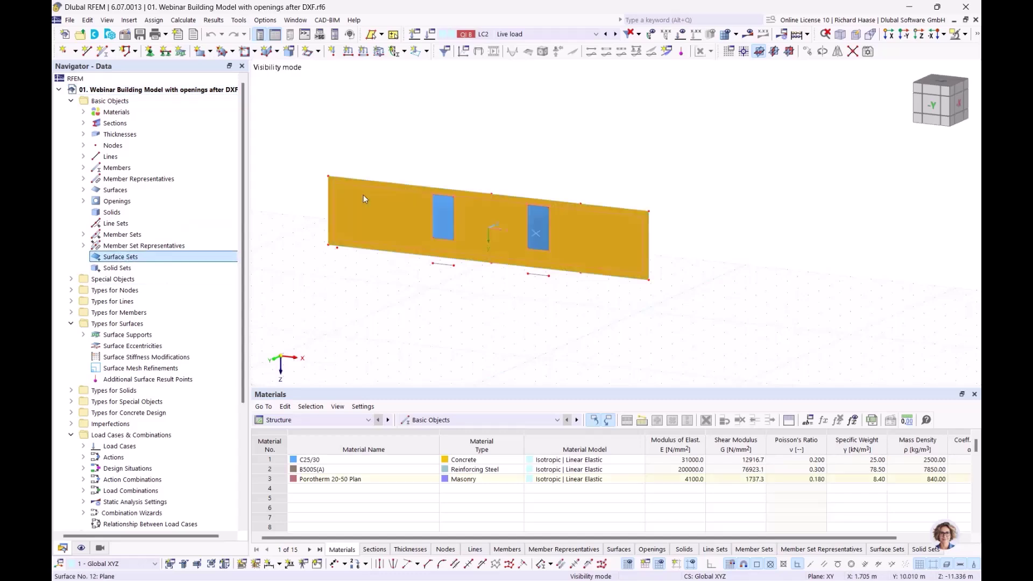
left_click(466, 300)
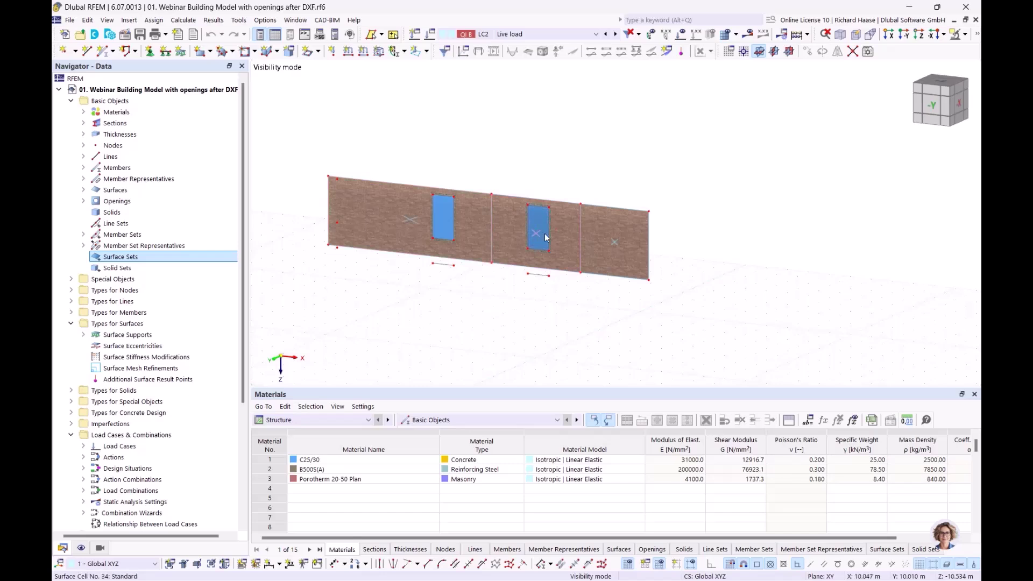
left_click(959, 34)
left_click(866, 128)
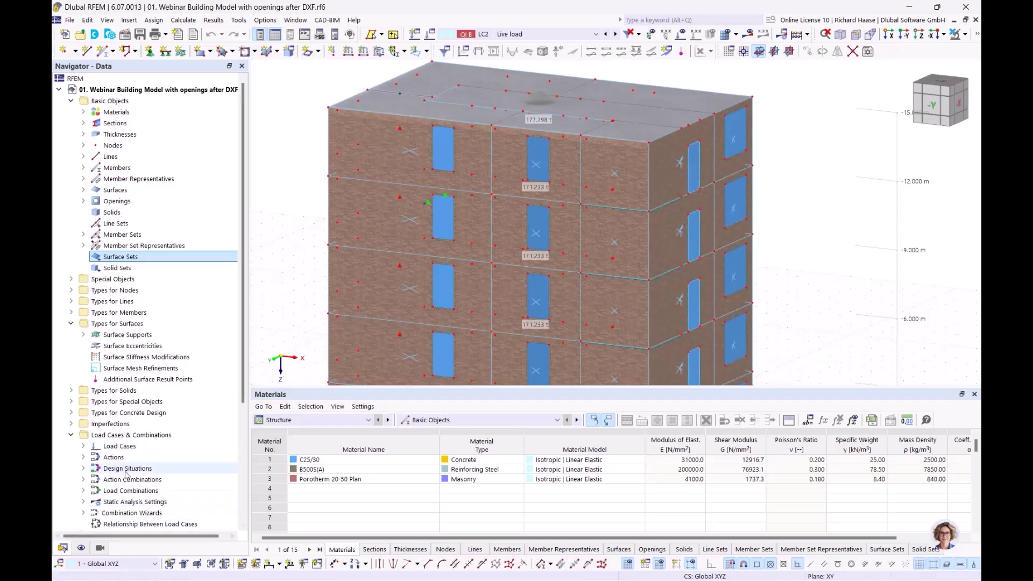
- Expand Concrete Design > Ultimate Configurations to reveal 1 - Standard
scroll(127, 472, "down", 5)
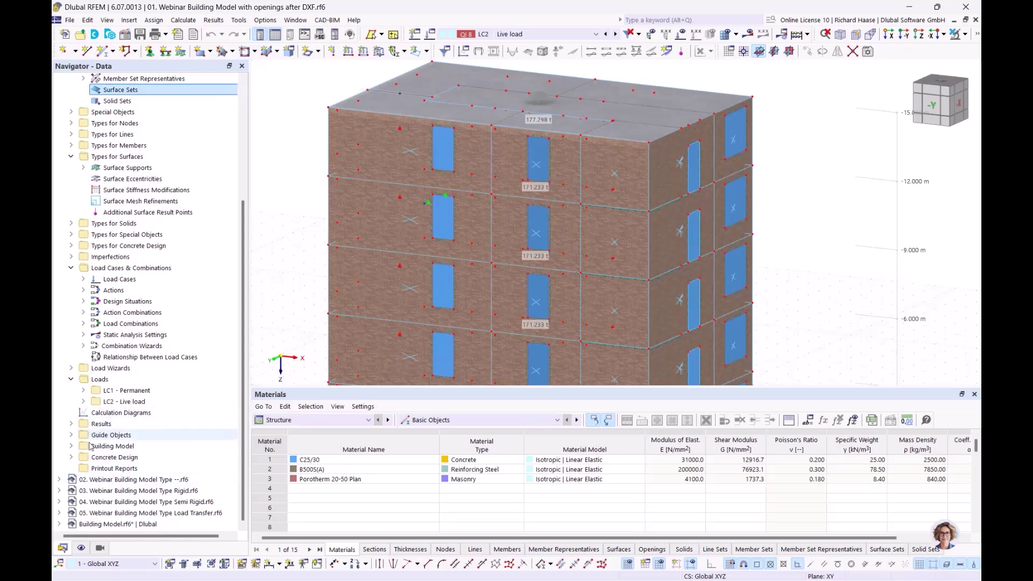
left_click(72, 458)
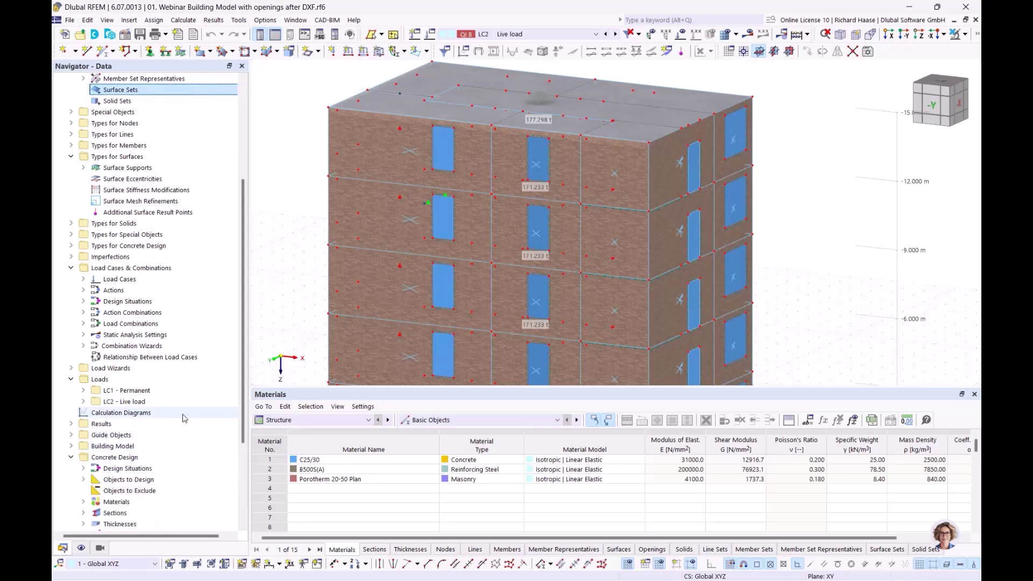
scroll(183, 419, "down", 4)
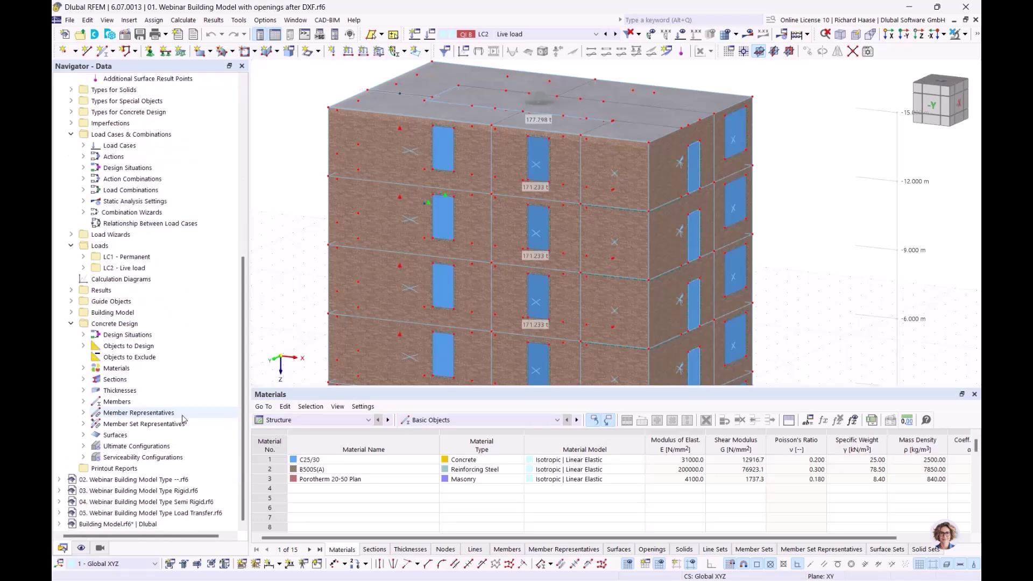
left_click(83, 447)
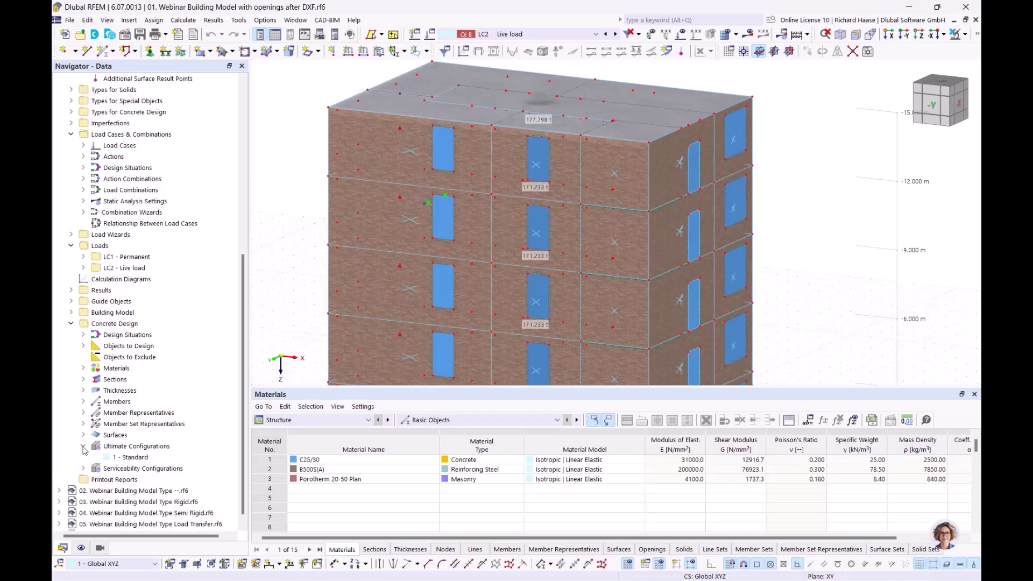
- Review the 1 - Standard ultimate configuration settings, including the shear wall detailing rules
double_click(134, 459)
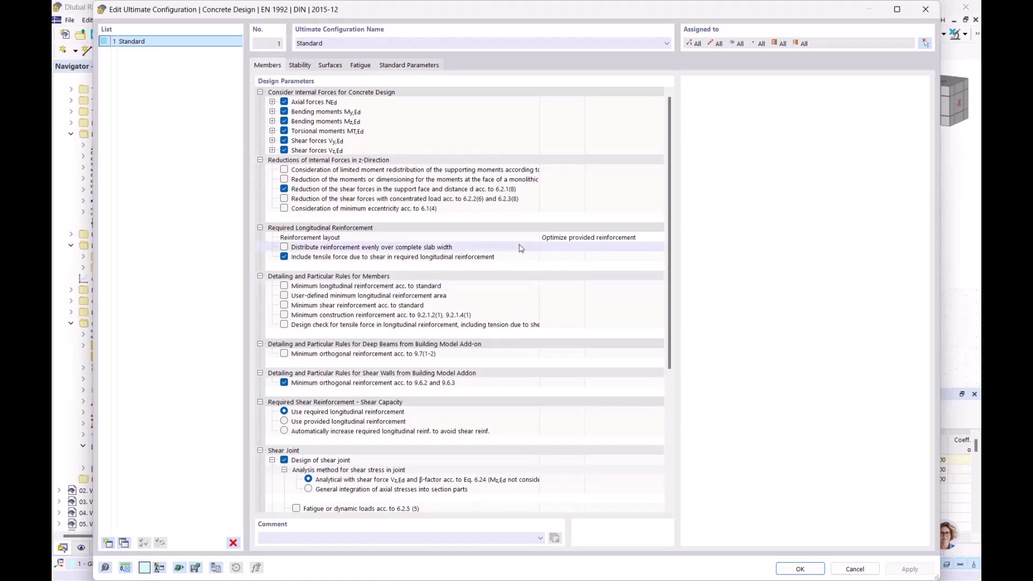
scroll(520, 250, "down", 7)
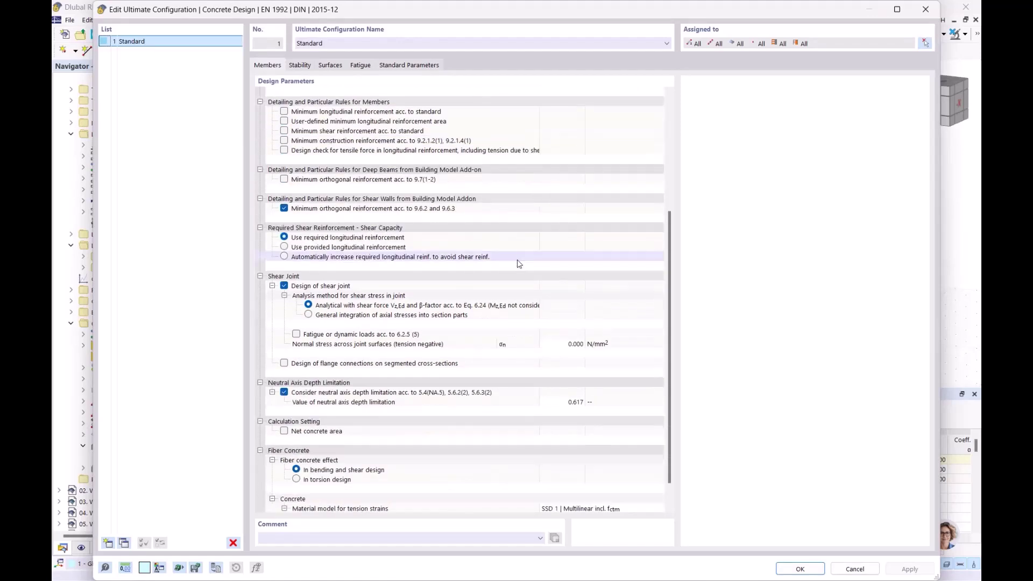
scroll(520, 263, "up", 6)
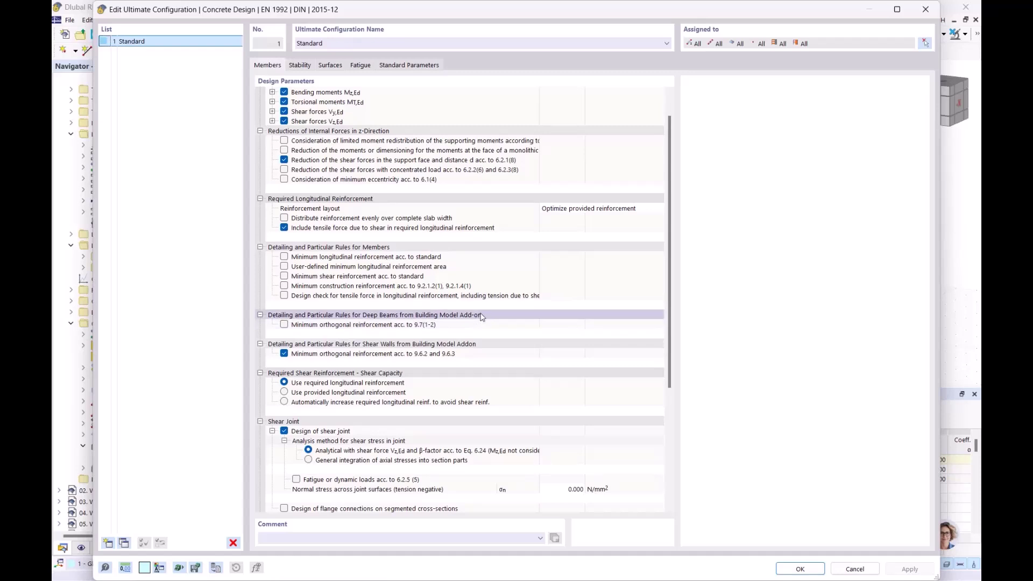
left_click(461, 346)
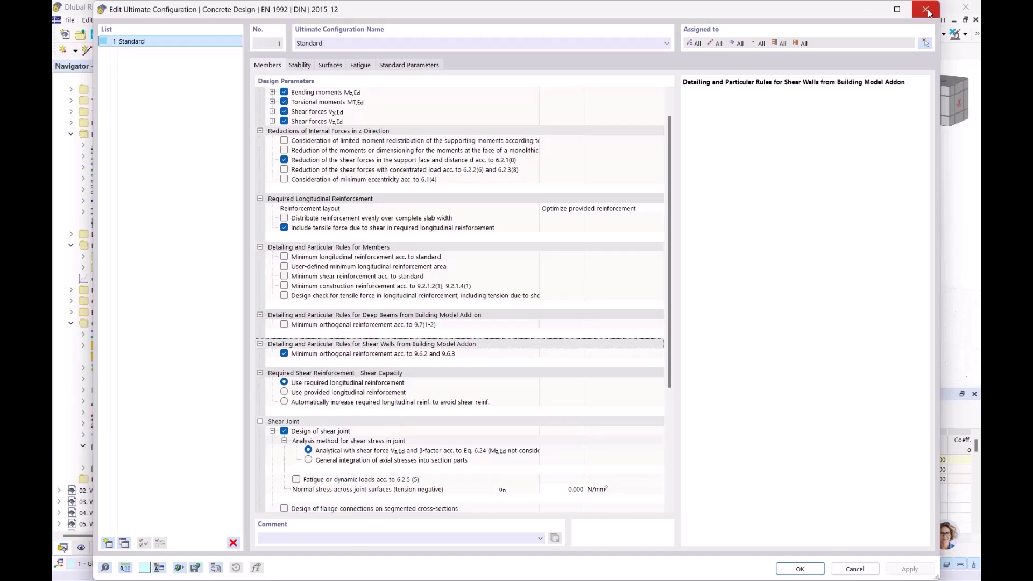
left_click(926, 10)
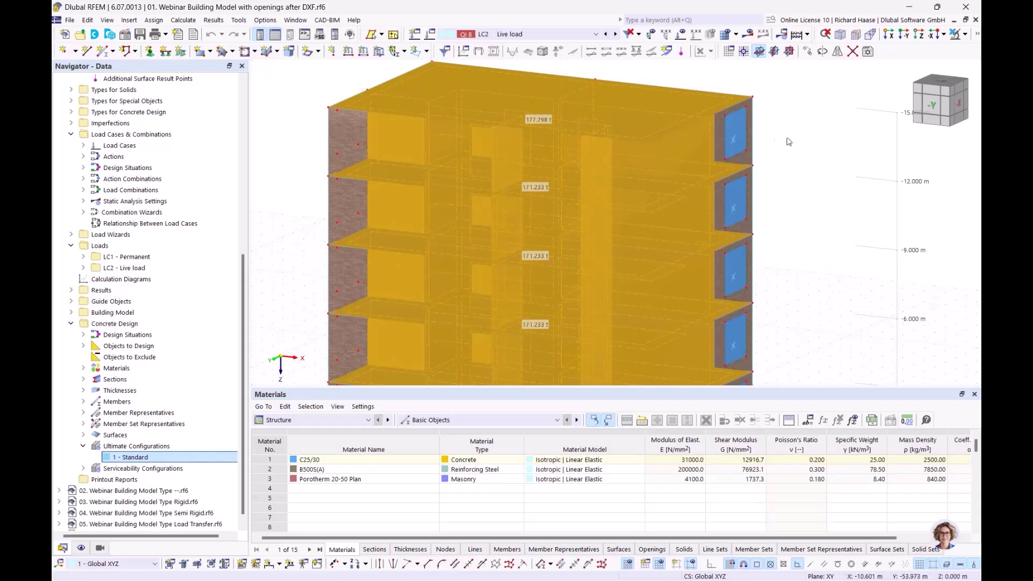
- Show LC1 Permanent loads on the transparent building, viewed from the -Y side
left_click(825, 169)
scroll(817, 185, "down", 1)
middle_click_drag(774, 179, 611, 173)
middle_click_drag(609, 222, 663, 191)
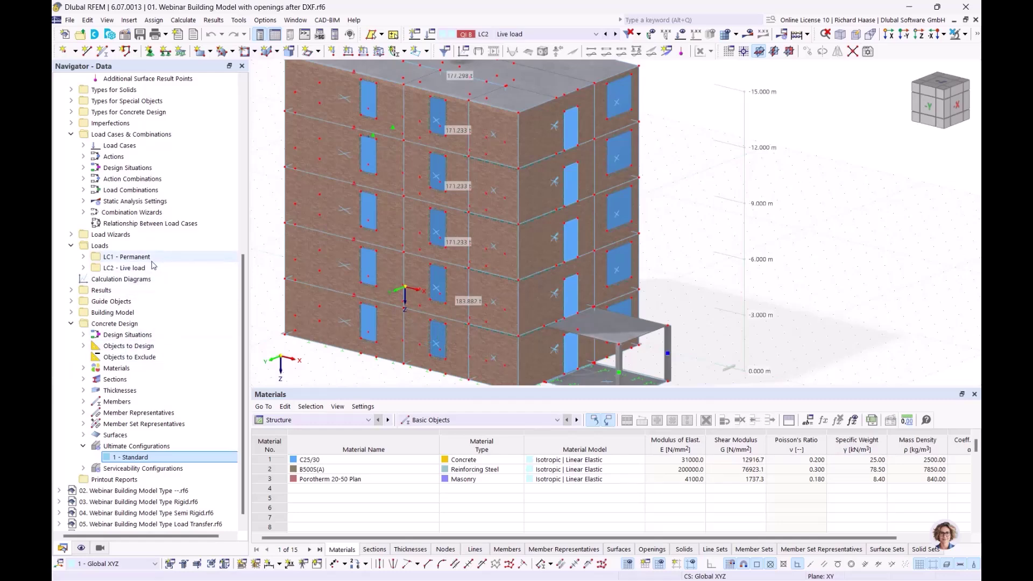
left_click(129, 257)
left_click(681, 34)
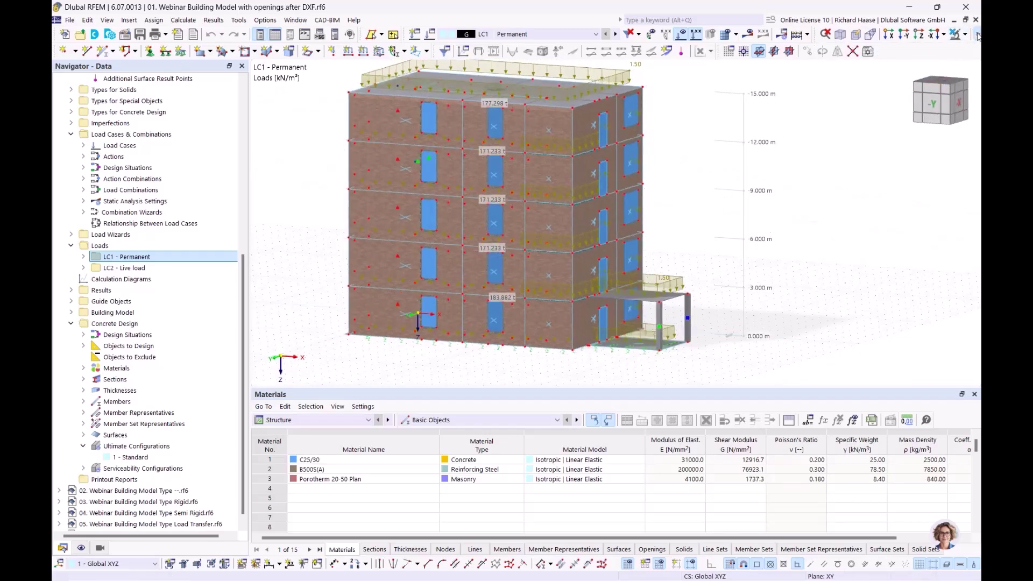
left_click(977, 34)
left_click(826, 51)
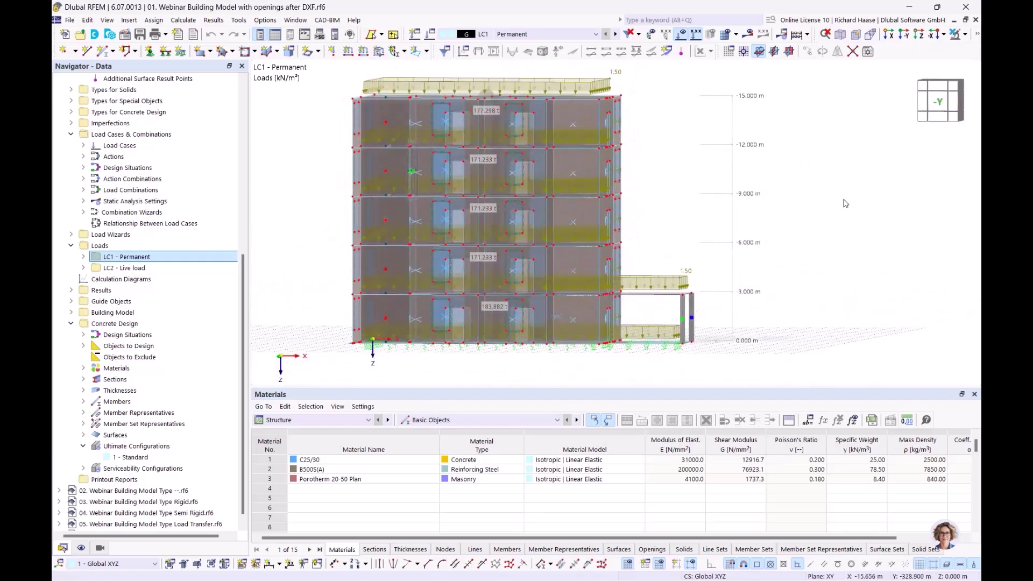
left_click(944, 101)
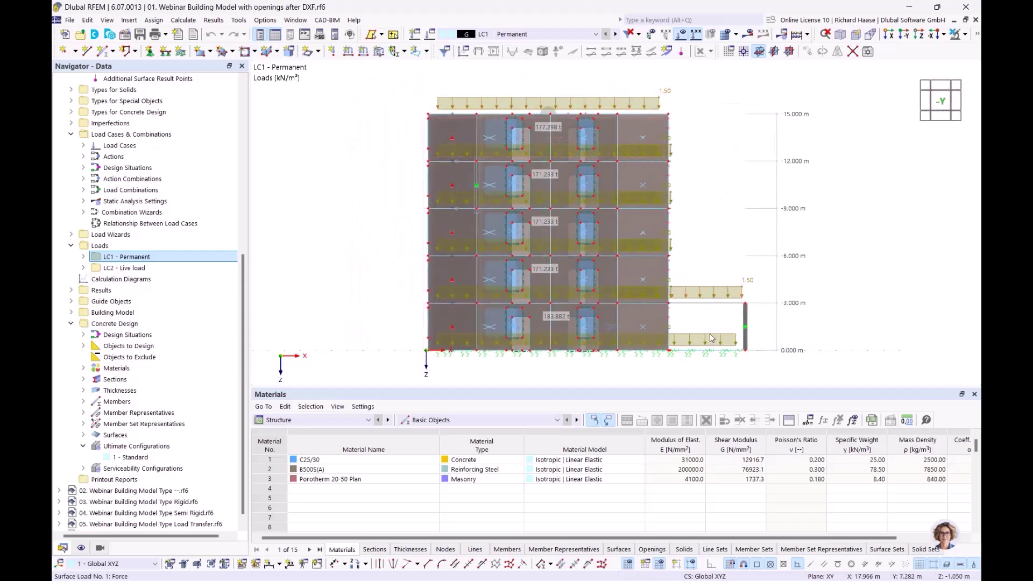
- Switch to LC2 Live load and expand the Load Wizards list
left_click(616, 34)
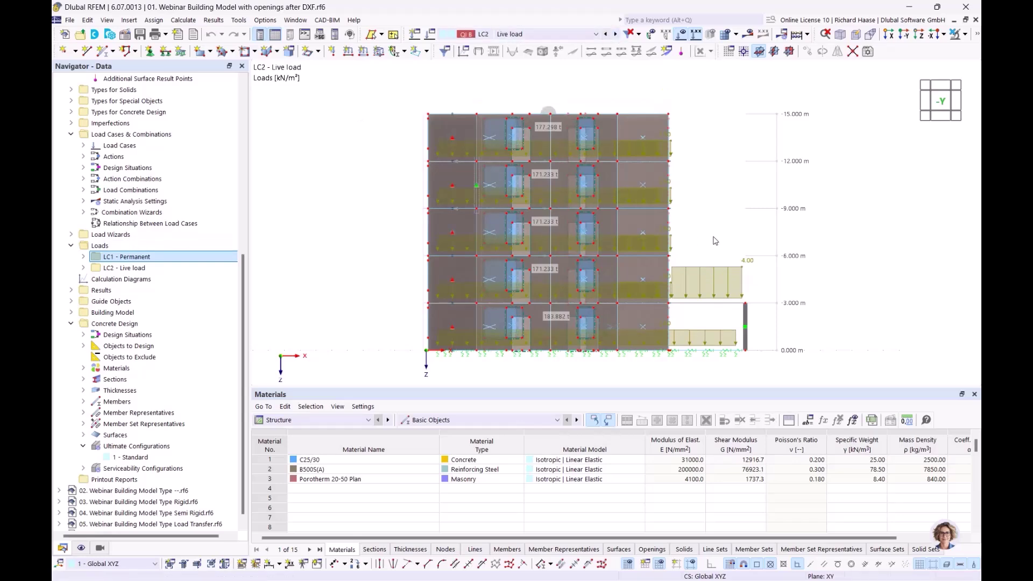
middle_click_drag(731, 232, 678, 244, "ctrl")
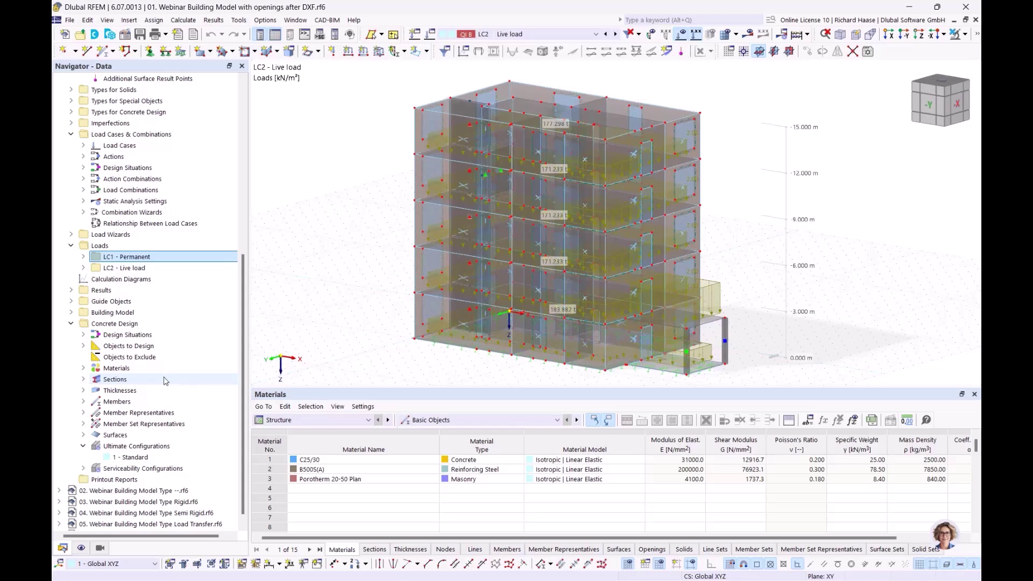
scroll(161, 381, "up", 4)
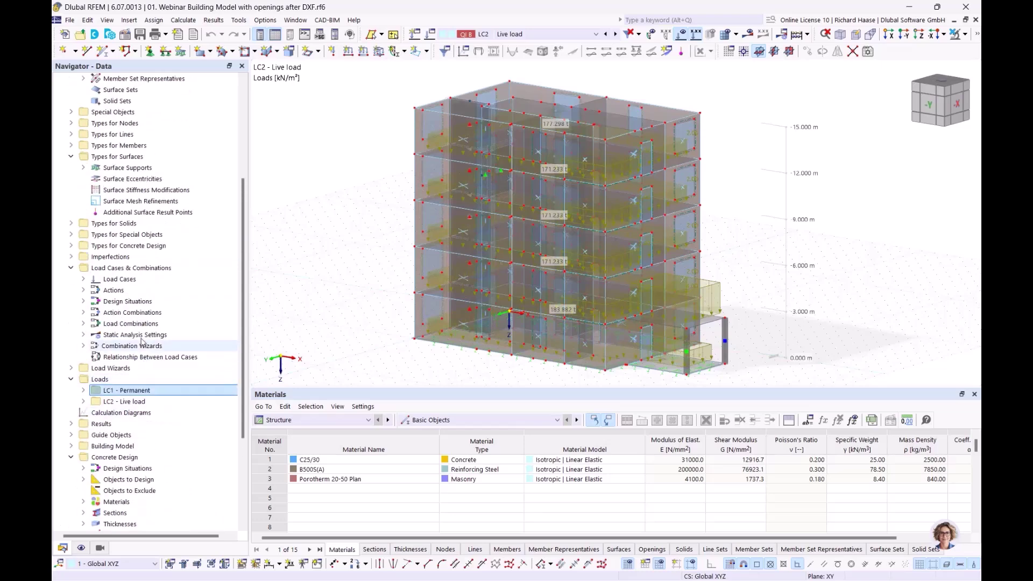
scroll(97, 304, "down", 4)
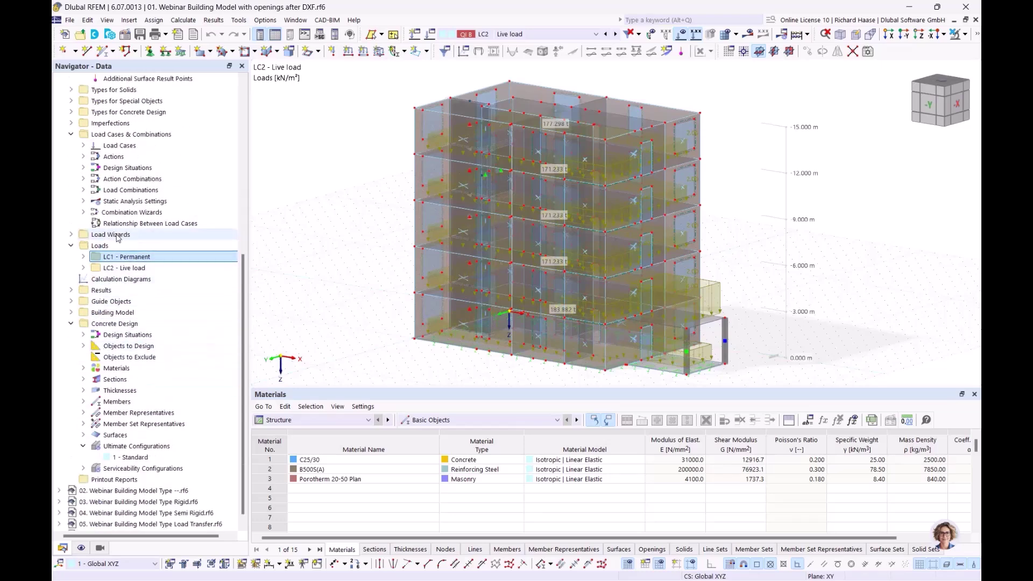
left_click(76, 237)
left_click(74, 237)
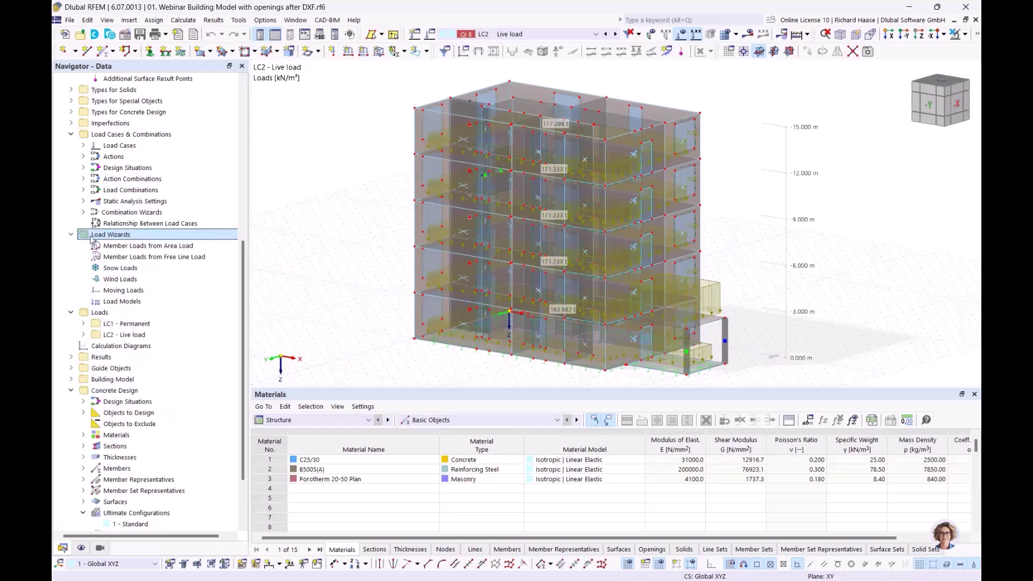
- Create a new Wind Load wizard from Wind Loads in the Navigator
left_click(120, 284)
right_click(122, 282)
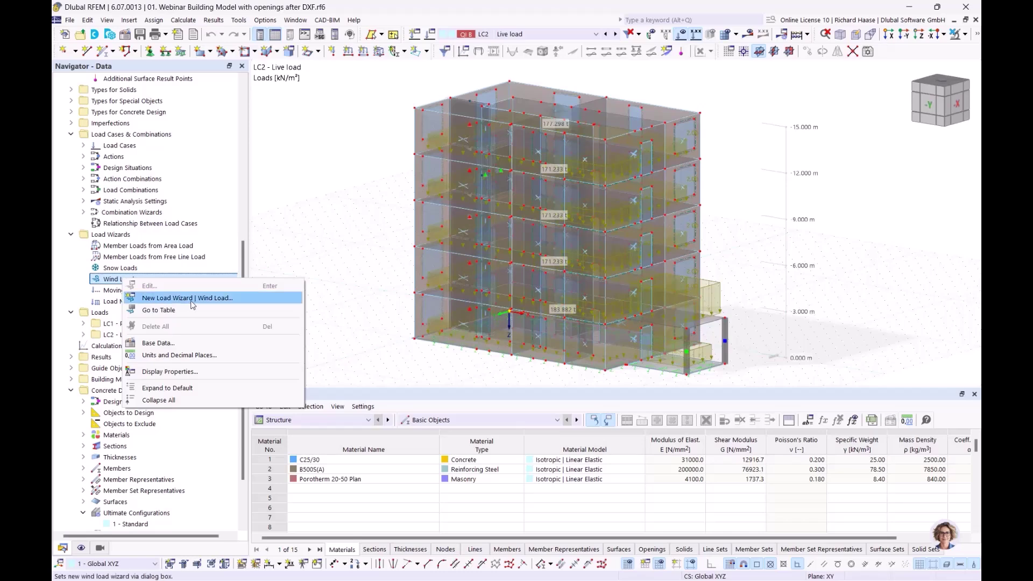
left_click(192, 300)
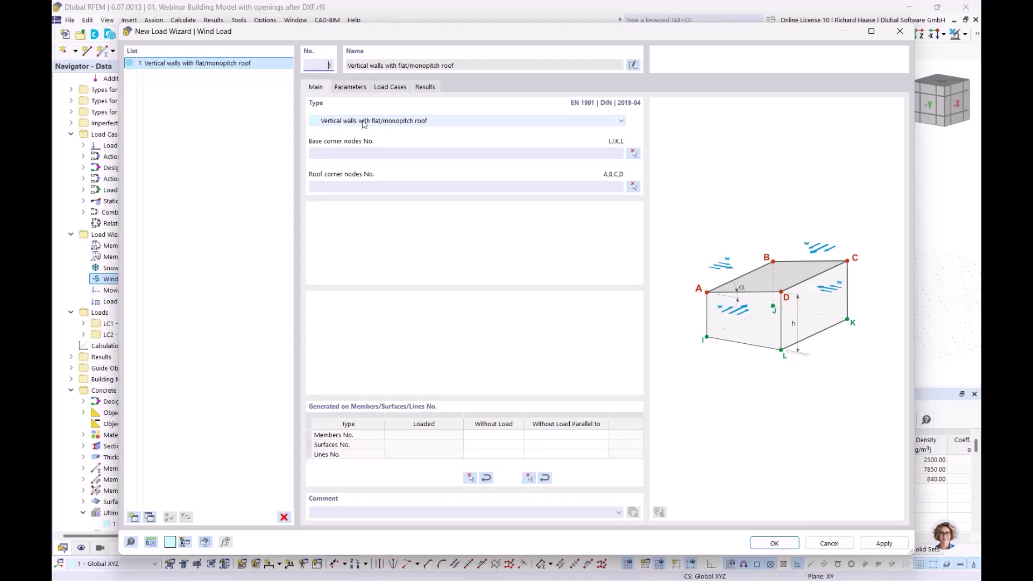
- Pick base corner nodes 24, 11, 12 and 18 in the model
left_click(633, 156)
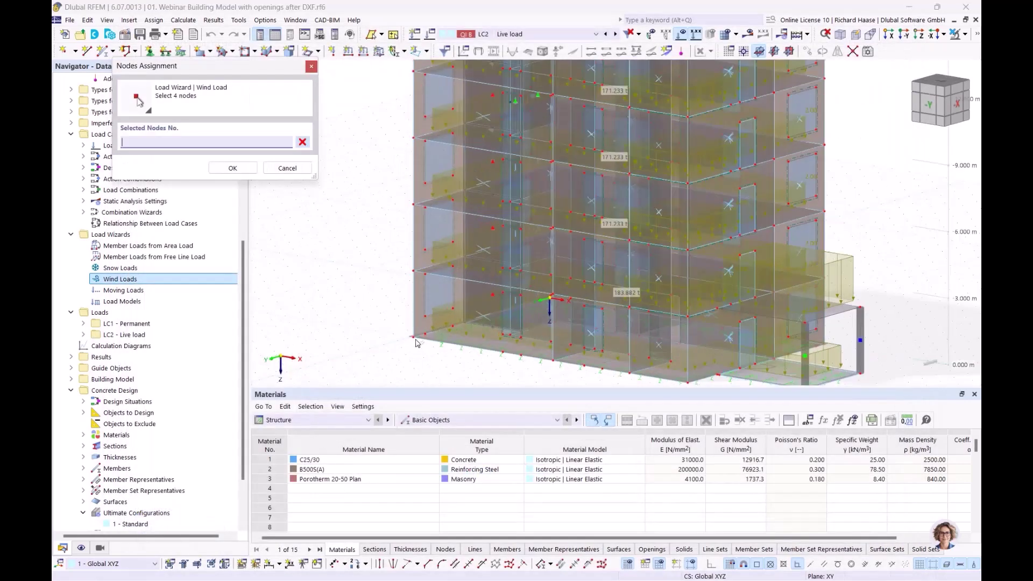
left_click(417, 340)
scroll(534, 332, "up", 1)
scroll(534, 332, "up", 2)
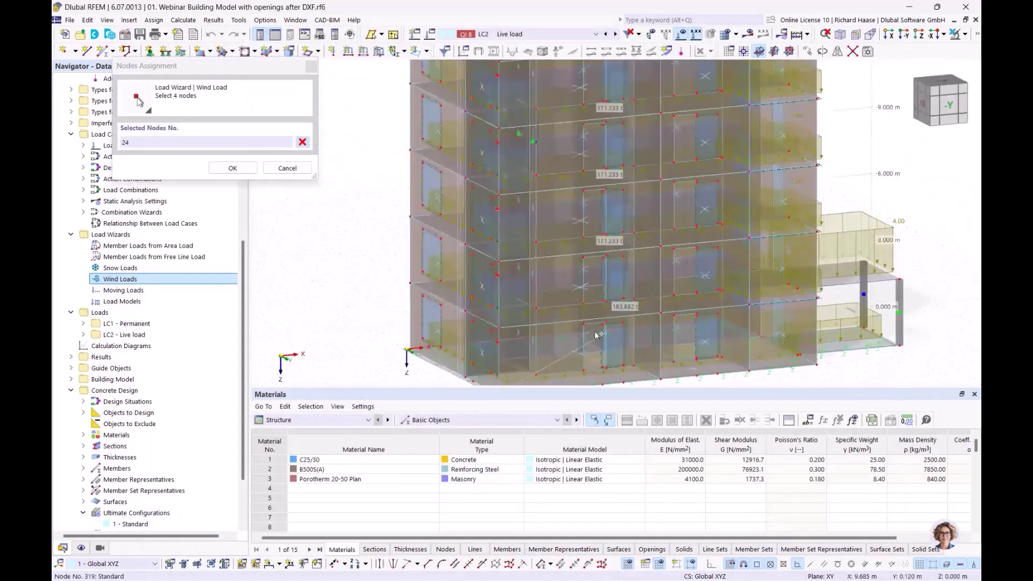
left_click(407, 350)
middle_click_drag(484, 355, 831, 363, "ctrl")
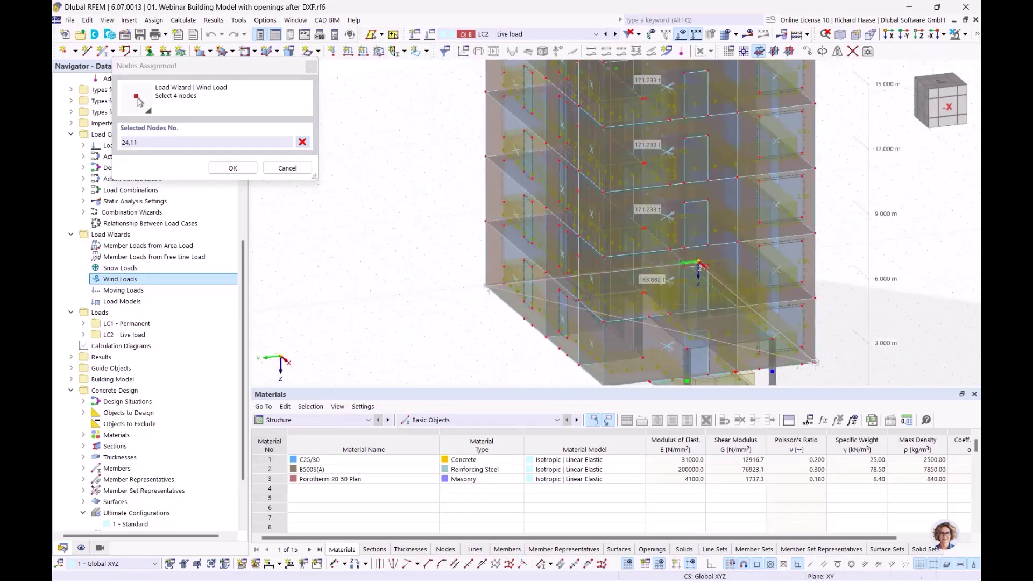
left_click(618, 383)
scroll(618, 383, "down", 2)
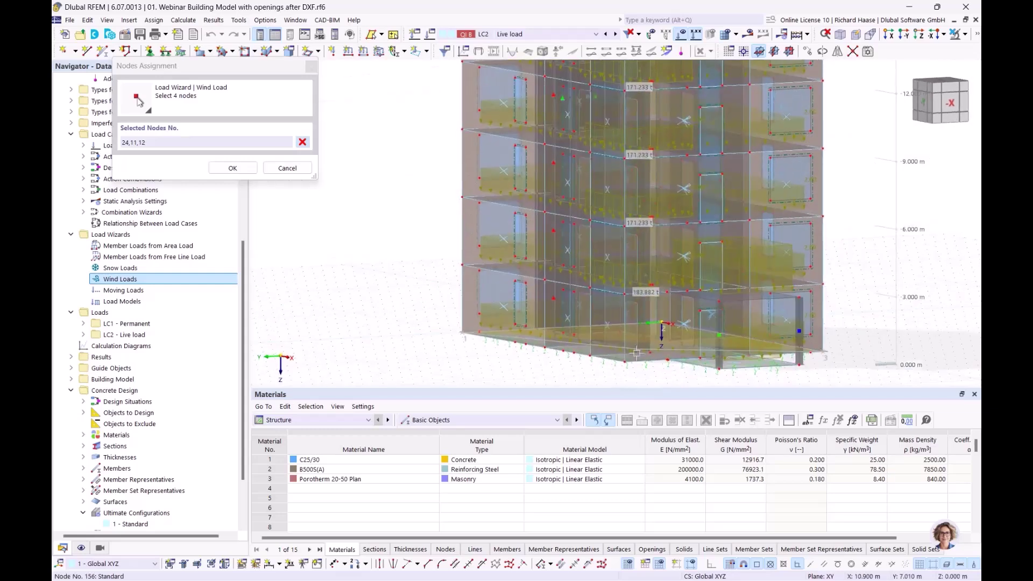
left_click(627, 364)
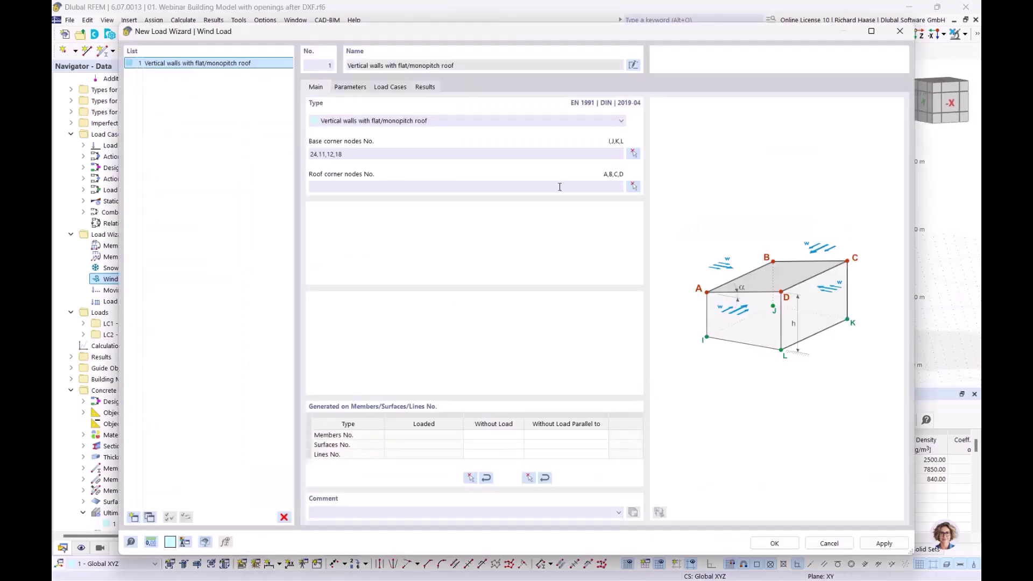
- Pick roof corner nodes 20, 4, 3 and 14 in the model
left_click(634, 186)
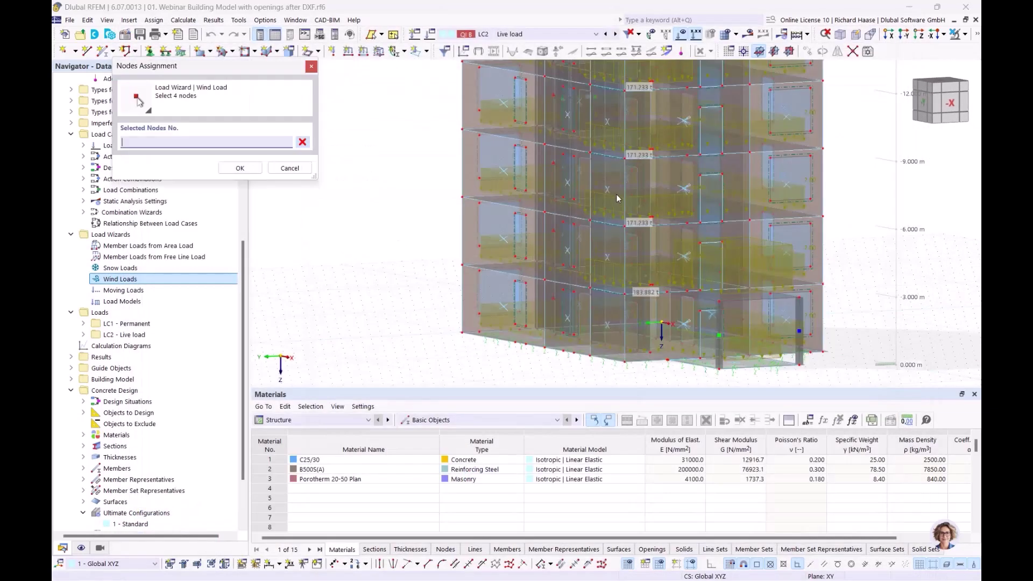
scroll(449, 233, "down", 2)
scroll(448, 233, "up", 3)
scroll(449, 233, "up", 1)
left_click(617, 174)
left_click(839, 216)
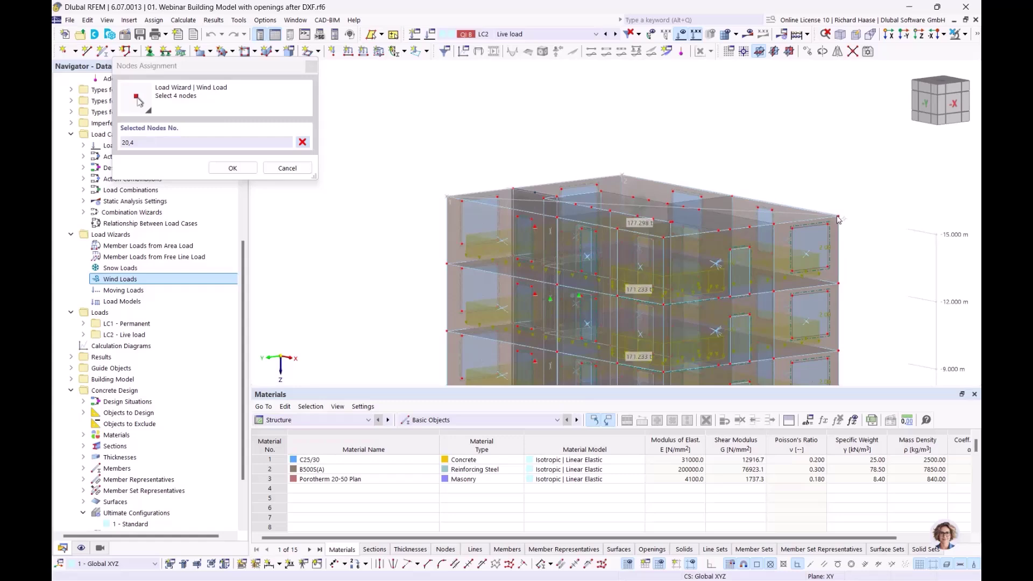
left_click(664, 237)
middle_click_drag(664, 236, 673, 232, "ctrl")
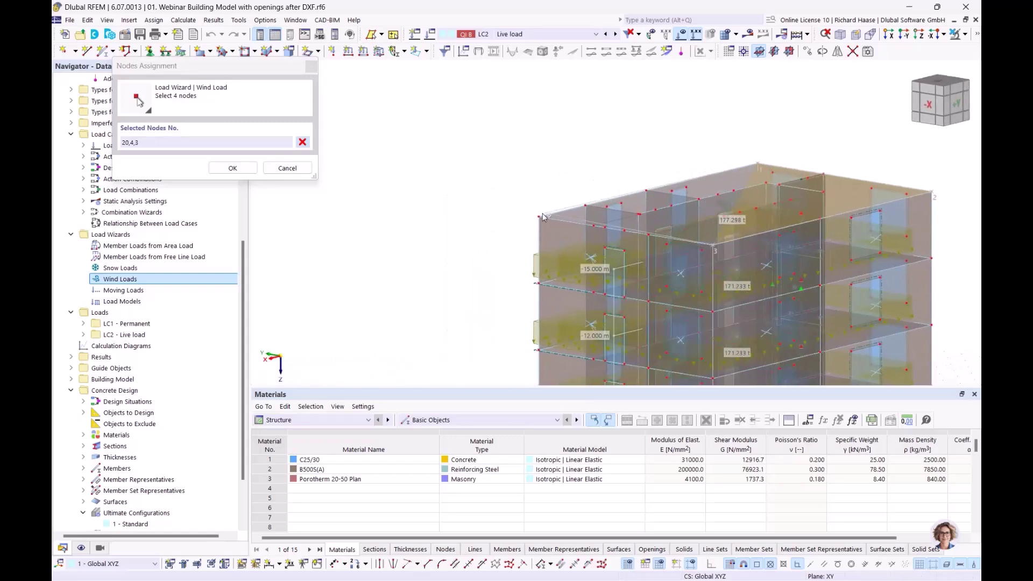
left_click(540, 216)
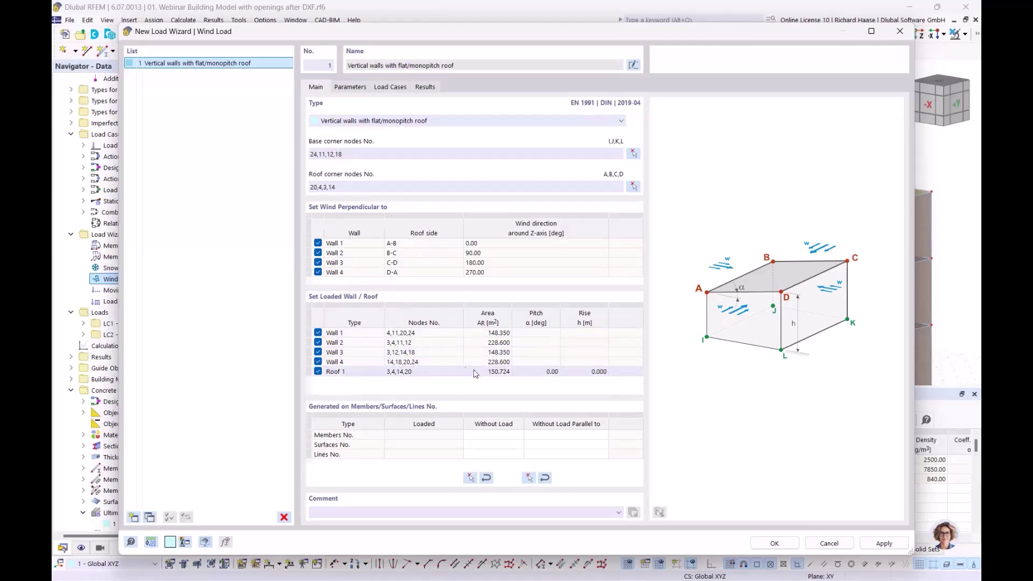
- Review the wind Parameters: German site, load zone 1, 22.50 m/s fundamental wind velocity
left_click(351, 88)
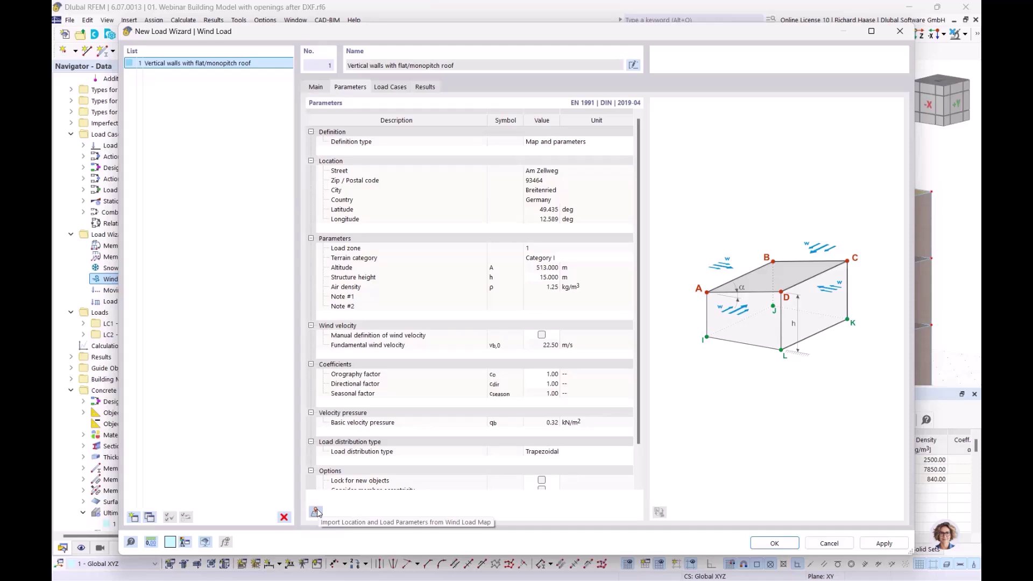
- Open the online Wind Load Map and search for the site's street address
left_click(317, 512)
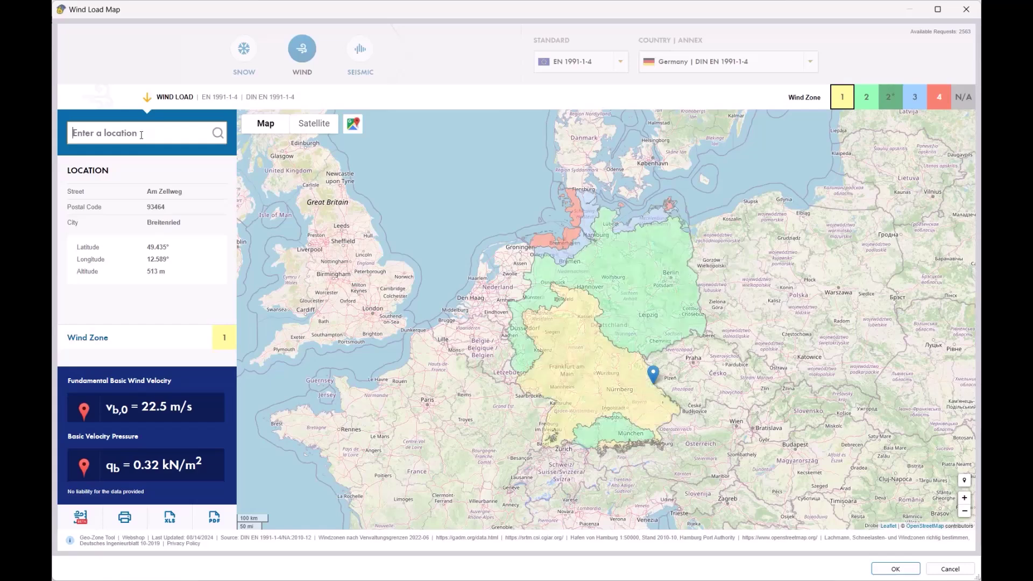
key("BackSpace")
key("BackSpace")
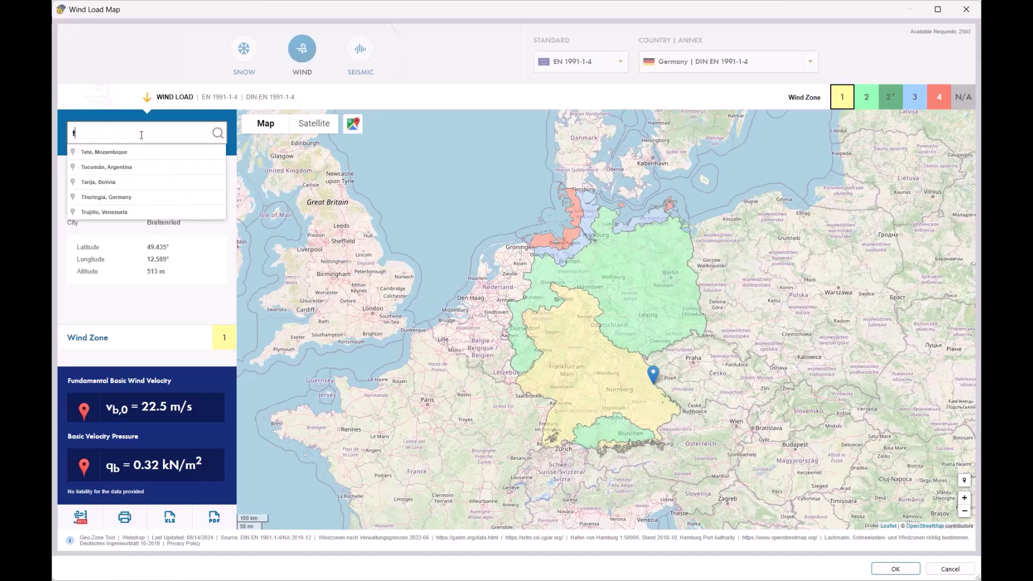
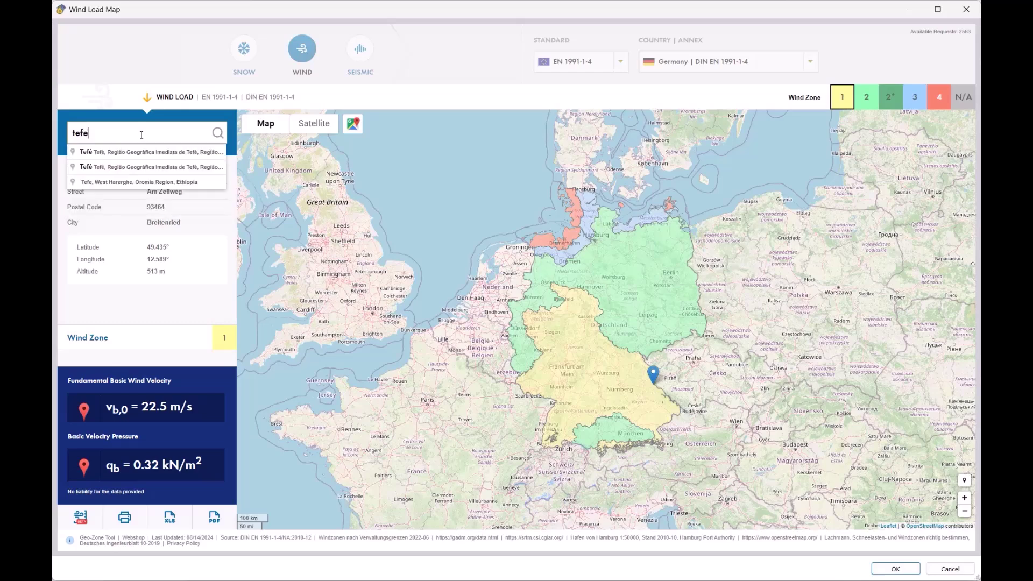
key("BackSpace")
key("BackSpace")
key("BackSpace")
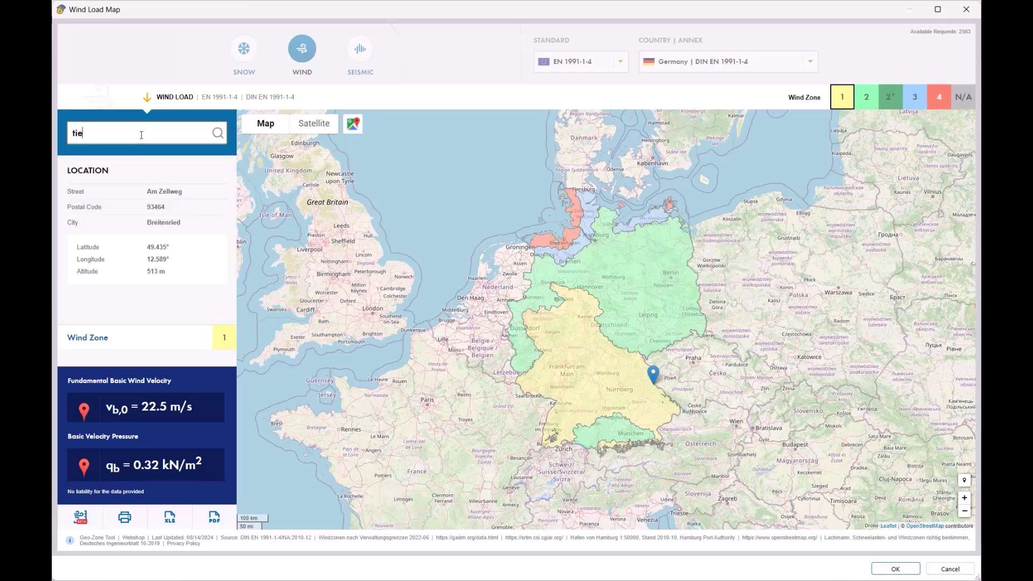
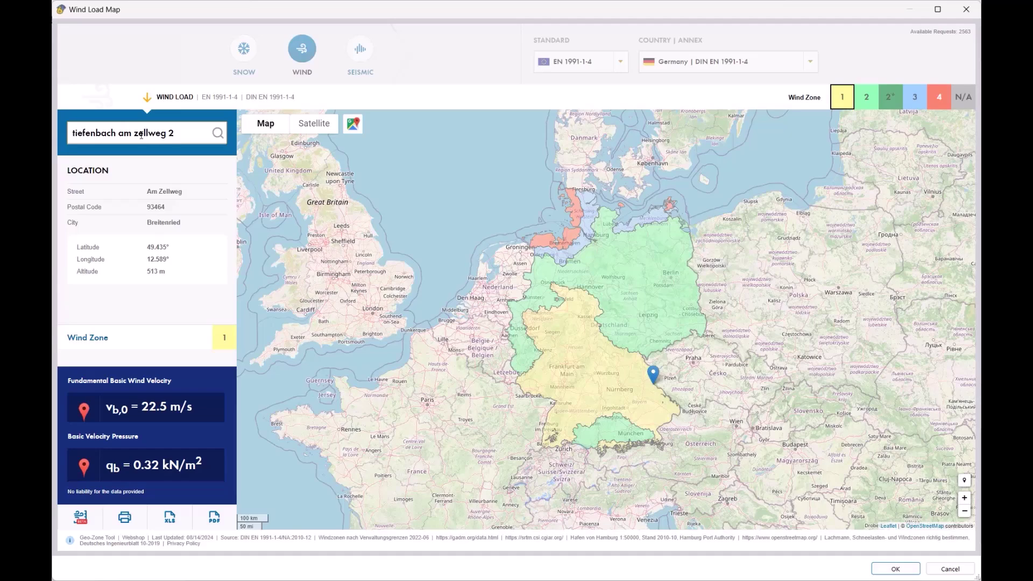
key("Return")
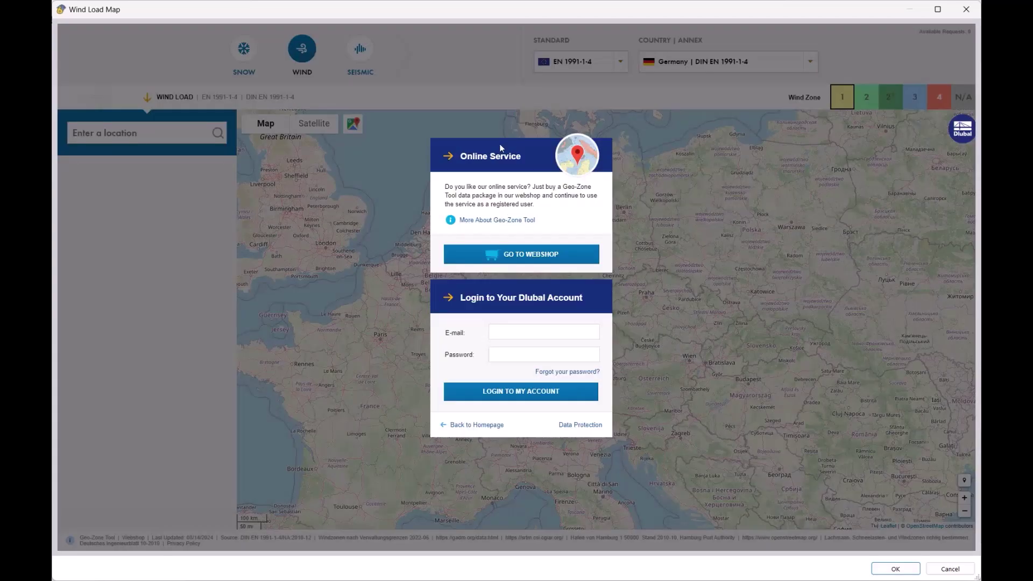
- Log in to the wind map service with the Dlubal account e-mail and password
left_click(528, 334)
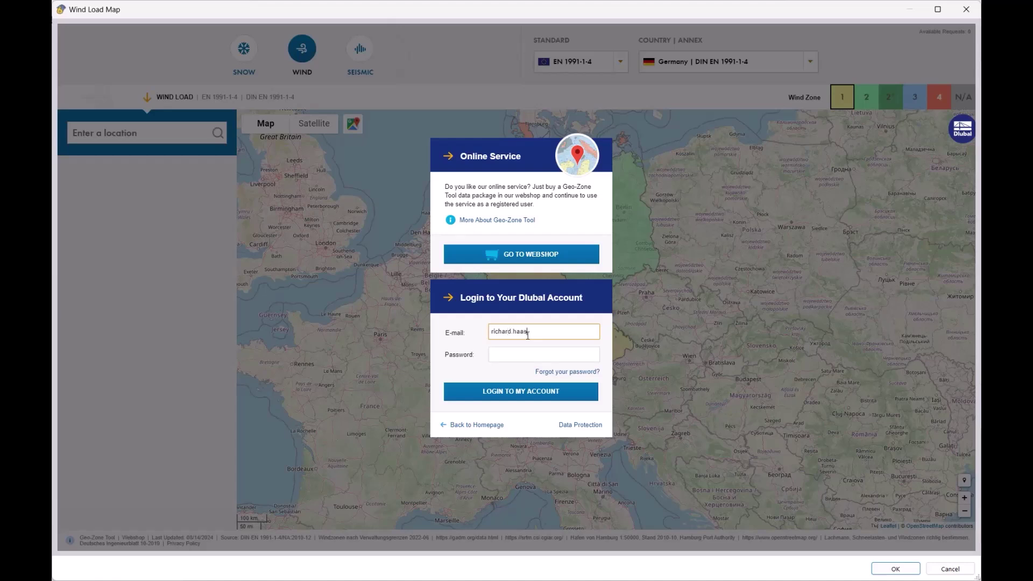
key("Tab")
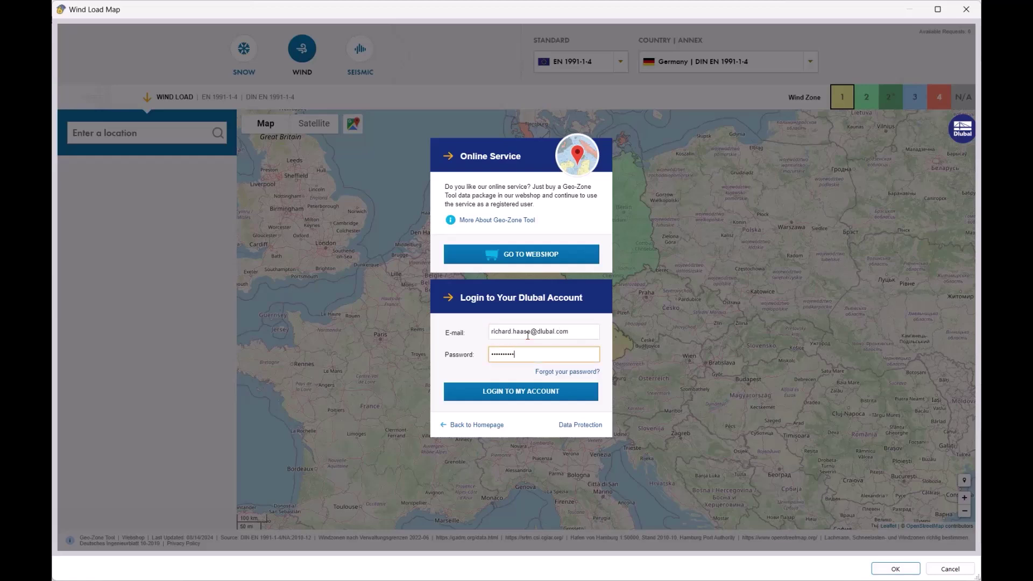
left_click(521, 393)
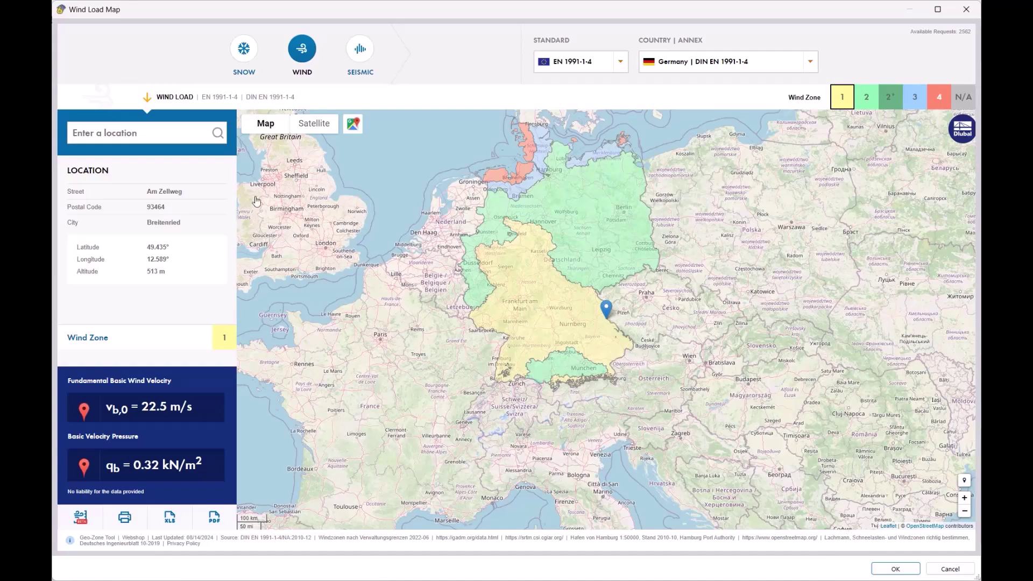
- Import the wind zone 1 map data and generate wind load cases LC3–LC10
left_click(896, 569)
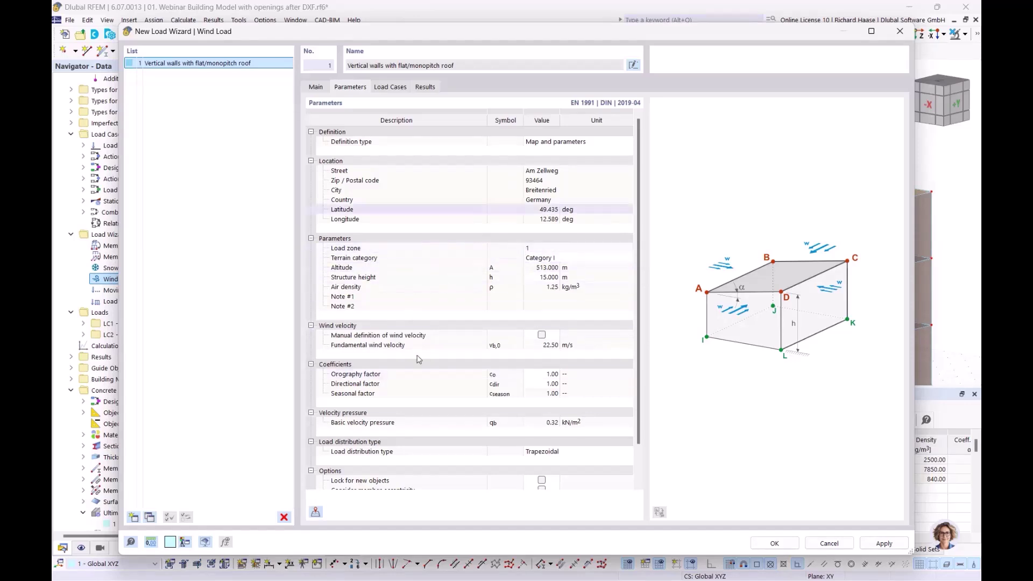
scroll(472, 350, "down", 2)
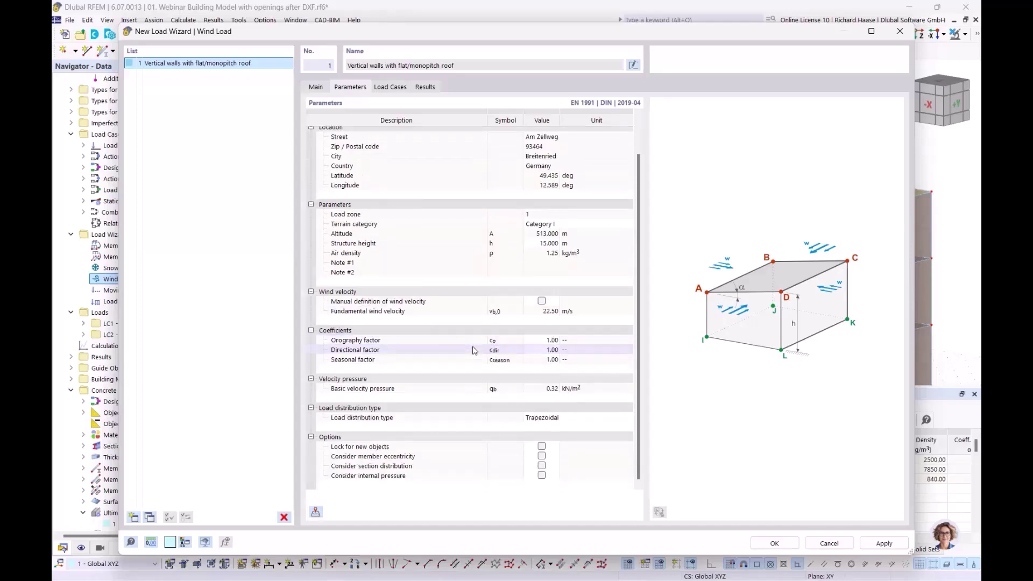
scroll(474, 351, "up", 2)
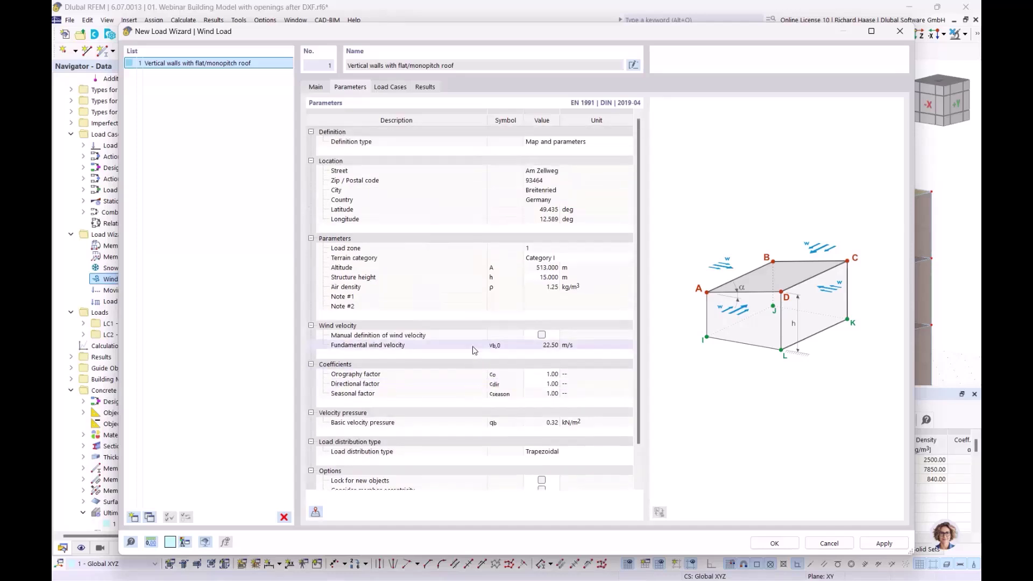
left_click(391, 88)
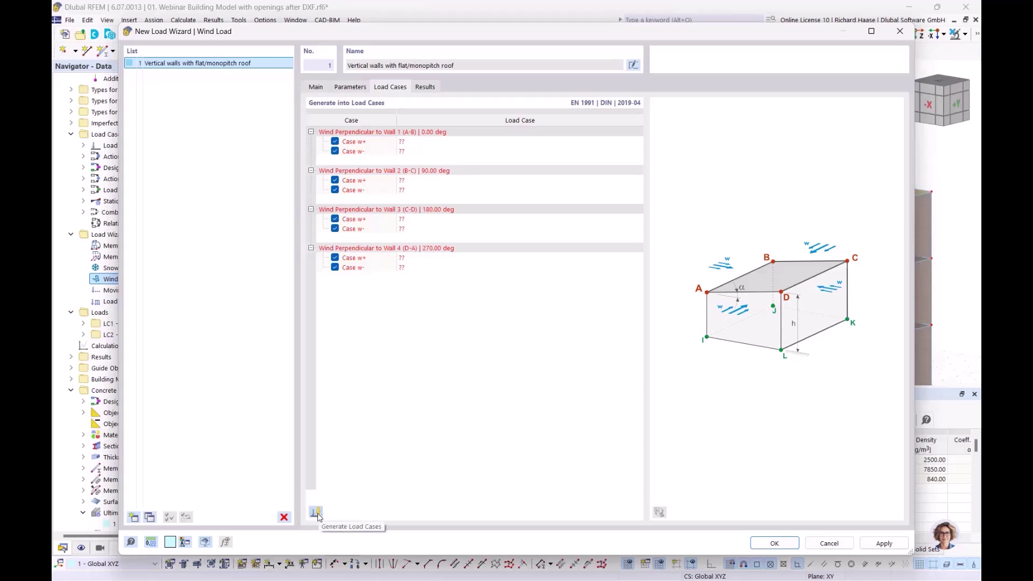
left_click(316, 513)
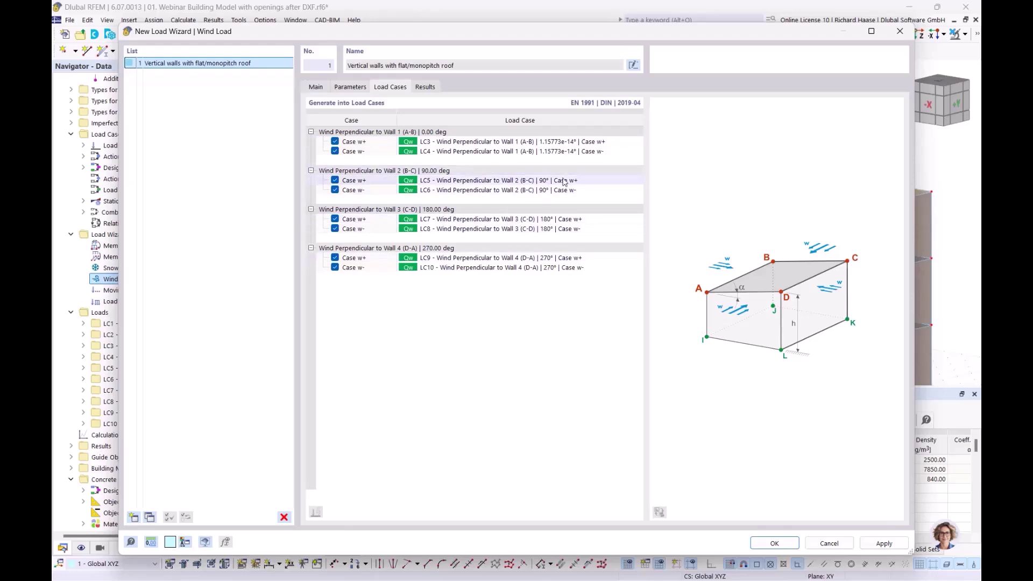
- Close the wind load wizard and display LC3's wind loads in a front view
left_click(787, 544)
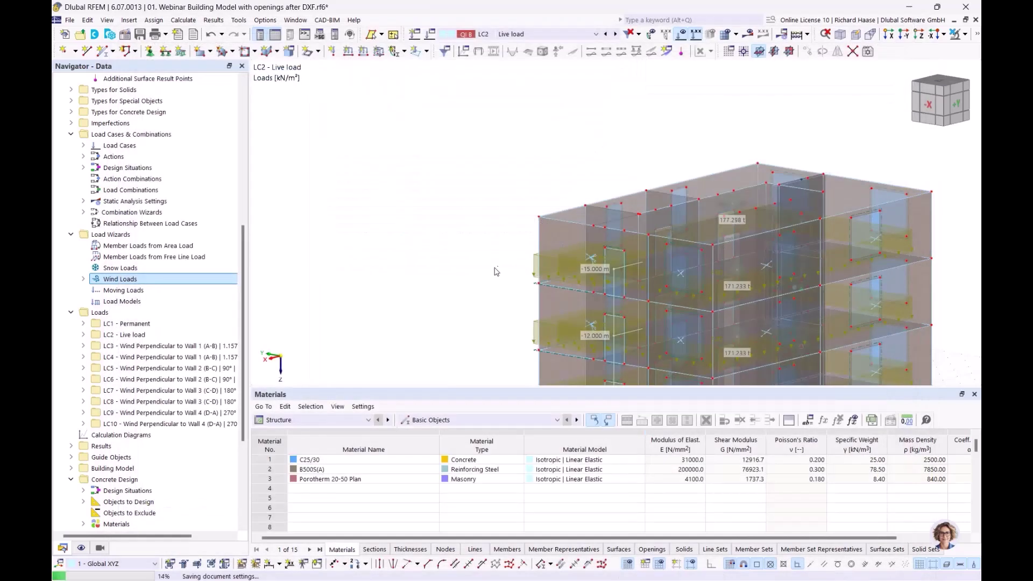
scroll(160, 401, "down", 4)
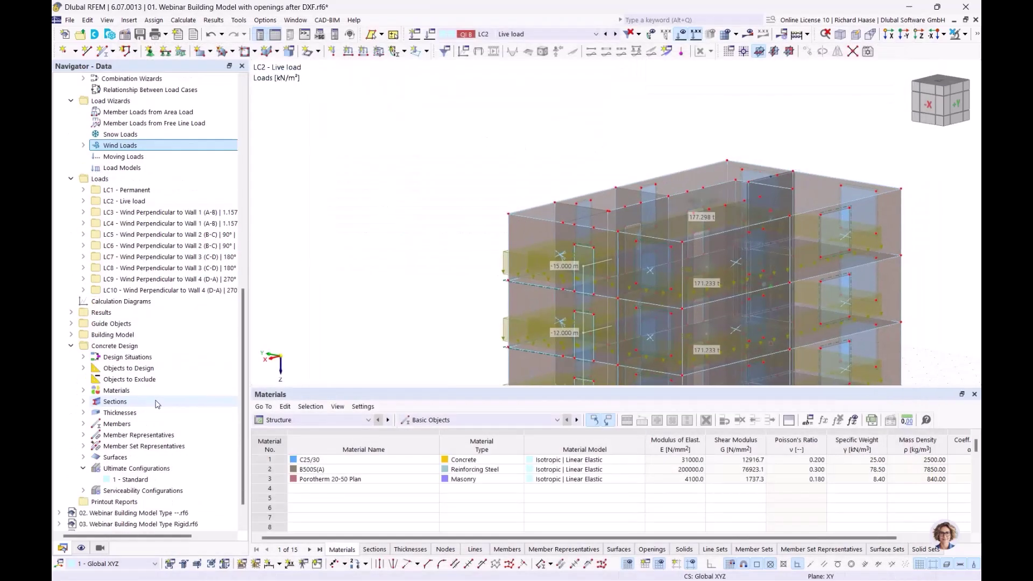
scroll(160, 401, "up", 1)
left_click(161, 246)
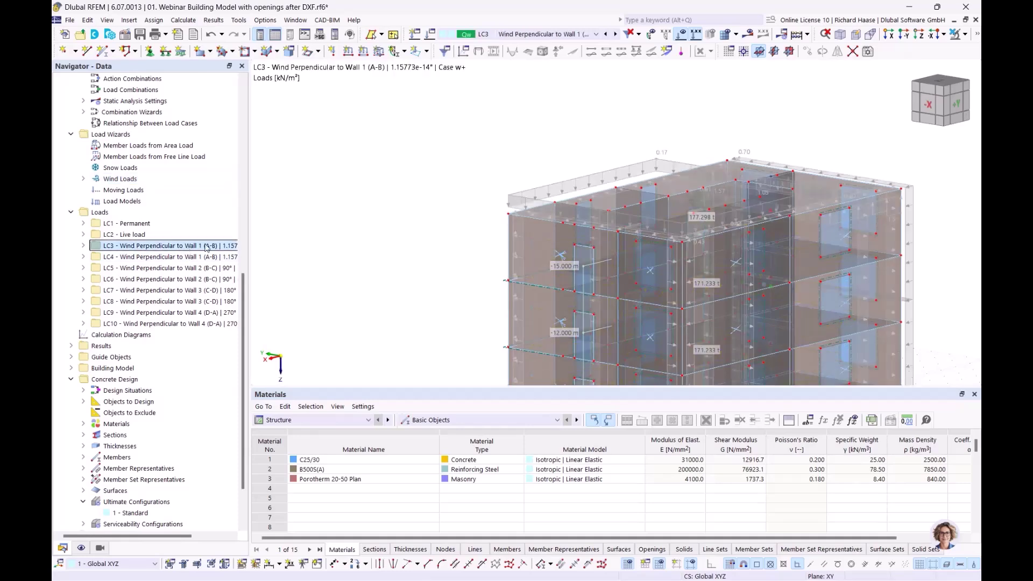
middle_click_drag(471, 119, 710, 209, "ctrl")
scroll(619, 217, "down", 1)
- Step through the wind load cases LC4 to LC8, returning to a perspective view
left_click(136, 258)
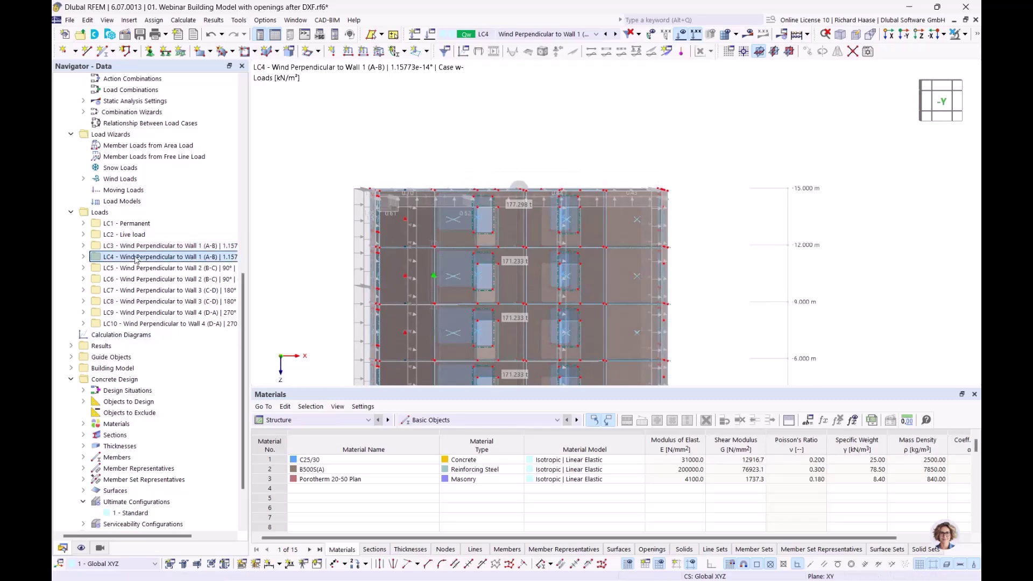
left_click(136, 269)
left_click(135, 279)
left_click(135, 290)
left_click(135, 301)
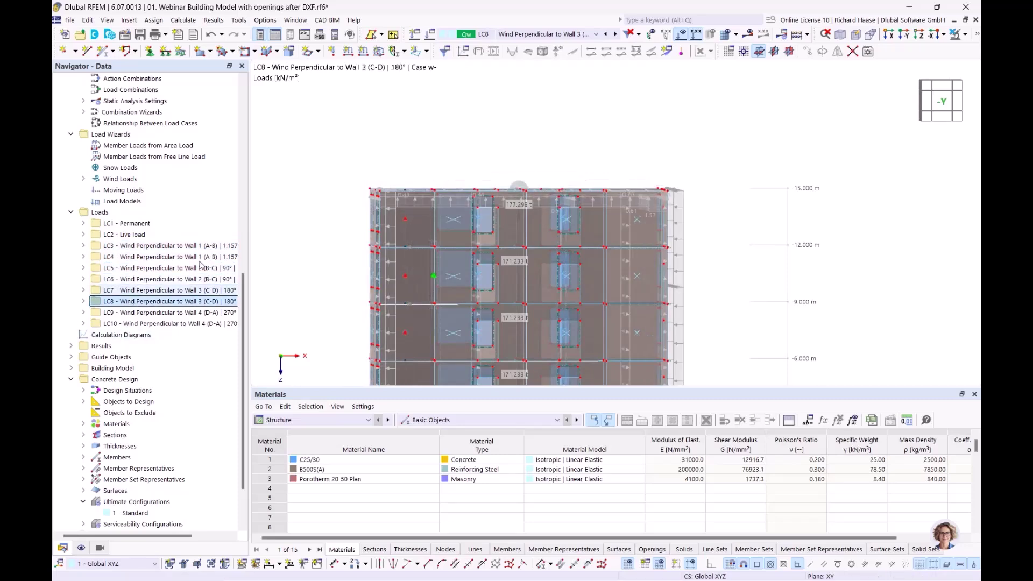
scroll(554, 140, "down", 2)
middle_click_drag(501, 157, 487, 166, "ctrl")
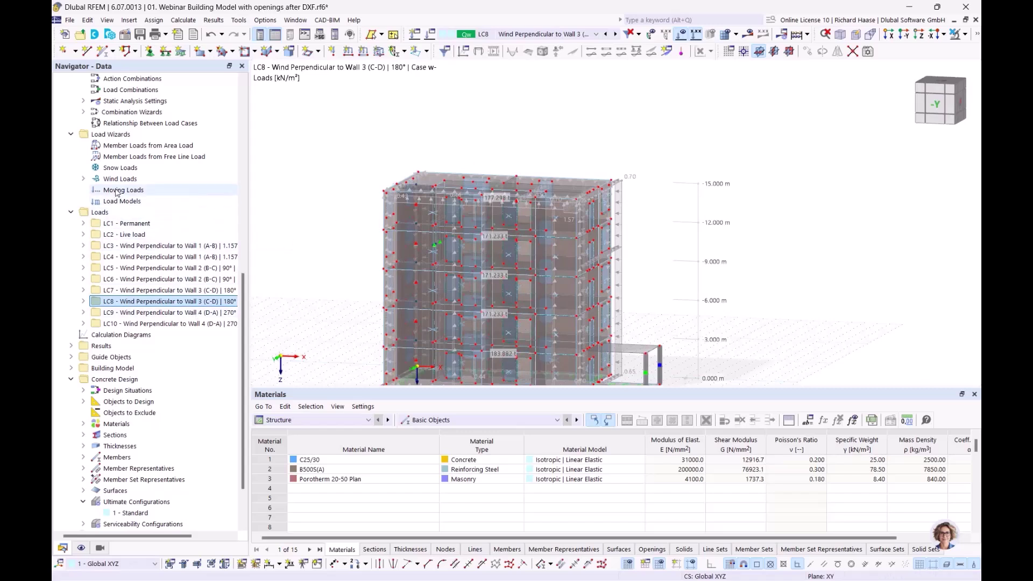
- Select the Snow Loads wizard entry without choosing an option, then tilt the building to inspect the loads
left_click(118, 169)
right_click(115, 169)
key("Escape")
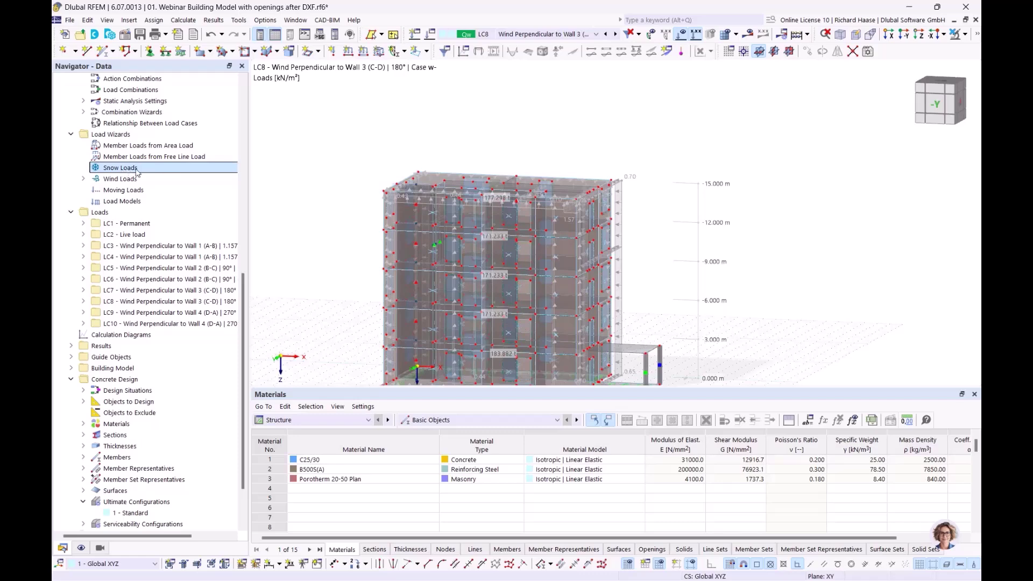
middle_click_drag(677, 282, 647, 300, "ctrl")
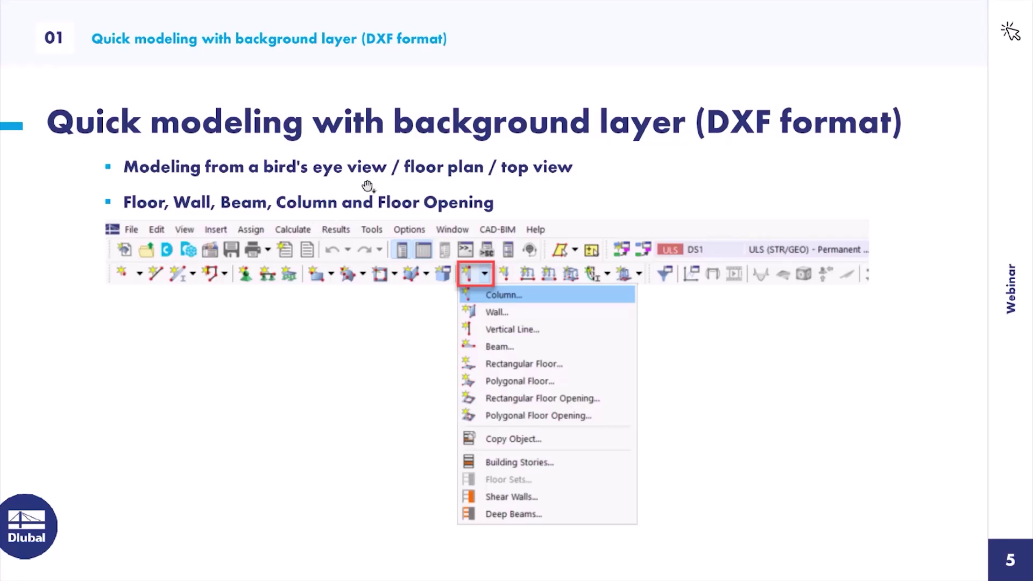
- Advance to slide 6, 'Story types', listing the Rigid, Semi-Rigid and Load Transfer Only options
left_click(381, 185)
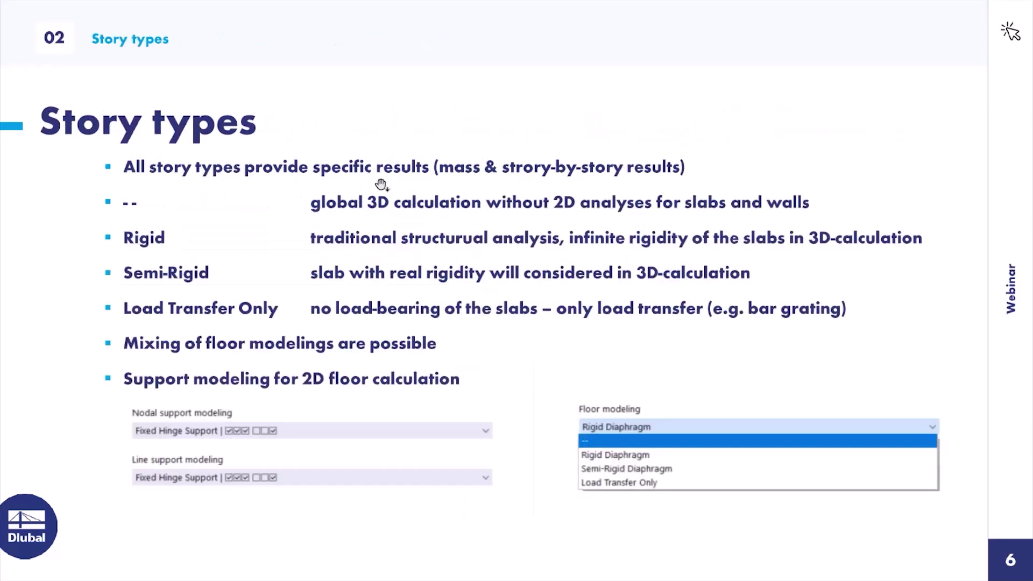
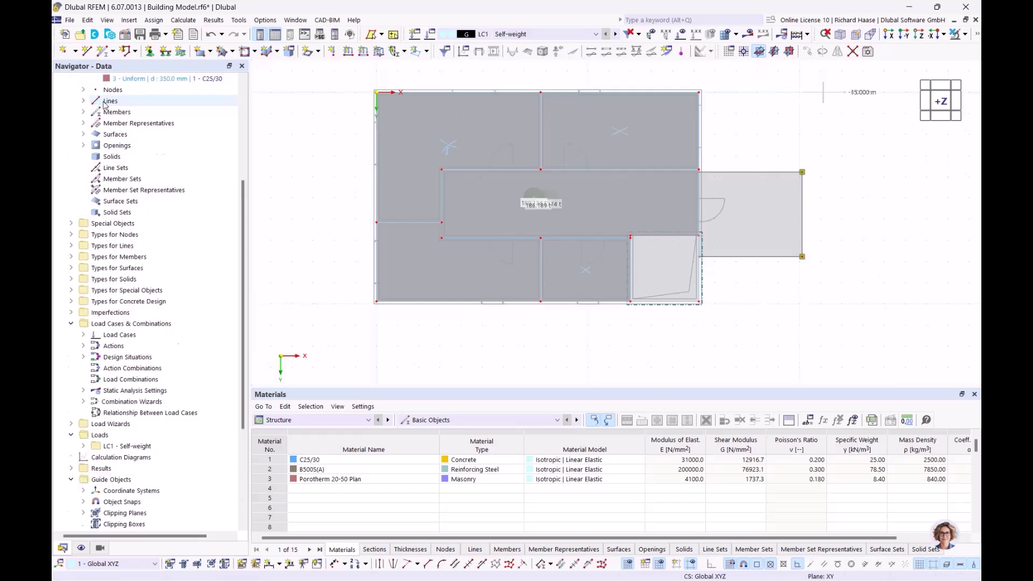
- Close the Building Model project without saving its changes
left_click(78, 134)
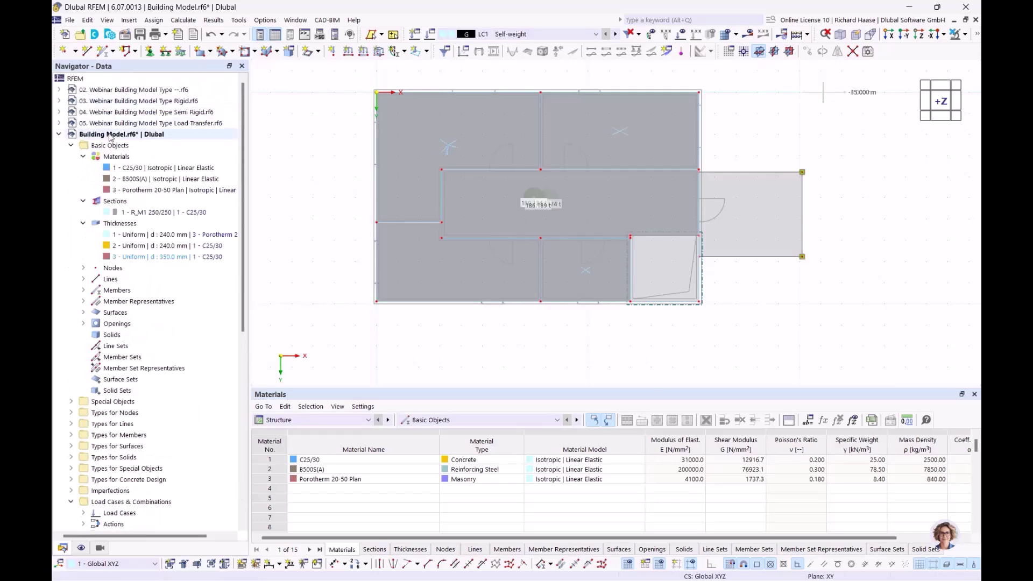
right_click(78, 134)
left_click(145, 235)
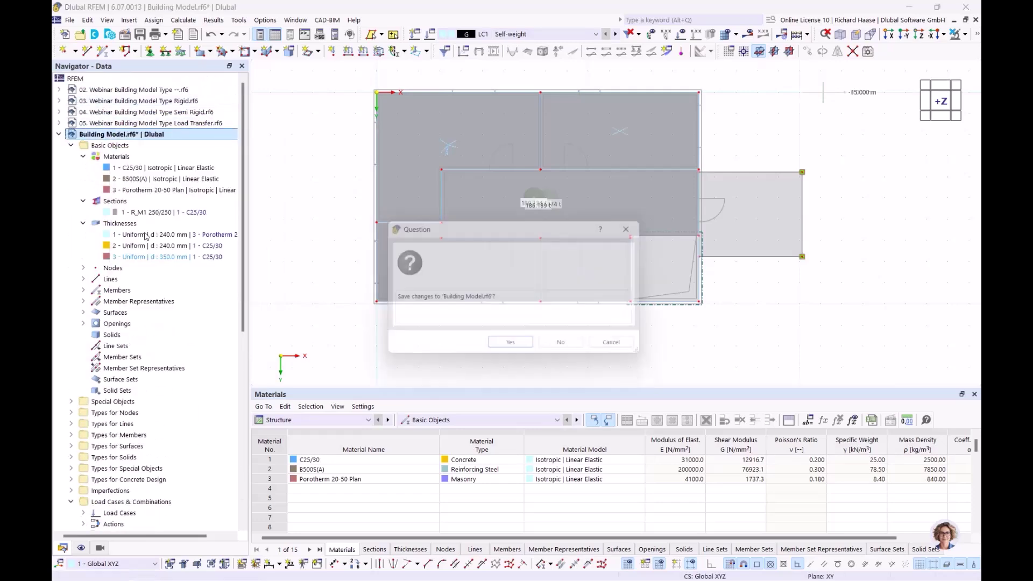
left_click(560, 342)
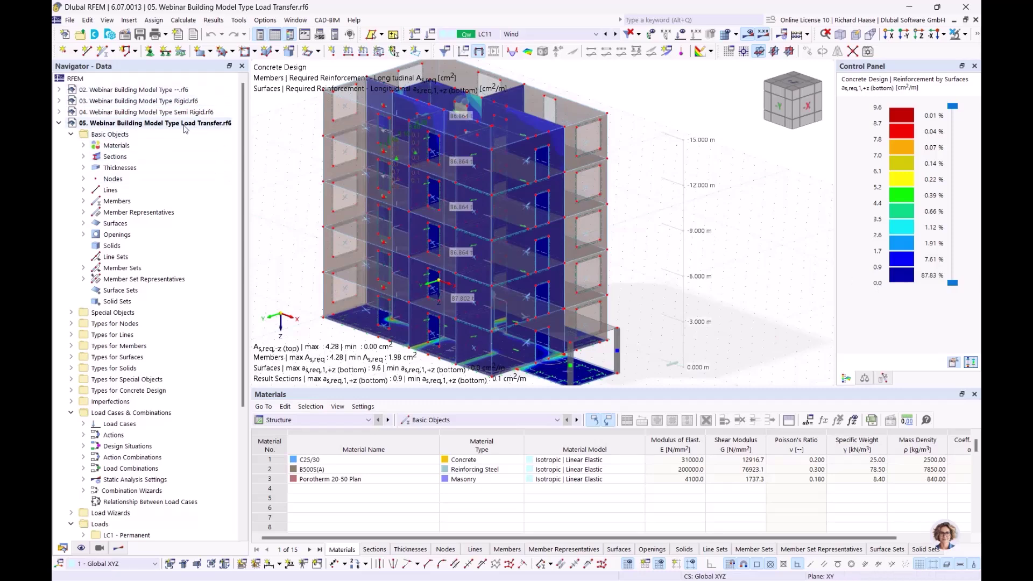
- Cancel the visibility mode so the whole Load Transfer model shows again
middle_click_drag(714, 194, 672, 195)
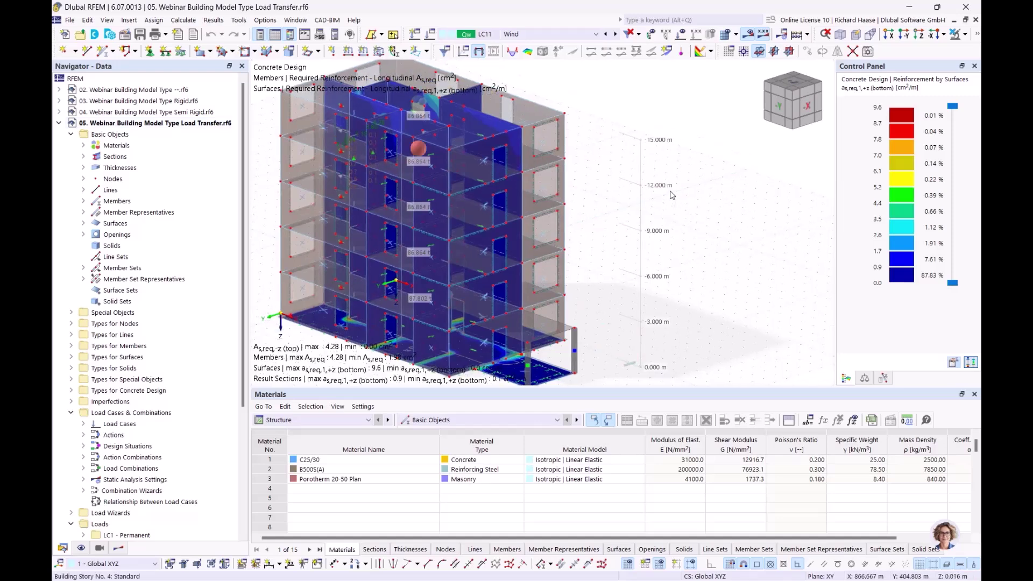
left_click(965, 35)
left_click(869, 131)
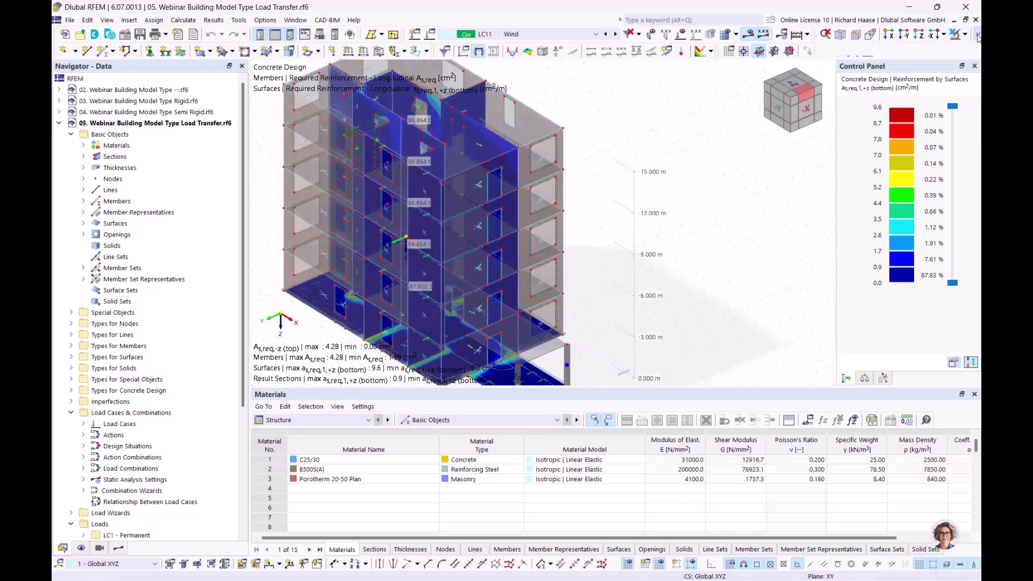
middle_click_drag(458, 209, 443, 206)
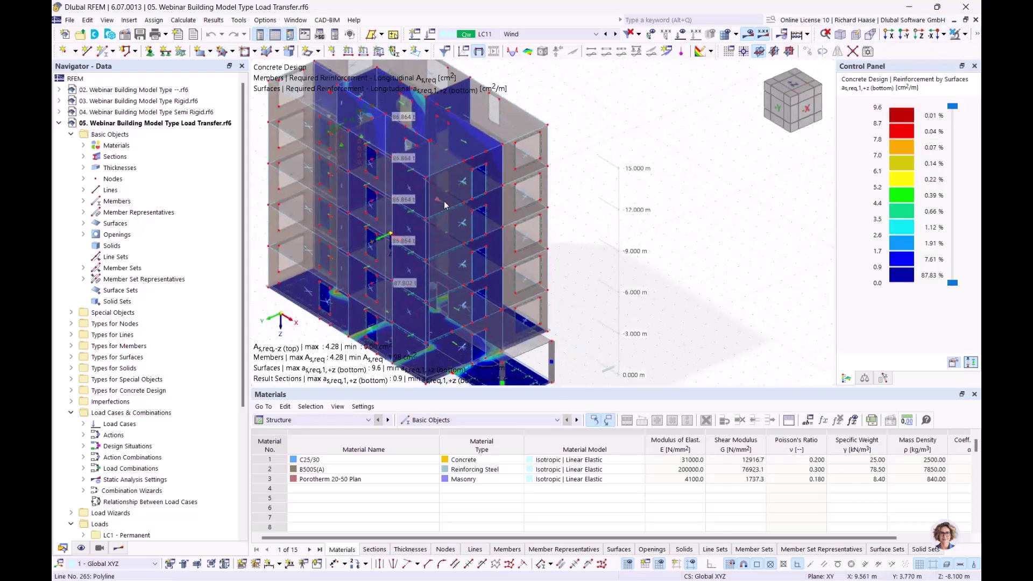
- Display global deformations |u| for combination CO20 (1.50*LC4 + 1.35*LC1)
left_click(521, 33)
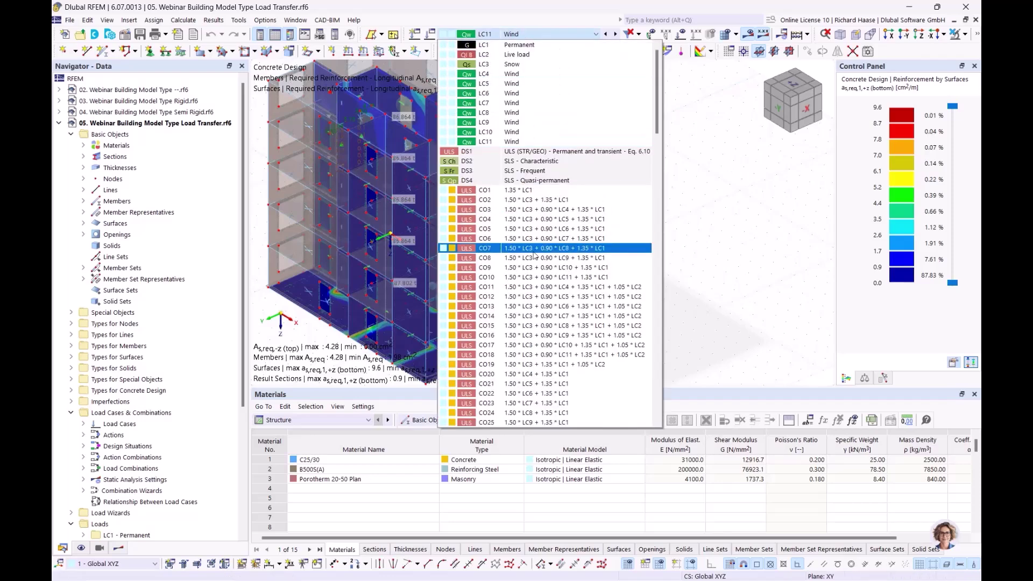
left_click(533, 228)
left_click(520, 33)
scroll(487, 360, "down", 3)
scroll(487, 360, "down", 3)
left_click(487, 253)
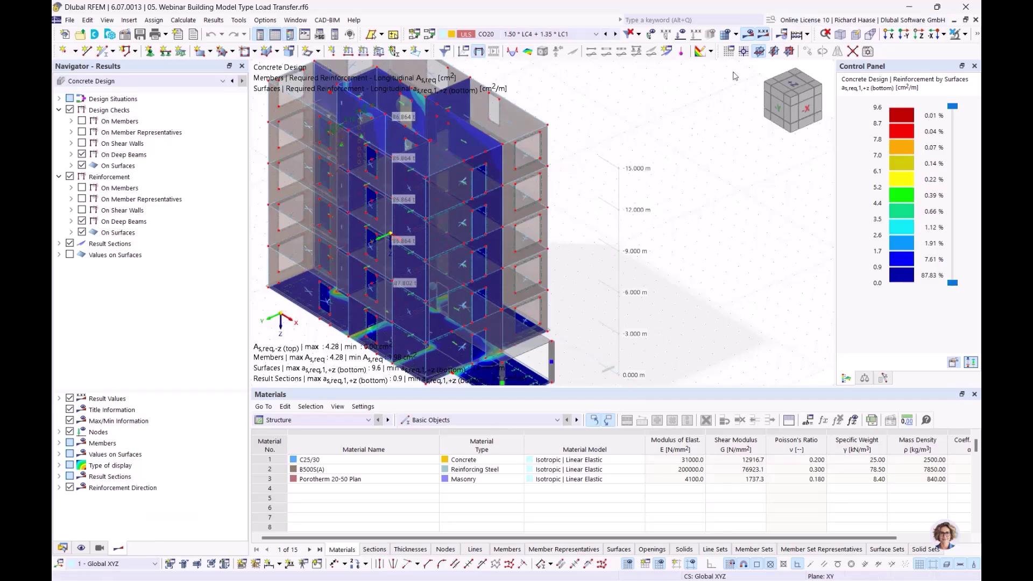
middle_click_drag(654, 221, 630, 247, "ctrl")
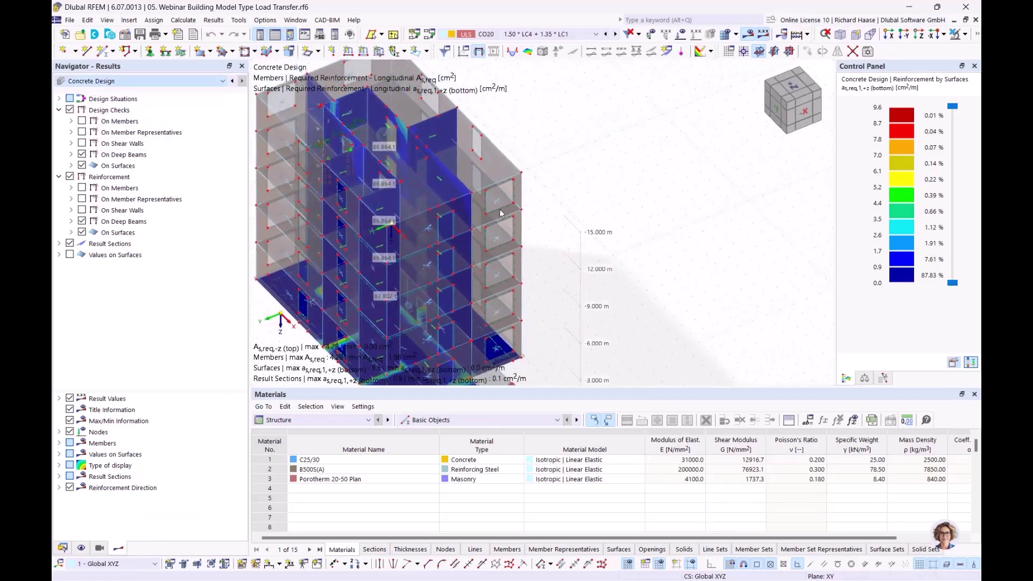
middle_click_drag(500, 213, 479, 284, "ctrl")
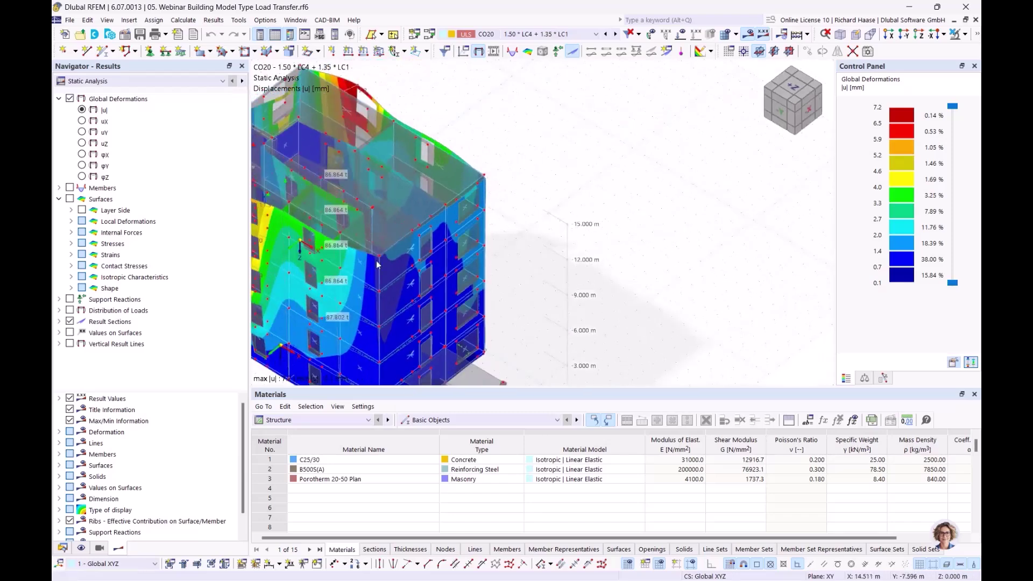
- Show the surface mx moments under Basic Internal Forces for CO20
left_click(71, 211)
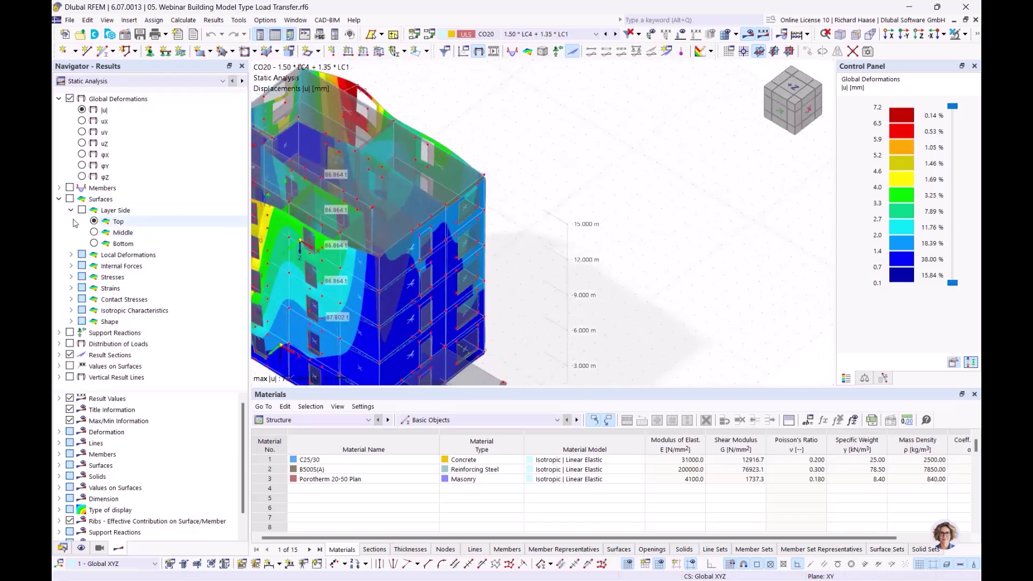
left_click(71, 210)
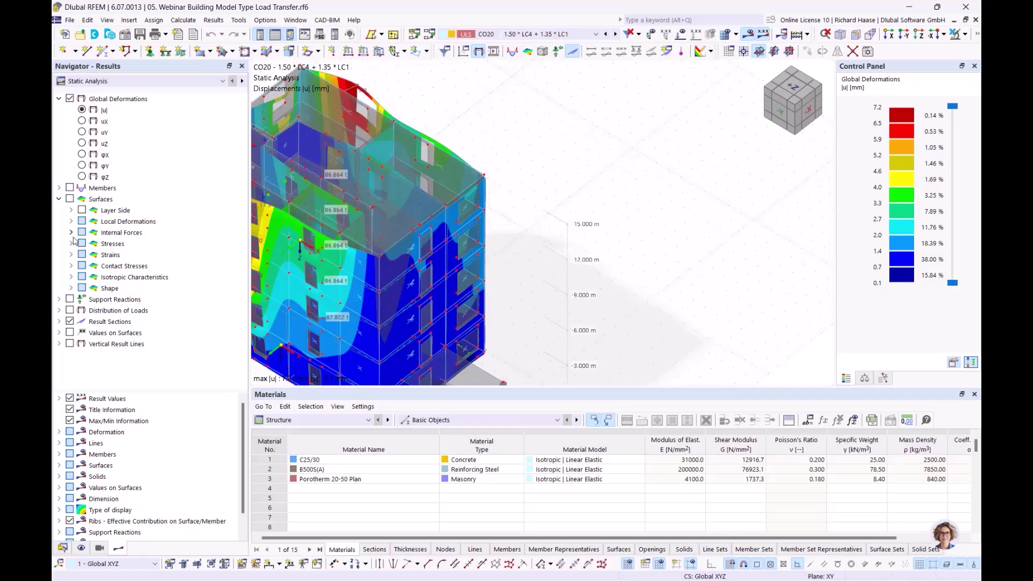
left_click(71, 233)
left_click(106, 255)
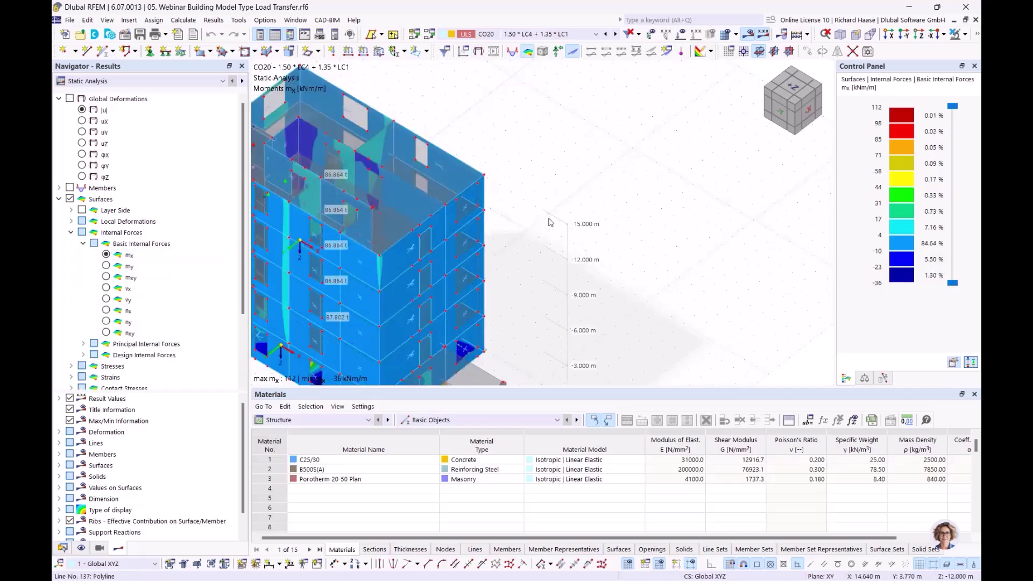
- Orbit the building to inspect the mx moments, then return to the Data tree
middle_click_drag(526, 231, 537, 203)
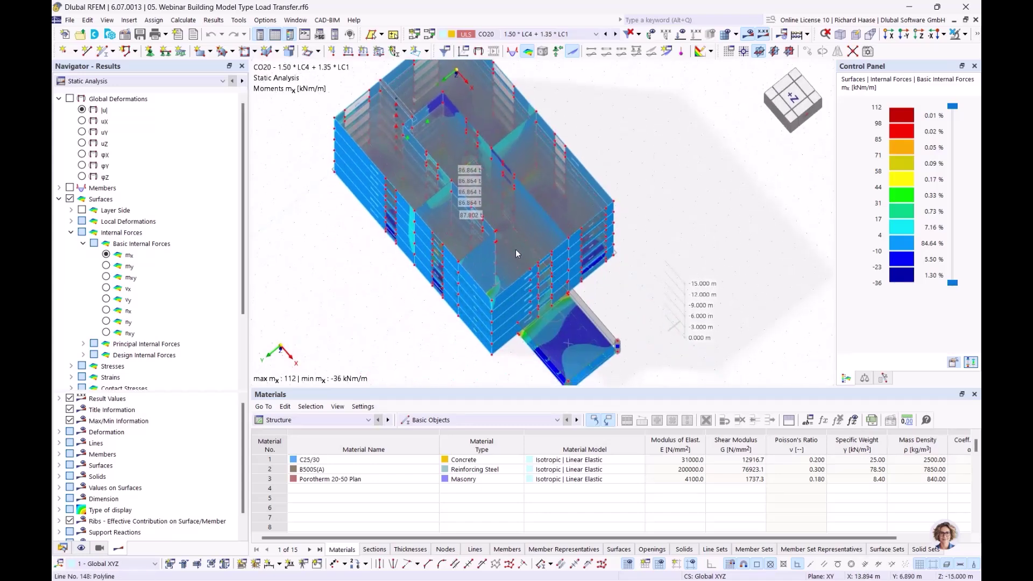
scroll(511, 226, "up", 3)
middle_click_drag(537, 214, 338, 309, "ctrl")
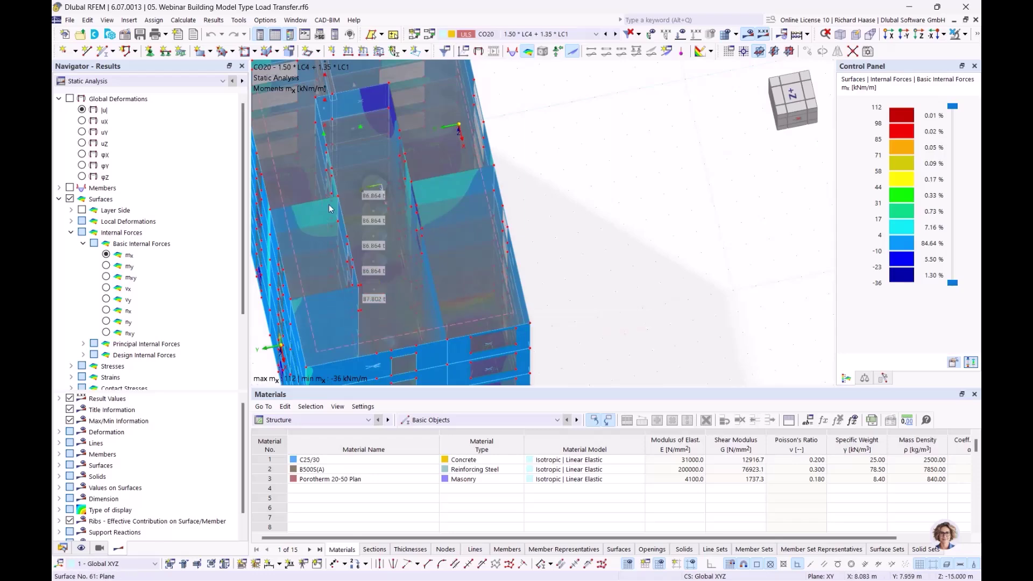
middle_click_drag(461, 182, 506, 171, "ctrl")
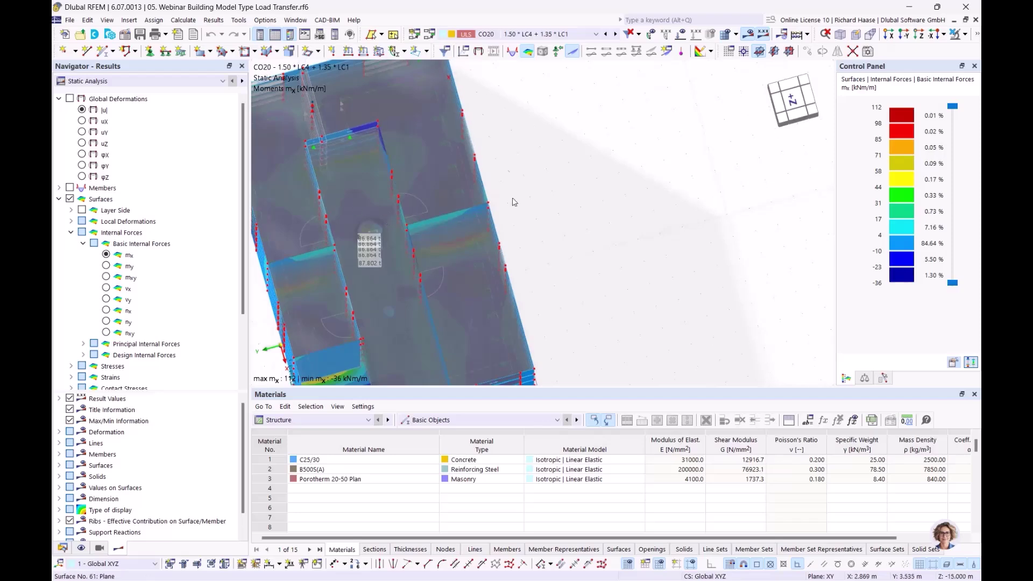
middle_click_drag(418, 192, 523, 173, "ctrl")
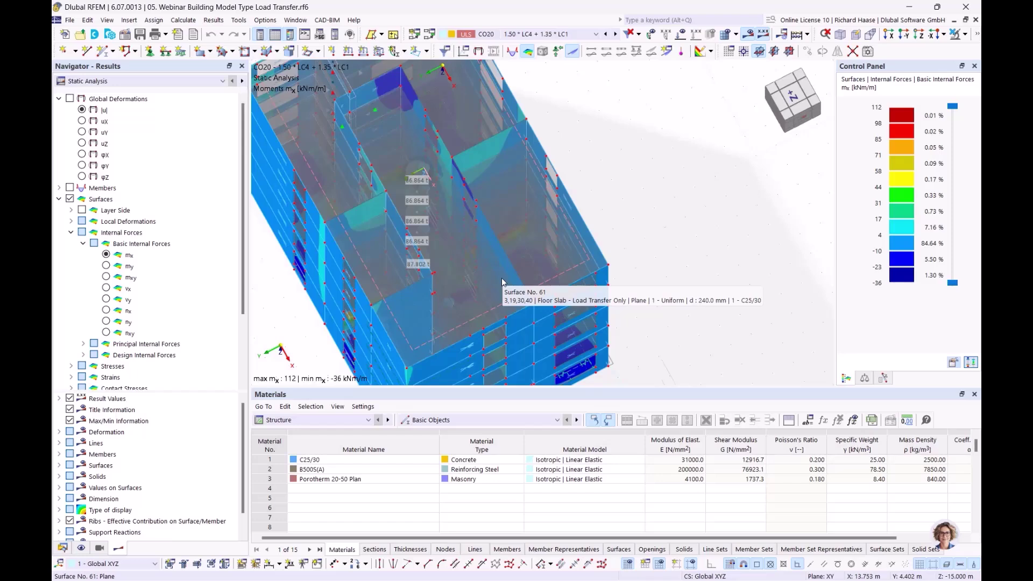
middle_click_drag(665, 210, 669, 178, "ctrl")
scroll(651, 172, "down", 3)
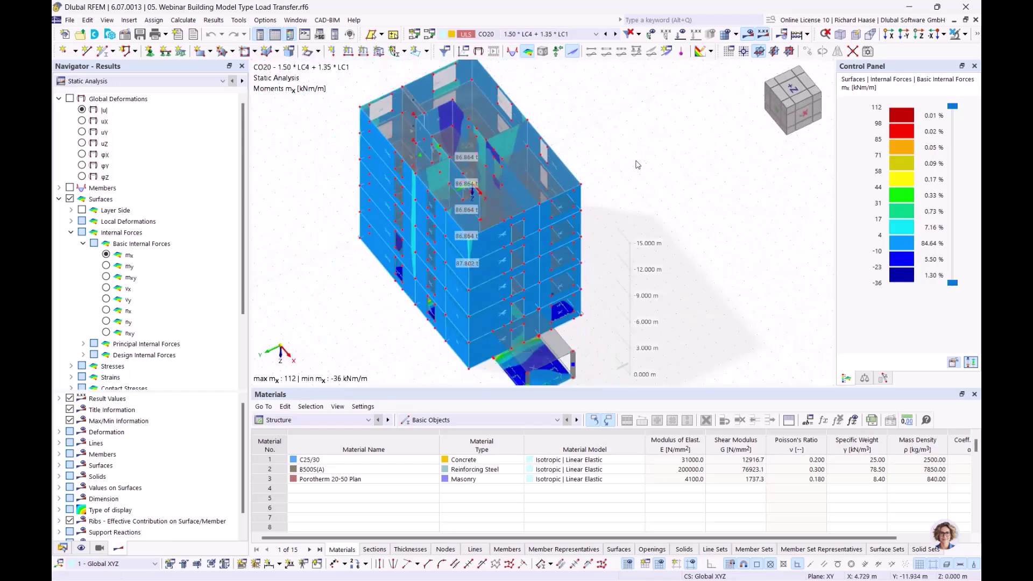
left_click(63, 547)
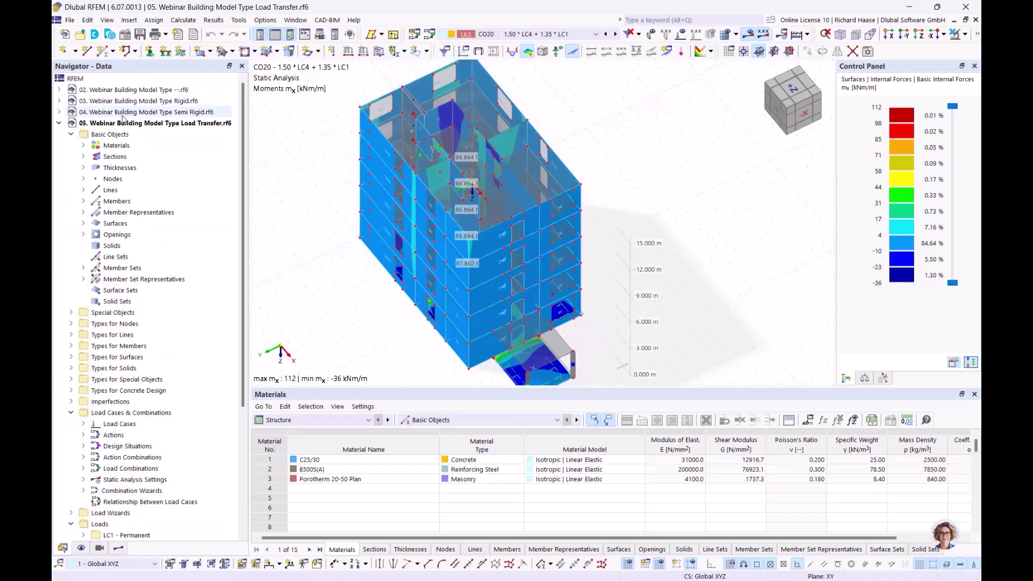
- Close the Load Transfer model (05) and switch the navigator to Views
right_click(122, 123)
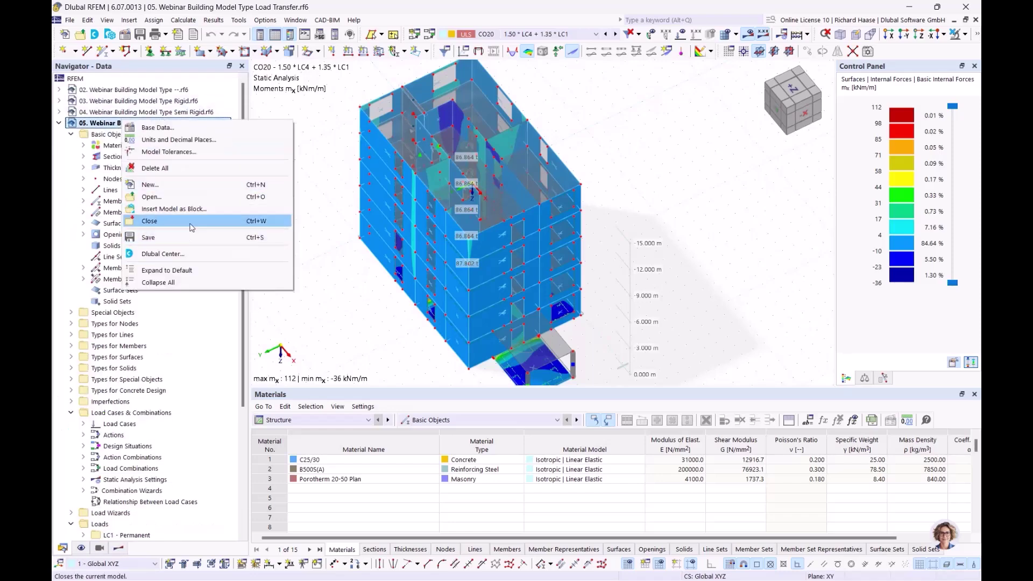
left_click(192, 226)
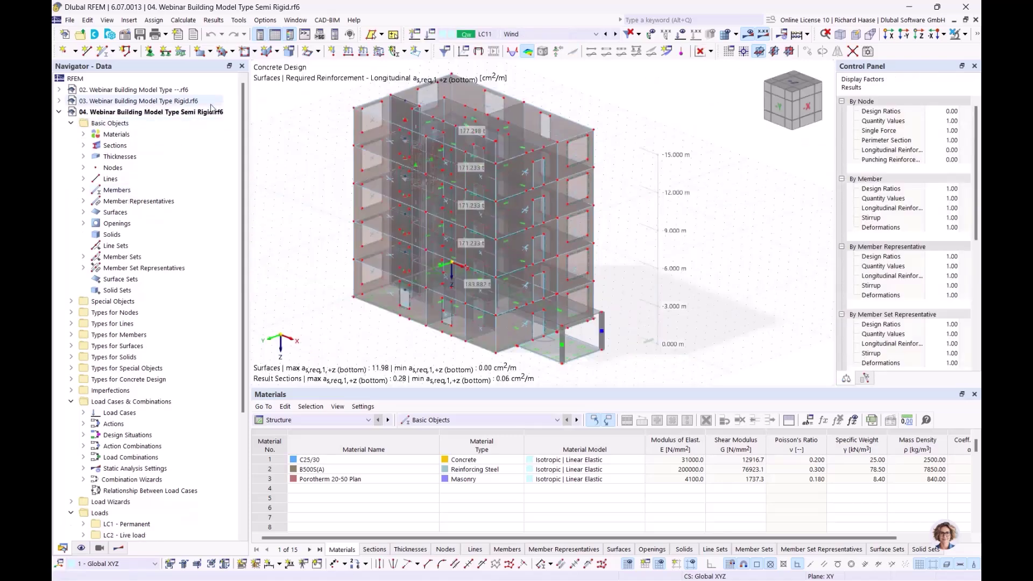
left_click(99, 550)
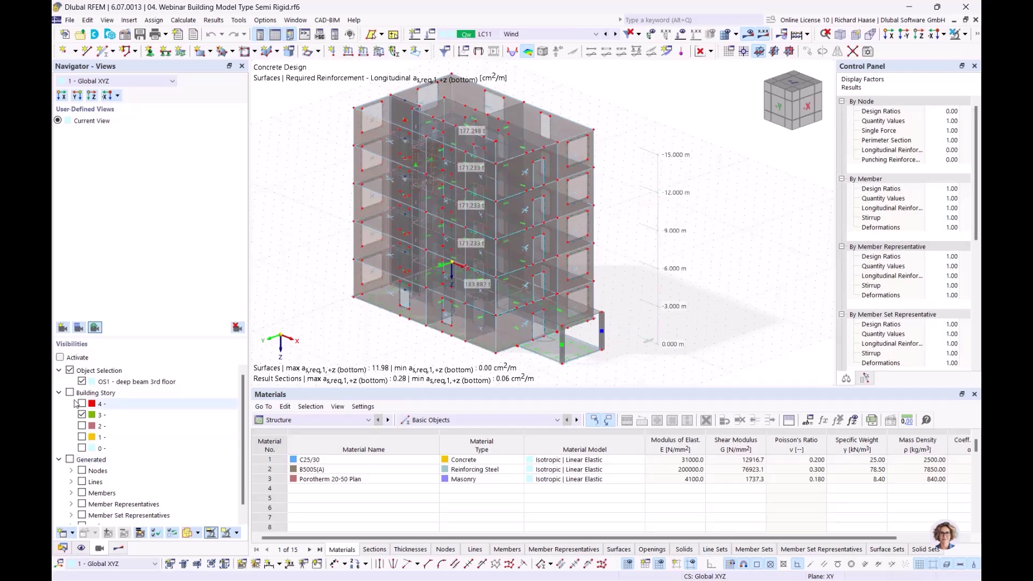
- Tile the Rigid and Semi Rigid model windows vertically, minimizing window 02
left_click(301, 23)
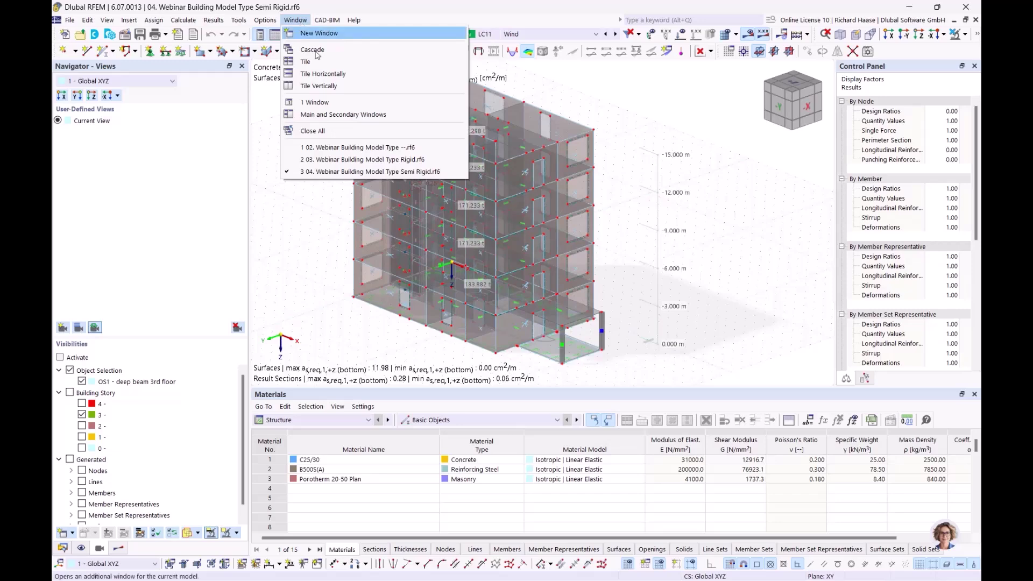
left_click(318, 86)
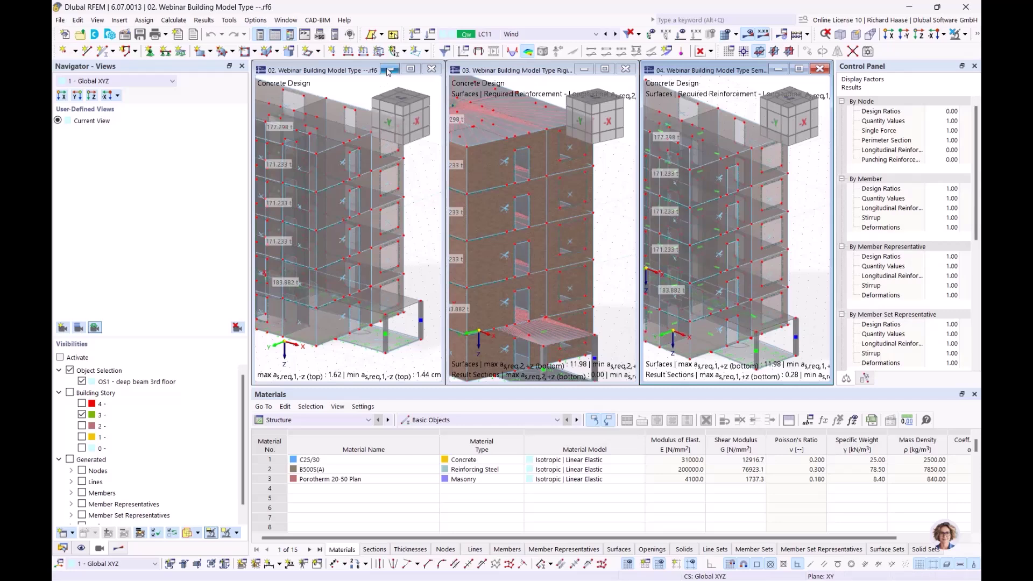
left_click(388, 71)
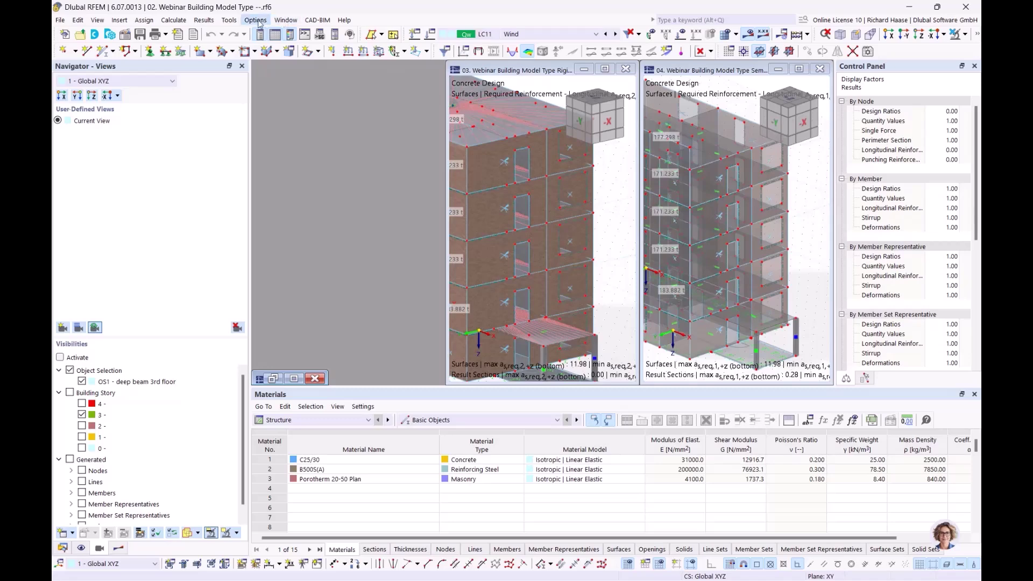
left_click(282, 21)
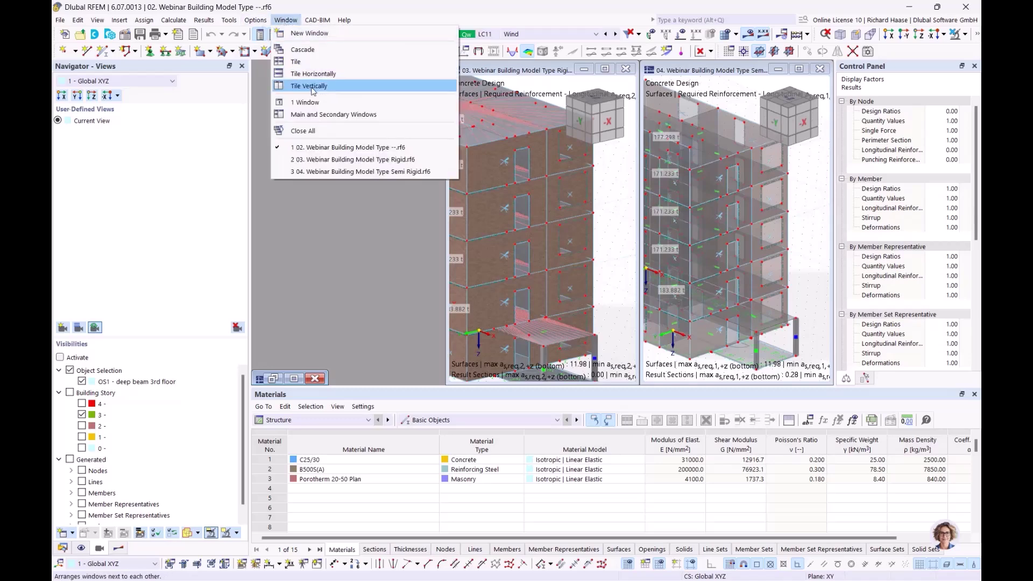
left_click(307, 85)
scroll(471, 189, "down", 2)
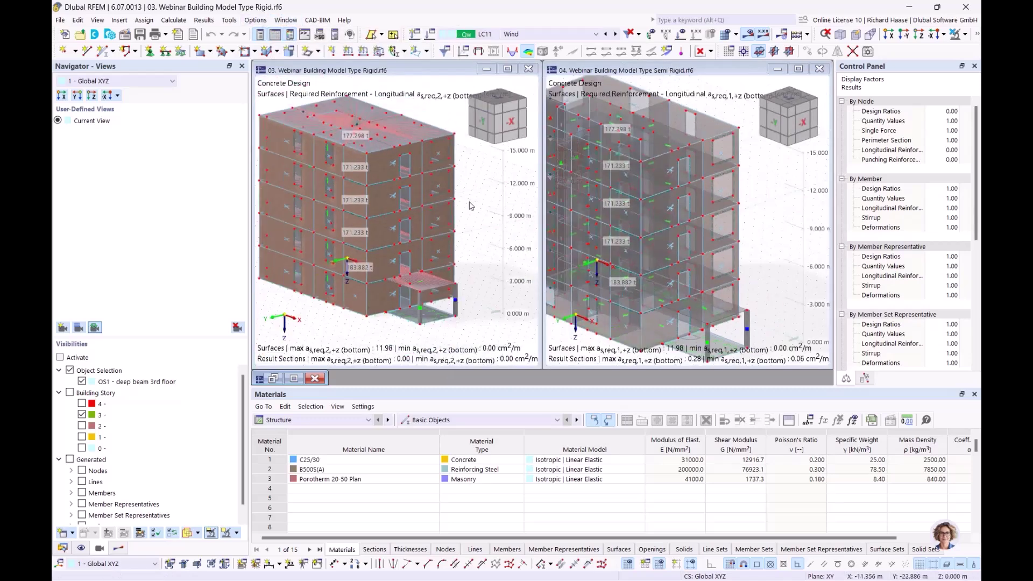
- Filter the Rigid model's visibility by building stories, excluding the object selection
middle_click_drag(467, 178, 472, 197)
scroll(482, 207, "up", 2)
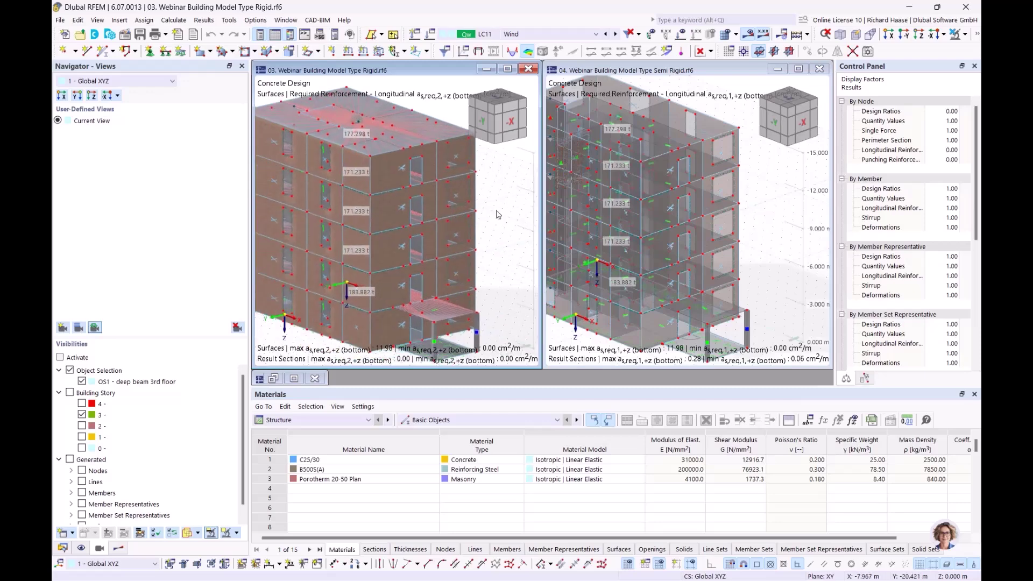
left_click(70, 393)
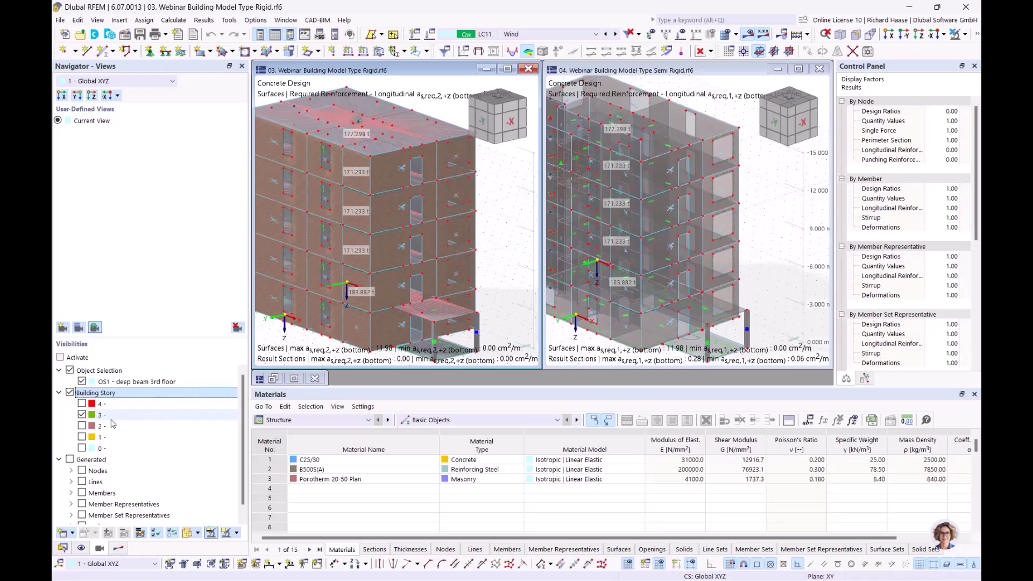
left_click(70, 371)
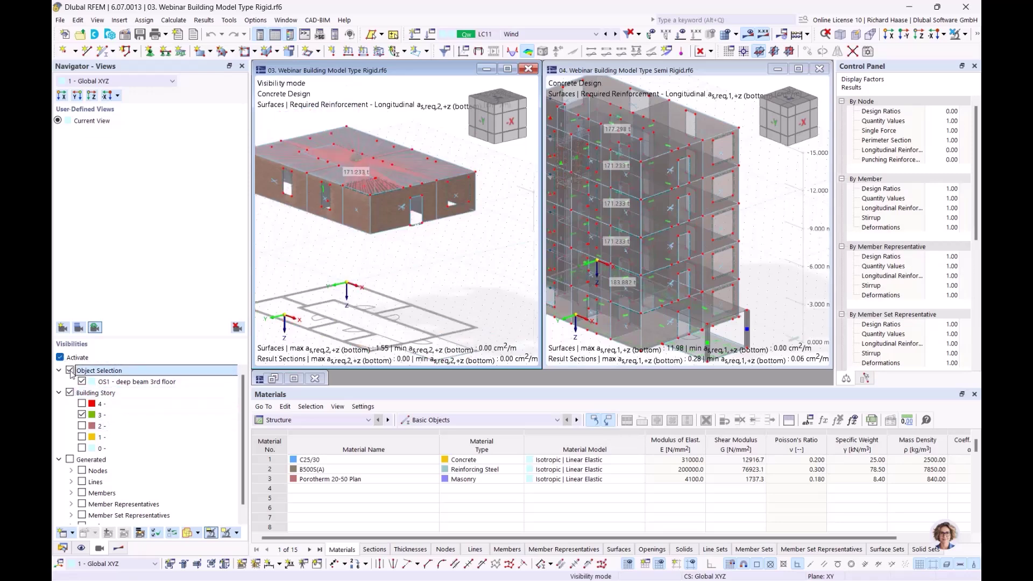
left_click(70, 371)
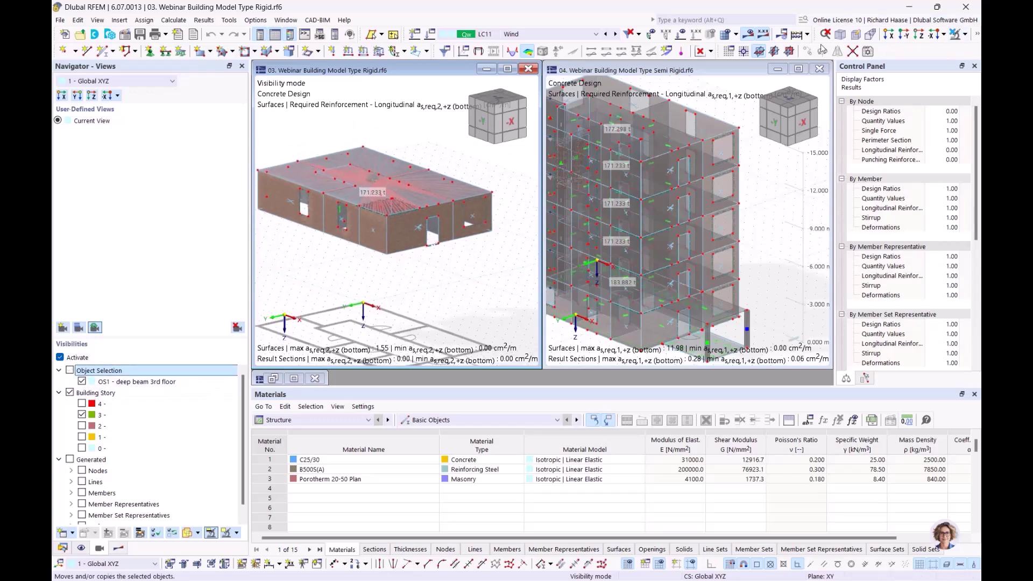
left_click(966, 35)
left_click(979, 37)
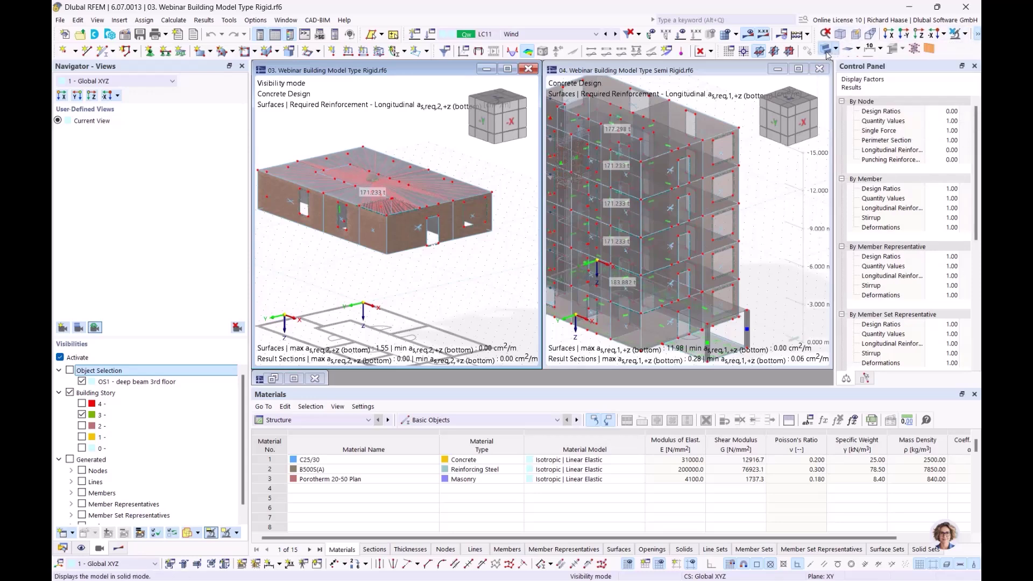
- Make the Rigid model transparent and show only story 3 of the Semi Rigid building
left_click(829, 50)
middle_click_drag(390, 288, 425, 253, "ctrl")
left_click(787, 202)
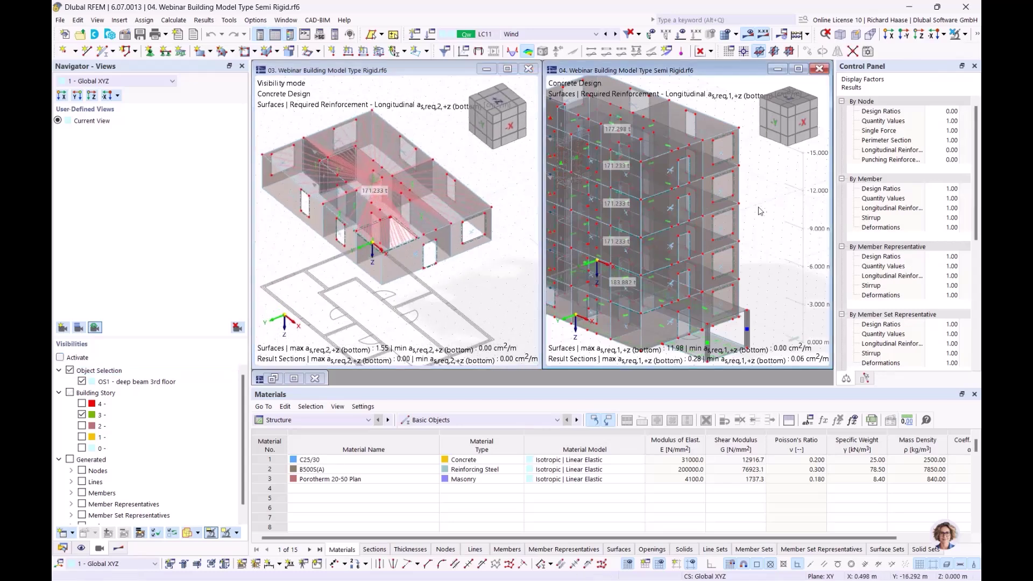
middle_click_drag(763, 211, 759, 213, "ctrl")
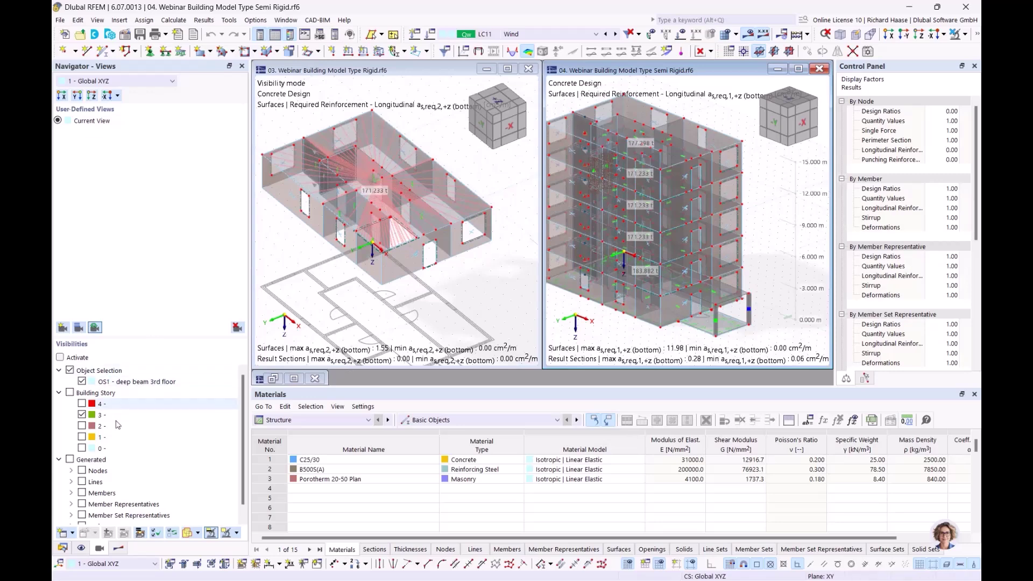
left_click(69, 393)
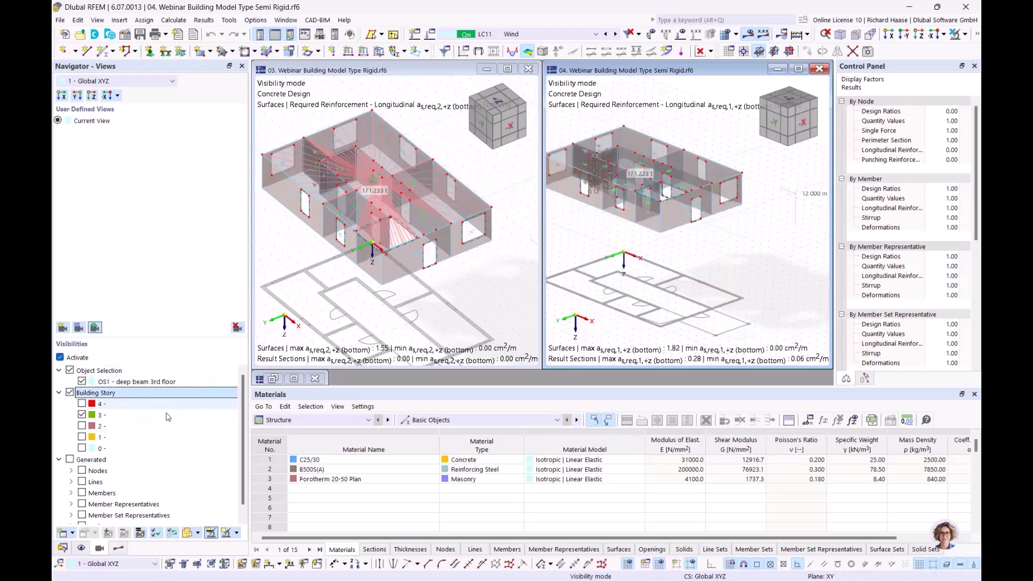
middle_click_drag(642, 266, 652, 342, "ctrl")
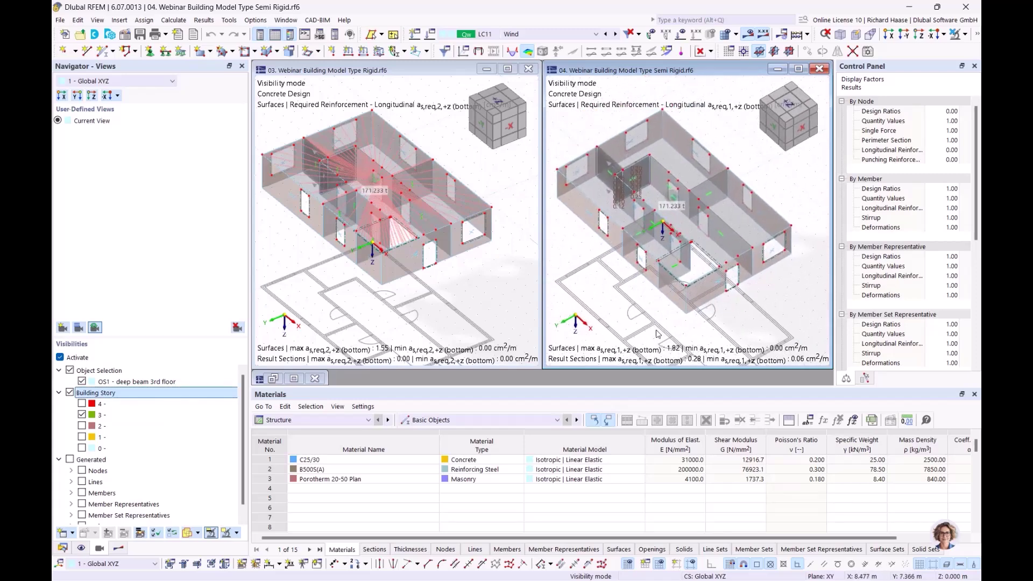
- Uncheck object selection OS1 to hide the deep beam 3rd floor selection
left_click(99, 372)
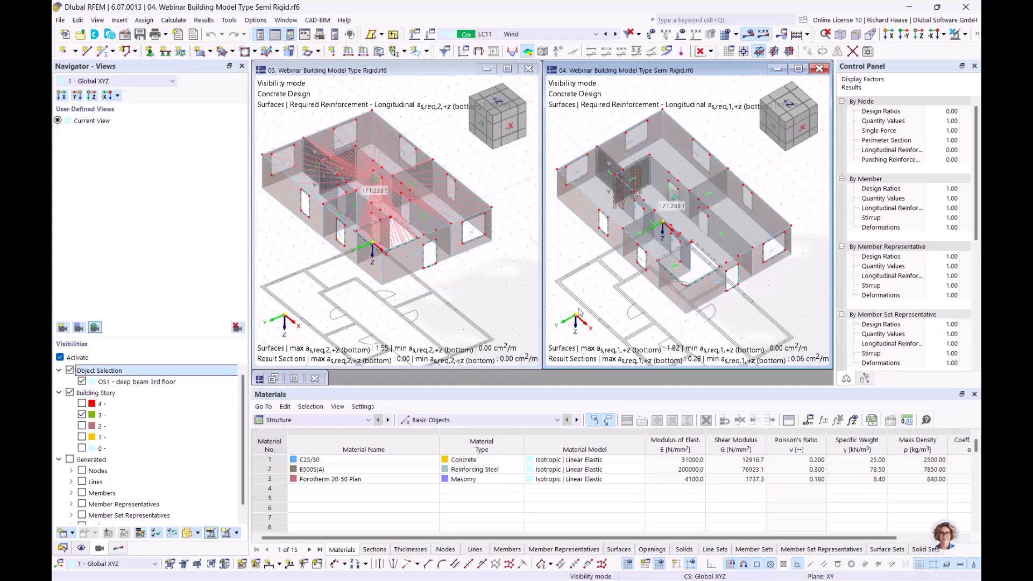
key("space")
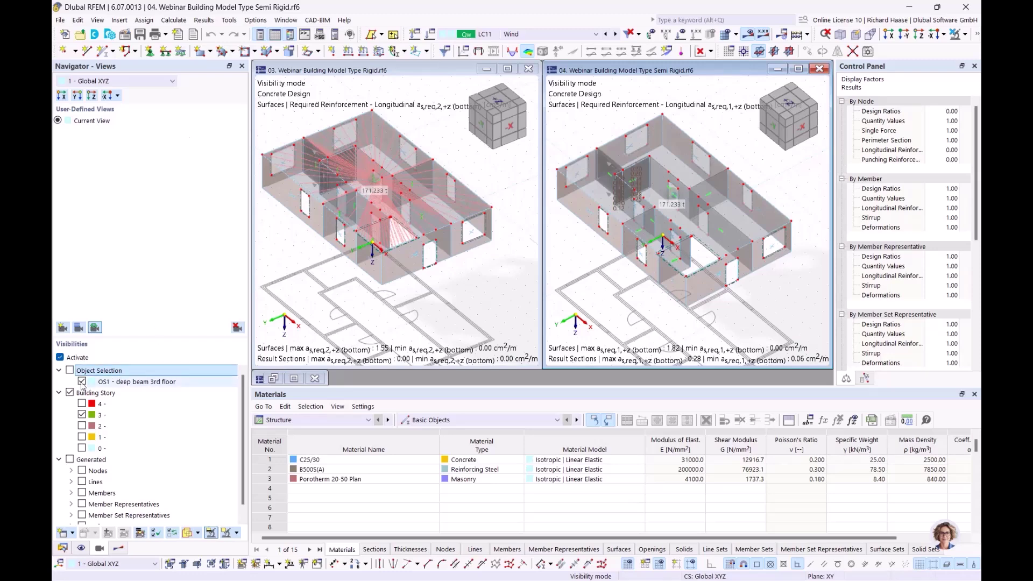
left_click(82, 383)
key("space")
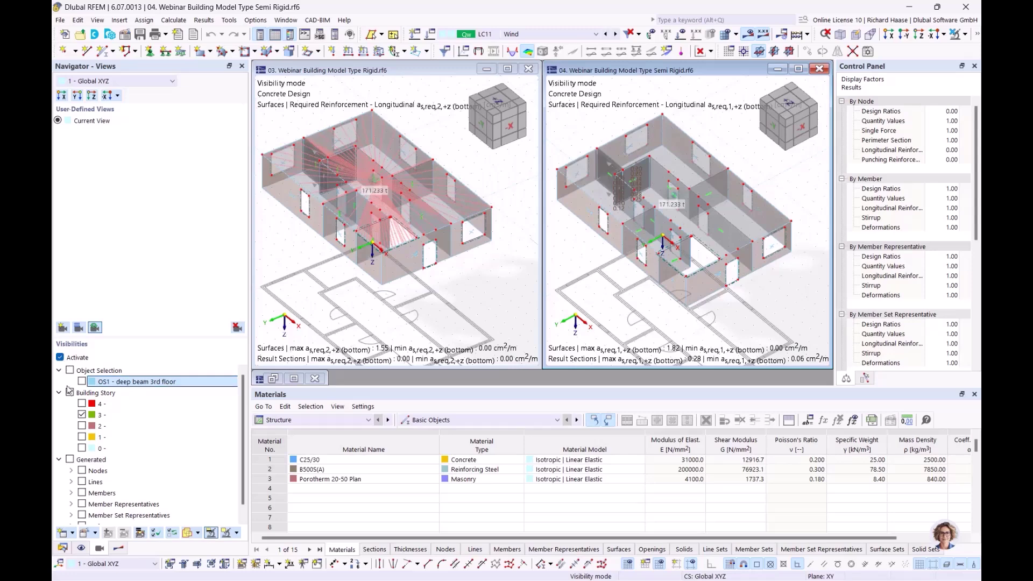
left_click(60, 358)
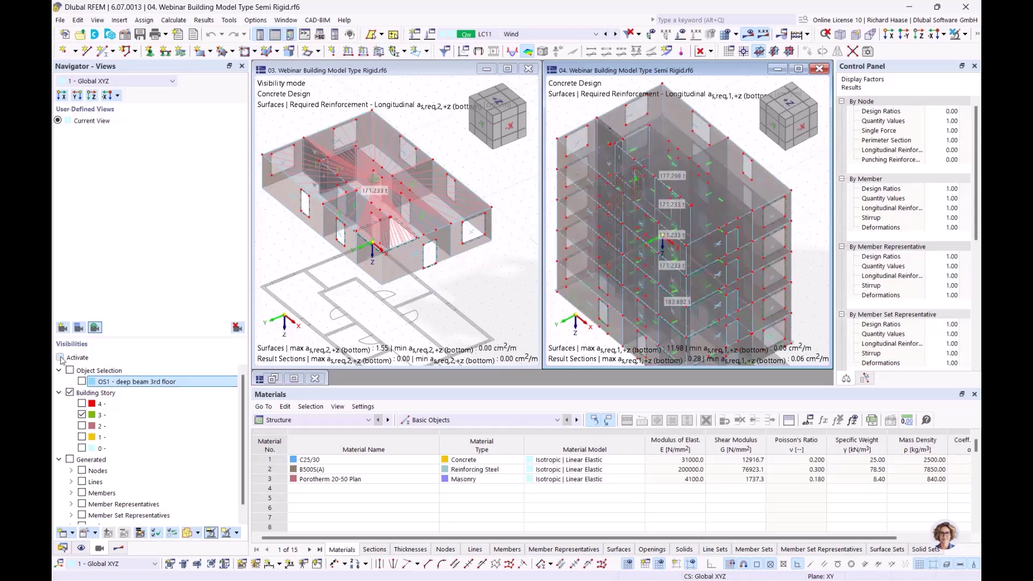
left_click(60, 358)
scroll(650, 155, "up", 5)
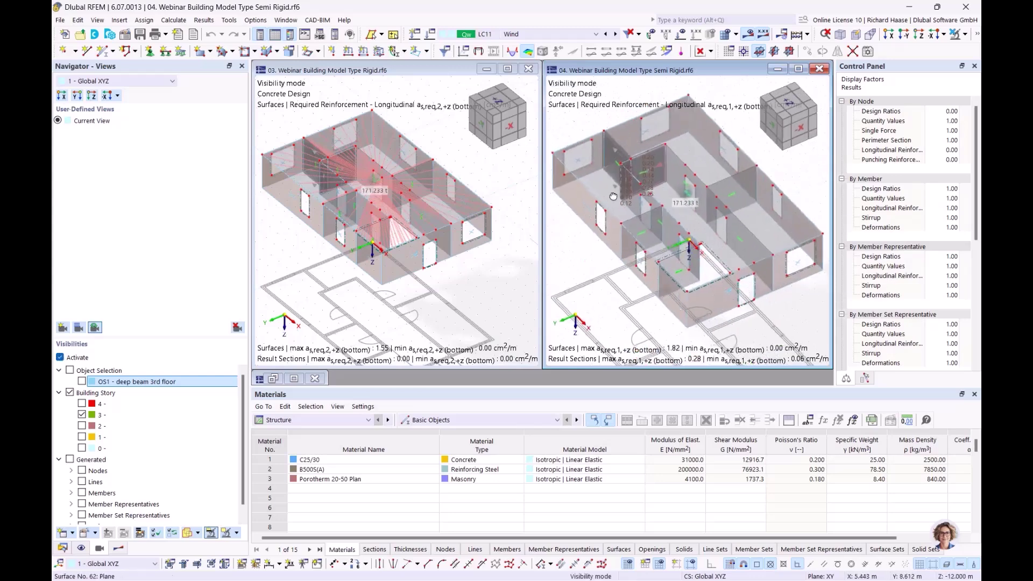
scroll(650, 155, "up", 2)
- Orbit the Semi Rigid story 3 view to a new angle for comparison
middle_click_drag(688, 195, 715, 200, "ctrl")
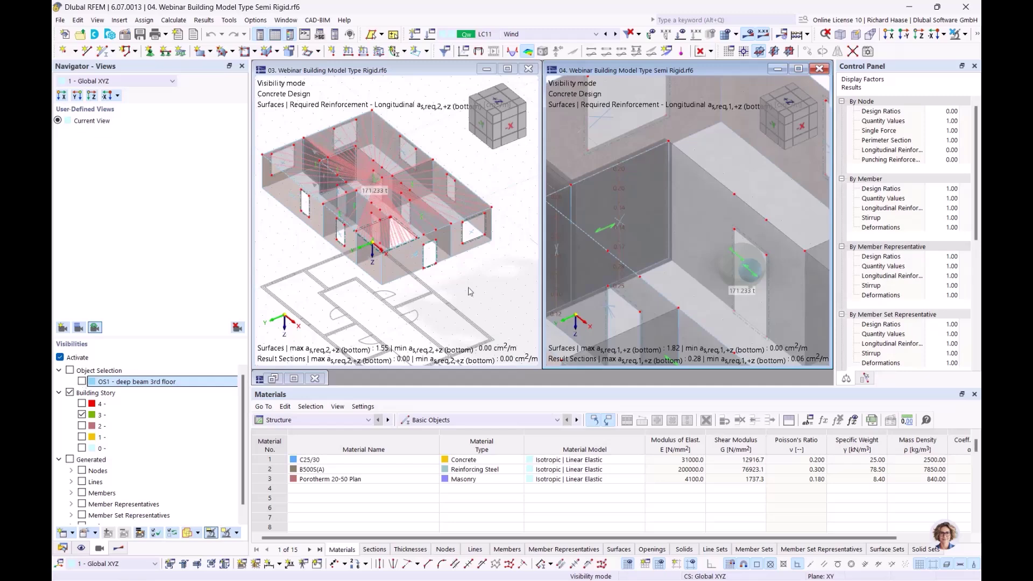
scroll(572, 274, "down", 2)
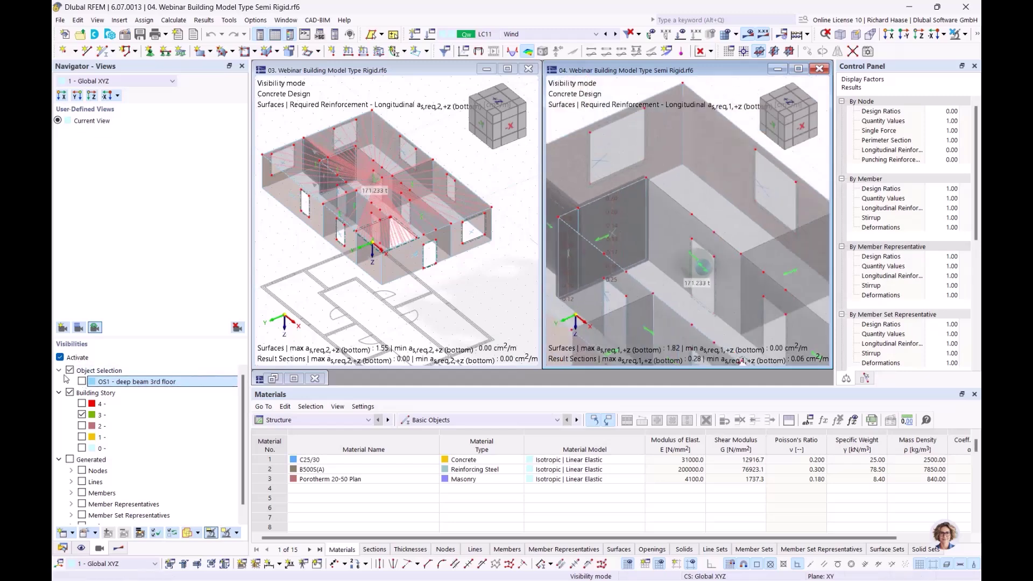
left_click(174, 371)
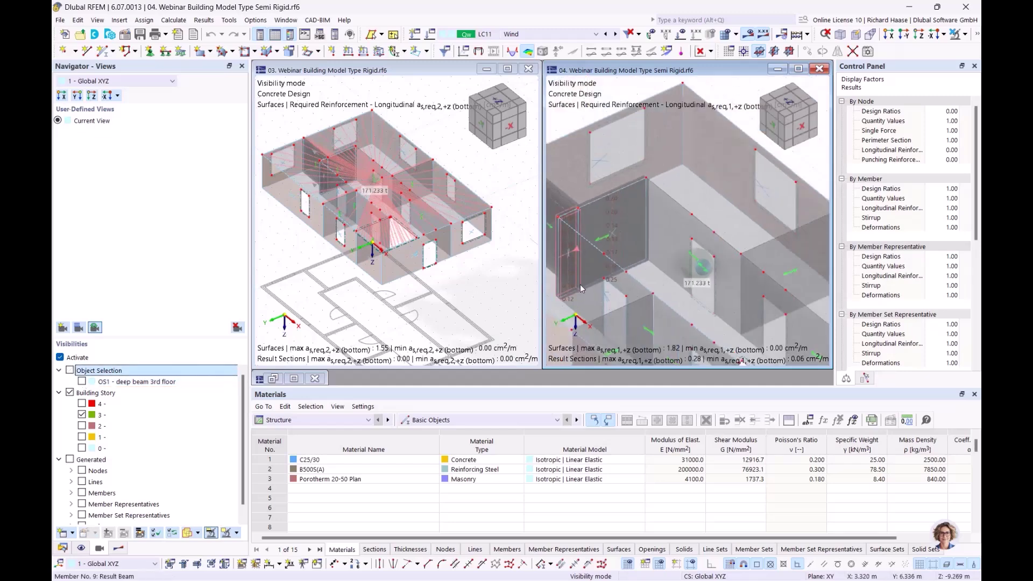
scroll(580, 284, "down", 3)
middle_click_drag(672, 234, 624, 220, "ctrl")
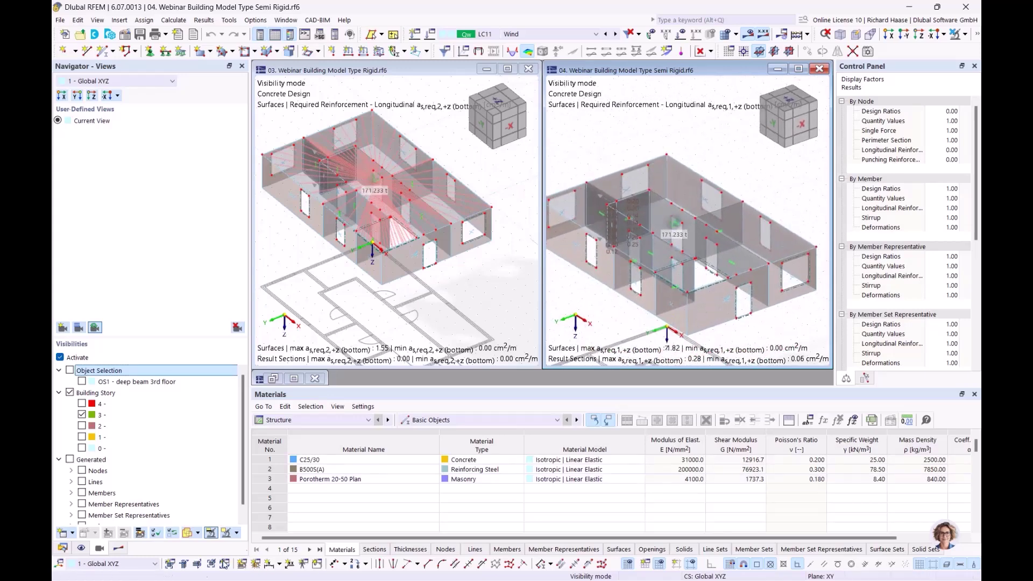
left_click(363, 96)
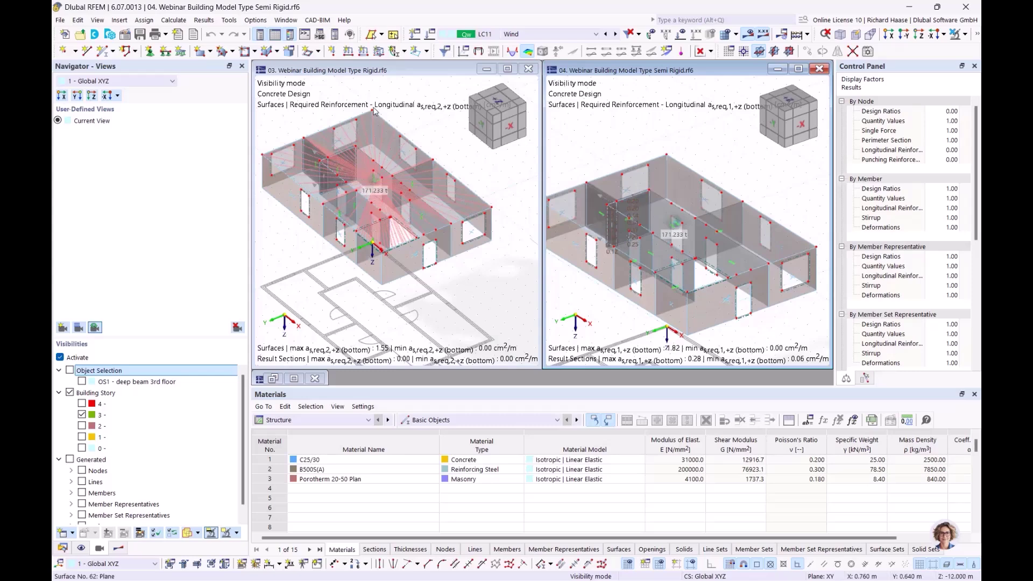
- Set both the Rigid and Semi Rigid windows to combination CO20 (1.50*LC4 + 1.35*LC1)
left_click(550, 32)
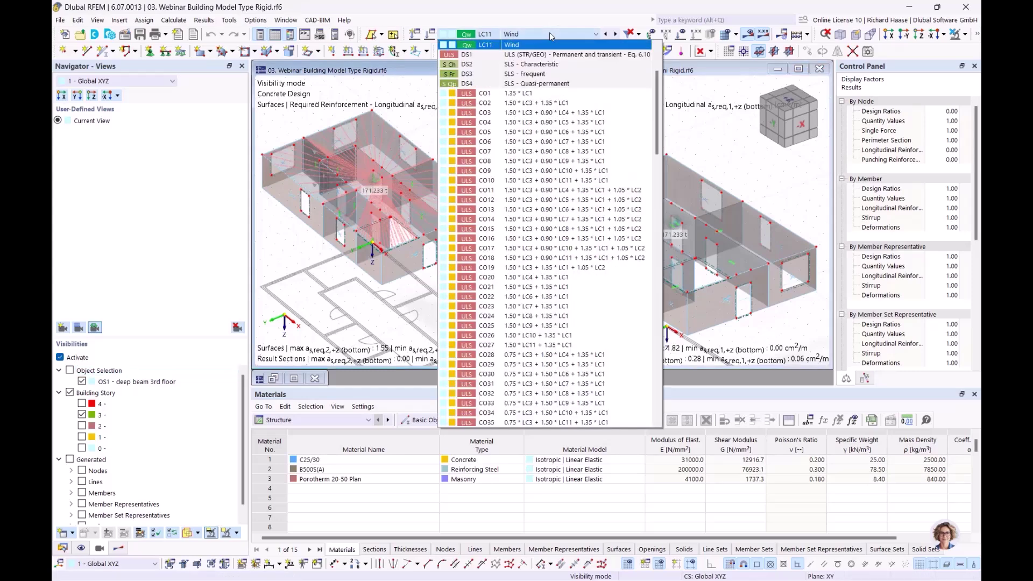
left_click(550, 278)
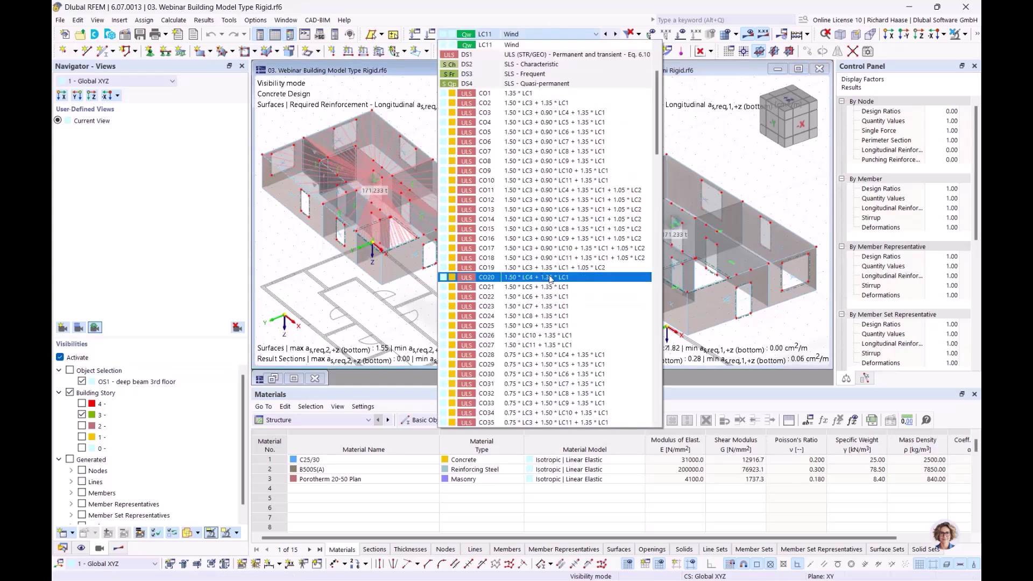
left_click(698, 146)
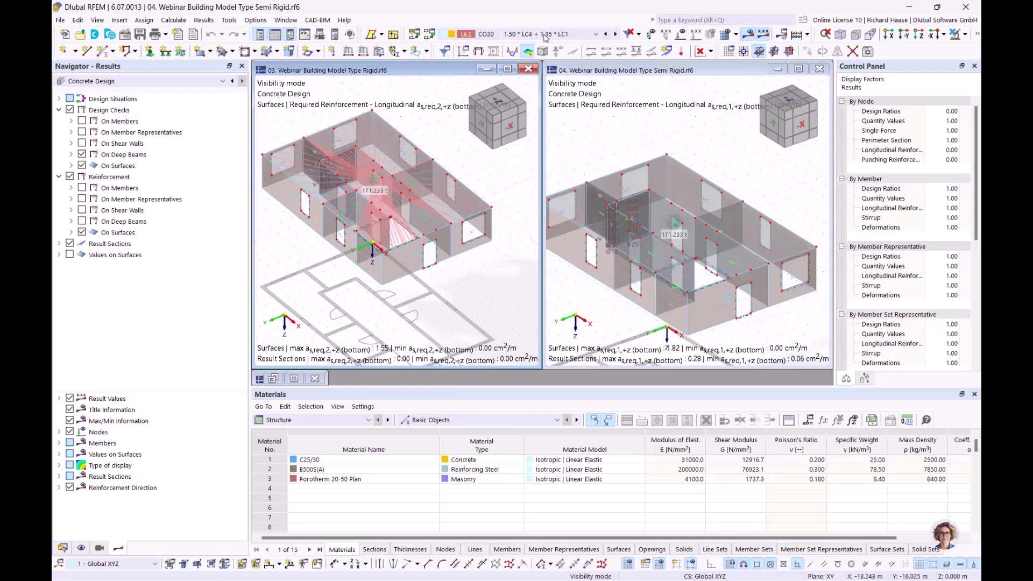
left_click(546, 36)
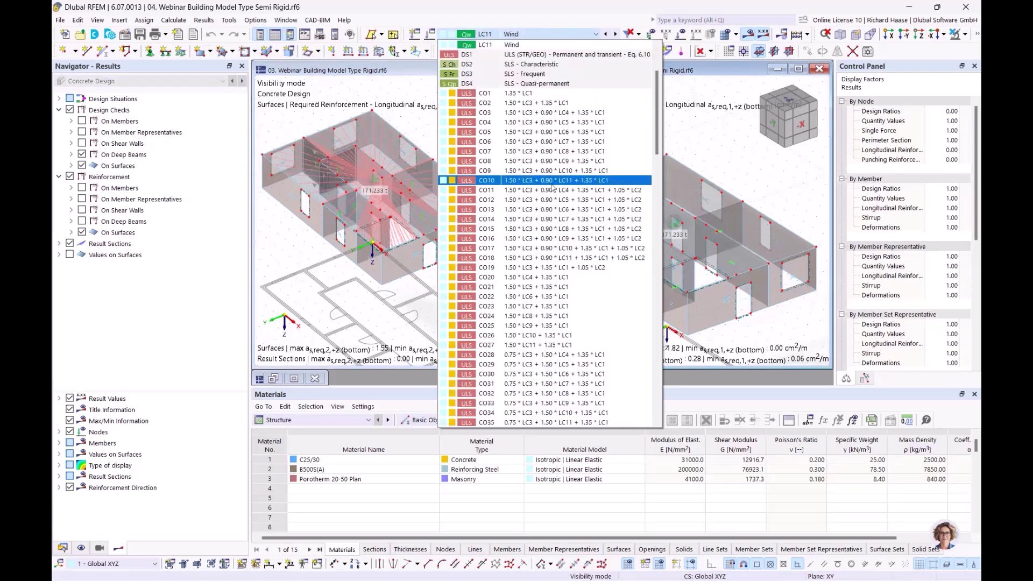
left_click(550, 278)
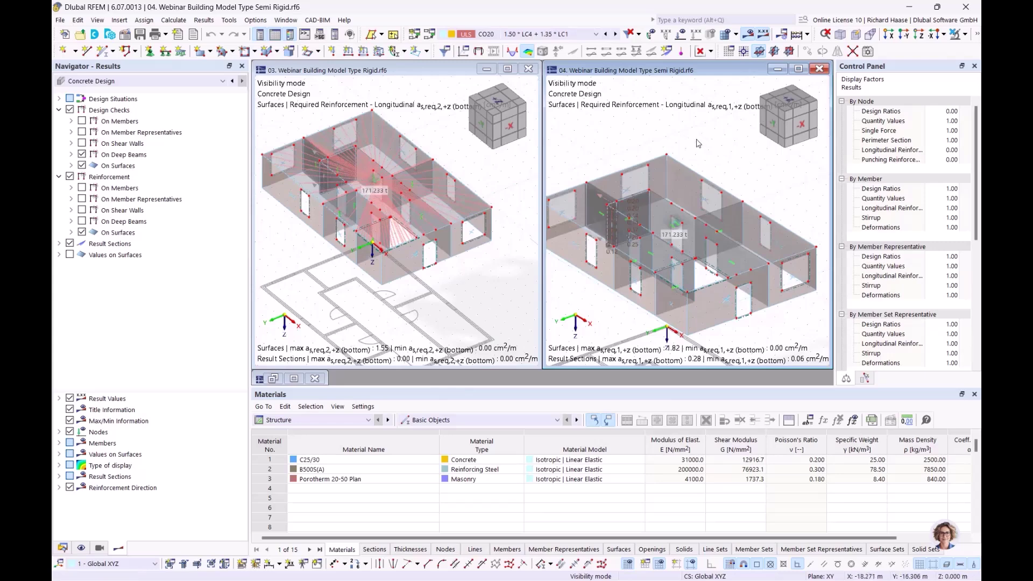
scroll(698, 143, "down", 1)
middle_click_drag(698, 144, 689, 171, "ctrl")
scroll(688, 171, "down", 2)
left_click(436, 187)
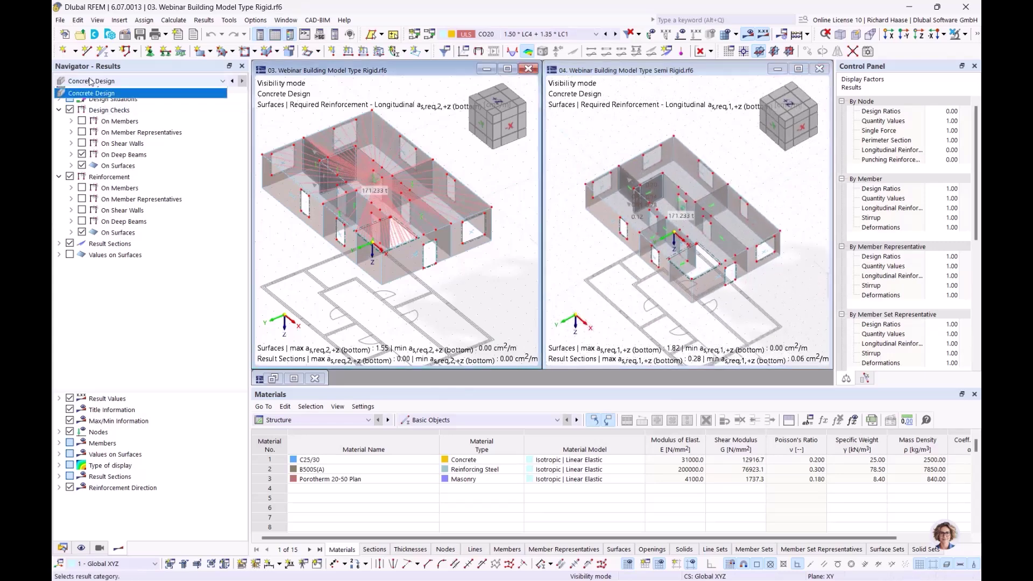
- Show the Rigid model's static-analysis mx moments from the Floors | Local 2D Calculation
left_click(83, 90)
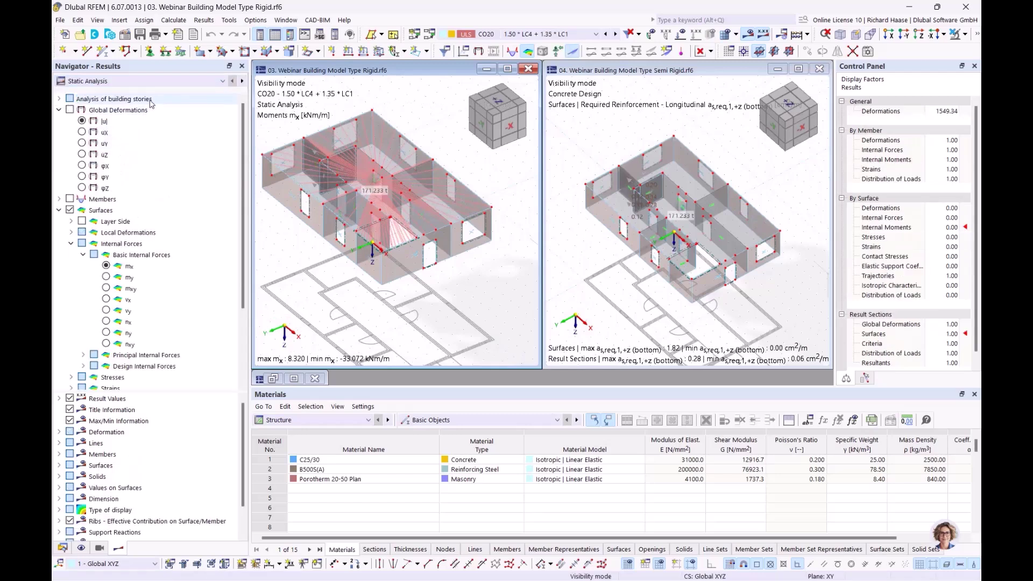
left_click(93, 101)
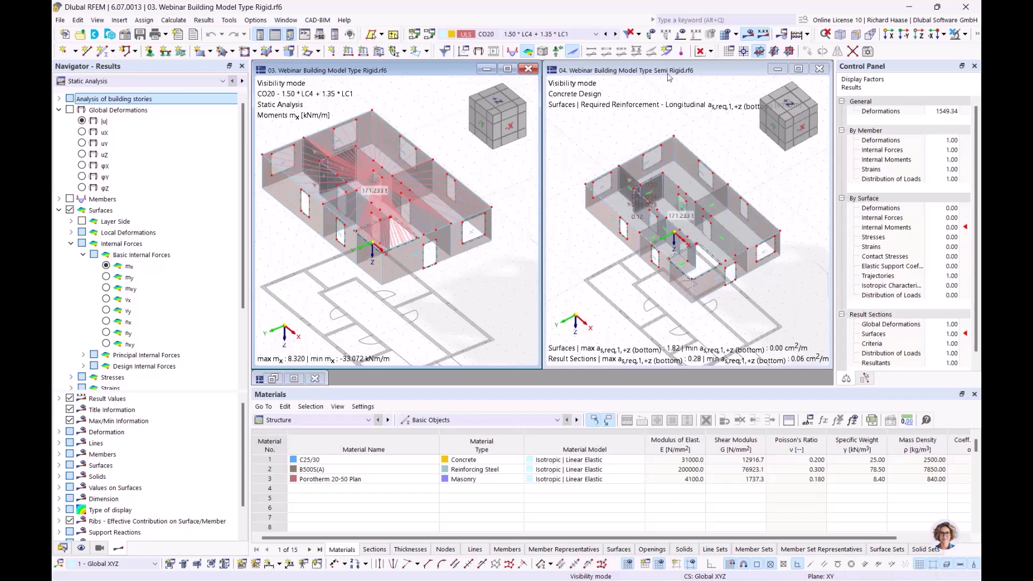
left_click(59, 99)
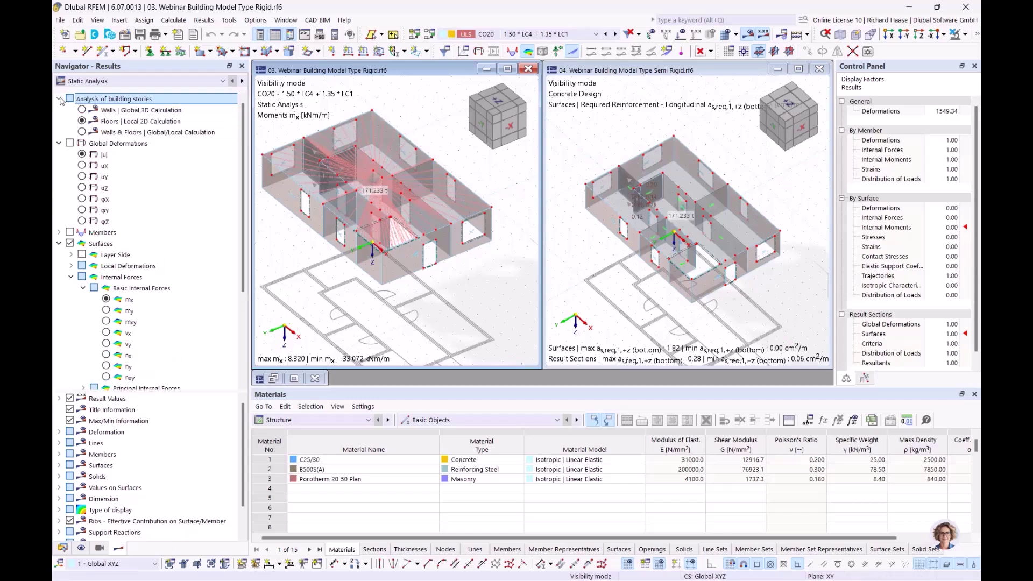
left_click(81, 121)
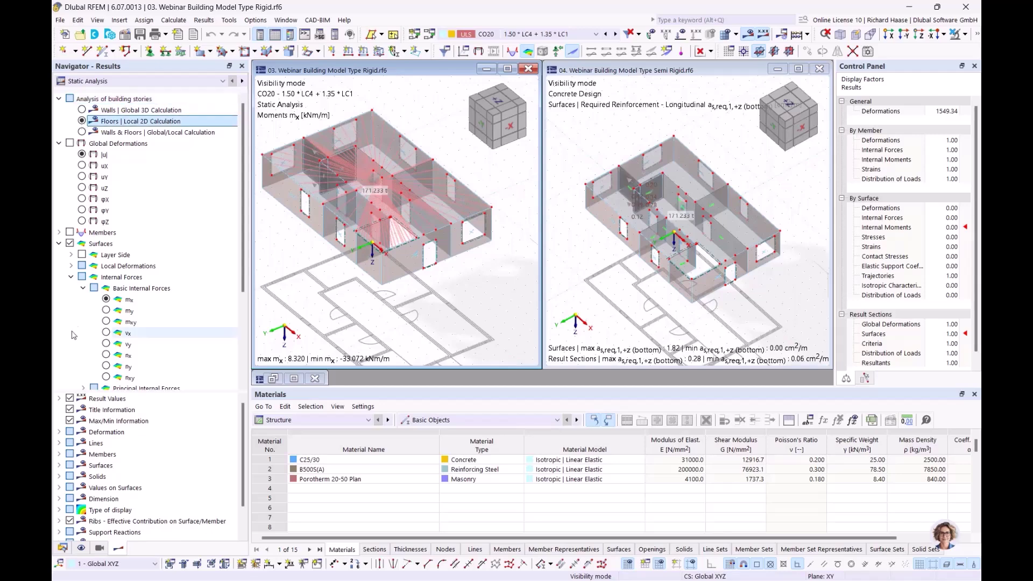
left_click(106, 299)
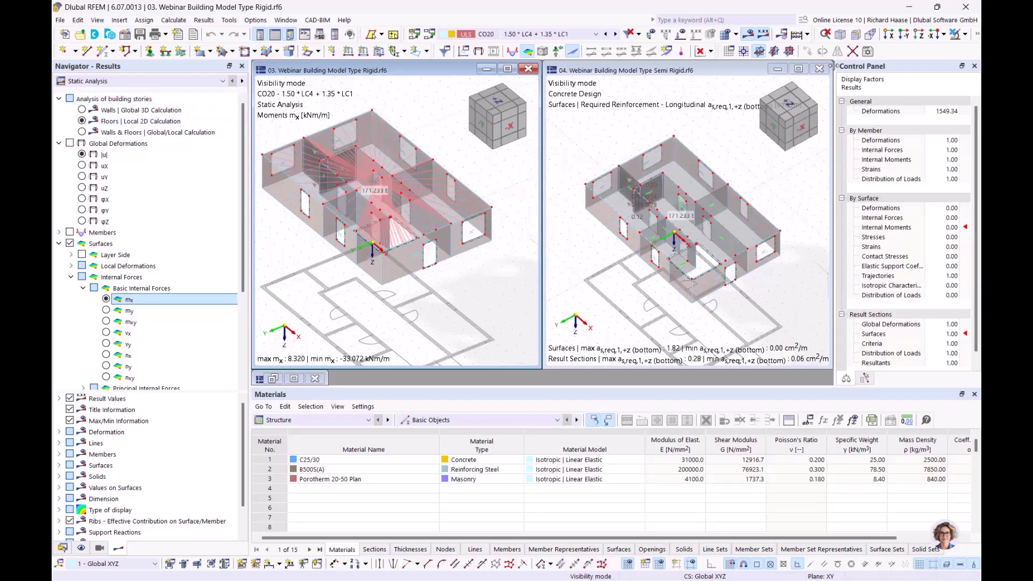
left_click(712, 52)
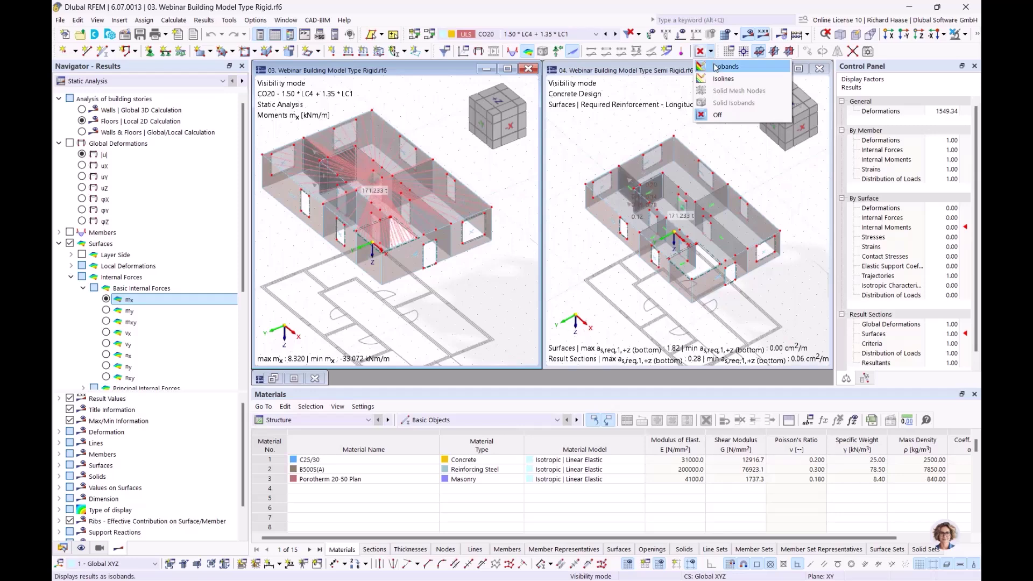
- Display results as isobands in both windows and switch Semi Rigid to Static Analysis
left_click(715, 67)
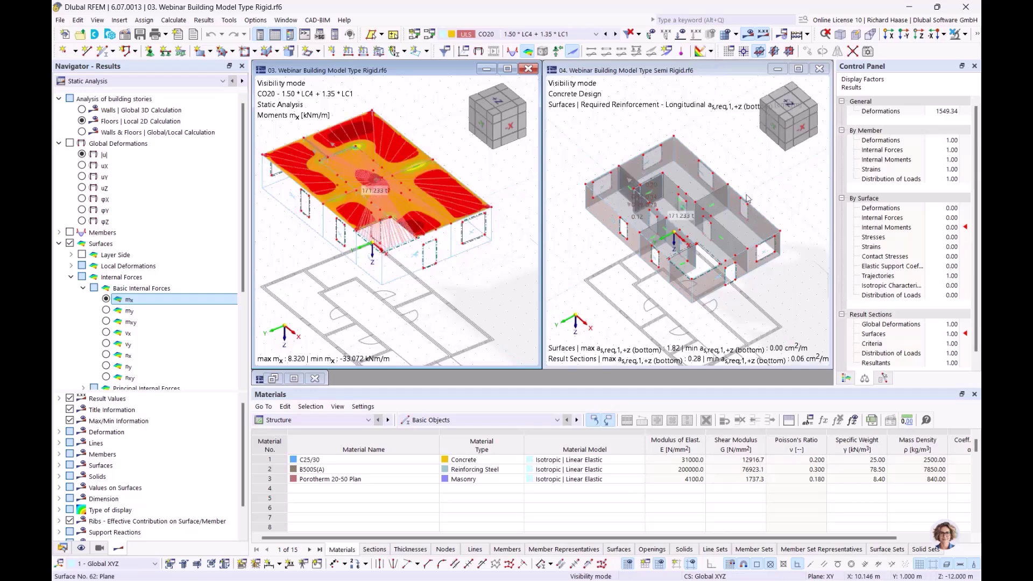
left_click(714, 70)
left_click(712, 52)
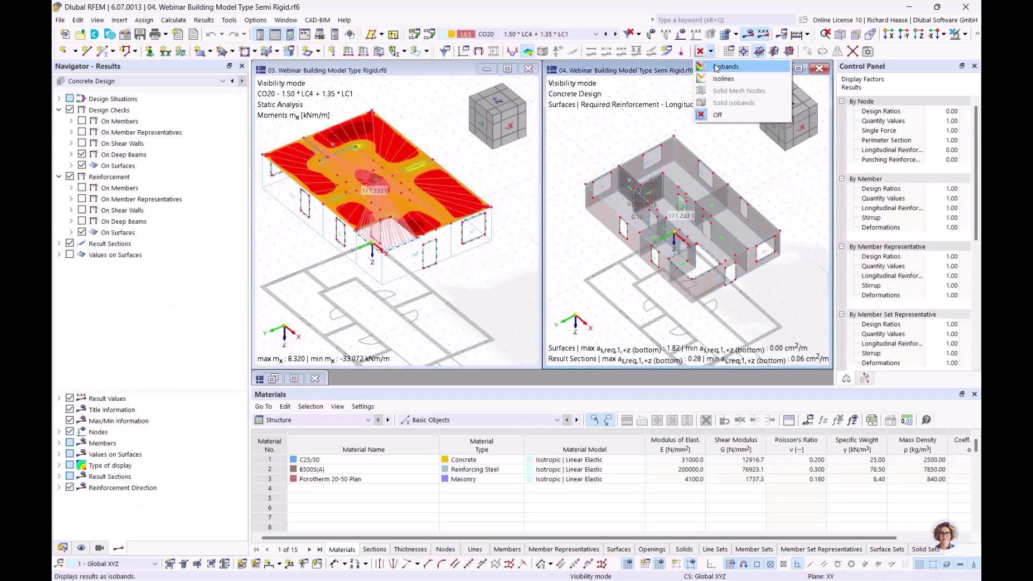
left_click(715, 67)
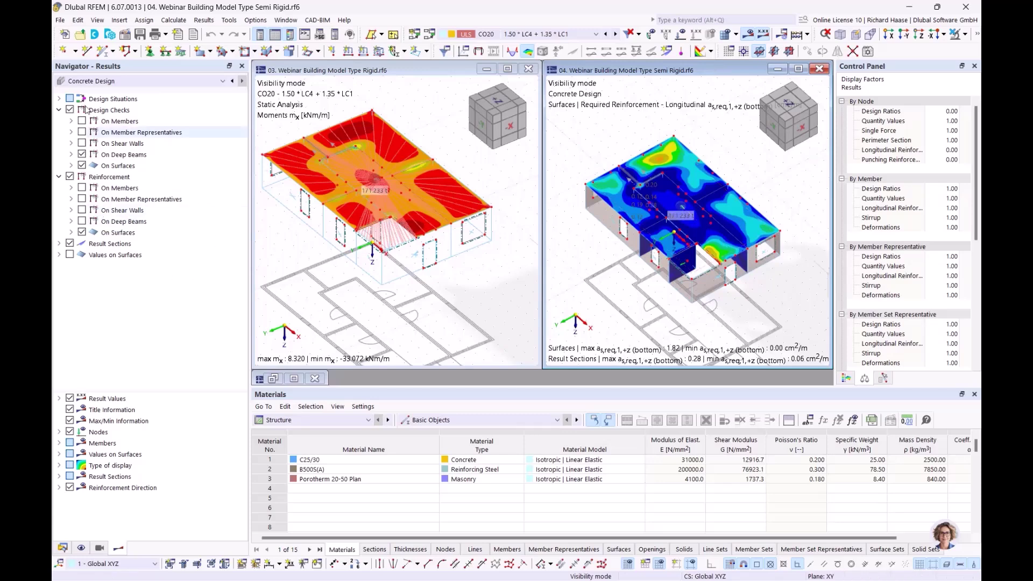
left_click(89, 80)
left_click(90, 91)
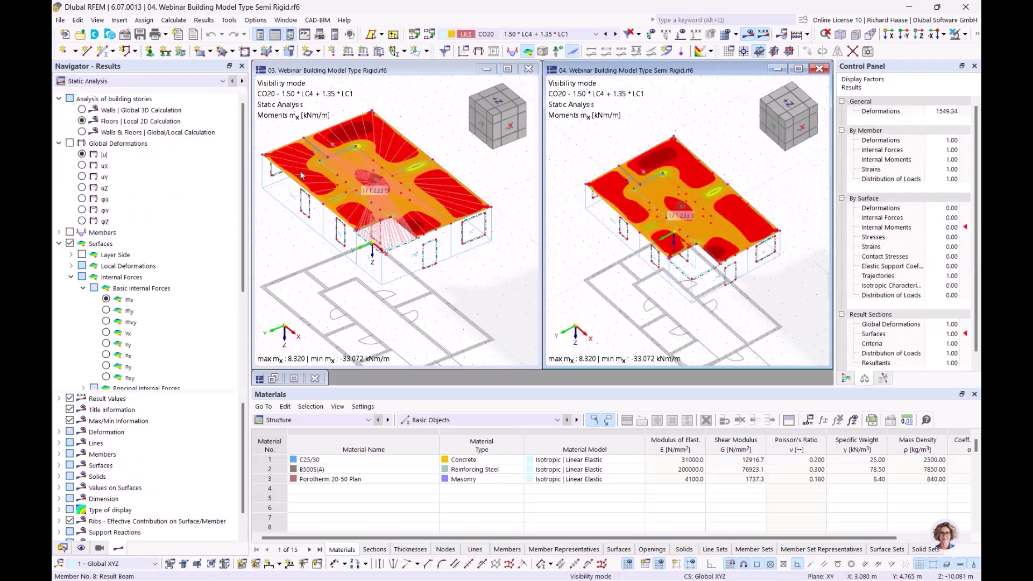
- Rotate both views slightly and show the Semi Rigid model's global deformations |u|
left_click(494, 303)
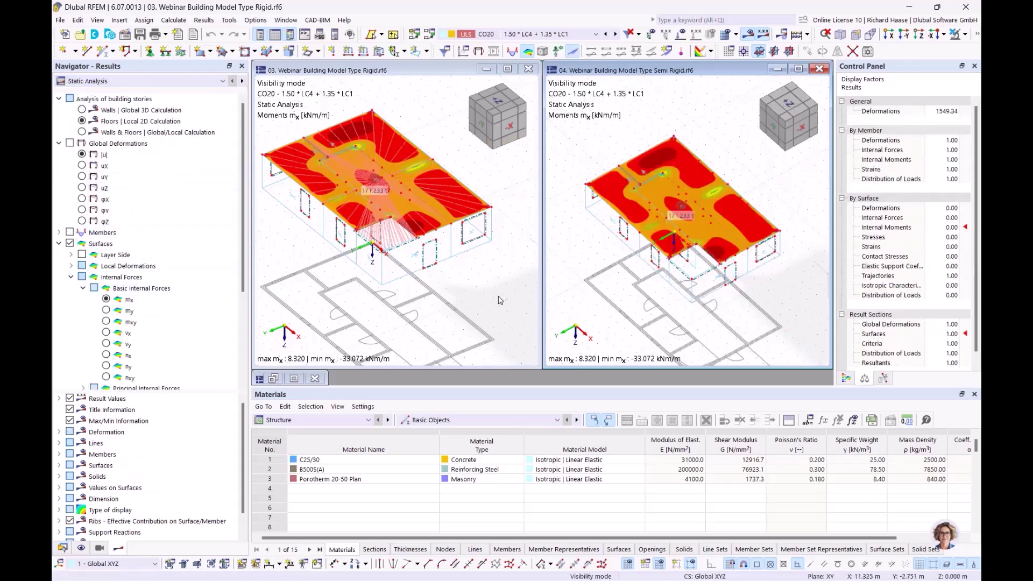
middle_click_drag(469, 308, 421, 135, "ctrl")
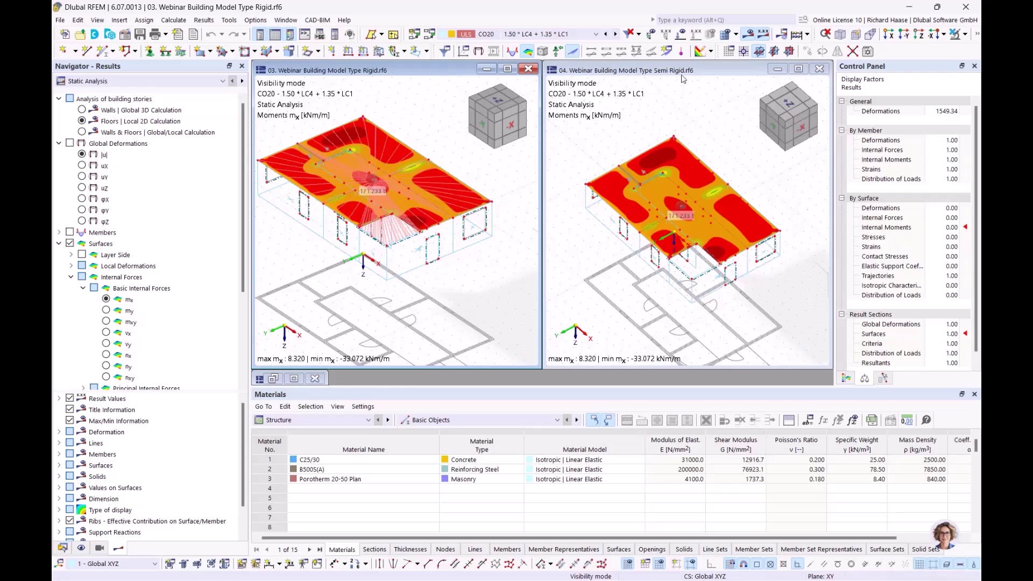
left_click(631, 308)
middle_click_drag(603, 159, 611, 145, "ctrl")
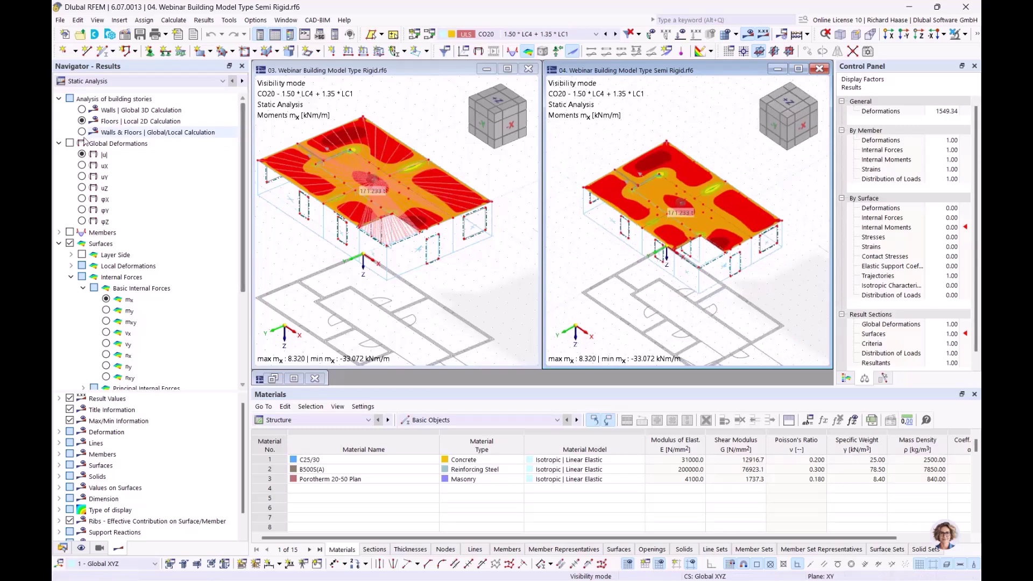
left_click(102, 154)
left_click(435, 256)
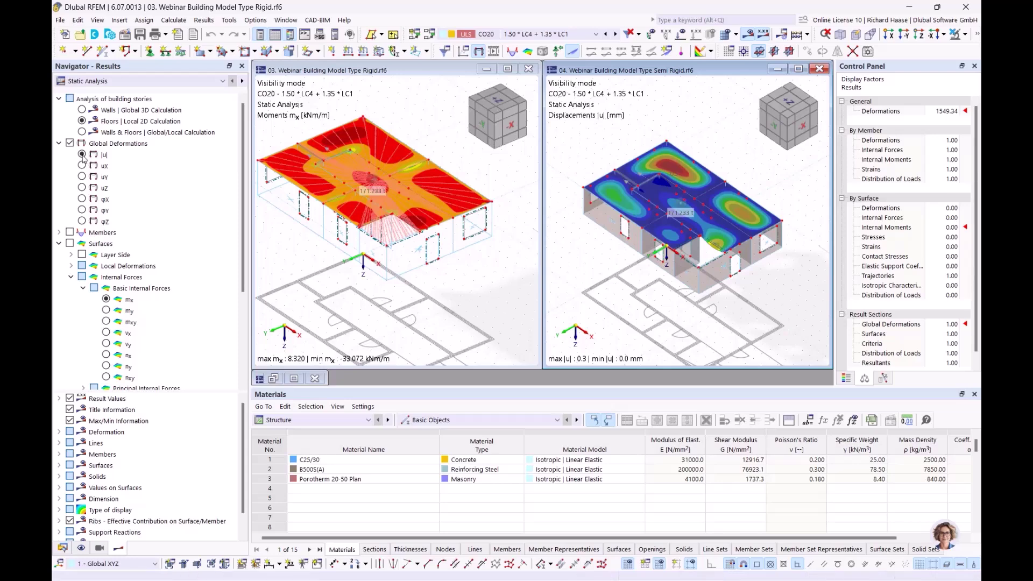
- Show the Rigid model's global deformations |u| from a steeper angle, reviewing the Floors and Walls calculation types
left_click(70, 144)
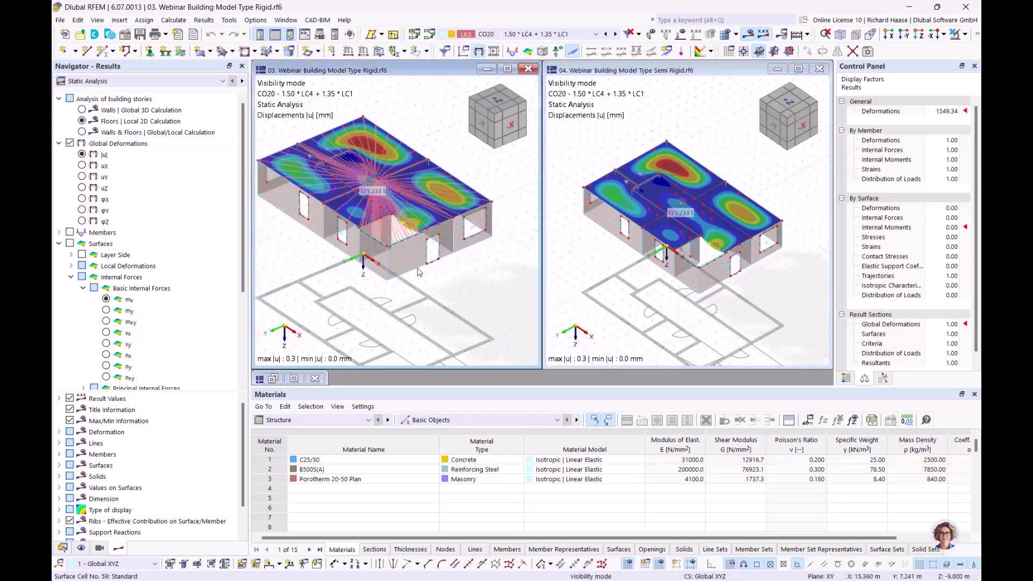
middle_click_drag(449, 288, 442, 304, "ctrl")
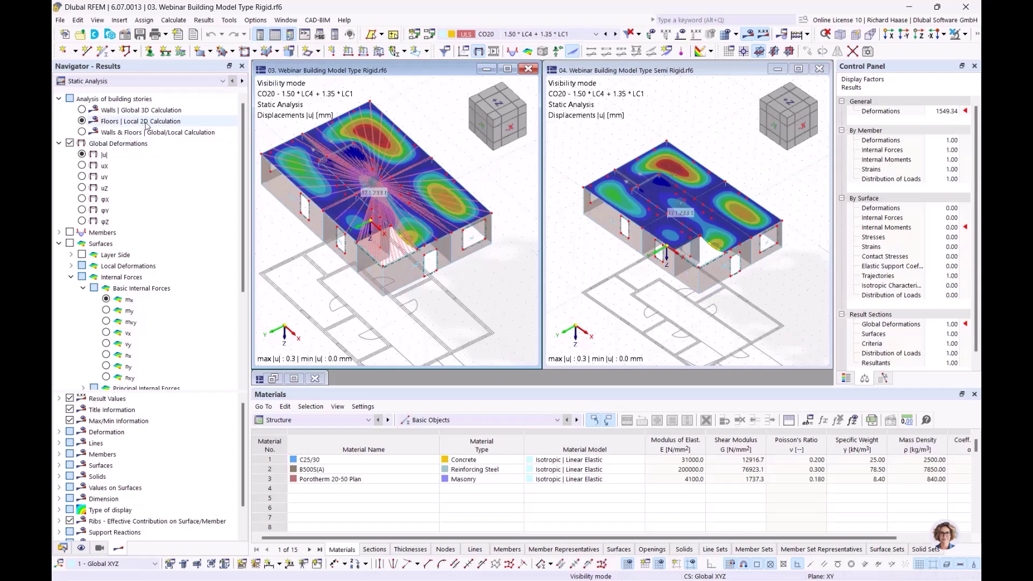
left_click(154, 123)
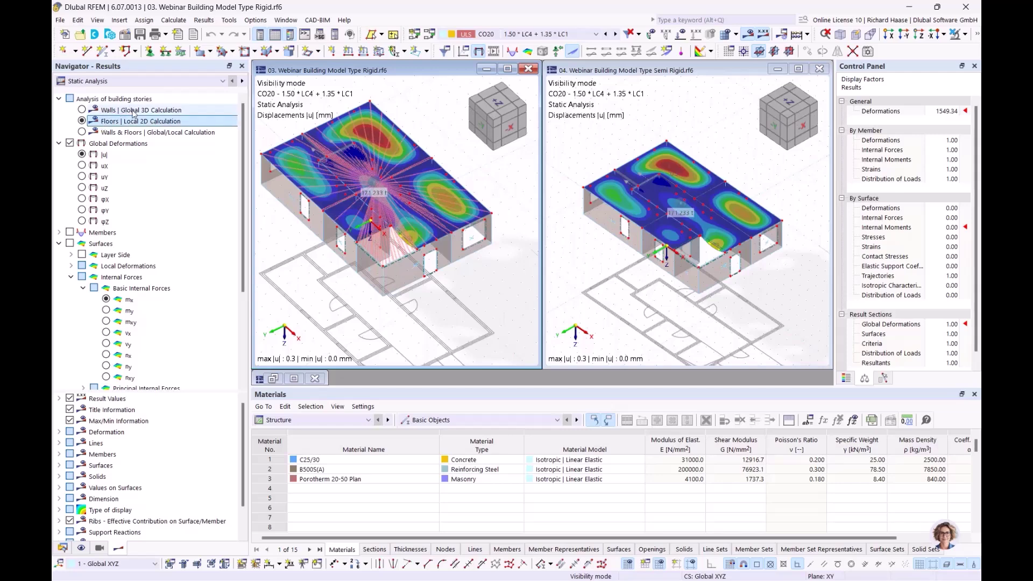
left_click(129, 109)
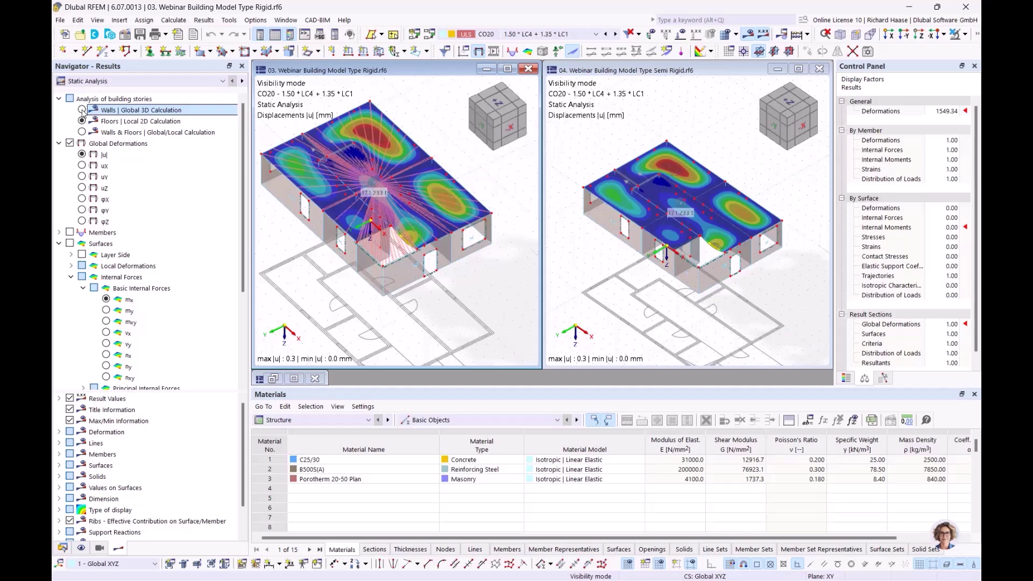
- Show wall axial forces nx from Walls | Global 3D Calculation in both models
left_click(81, 110)
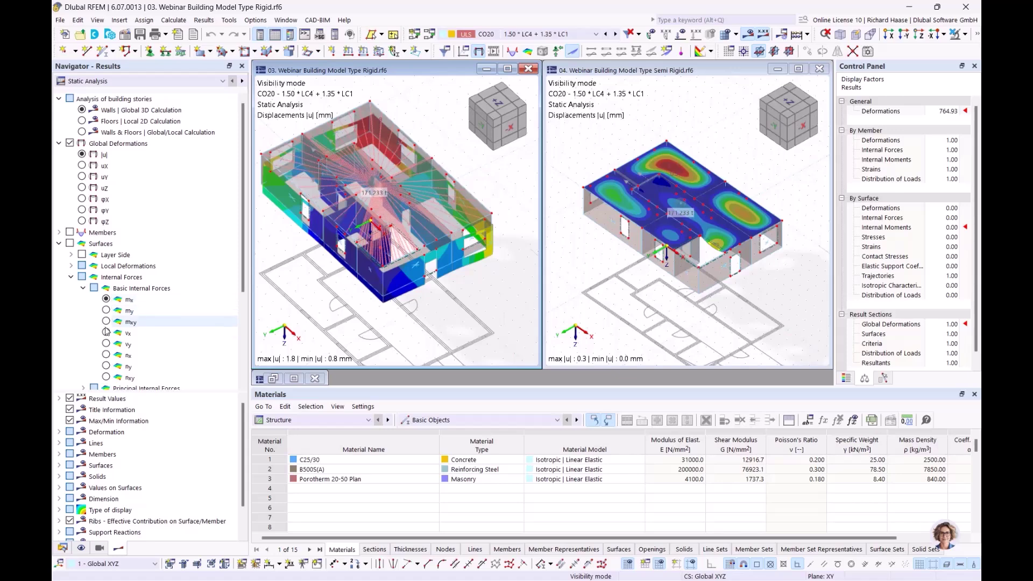
left_click(106, 356)
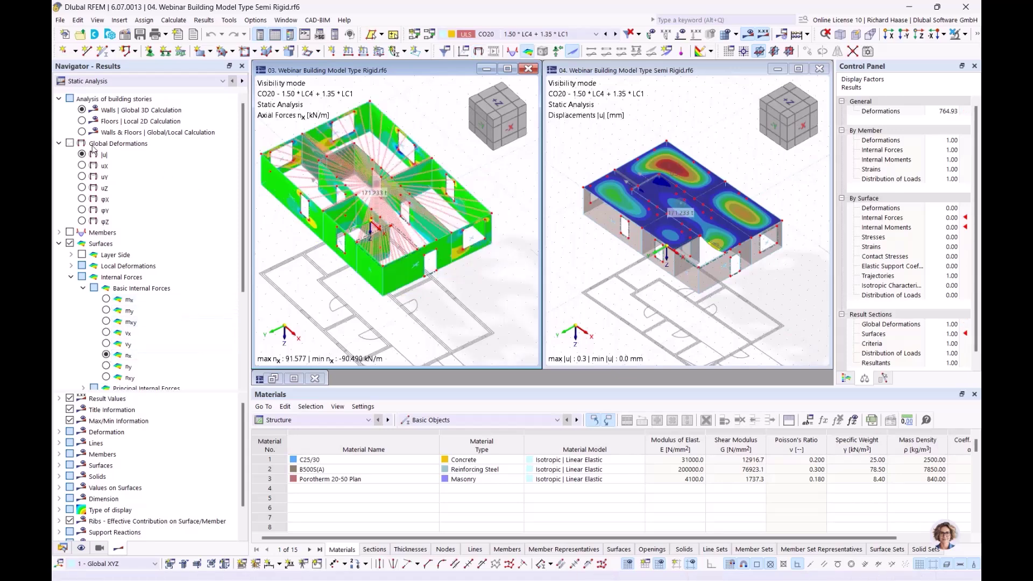
left_click(83, 110)
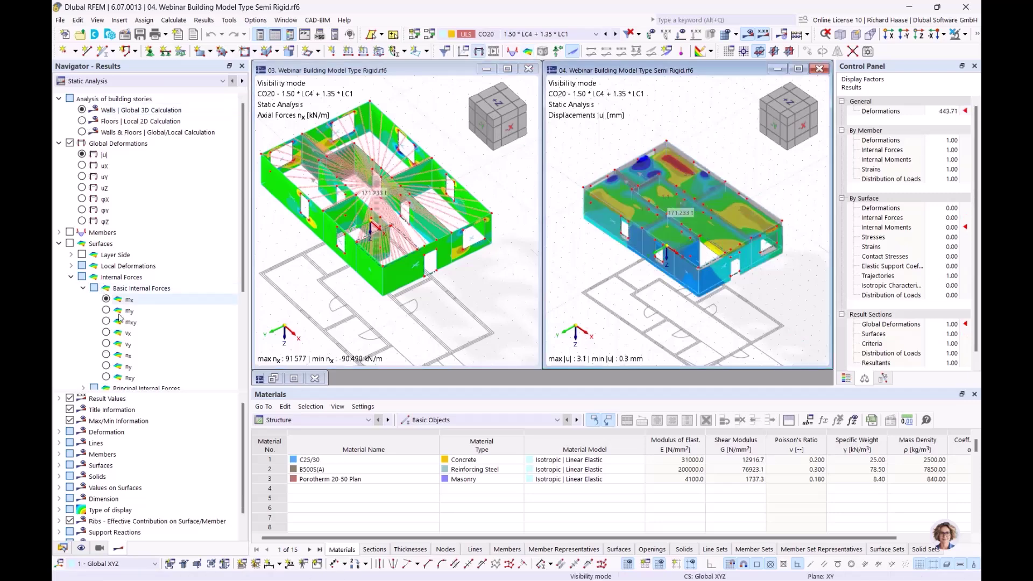
left_click(106, 355)
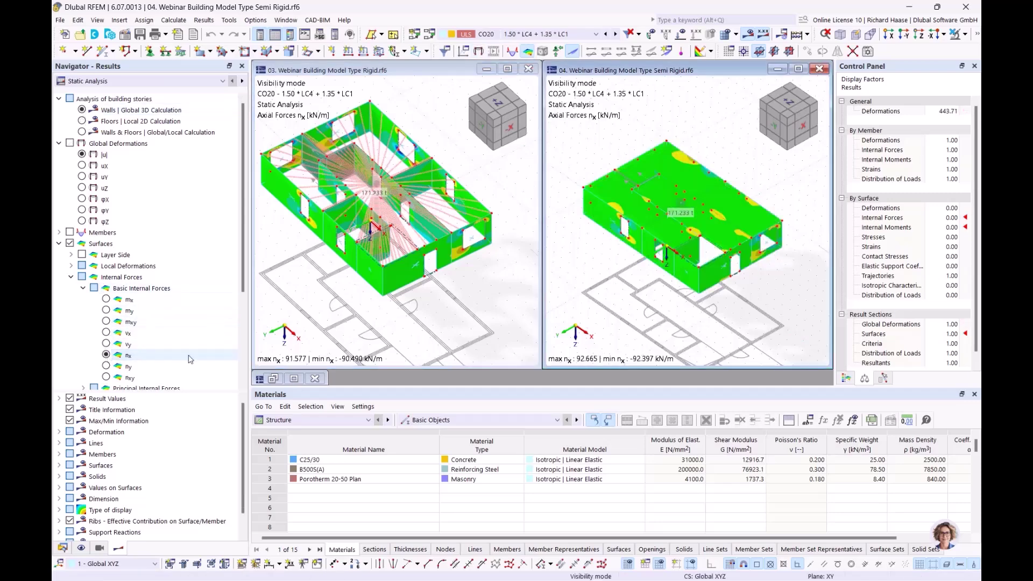
- Orbit, pan and zoom the Rigid model to inspect its nx axial forces
left_click(532, 264)
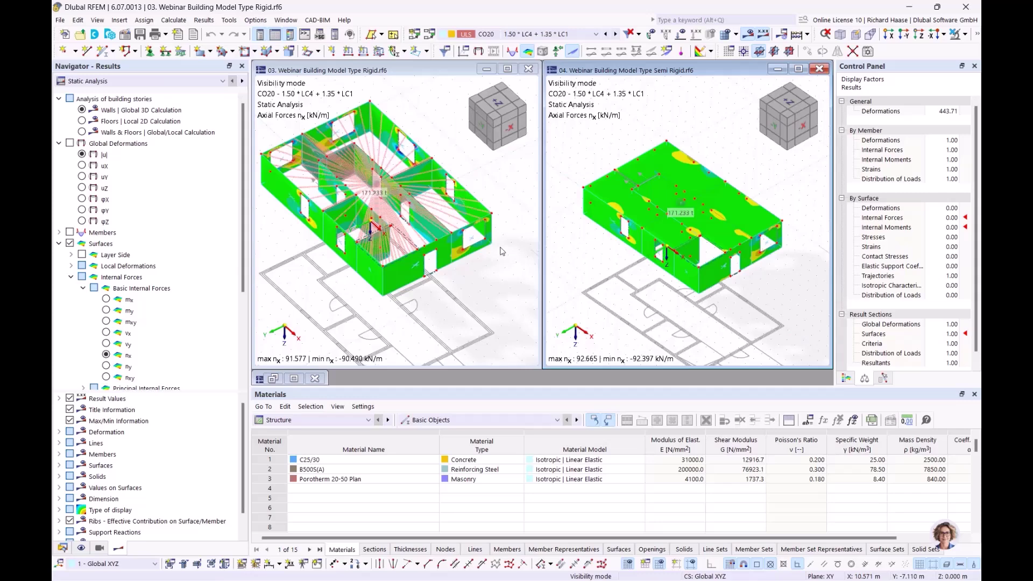
middle_click_drag(456, 311, 442, 240, "ctrl")
scroll(442, 240, "up", 5)
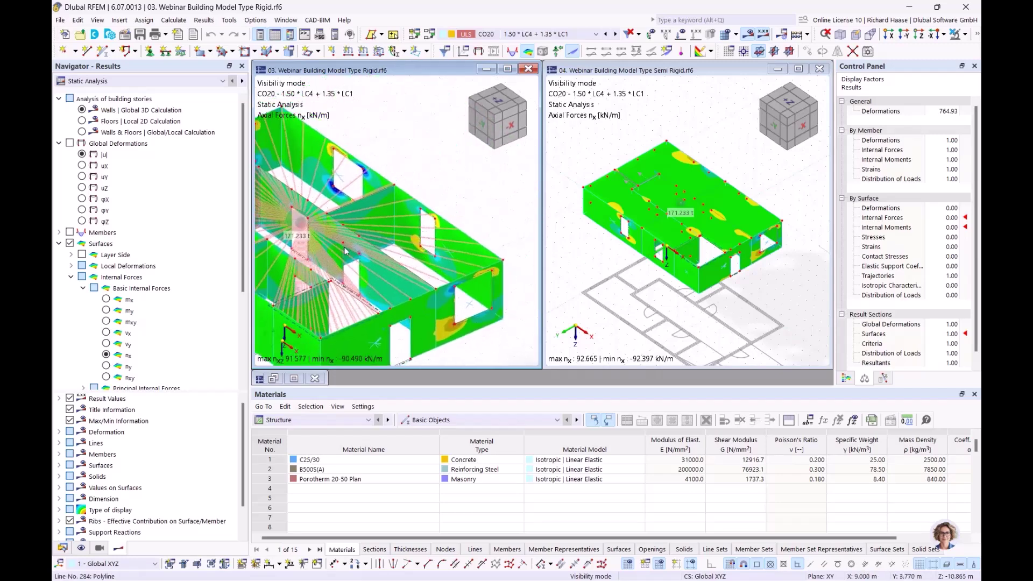
scroll(345, 250, "down", 3)
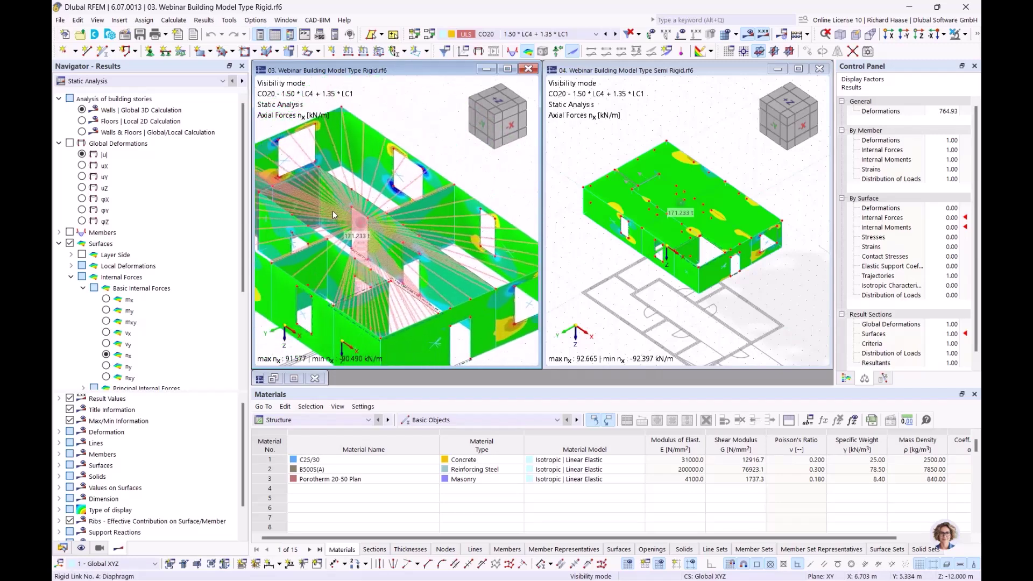
mouse_move(332, 214)
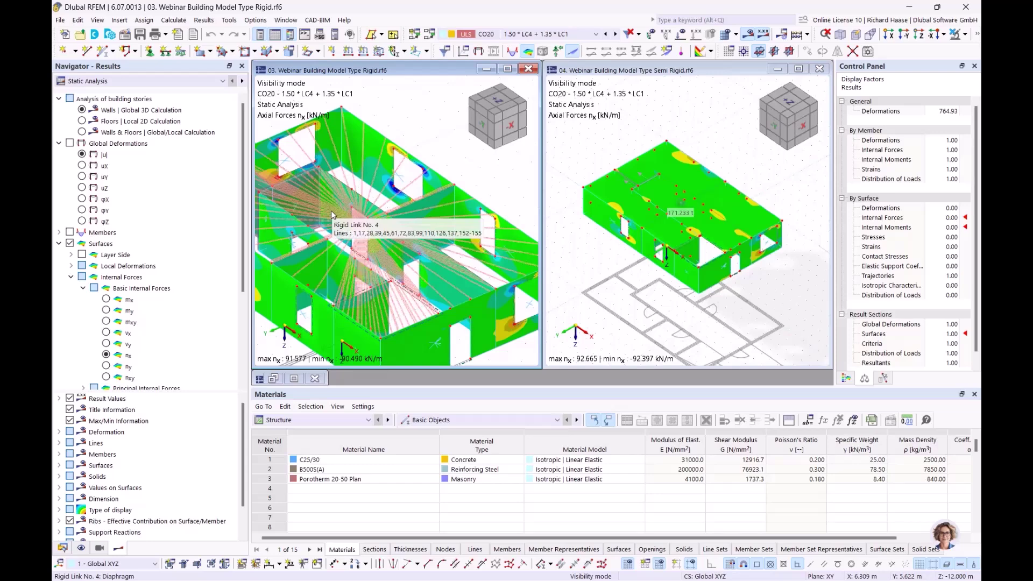
middle_click_drag(332, 215, 433, 165, "ctrl")
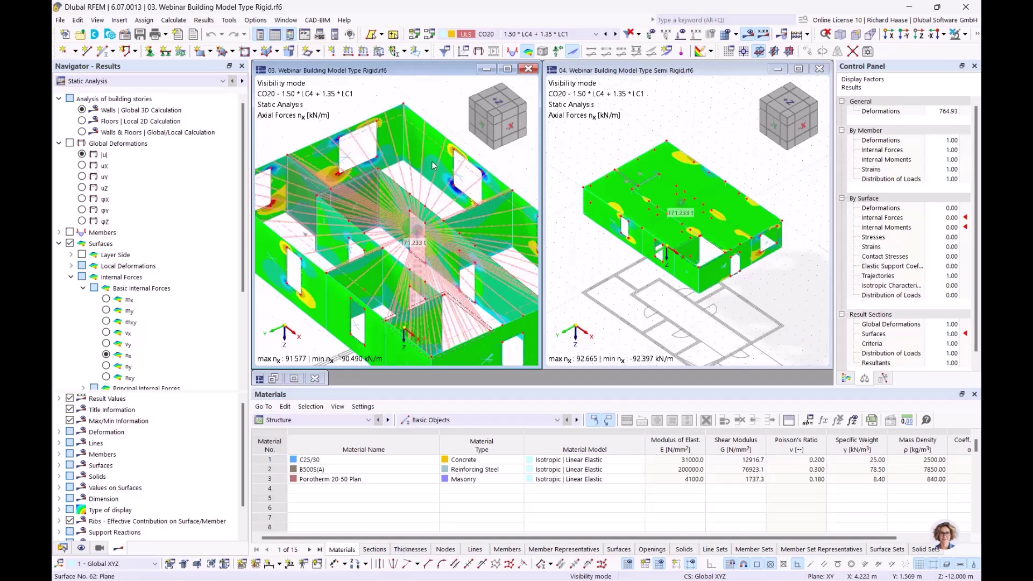
mouse_move(433, 165)
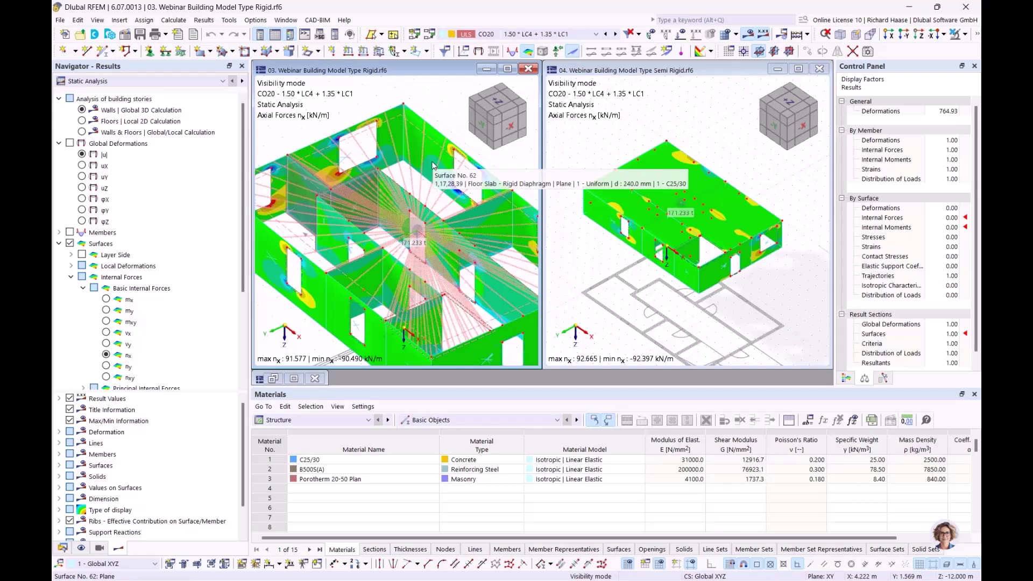
middle_click_drag(423, 181, 403, 157)
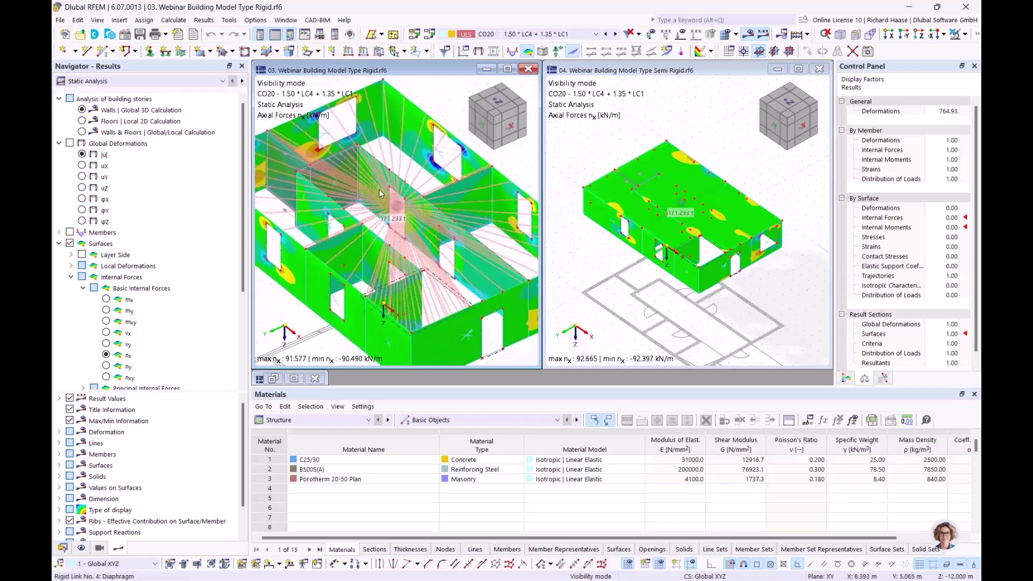
mouse_move(380, 193)
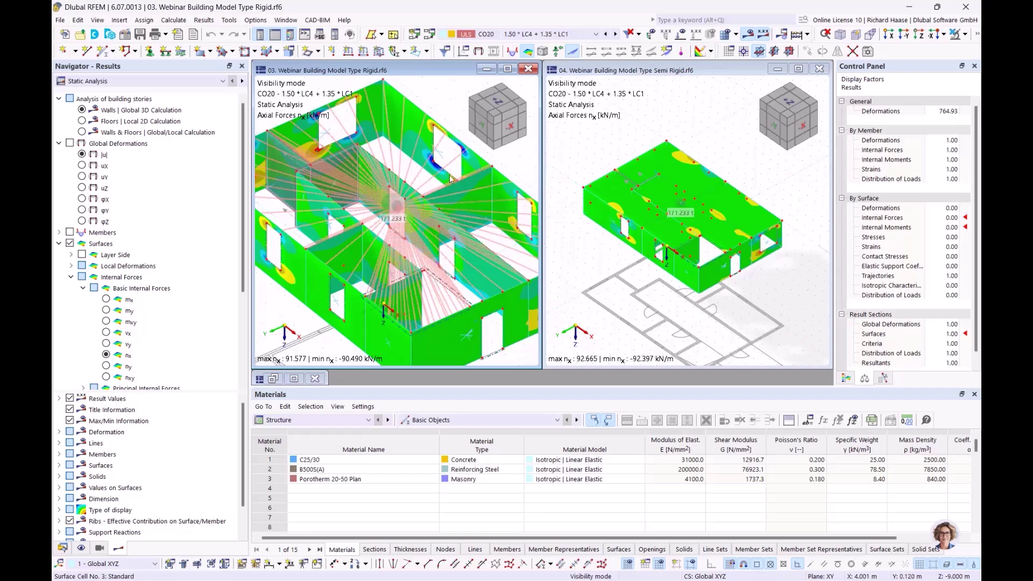
scroll(694, 202, "up", 1)
scroll(693, 198, "up", 1)
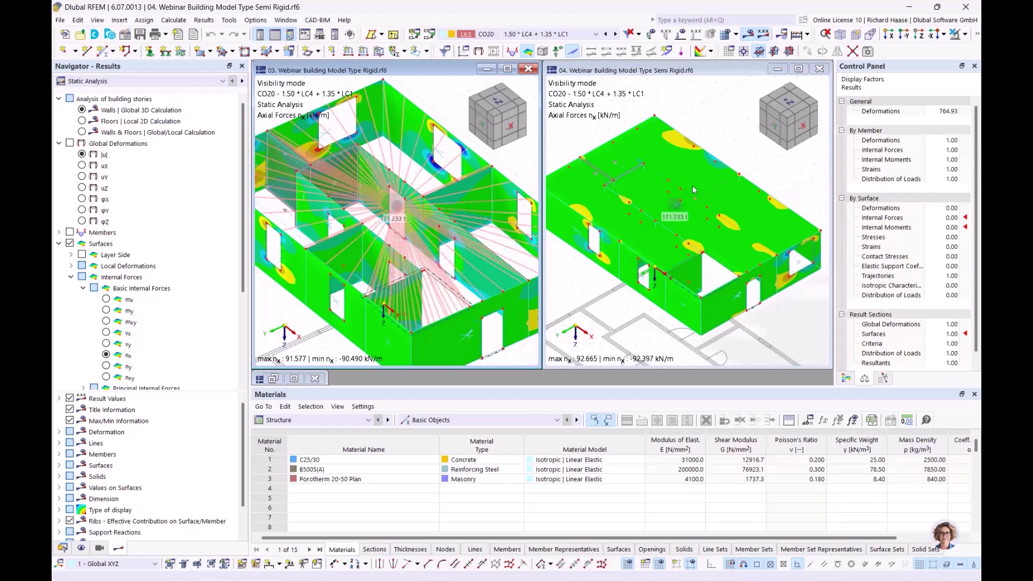
scroll(681, 207, "down", 1)
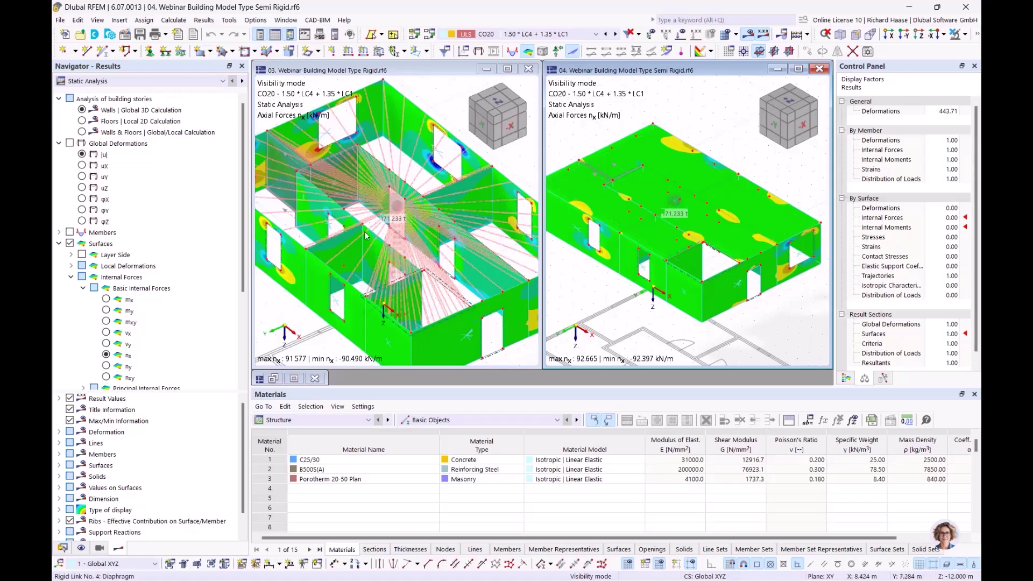
- Show wall displacements |u| in both models and label the Rigid model's surfaces with values
left_click(81, 155)
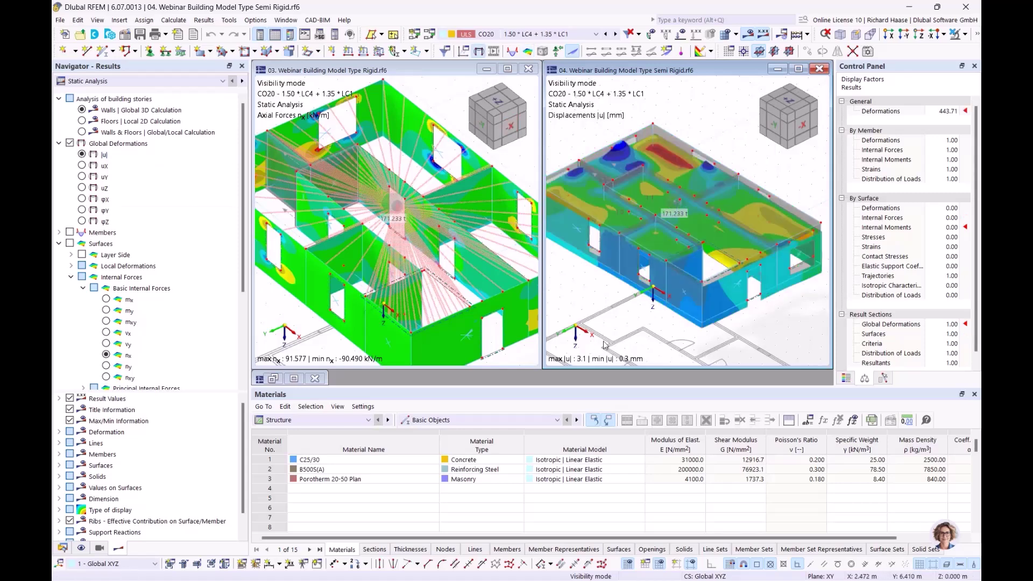
left_click(257, 285)
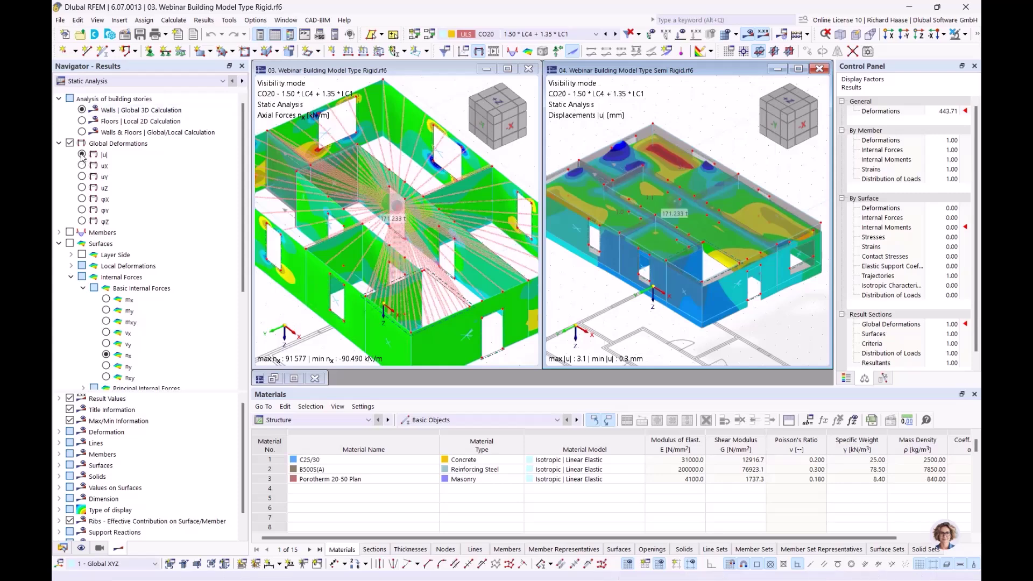
left_click(82, 155)
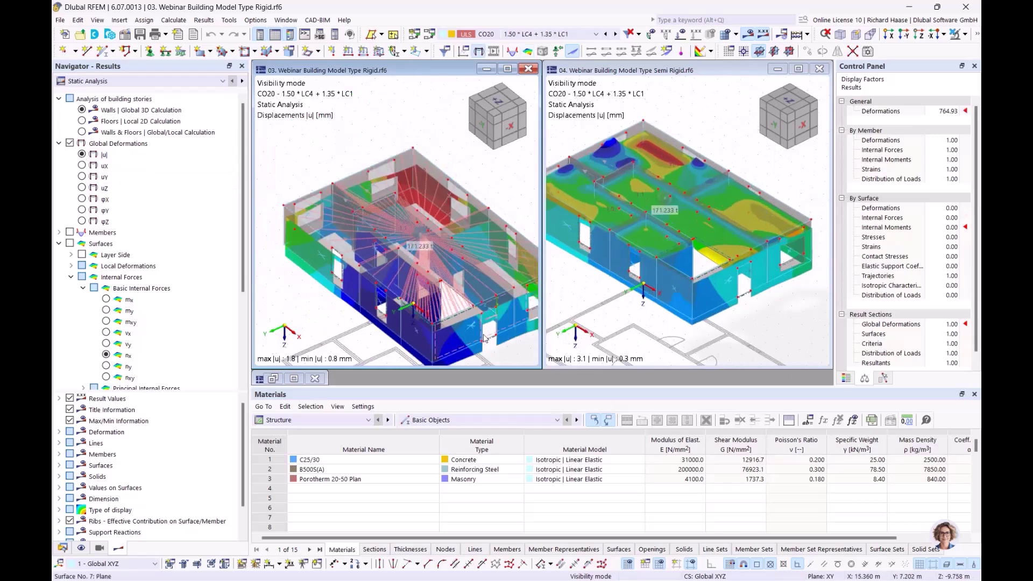
middle_click_drag(515, 347, 444, 324)
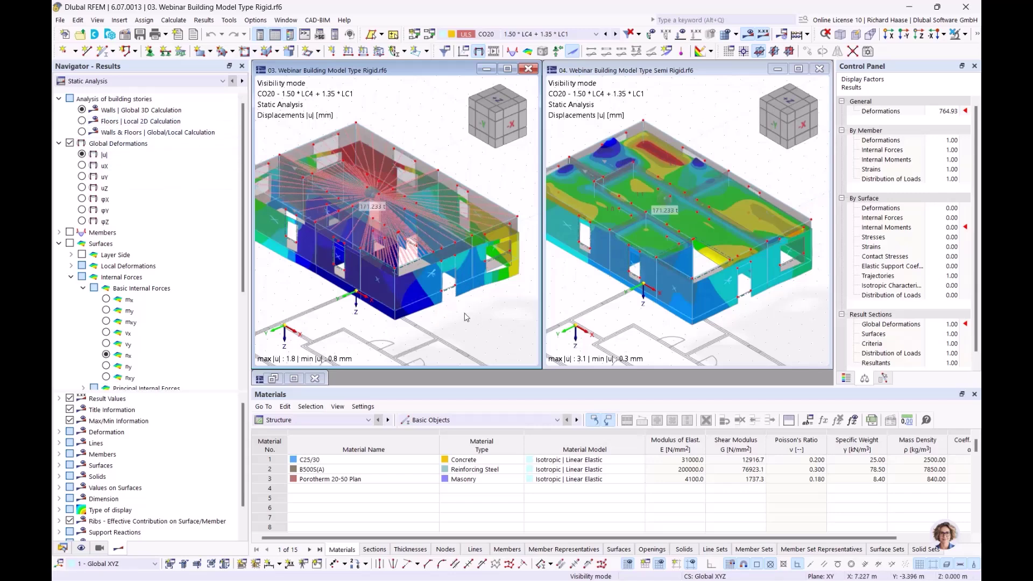
scroll(127, 426, "down", 1)
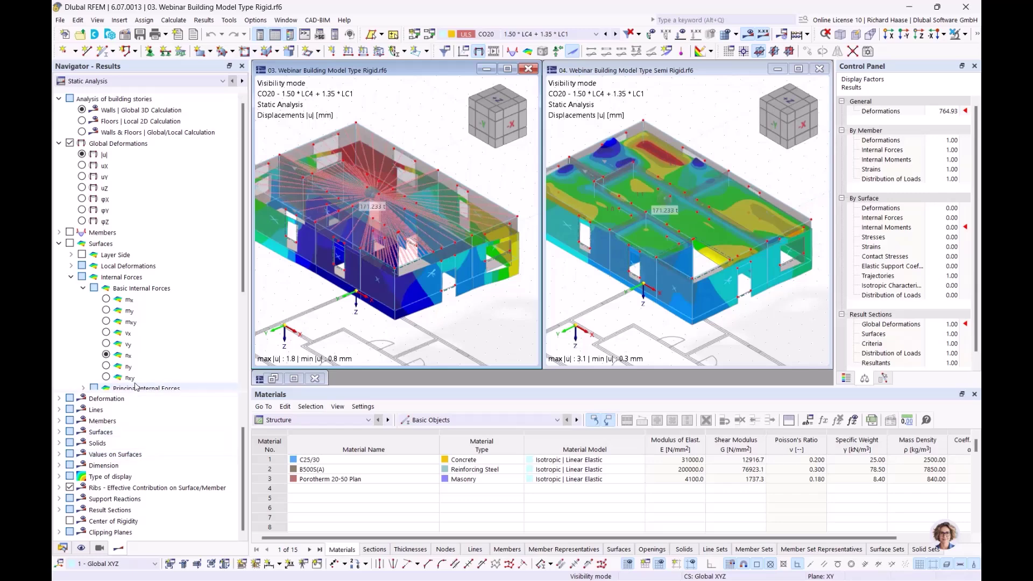
scroll(136, 384, "down", 4)
left_click(70, 366)
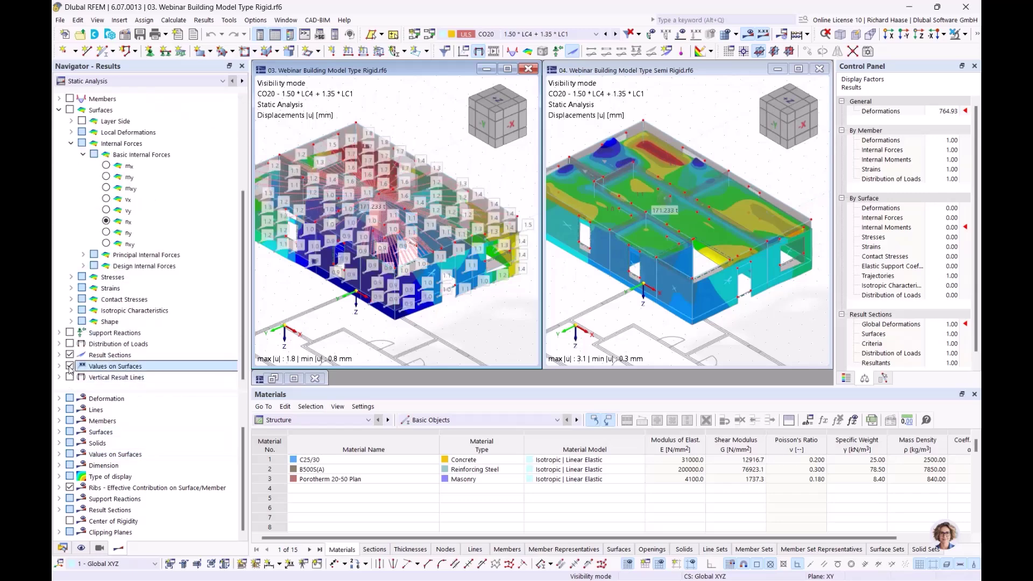
scroll(161, 141, "up", 4)
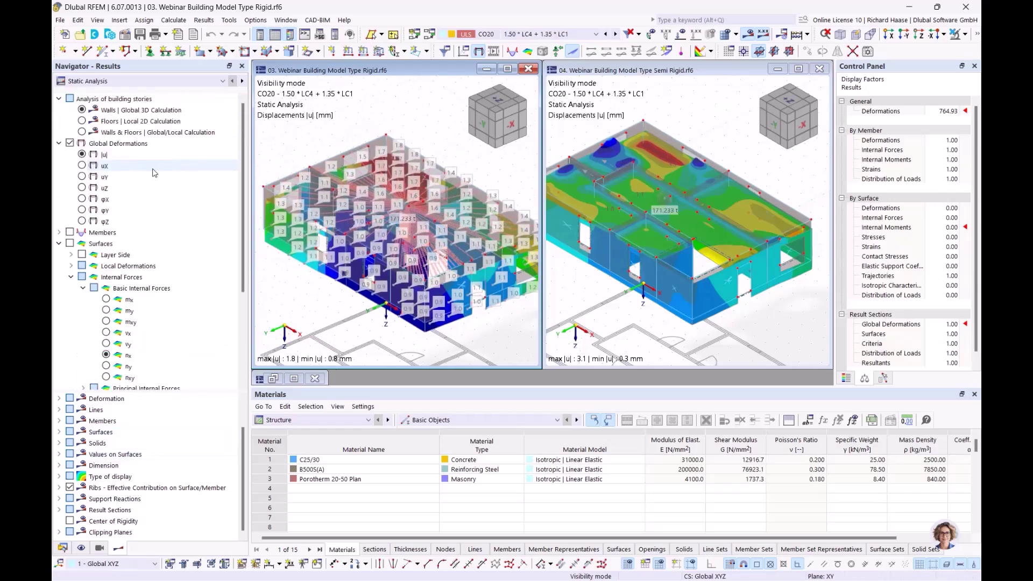
left_click(83, 110)
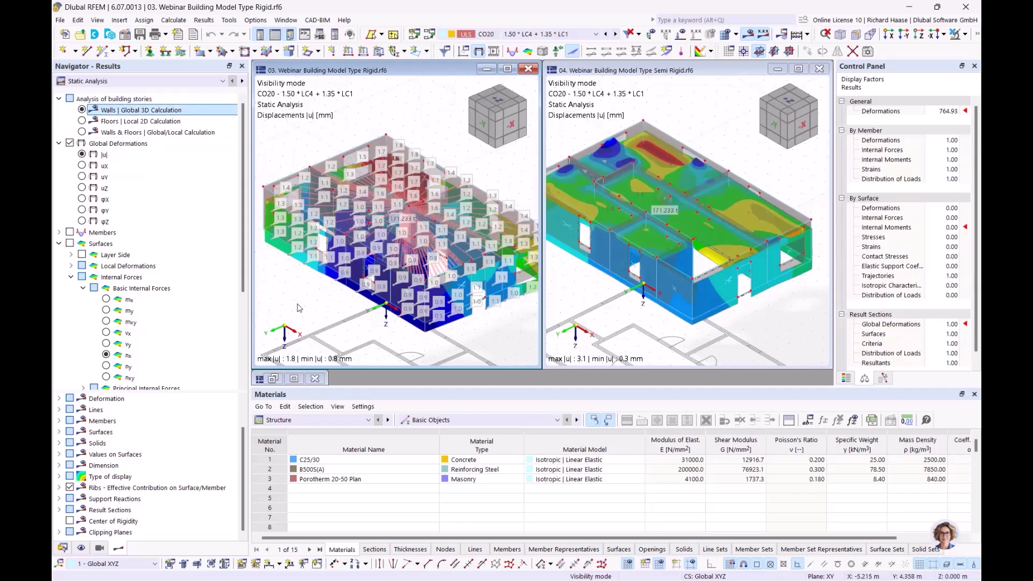
- Show mx moments on the Rigid model, maximized and orbited to view the whole building
left_click(106, 299)
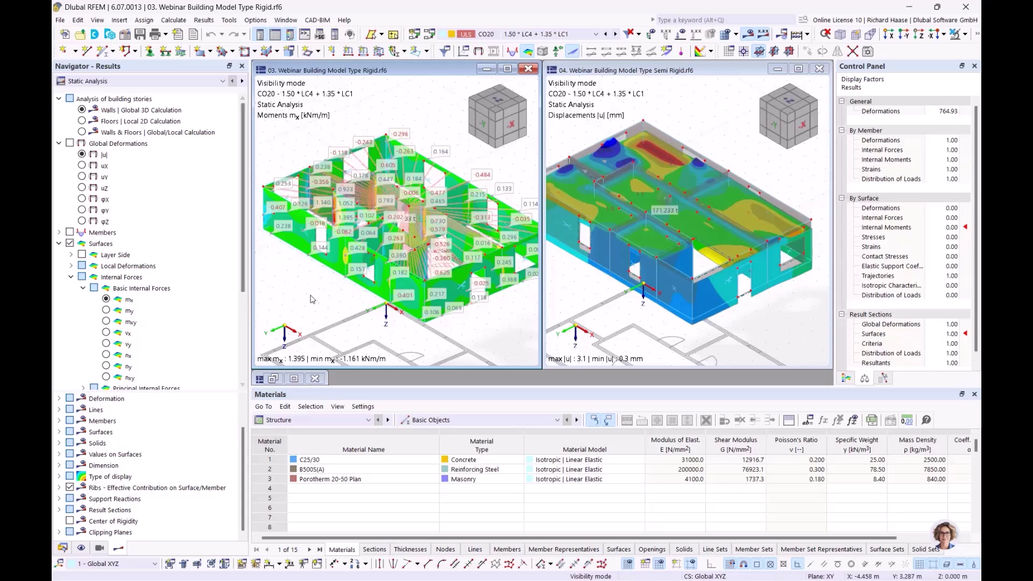
middle_click_drag(352, 298, 339, 308)
left_click(508, 69)
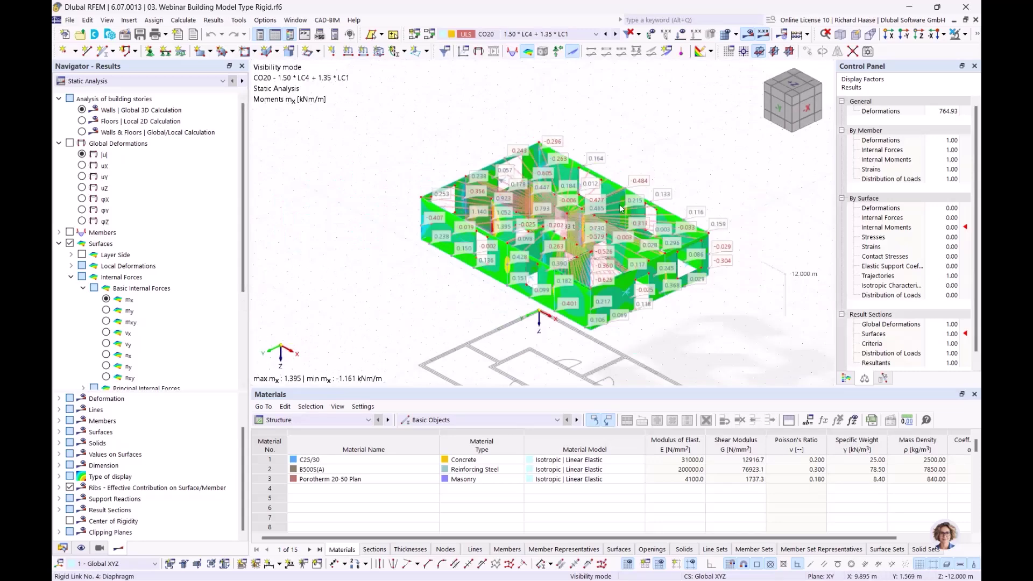
middle_click_drag(620, 206, 621, 171)
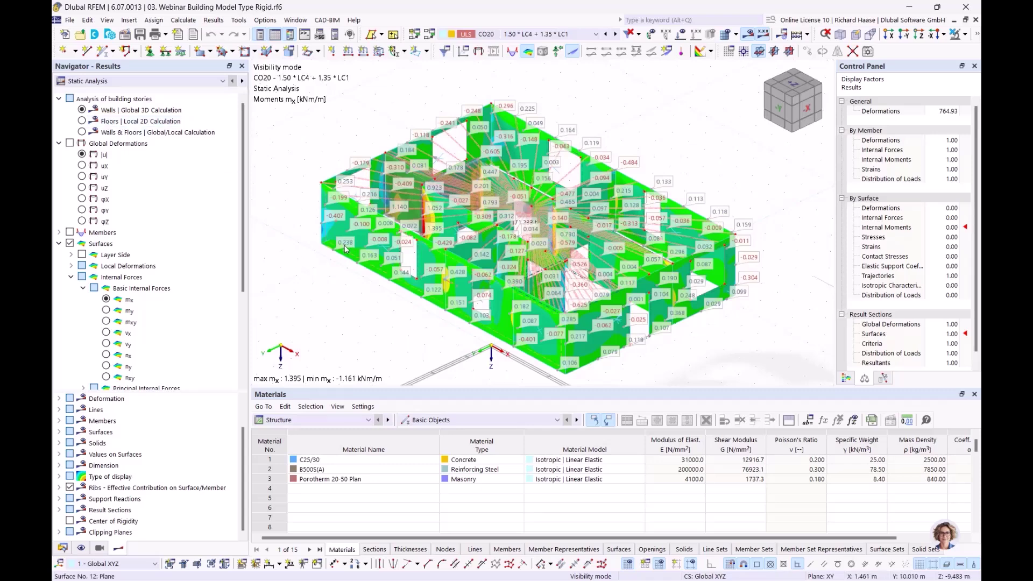
mouse_move(345, 248)
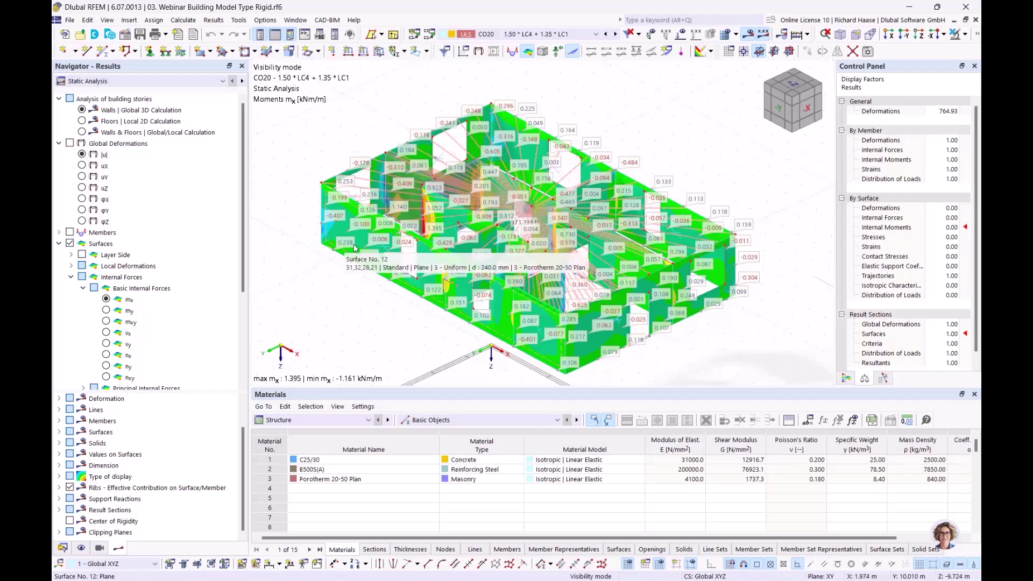
- Compare mx for Walls Global 3D, Floors Local 2D and combined Walls & Floors, ending on combined
left_click(82, 121)
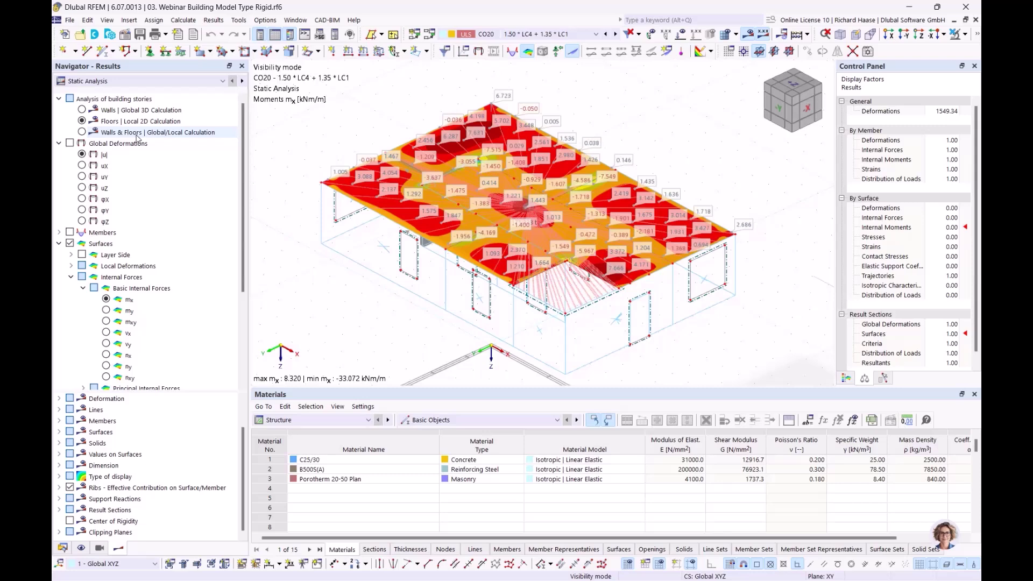
left_click(132, 121)
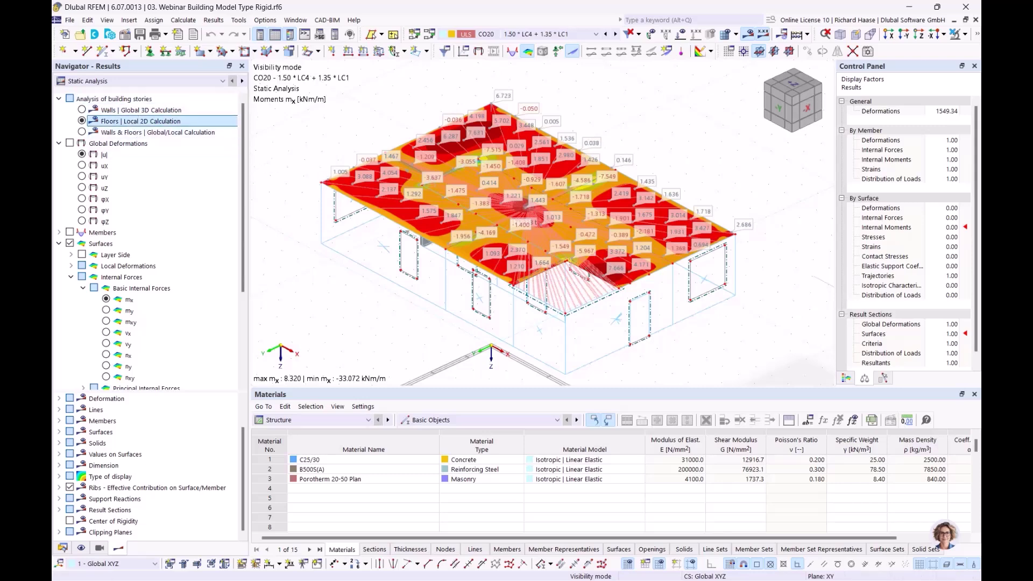
left_click(82, 132)
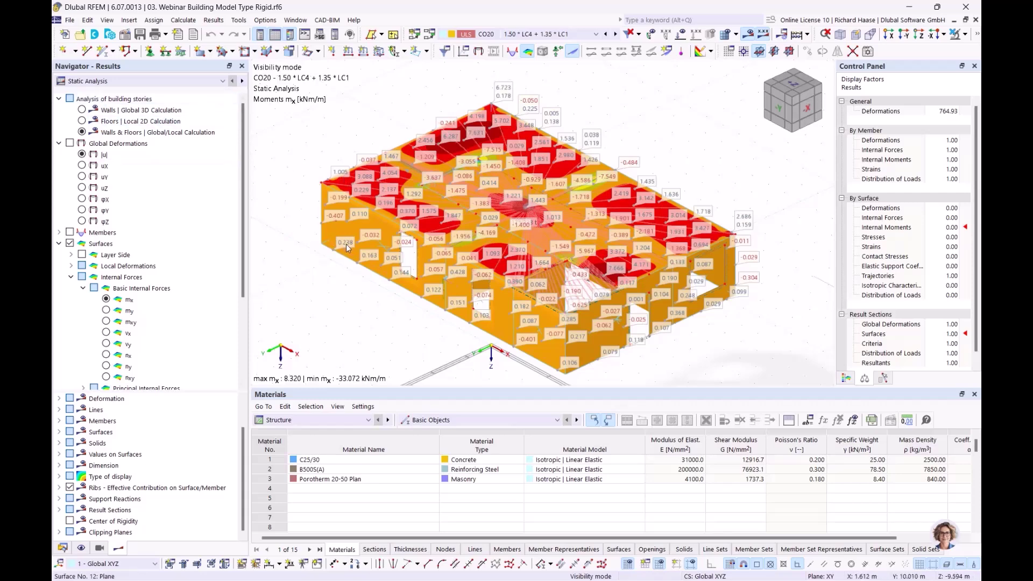
left_click(82, 110)
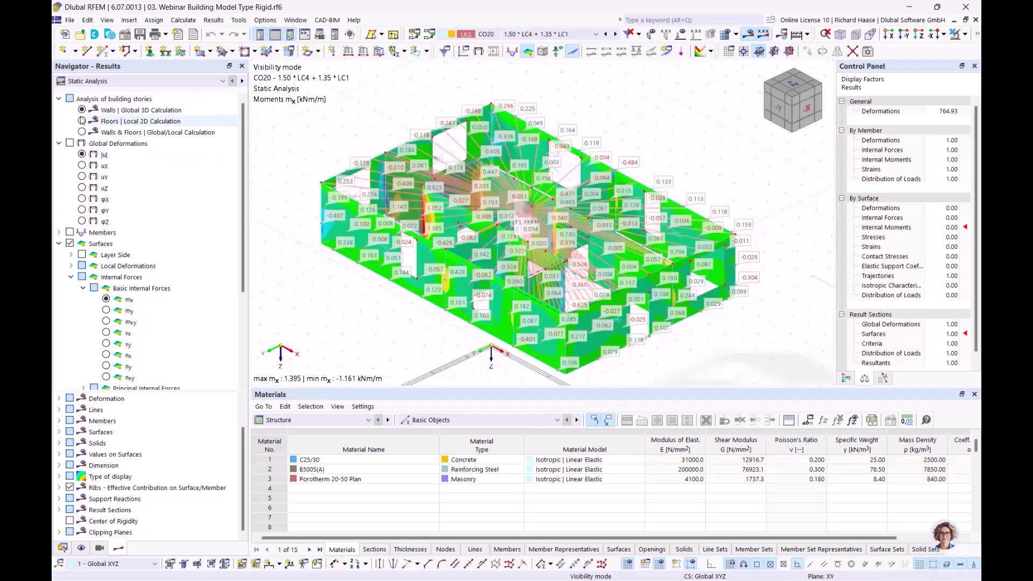
left_click(83, 120)
left_click(81, 110)
left_click(82, 121)
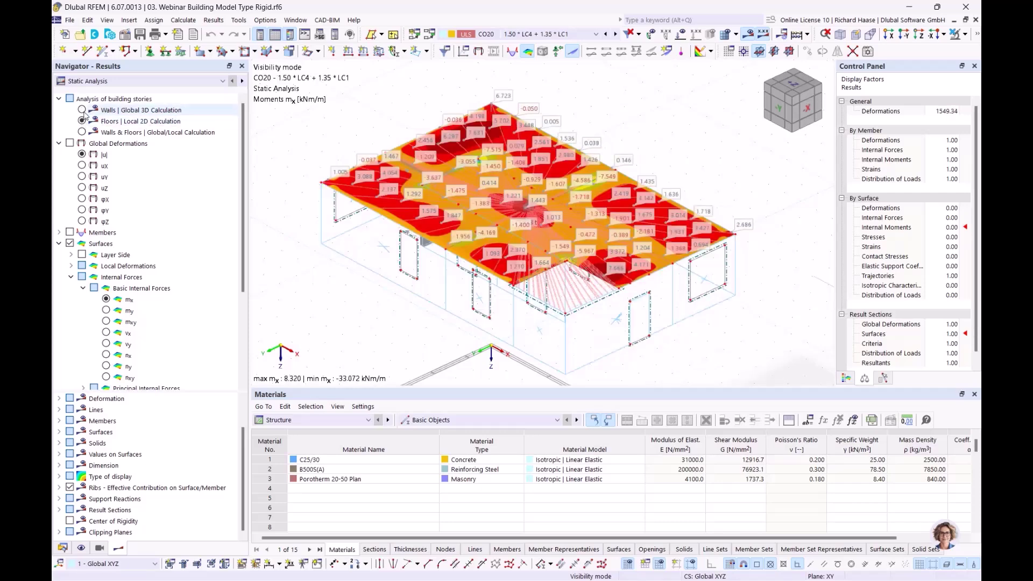
left_click(83, 110)
left_click(82, 121)
left_click(82, 132)
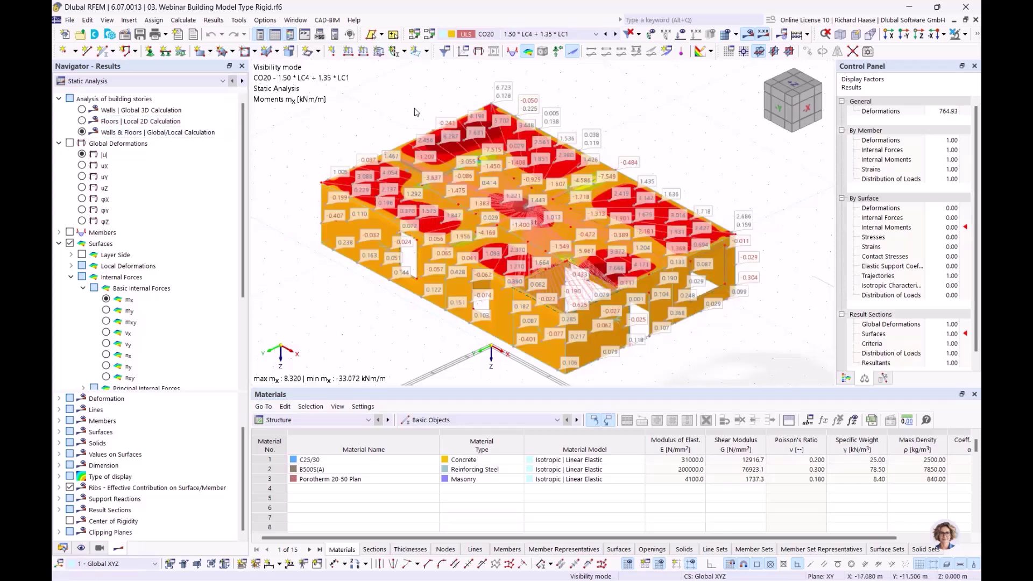
left_click(296, 20)
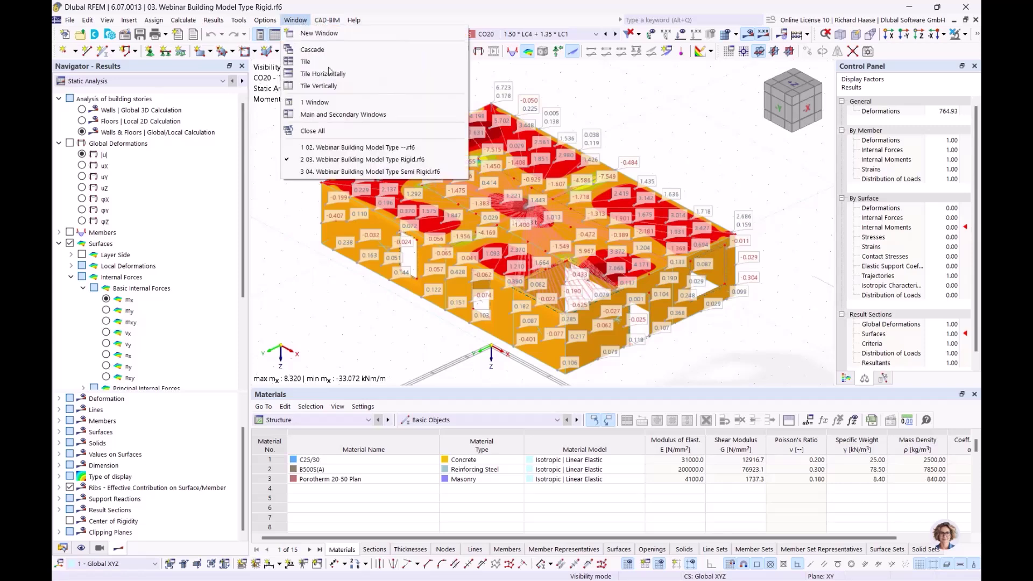
- Switch to the Semi Rigid model and display labelled mx moments on its surfaces
left_click(360, 172)
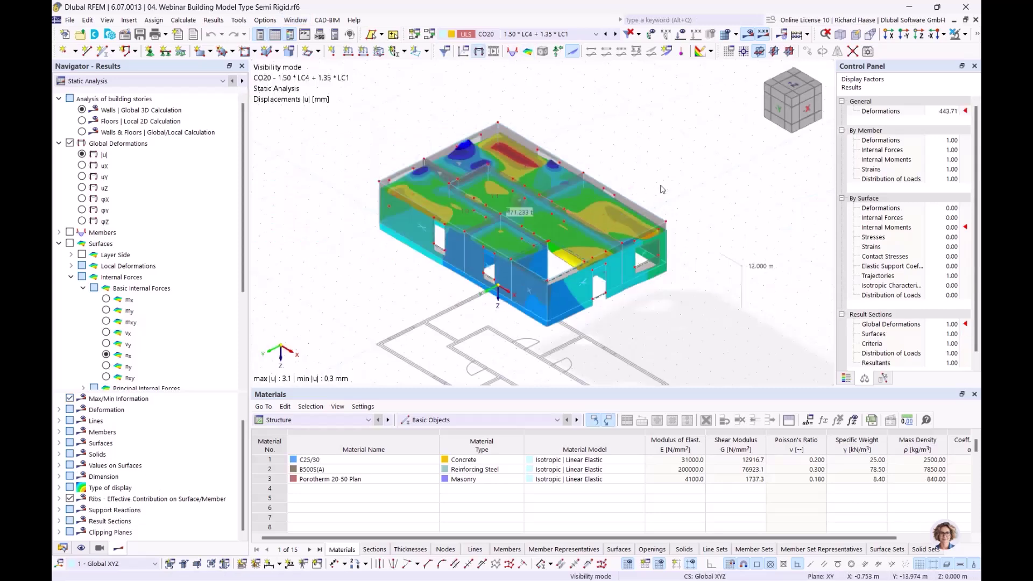
left_click(106, 300)
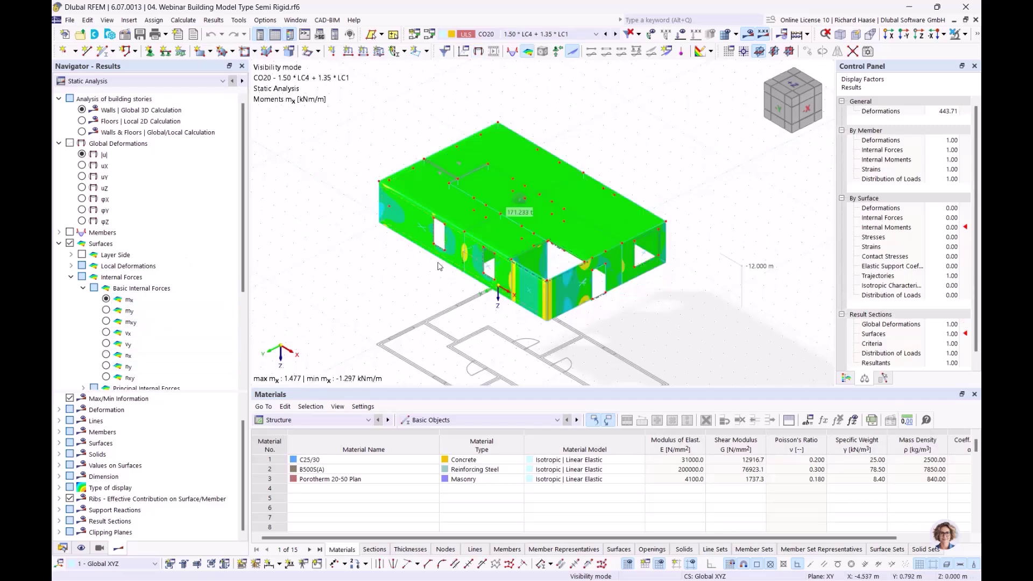
scroll(409, 271, "up", 1)
middle_click_drag(431, 280, 398, 269)
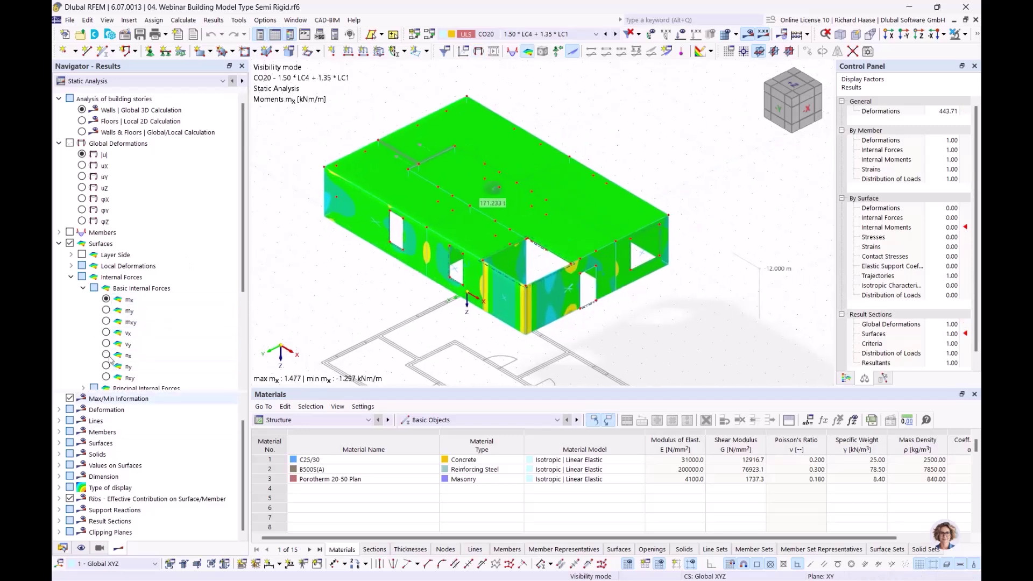
scroll(107, 350, "down", 4)
left_click(70, 366)
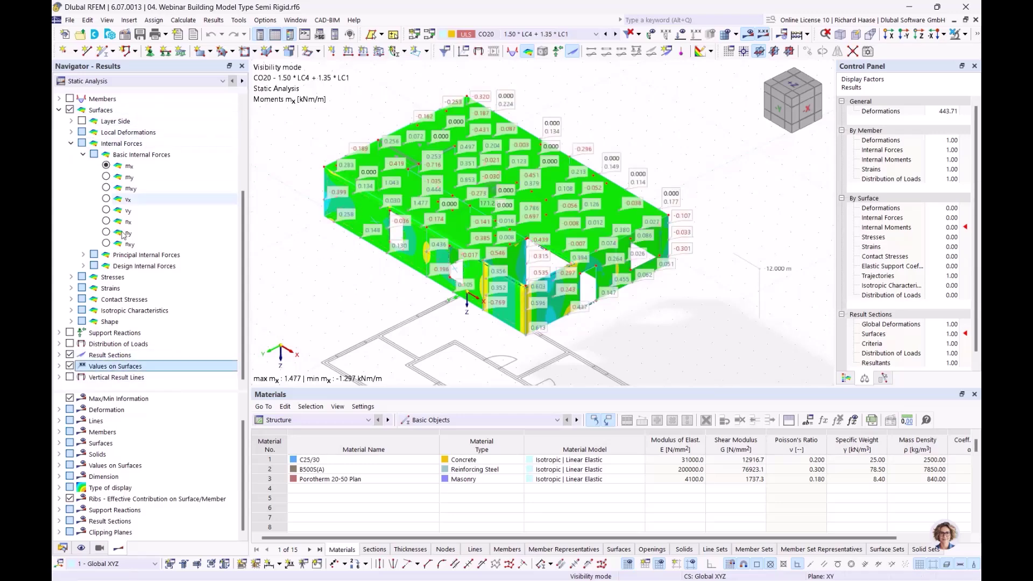
- Compare Semi Rigid mx moments for floors-only, walls-only and combined walls-and-floors calculations
scroll(83, 135, "up", 4)
left_click(82, 122)
left_click(81, 132)
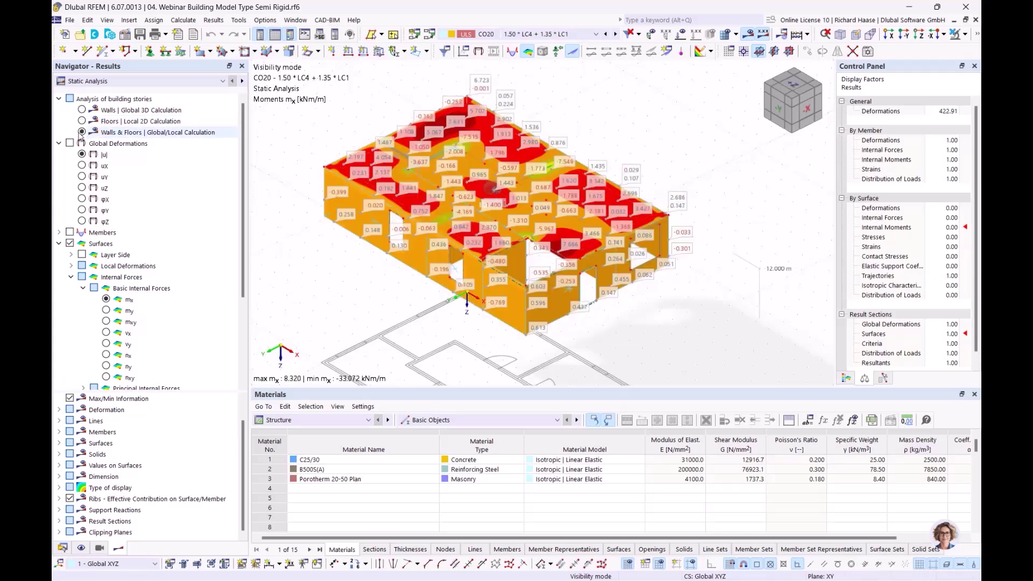
left_click(82, 109)
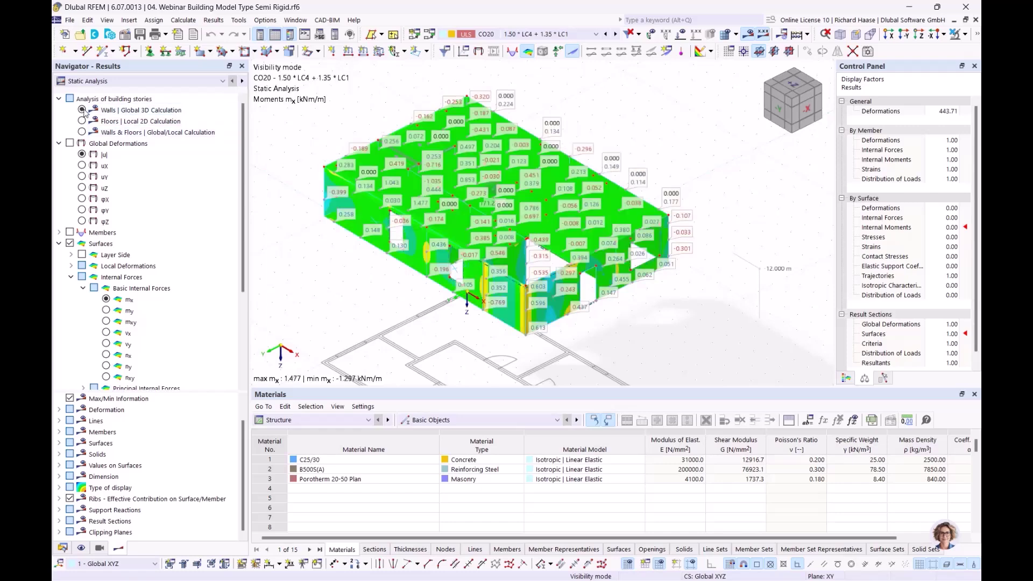
left_click(81, 121)
key("Down")
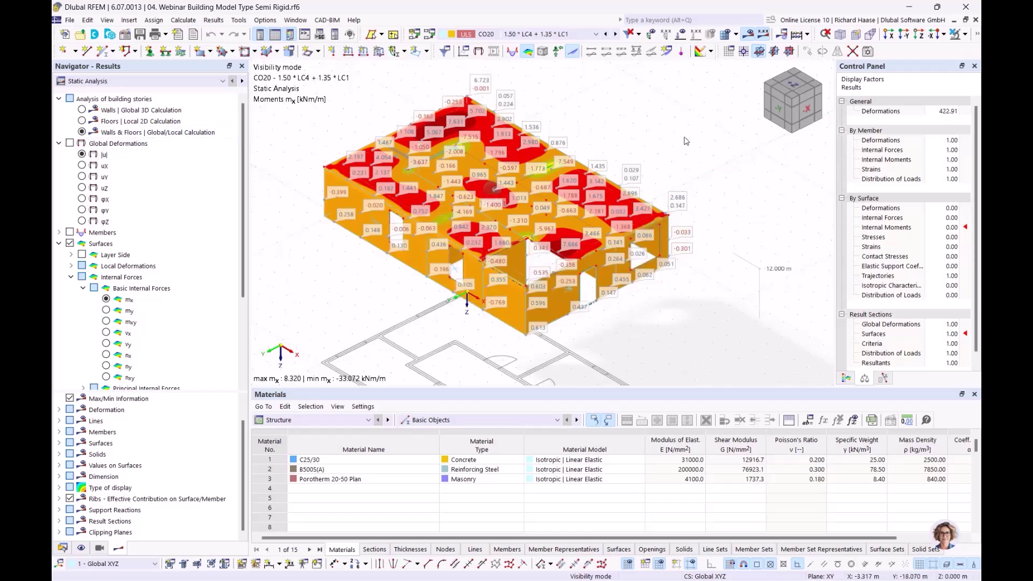
middle_click_drag(684, 136, 683, 142)
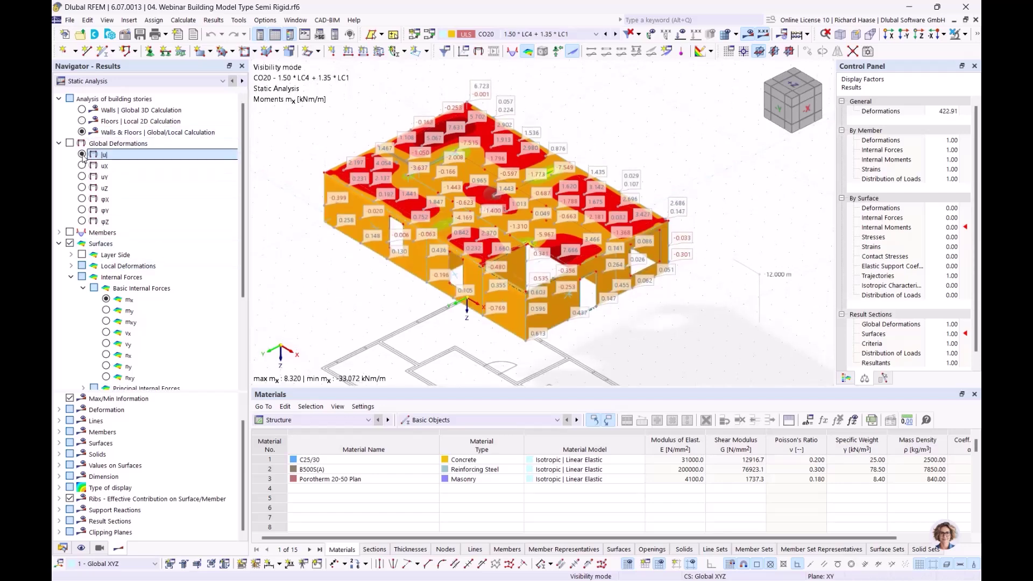
- Show Semi Rigid displacements |u| for Walls Global 3D, then Floors Local 2D
left_click(83, 155)
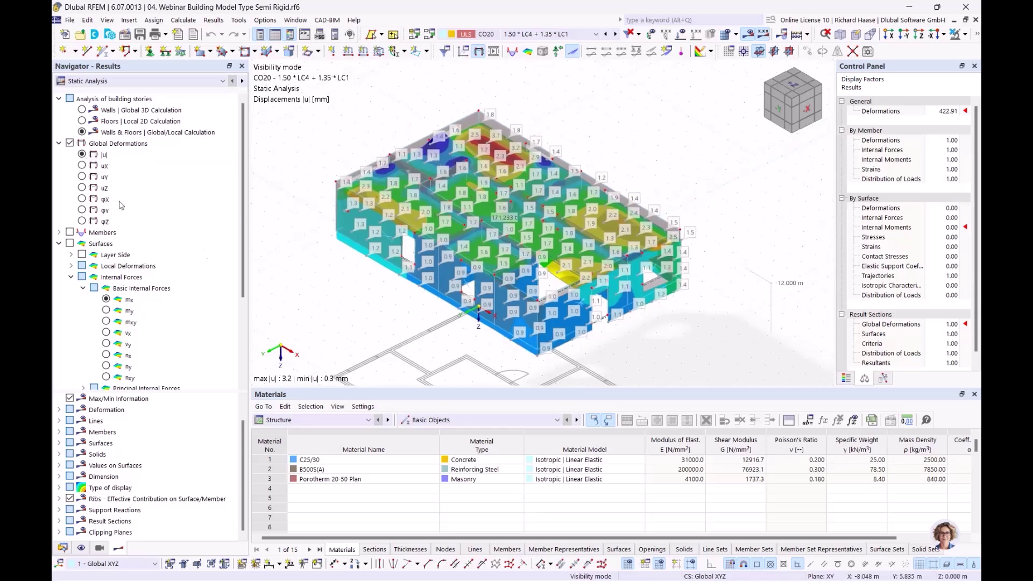
left_click(81, 110)
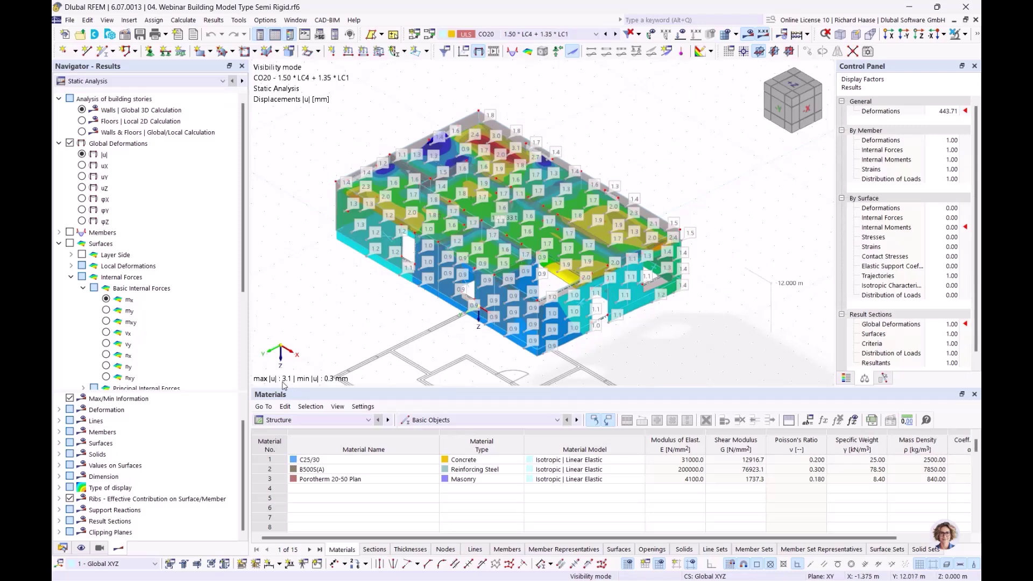
left_click(82, 121)
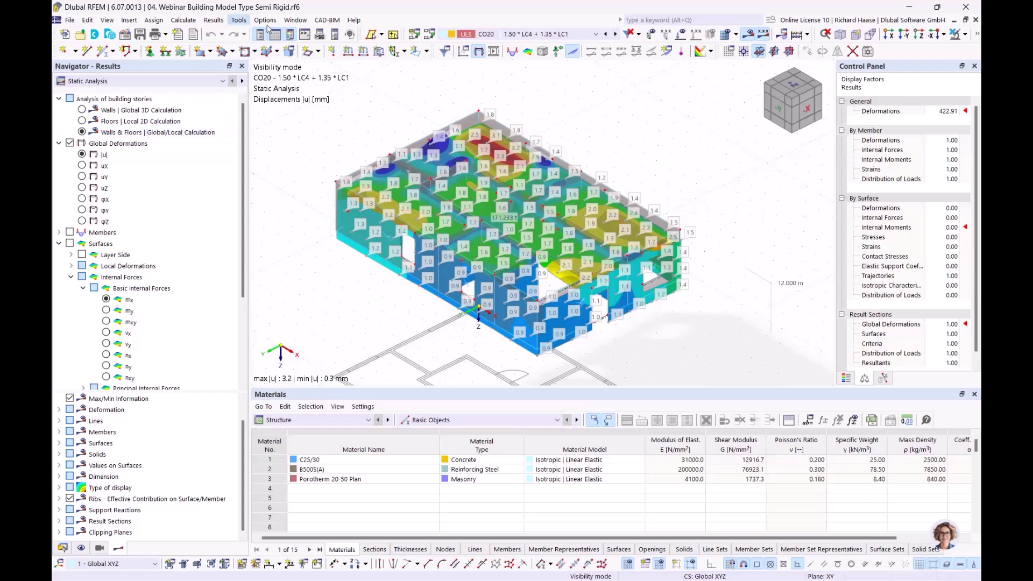
left_click(295, 23)
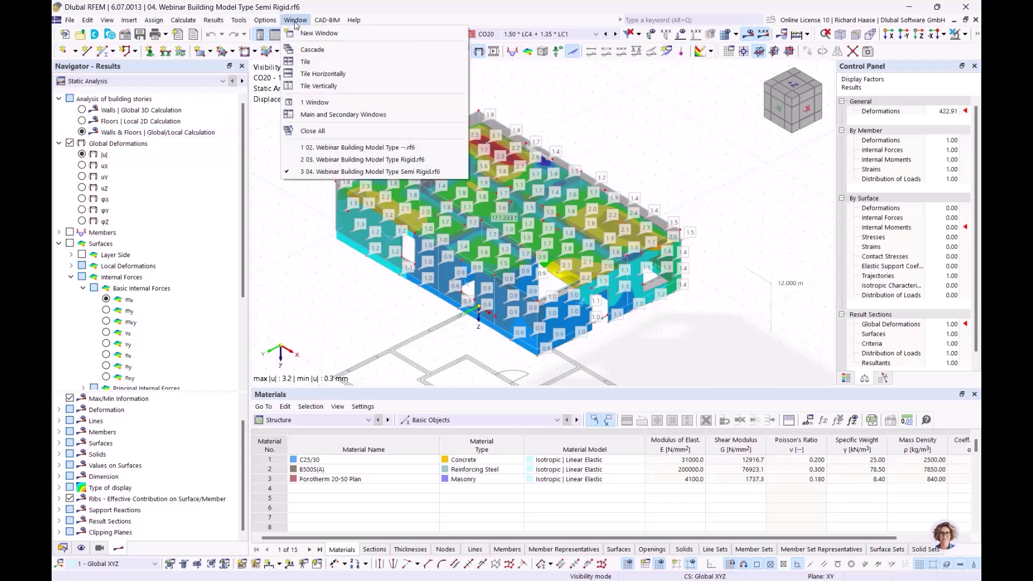
- On the Rigid model, compare displacements |u| for walls, floors and combined walls-and-floors calculations
left_click(362, 159)
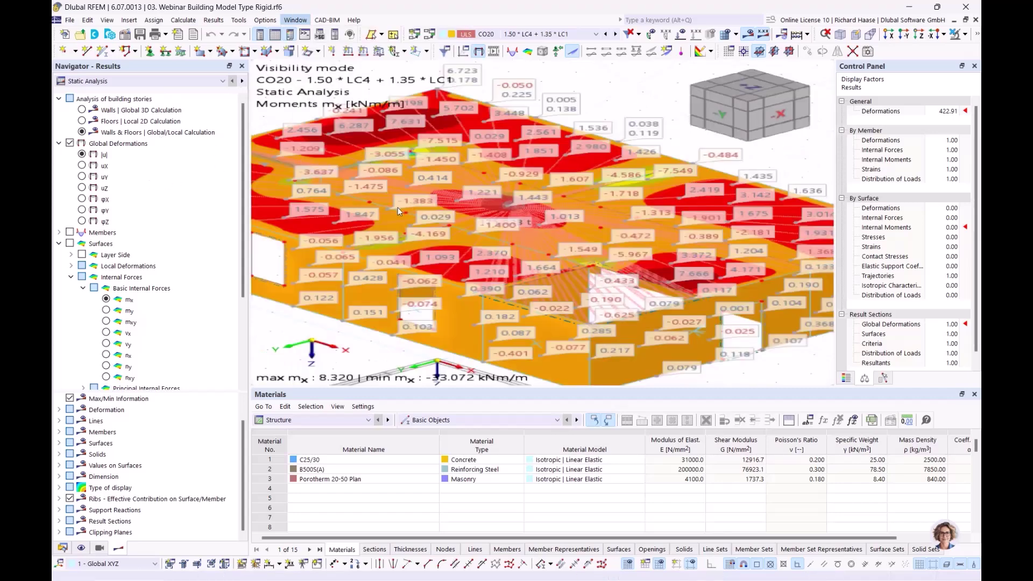
left_click(81, 155)
left_click(82, 110)
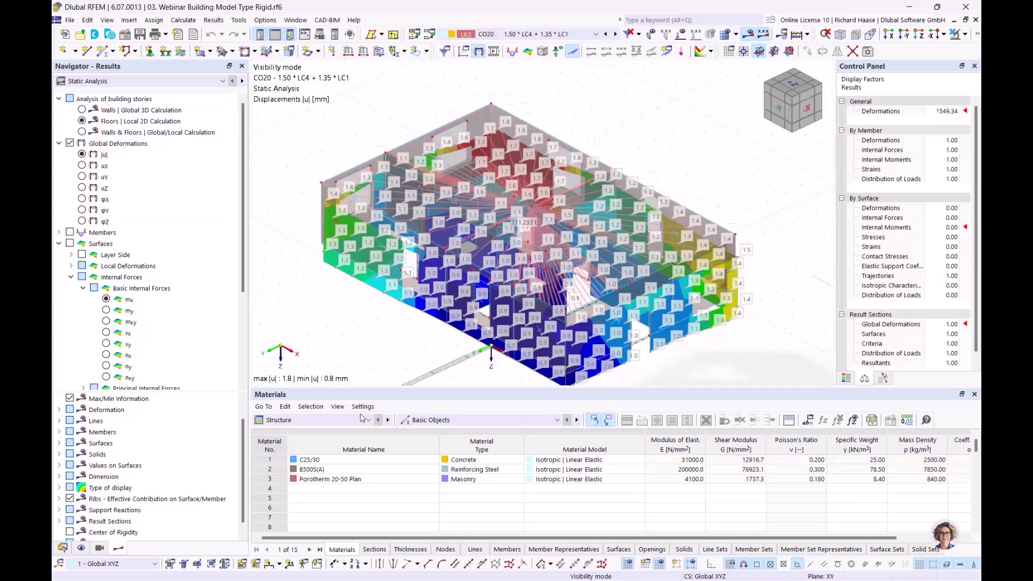
left_click(82, 121)
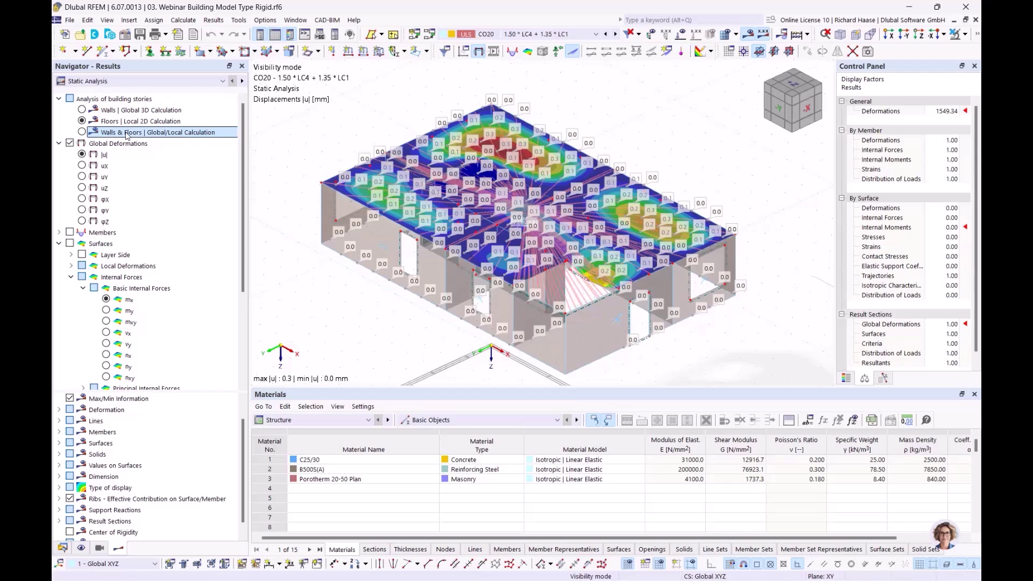
left_click(82, 131)
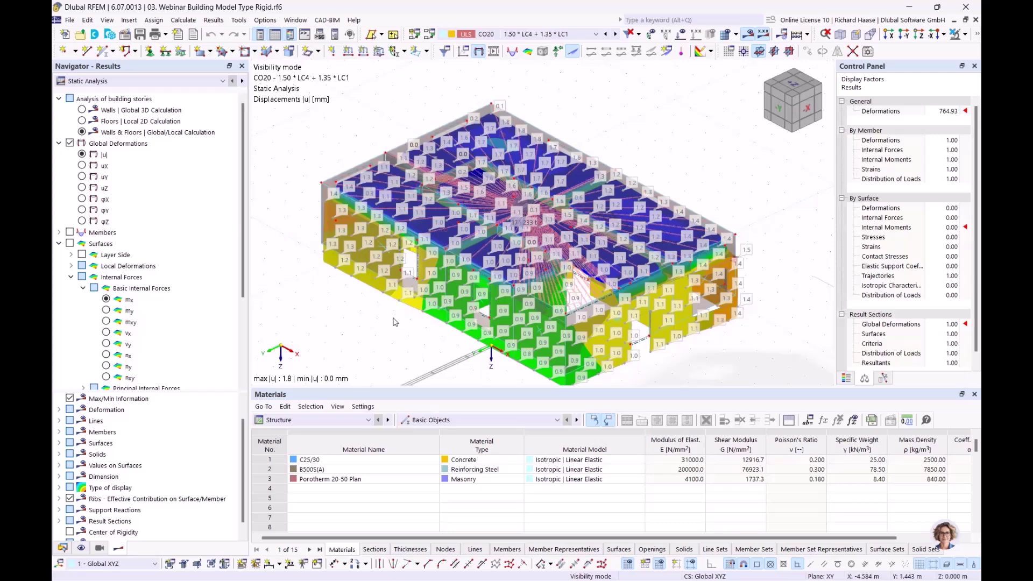
- Hide surface values and advance the webinar to the 'Shear walls and deep beams' slide
scroll(86, 344, "down", 4)
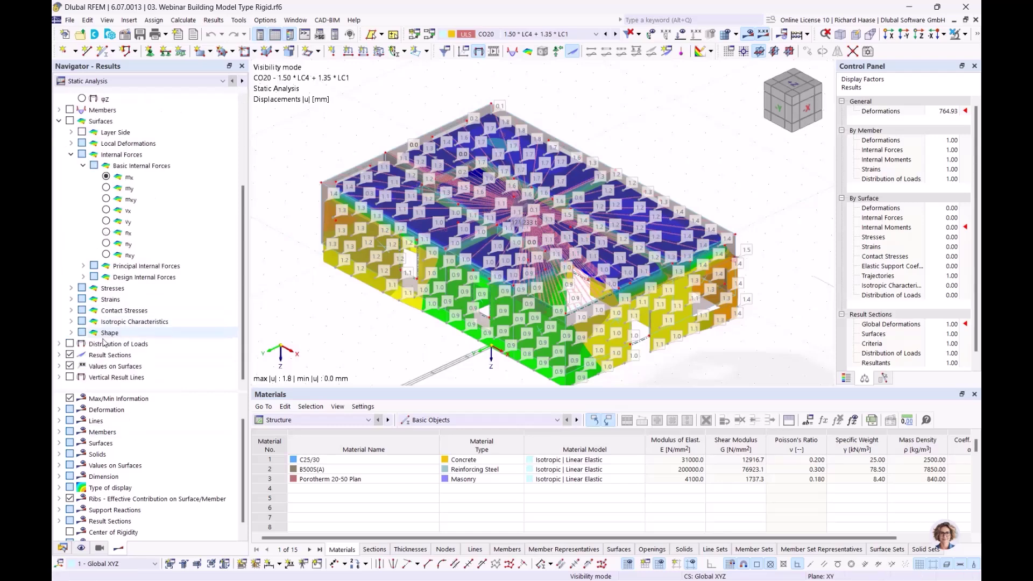
left_click(70, 366)
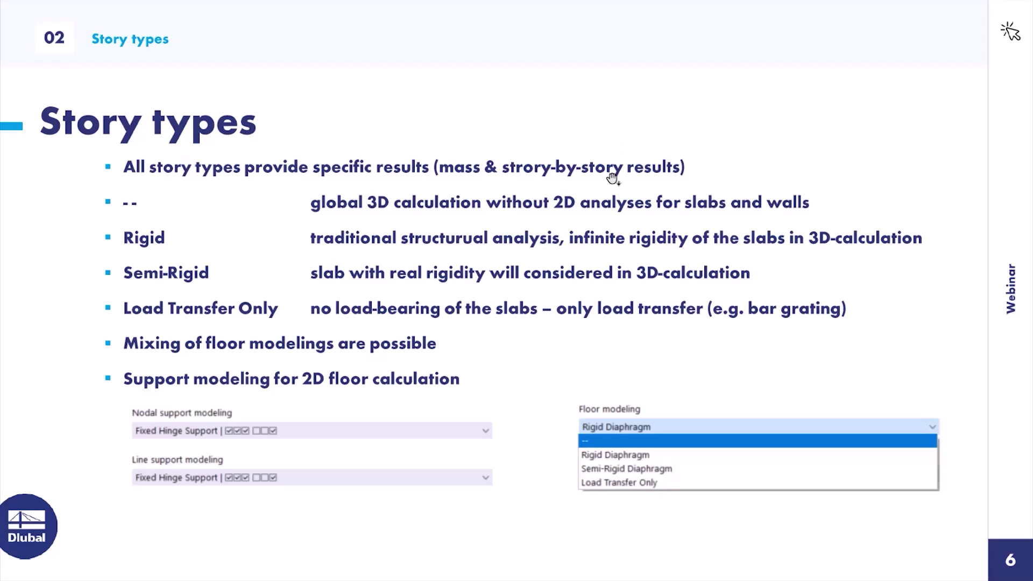
left_click(613, 178)
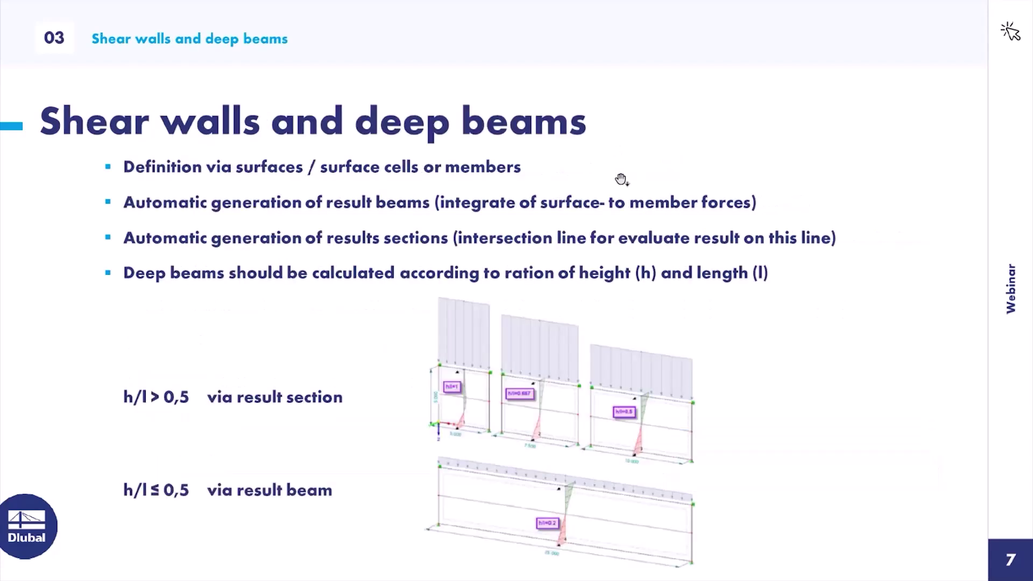
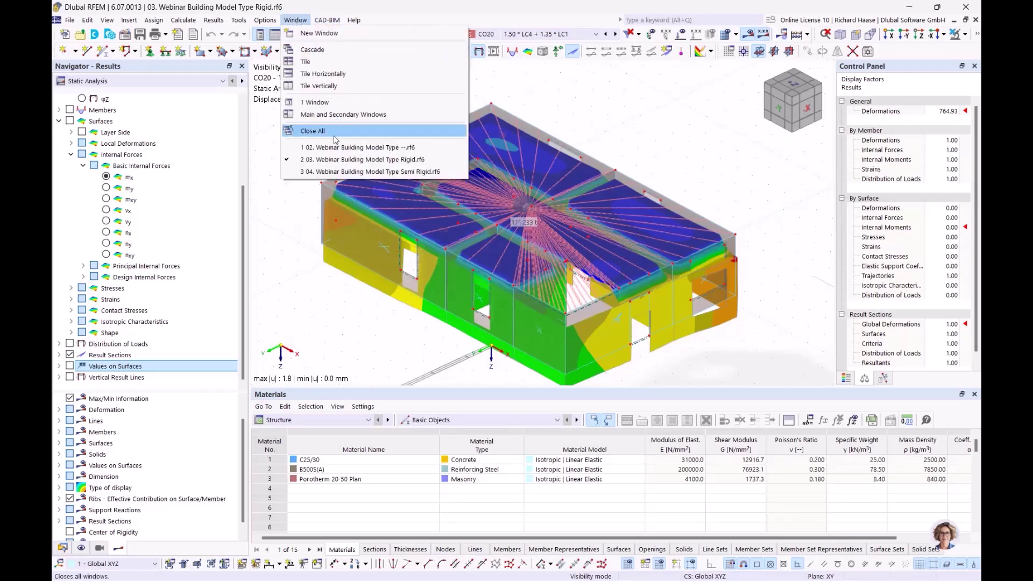
- Bring the 02. Webinar Building Model Type model to the front from the Window menu
left_click(323, 148)
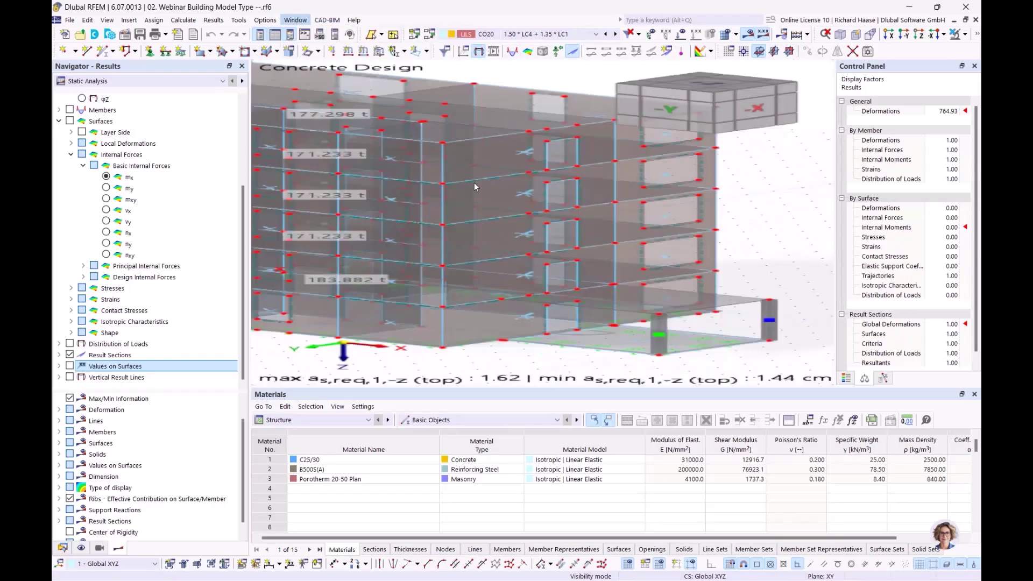
- List the single 0 to -15 m shear wall under Building Model > Shear Walls in the Data navigator
middle_click_drag(618, 185, 608, 208)
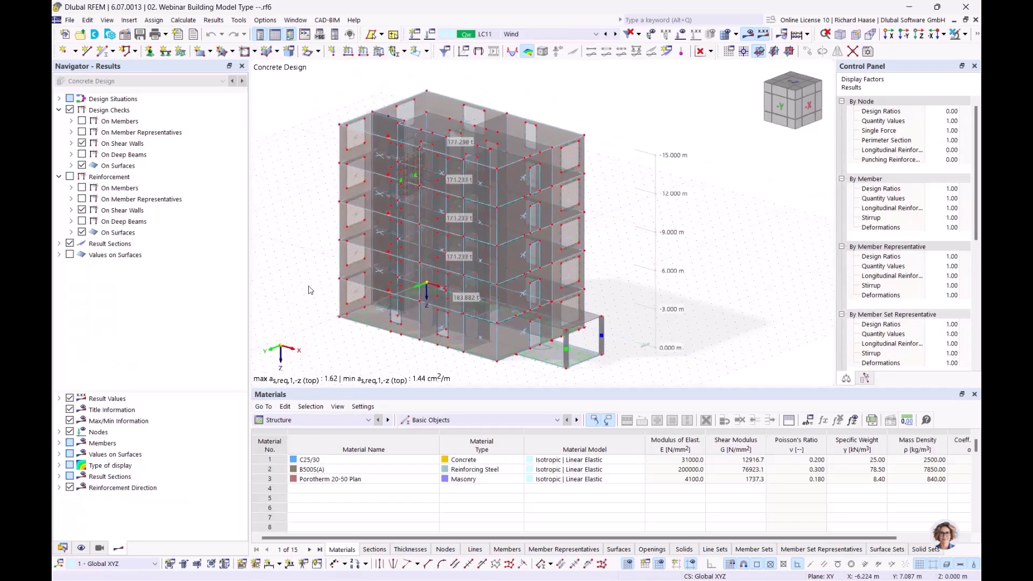
left_click(62, 548)
scroll(215, 339, "down", 5)
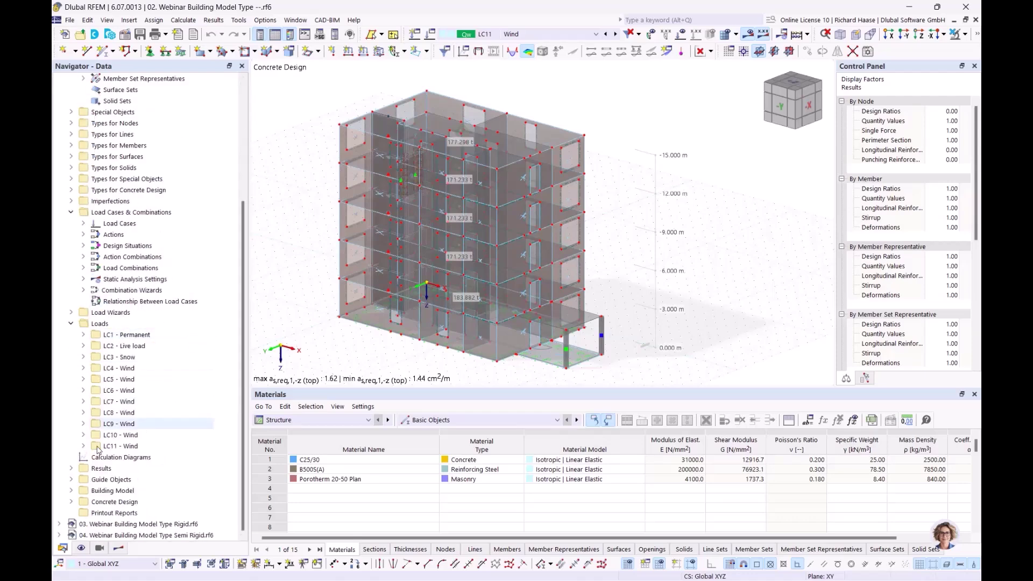
left_click(70, 491)
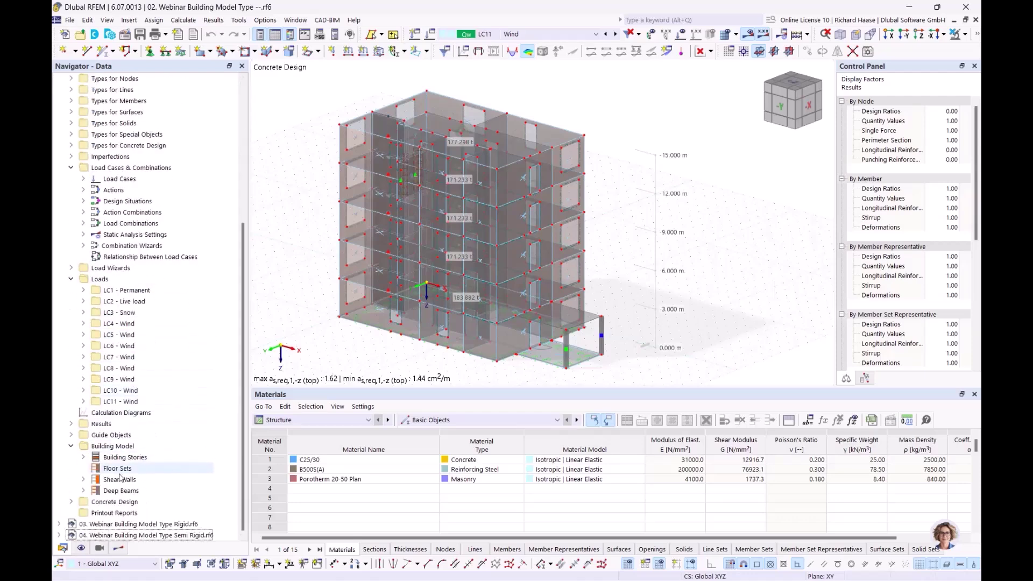
left_click(124, 479)
left_click(82, 479)
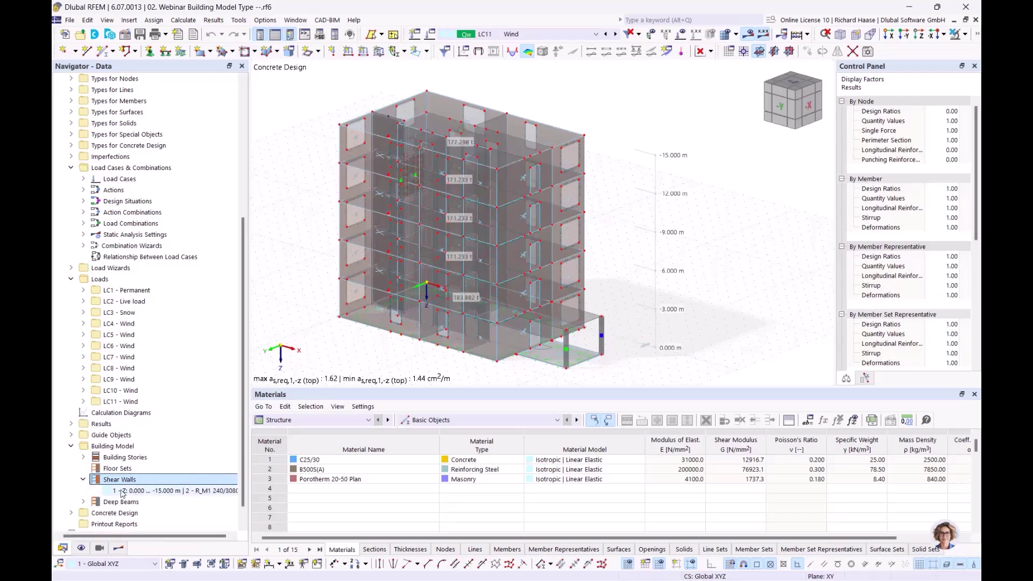
right_click(159, 480)
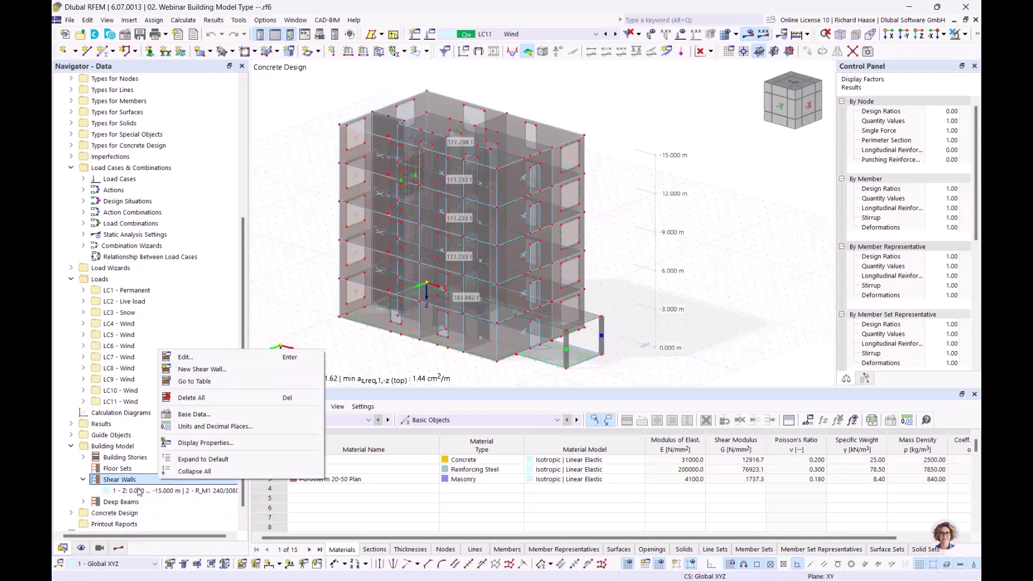
left_click(141, 492)
left_click(141, 492)
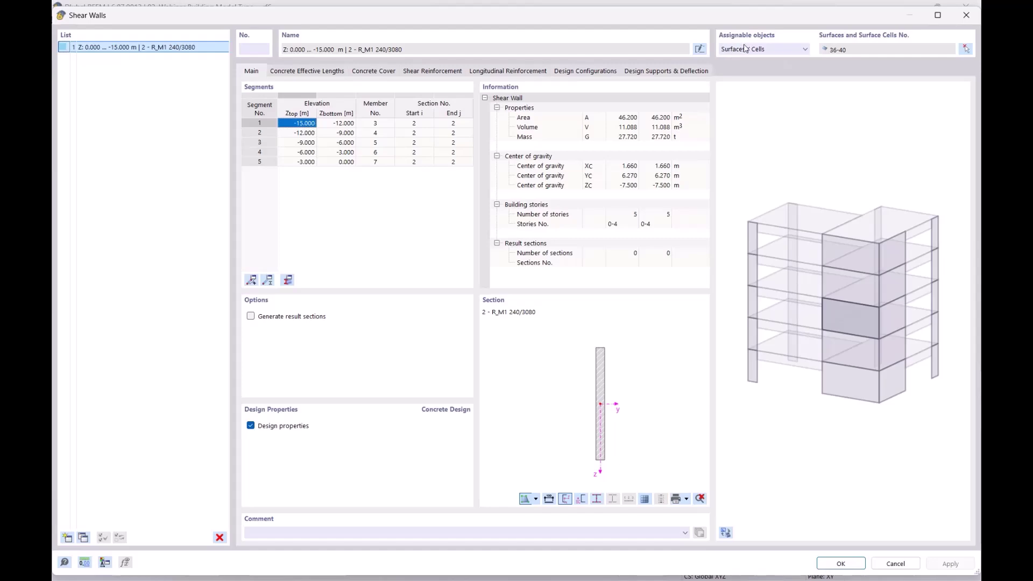
left_click_drag(741, 18, 803, 51)
left_click(738, 199)
left_click(742, 200)
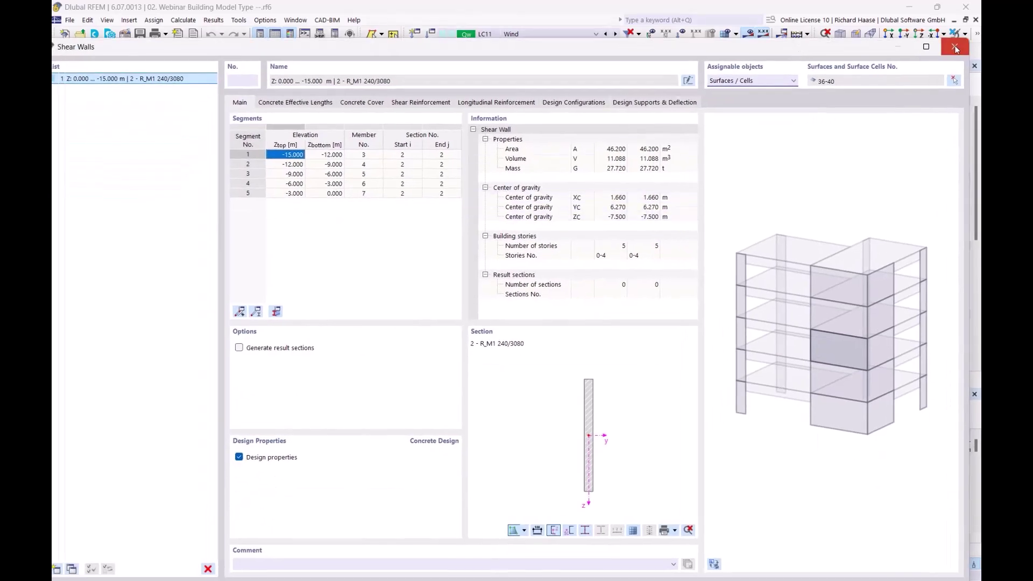
left_click(956, 48)
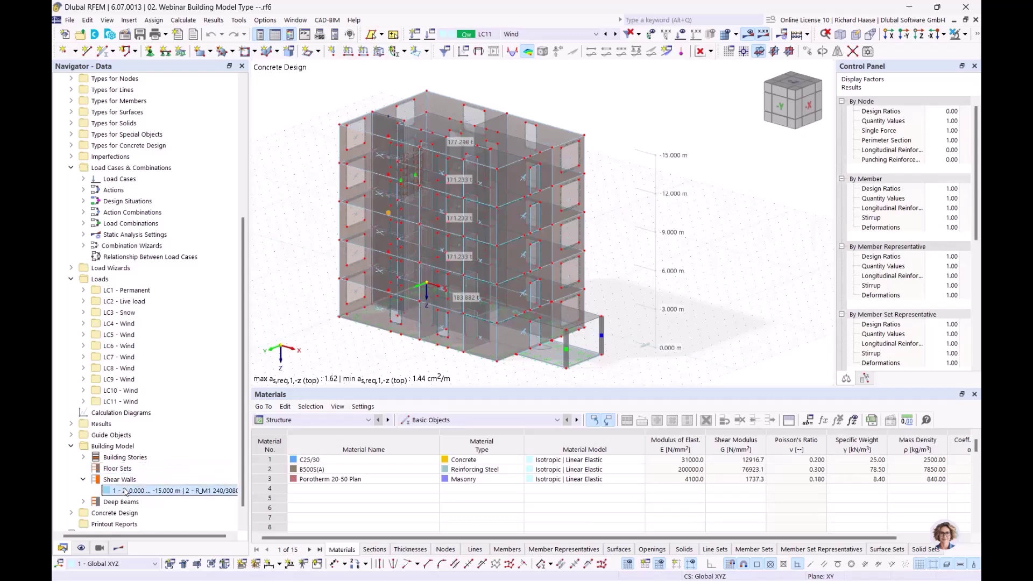
- Isolate shear wall 1 with selected-and-related visibility and open it in the Shear Walls dialog
left_click(965, 33)
left_click(948, 54)
middle_click_drag(479, 182, 513, 192, "ctrl")
middle_click_drag(440, 236, 512, 243)
scroll(506, 245, "up", 1)
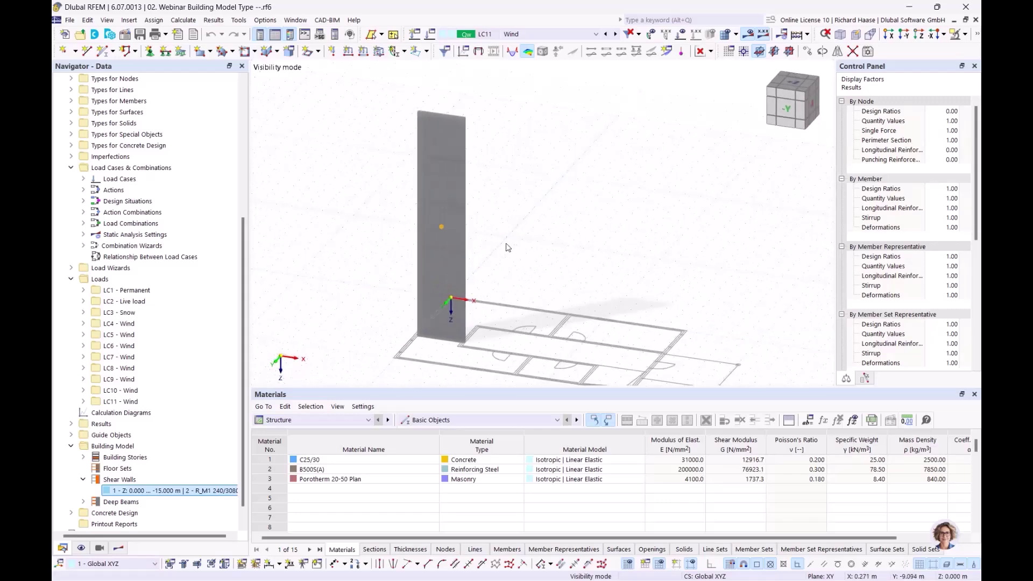
scroll(506, 247, "up", 2)
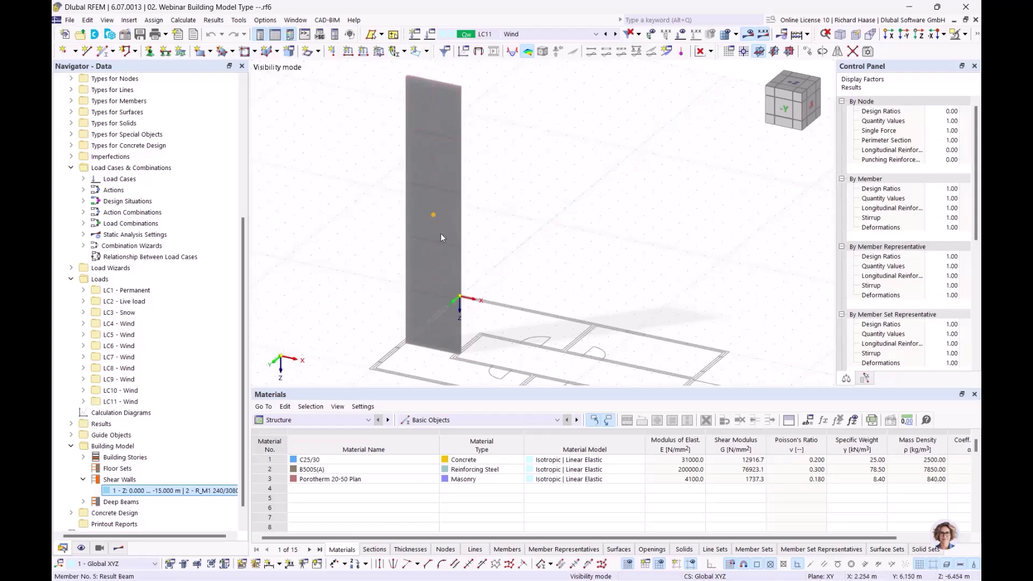
double_click(169, 490)
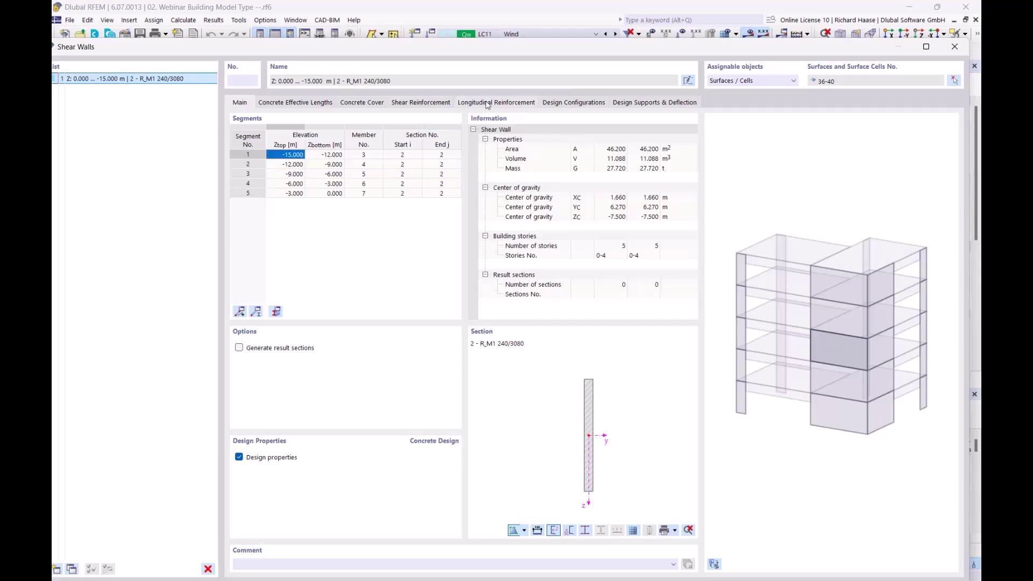
- Inspect the wall's longitudinal reinforcement in the rebar and cross-section previews, then close the dialog
left_click(487, 104)
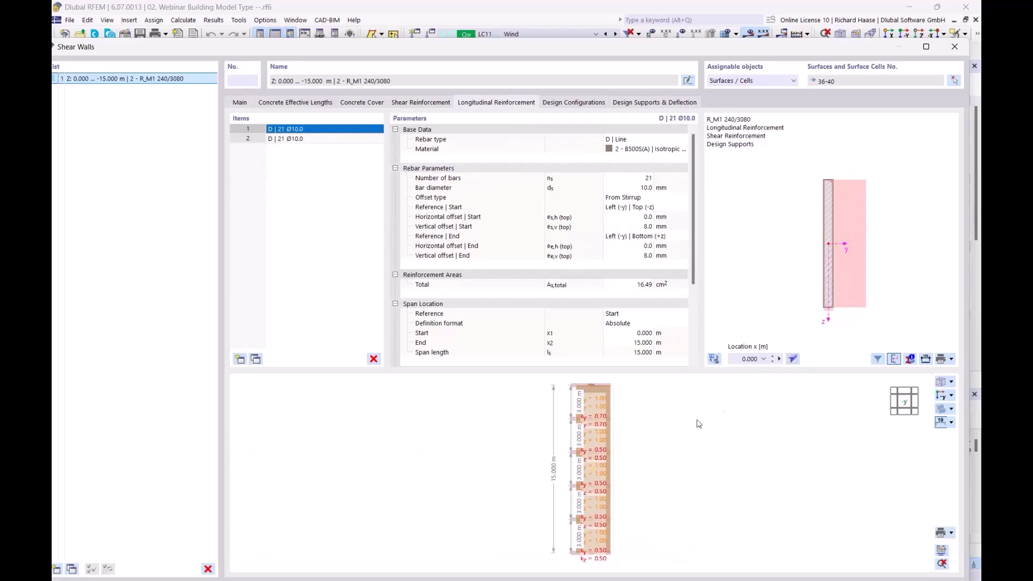
scroll(618, 438, "up", 2)
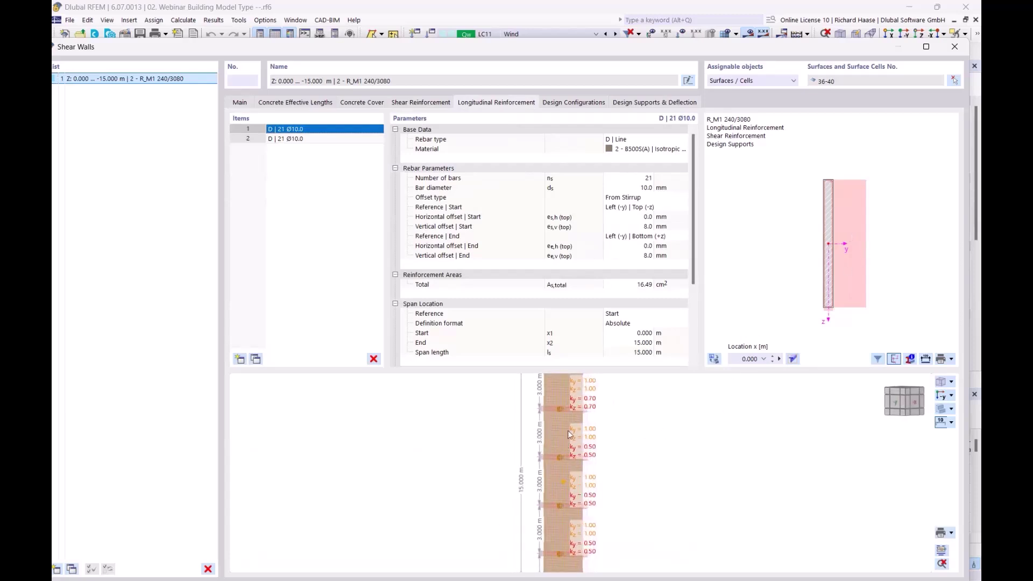
scroll(565, 438, "up", 5)
middle_click_drag(572, 440, 619, 446, "ctrl")
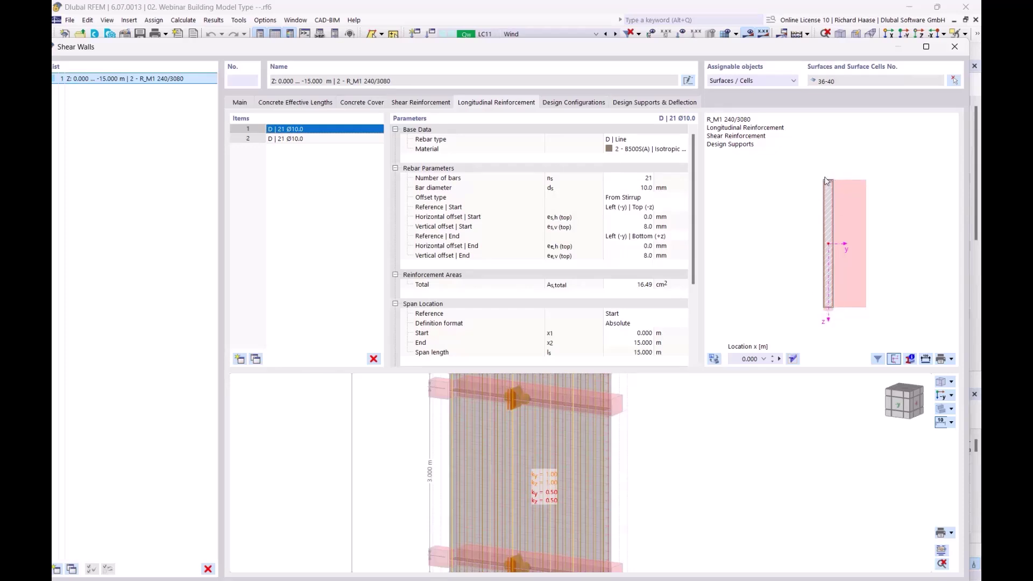
scroll(838, 209, "up", 1)
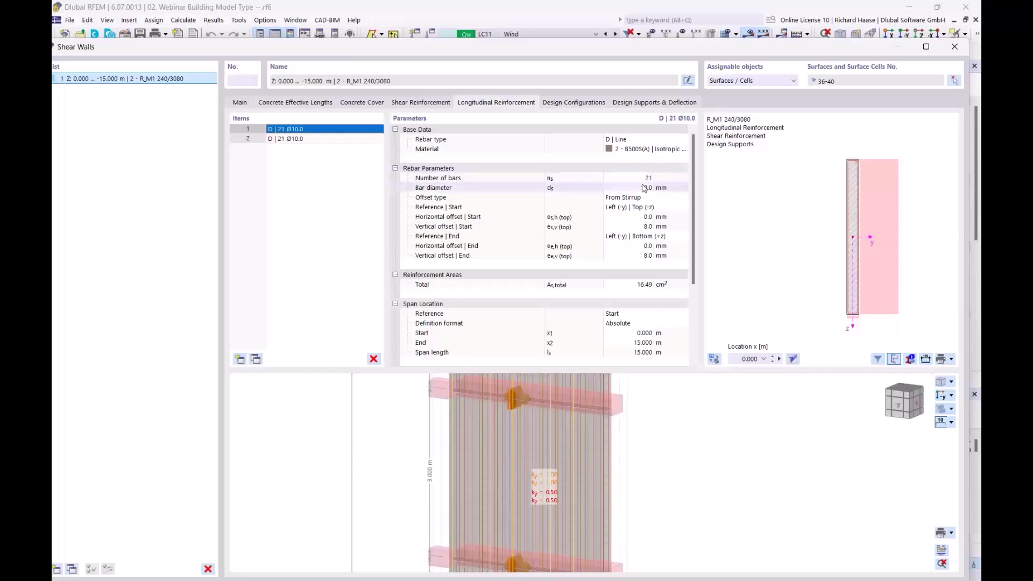
scroll(819, 269, "down", 1)
middle_click_drag(818, 269, 761, 261)
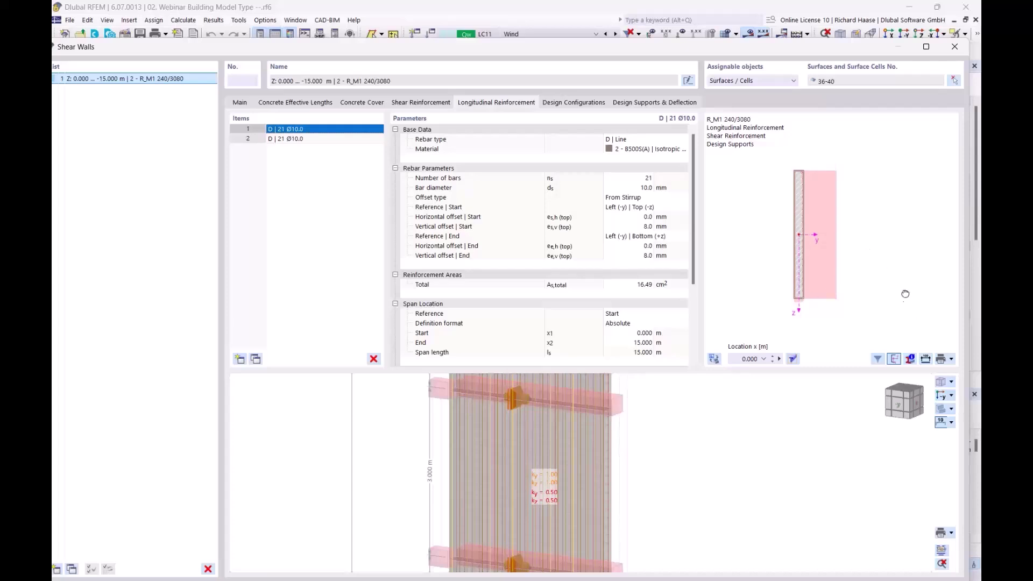
middle_click_drag(905, 298, 897, 281)
middle_click_drag(783, 178, 836, 211)
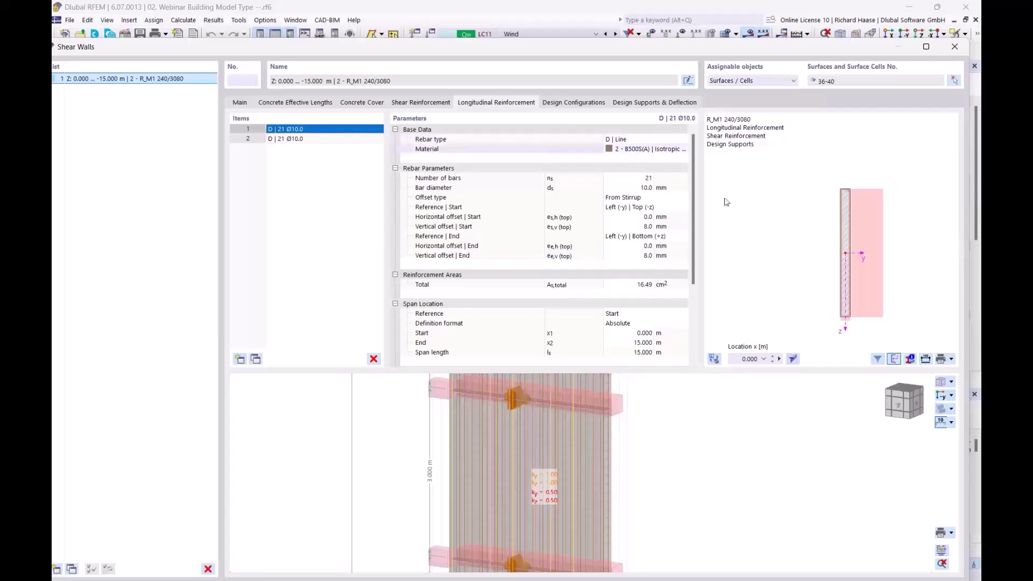
middle_click_drag(795, 305, 747, 293)
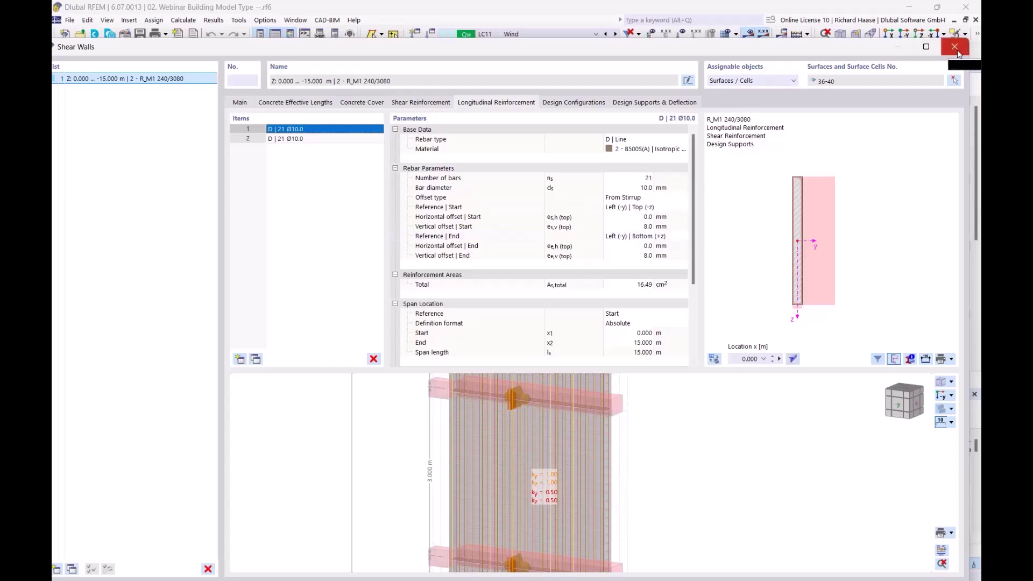
left_click(956, 47)
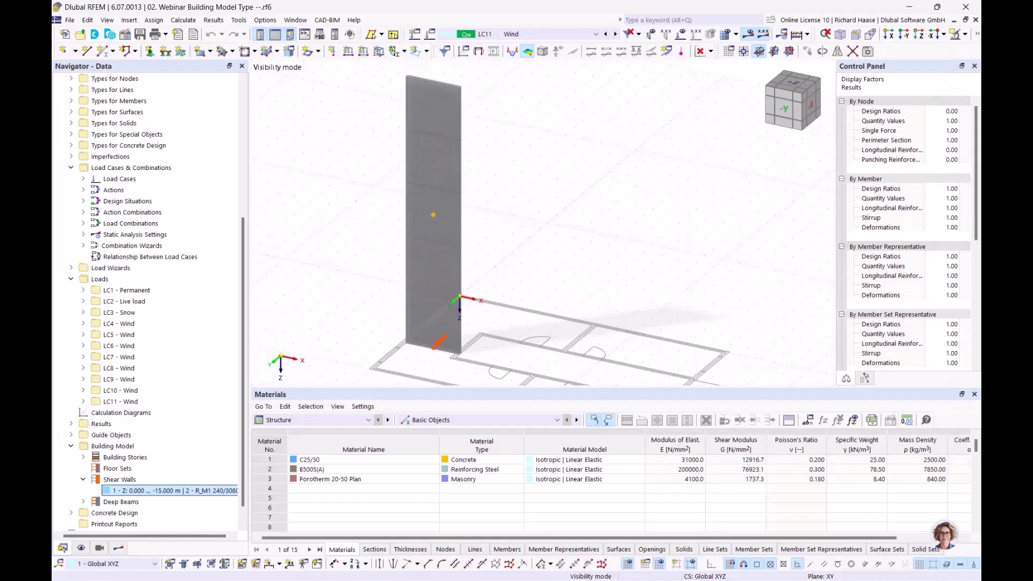
- Show On Shear Walls results and set the table to Concrete Design errors and warnings
mouse_move(559, 201)
middle_mouse_down()
mouse_move(538, 173)
mouse_move(545, 187)
middle_mouse_up()
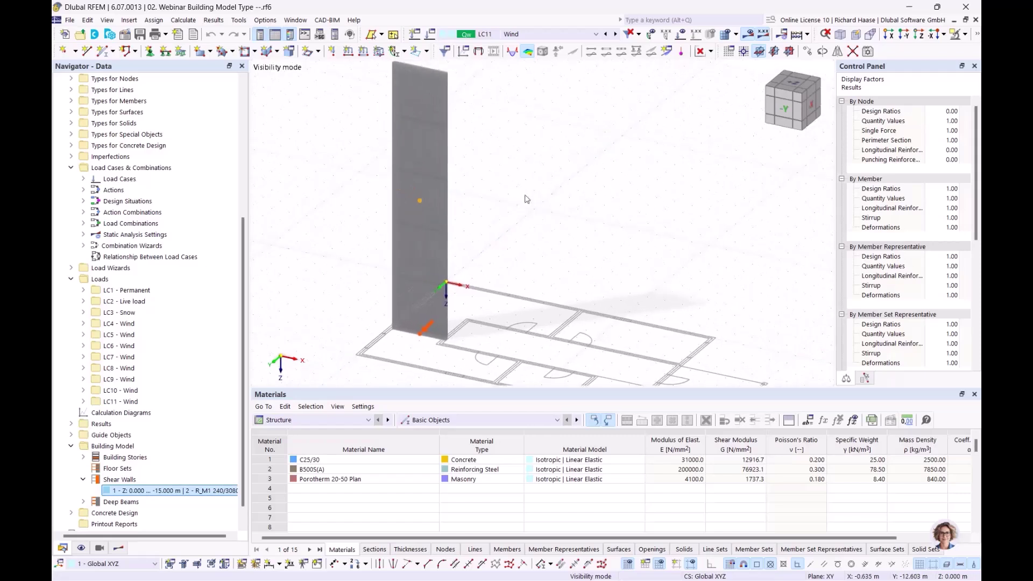
left_click(119, 548)
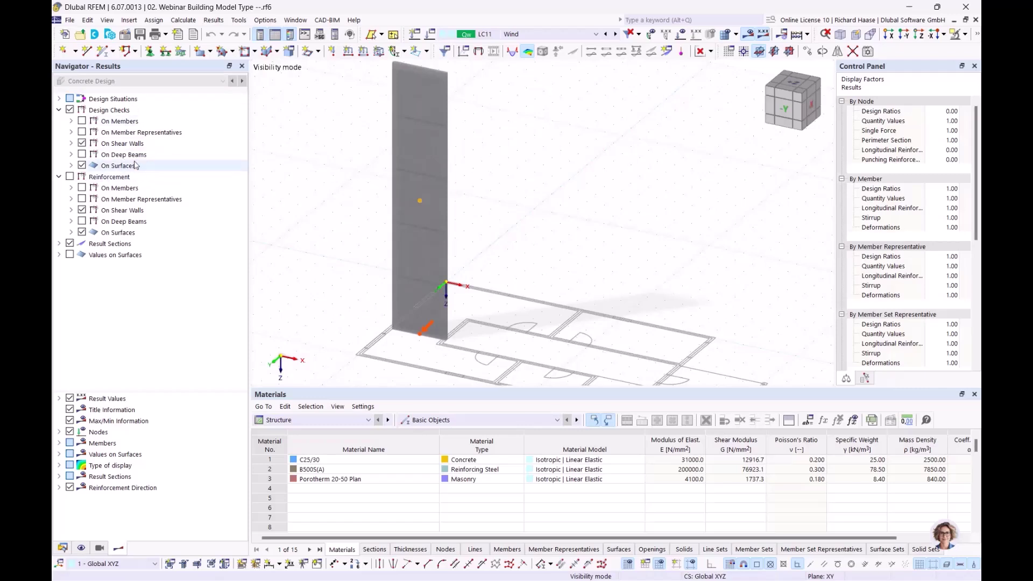
left_click(141, 147)
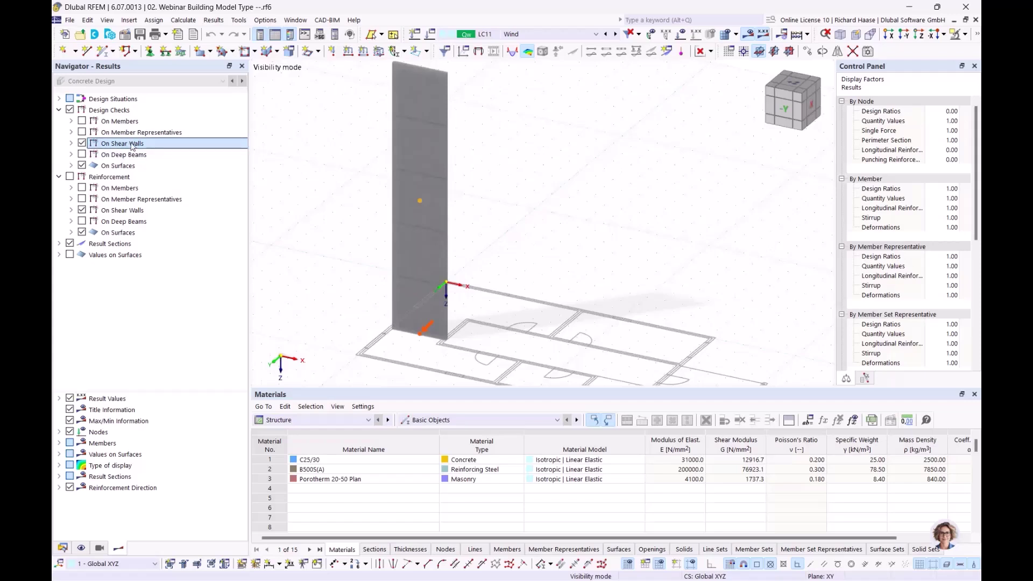
left_click(401, 419)
left_click(318, 419)
left_click(301, 497)
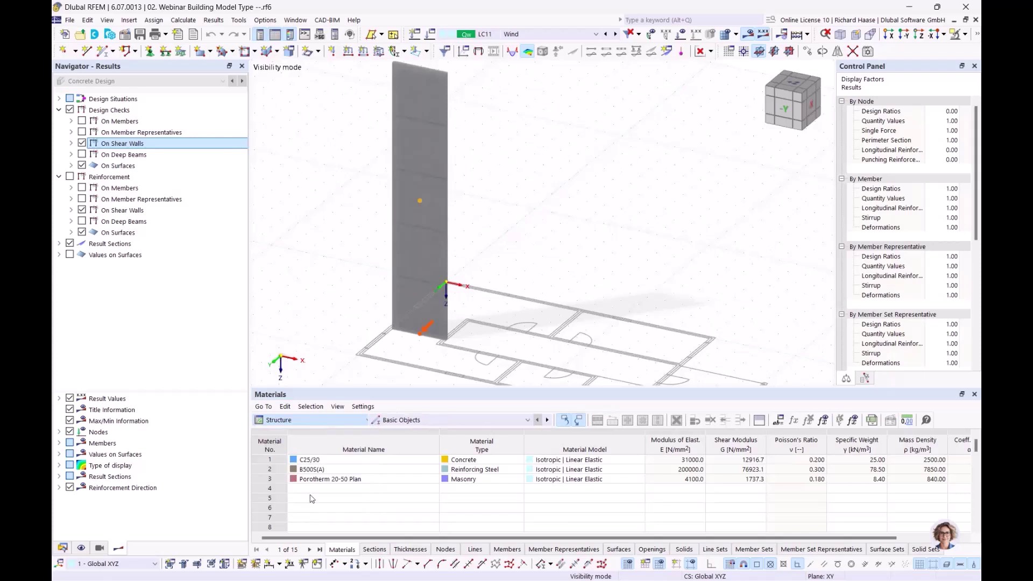
left_click(437, 420)
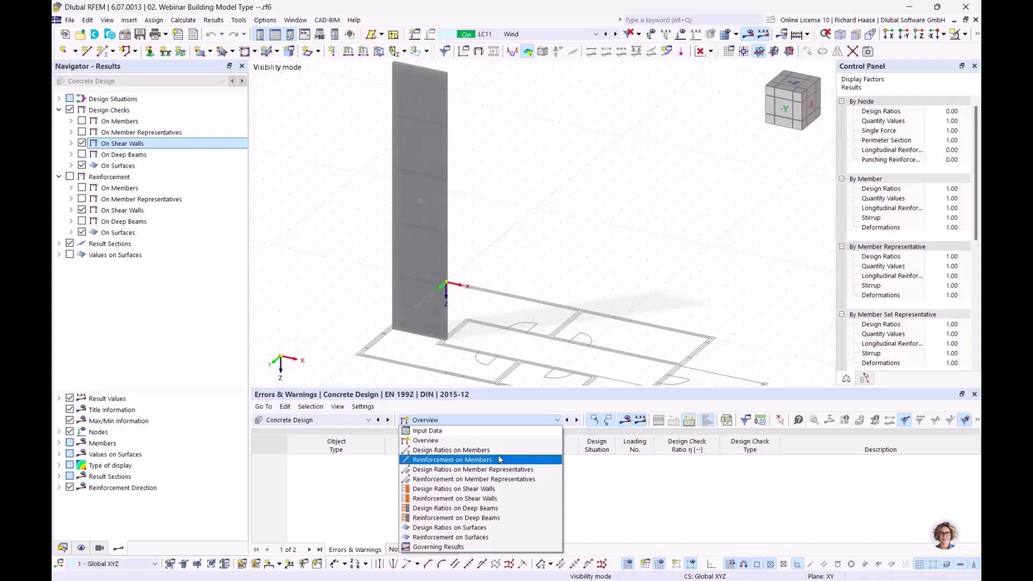
- Expand On Shear Walls > Ultimate Limit State down to UL0100's result quantities
left_click(620, 258)
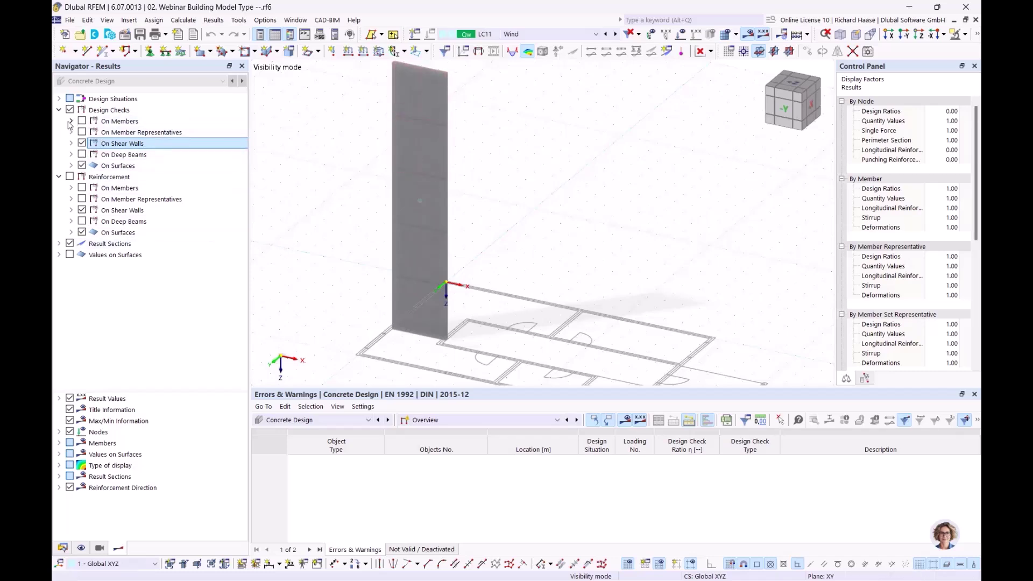
left_click(71, 143)
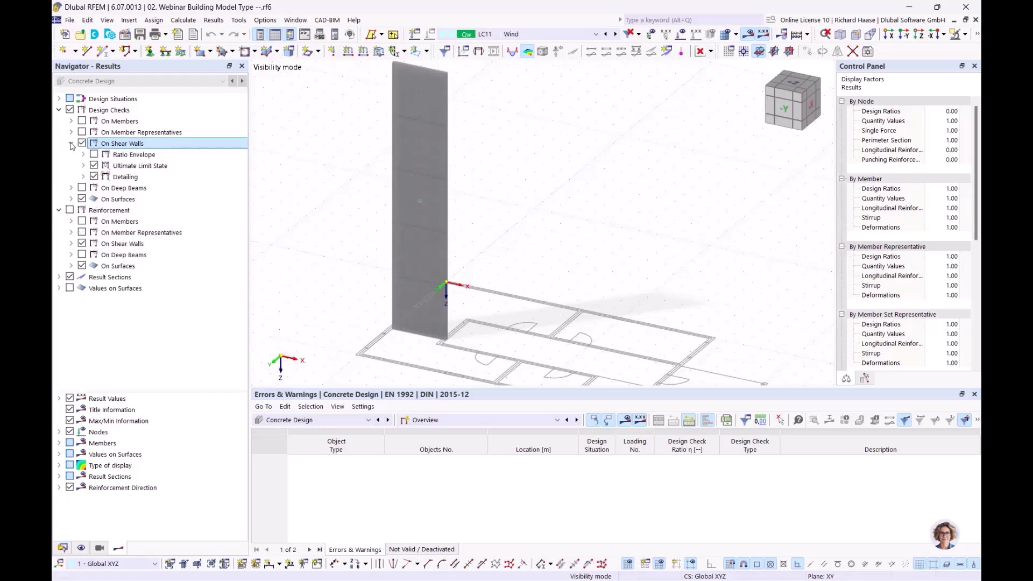
left_click(84, 166)
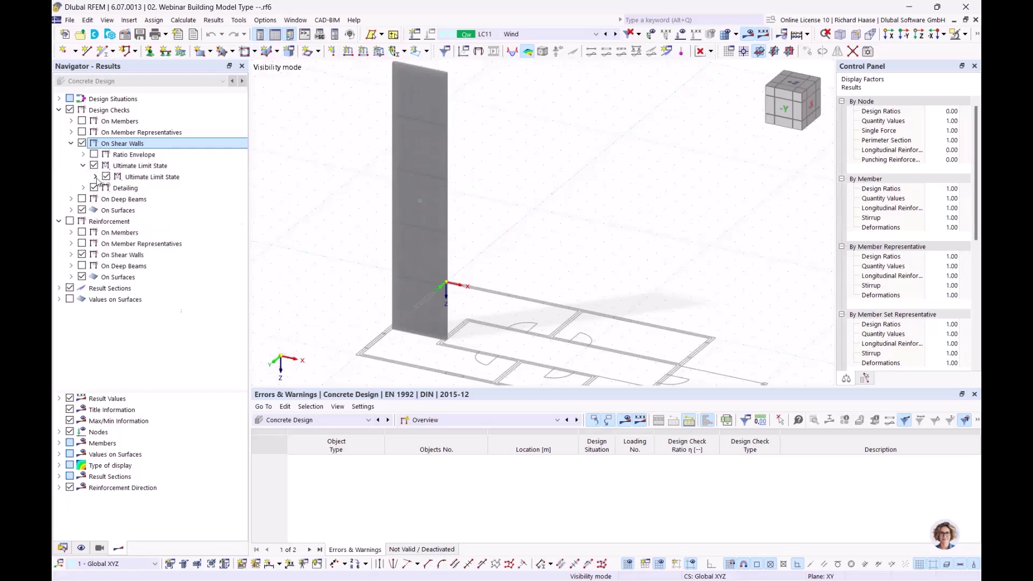
left_click(96, 177)
left_click(107, 188)
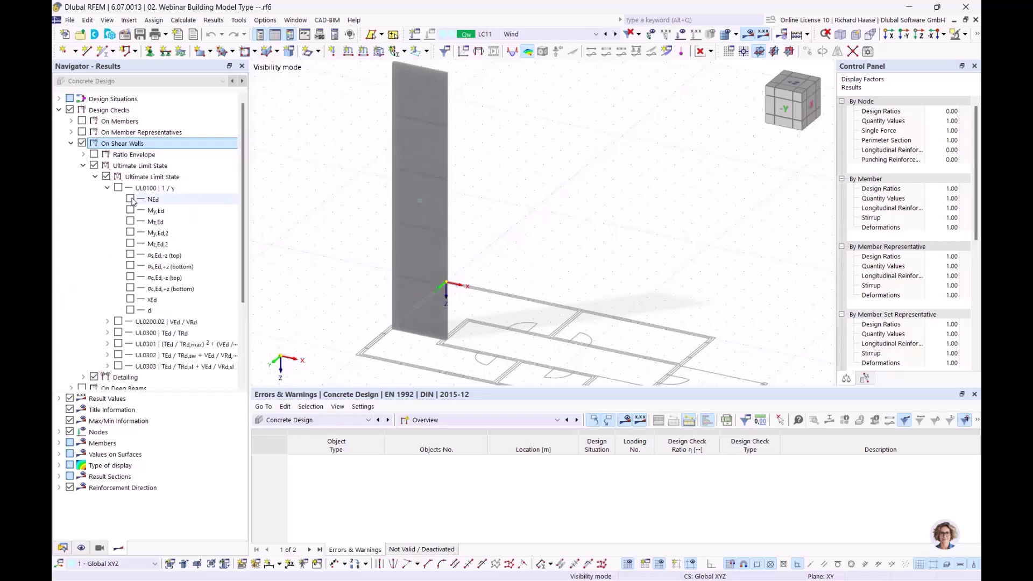
- Display the NEd axial force diagram on the shear wall
left_click(130, 199)
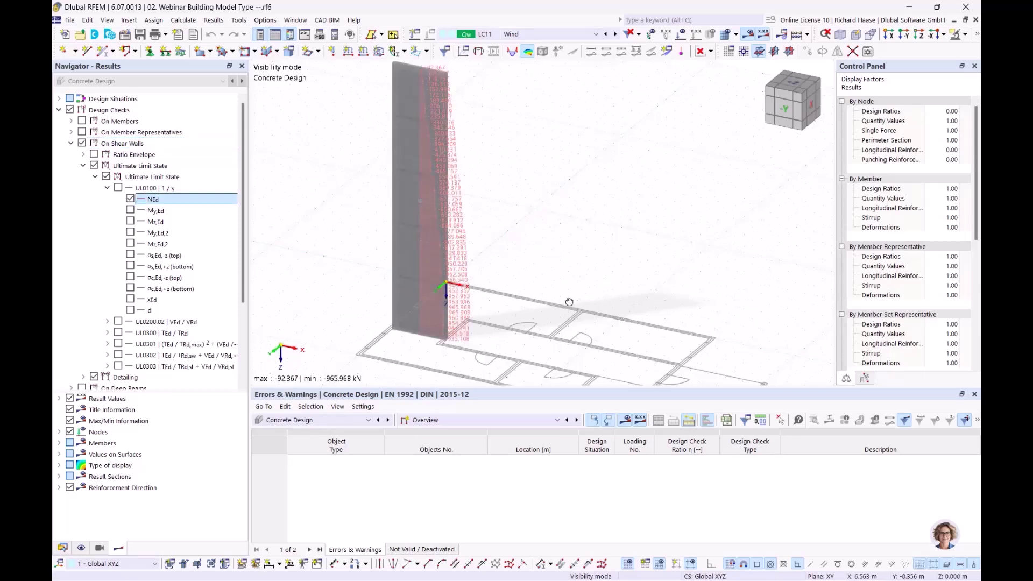
middle_click_drag(587, 309, 590, 293)
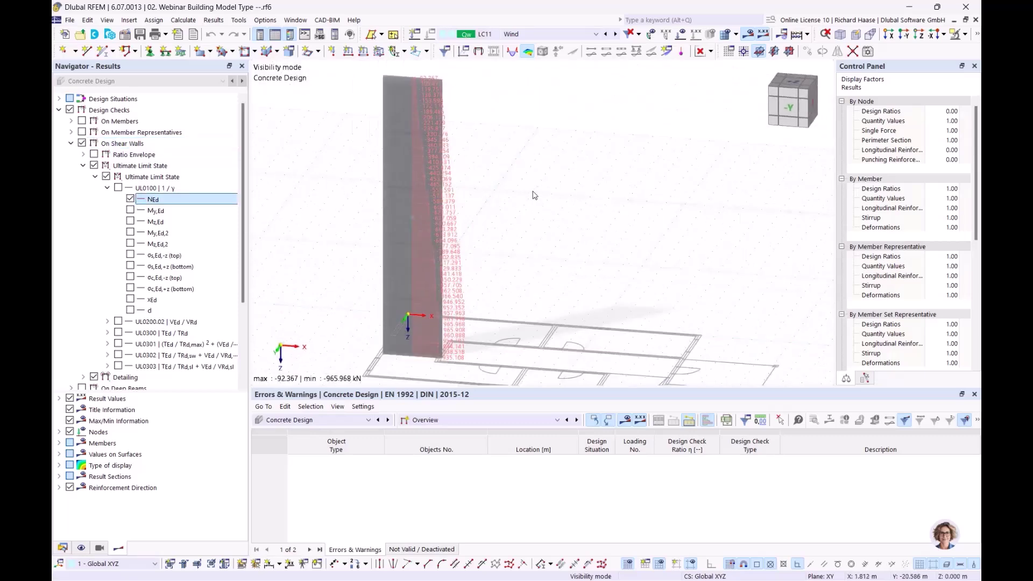
middle_click_drag(532, 184, 525, 178)
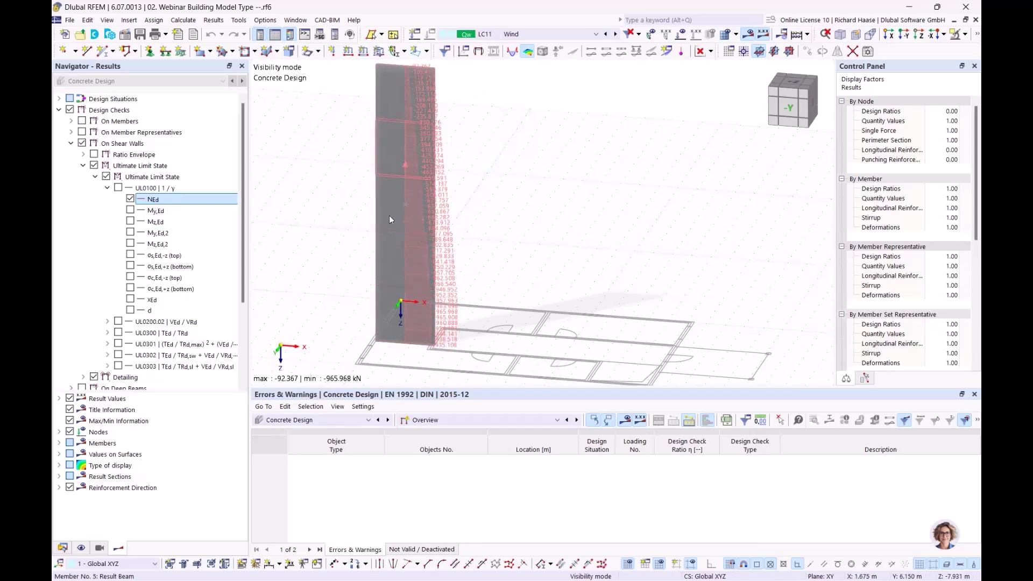
- Swap to the My,Ed moment diagram, inspect it, then clear it and return to the Data tree
left_click(131, 199)
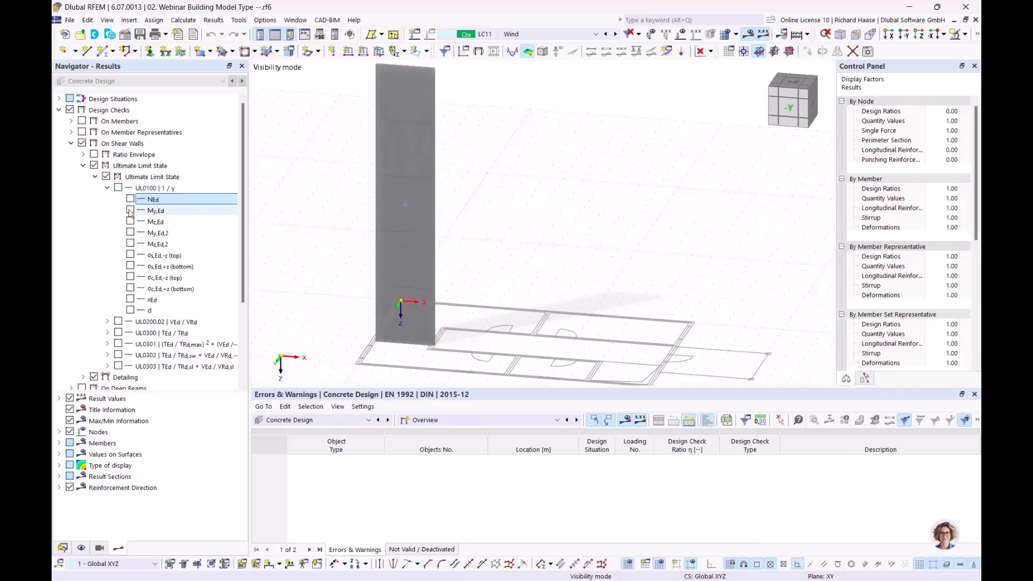
left_click(130, 210)
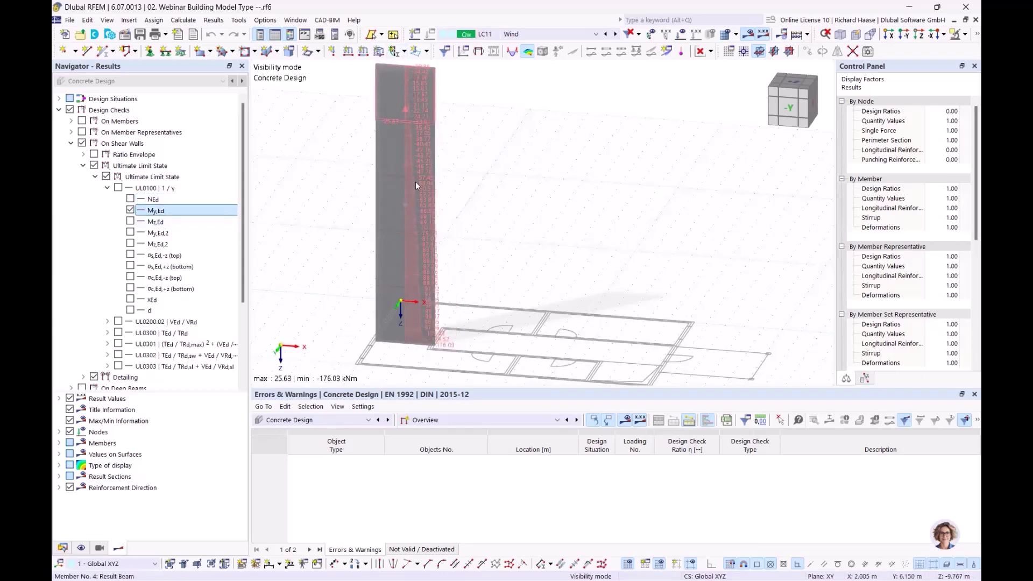
scroll(465, 345, "up", 1)
middle_click_drag(465, 345, 457, 312, "ctrl")
scroll(433, 327, "up", 1)
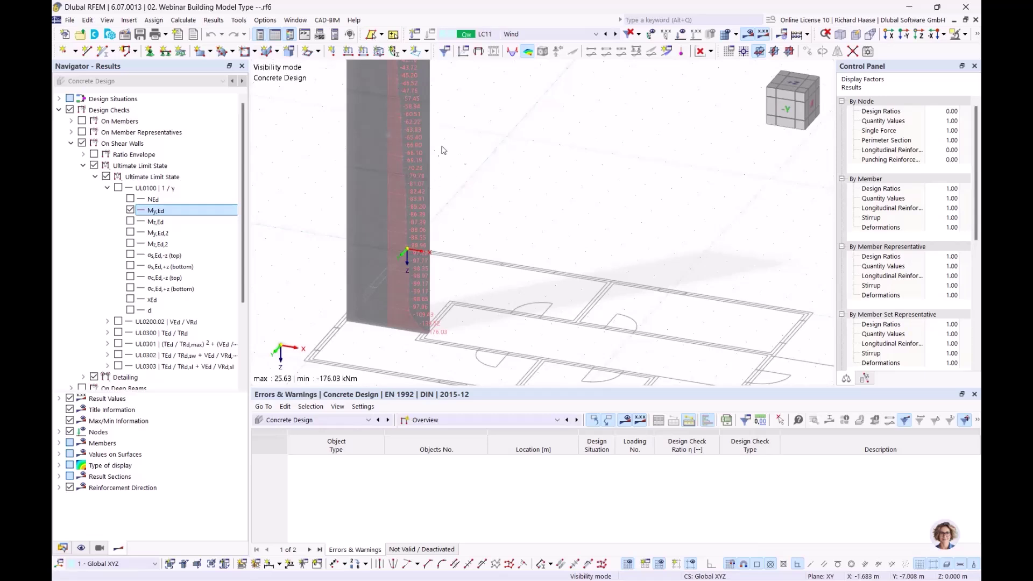
scroll(478, 186, "down", 1)
middle_click_drag(477, 189, 474, 273)
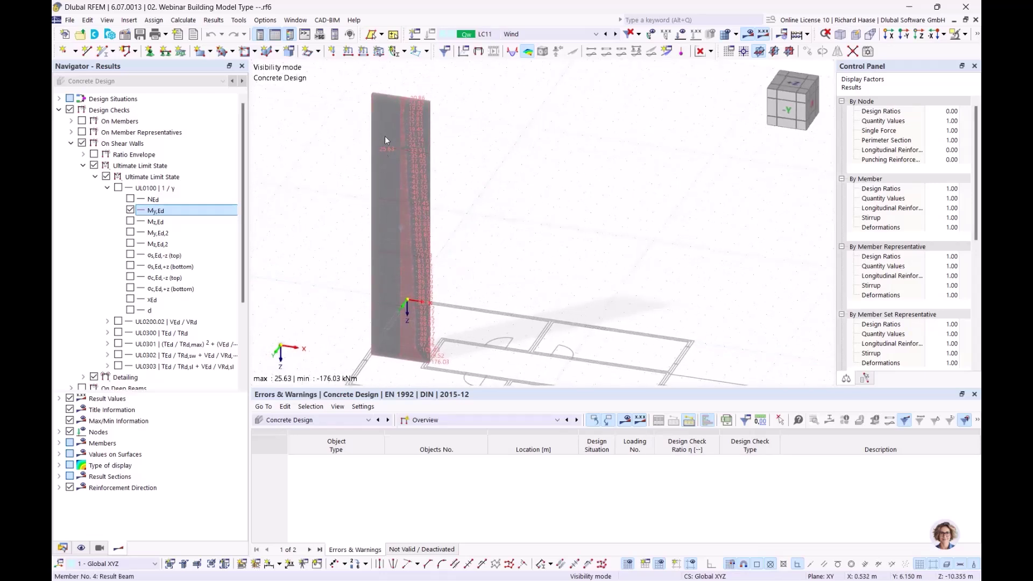
left_click(130, 210)
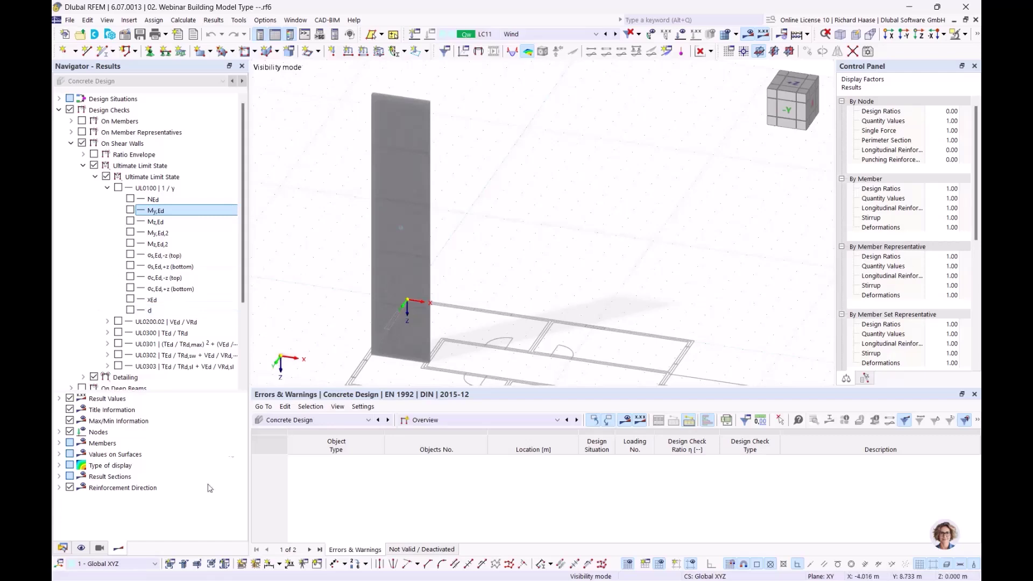
left_click(62, 548)
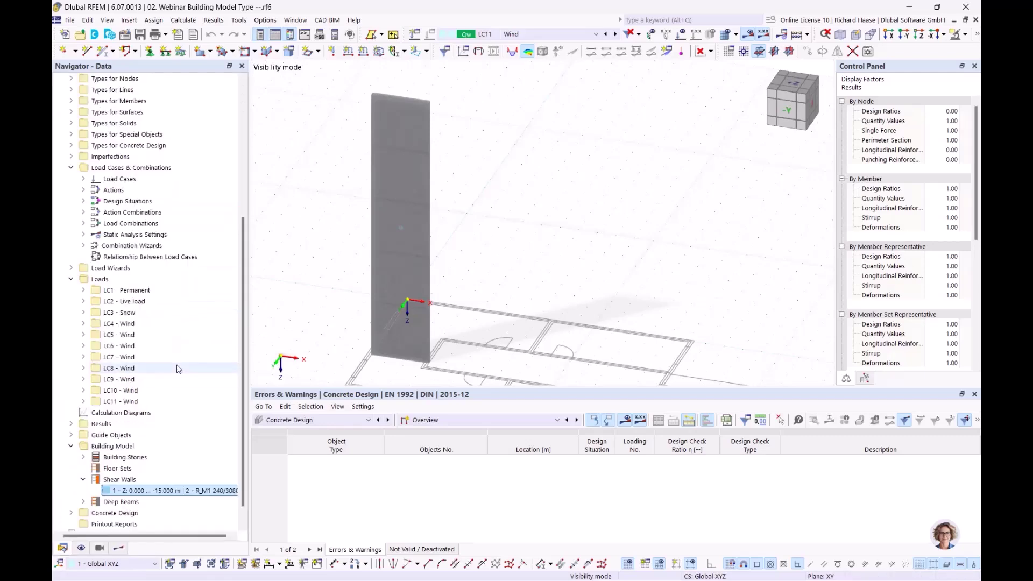
- Review deep beam 1's properties (surfaces 23,24, 9.720 m², 5.832 t) and close them
left_click(83, 501)
scroll(103, 469, "down", 1)
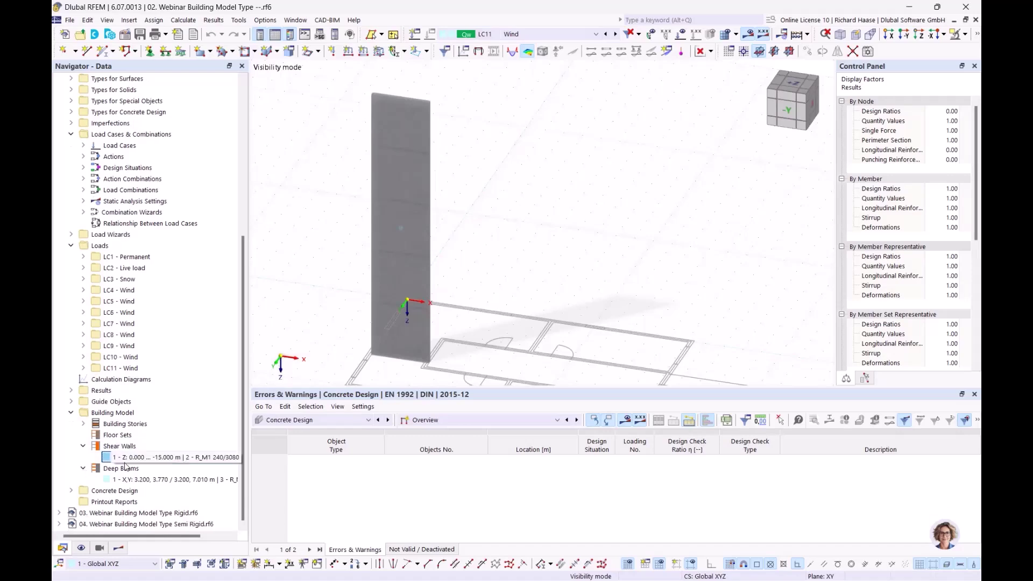
left_click(141, 480)
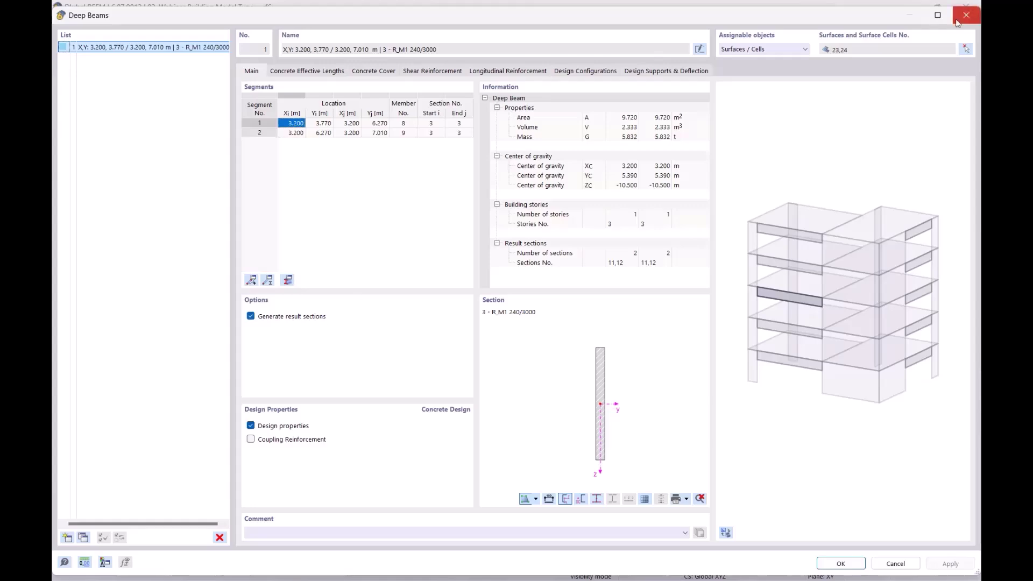
left_click(967, 15)
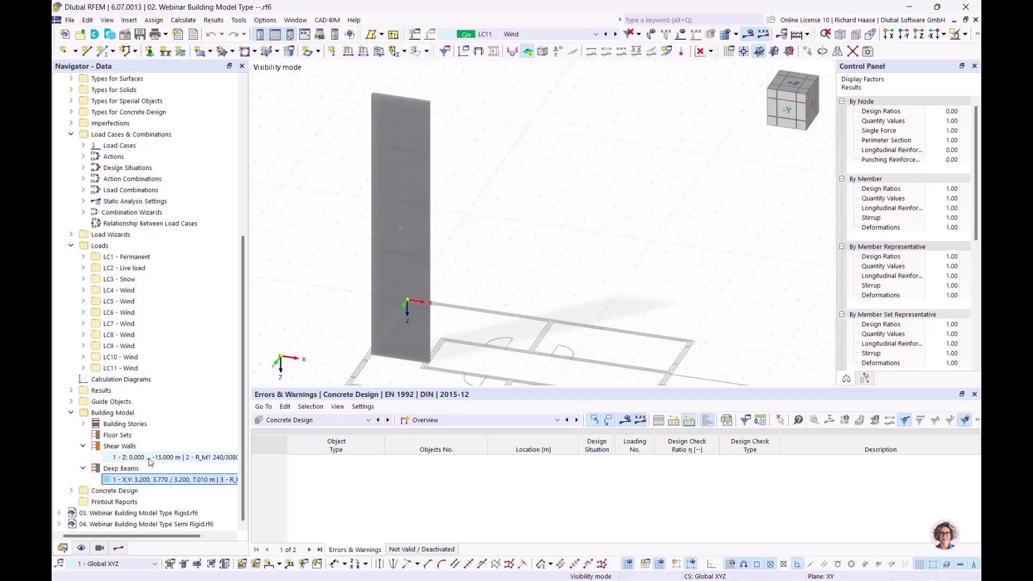
- Activate object selection OS1 - deep beam 3rd floor and center the beam in view
left_click(171, 457)
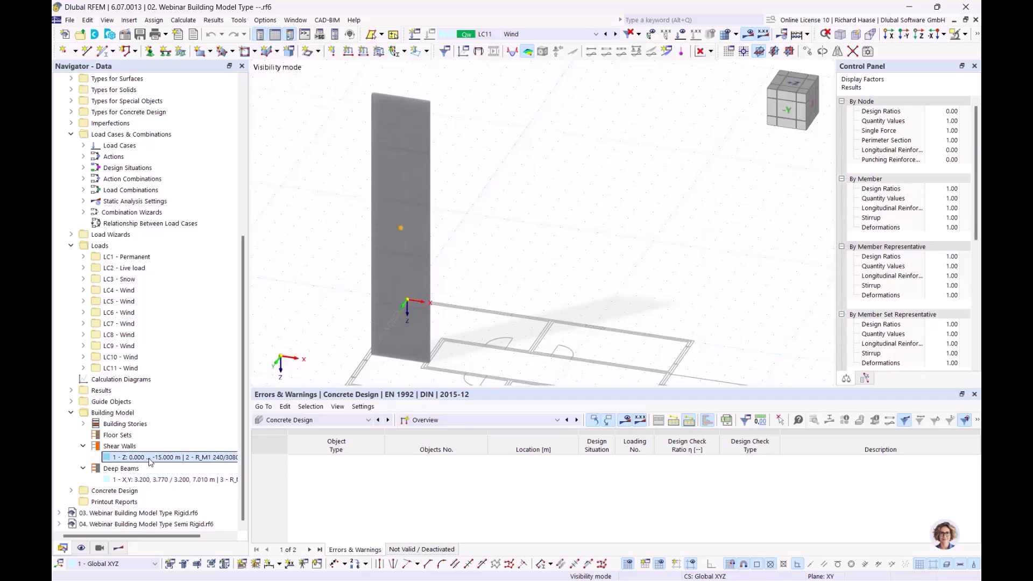
left_click(99, 548)
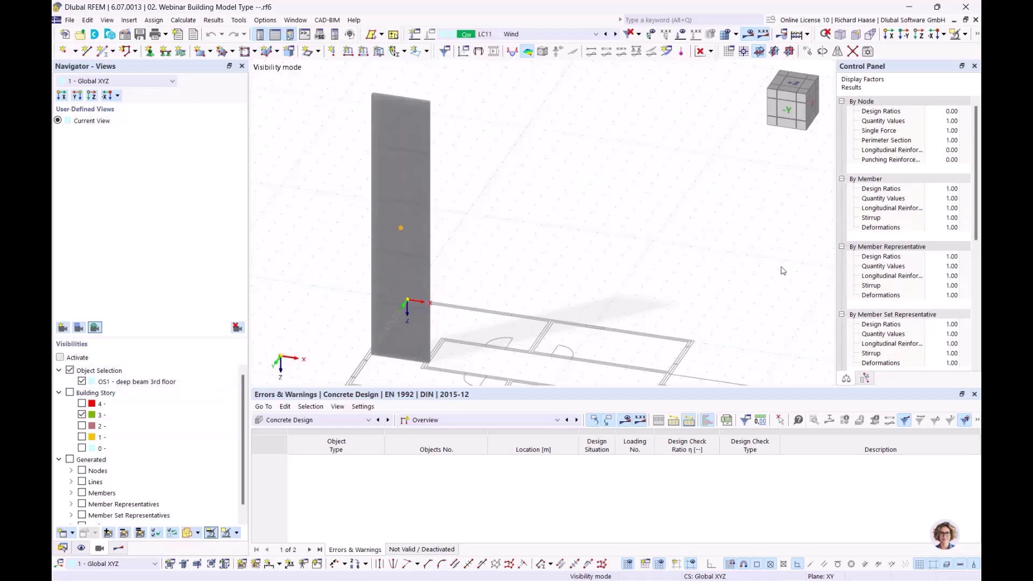
middle_click_drag(563, 233, 481, 231, "ctrl")
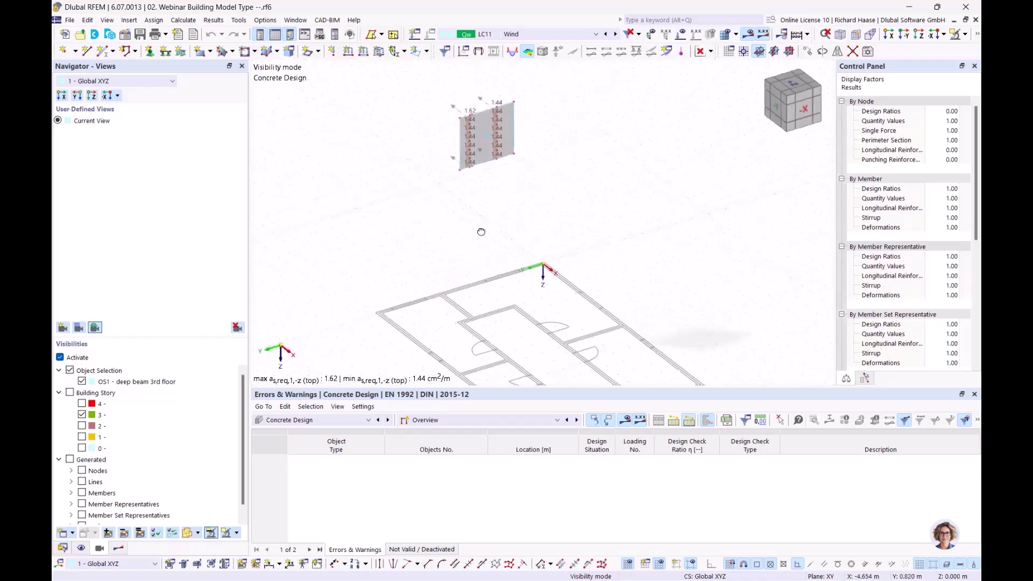
scroll(539, 171, "up", 5)
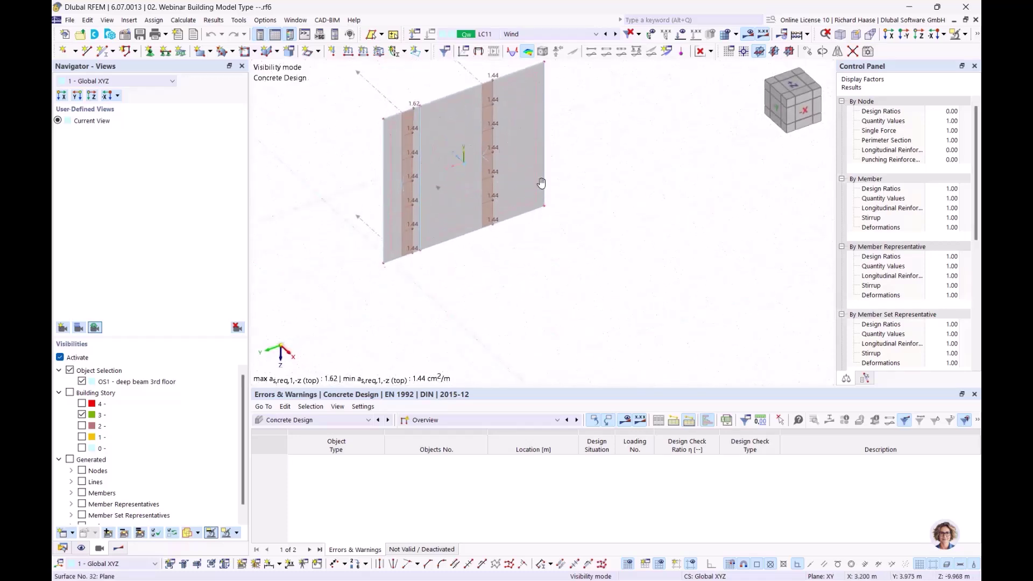
middle_click_drag(538, 171, 535, 179)
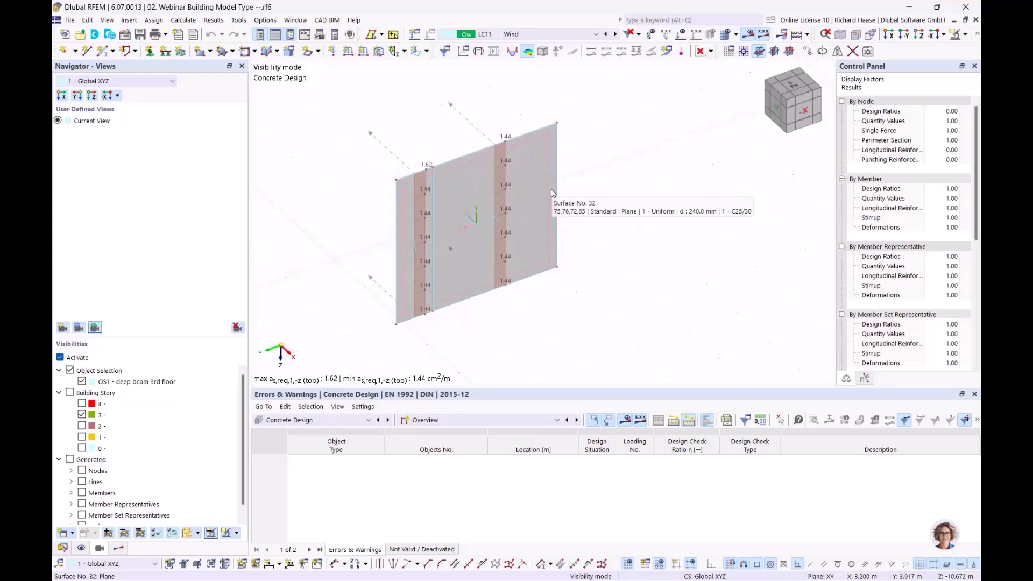
middle_click_drag(605, 178, 597, 185)
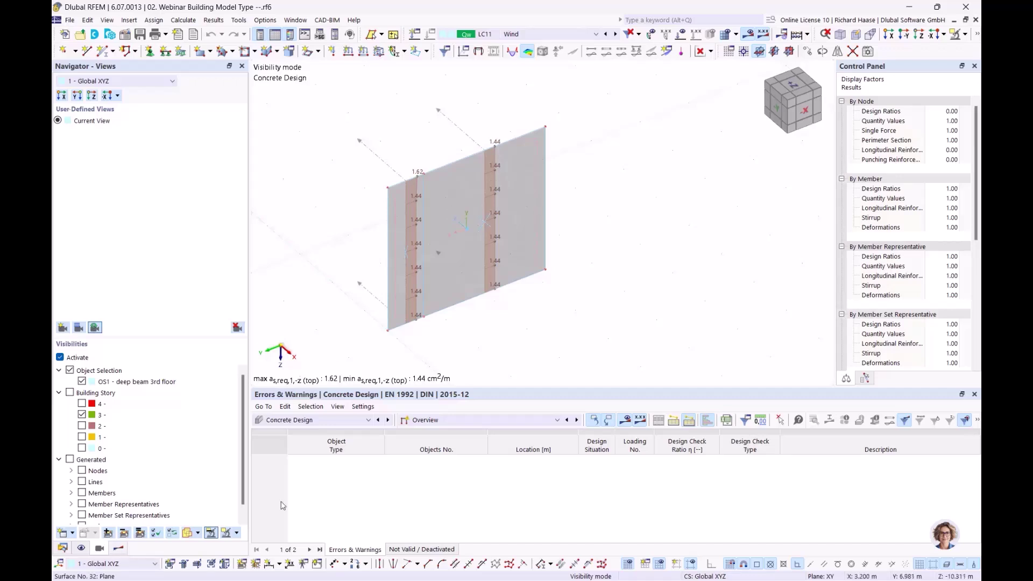
- Turn on reinforcement results and expand On Surfaces > Required Reinforcement in the results navigator
left_click(118, 548)
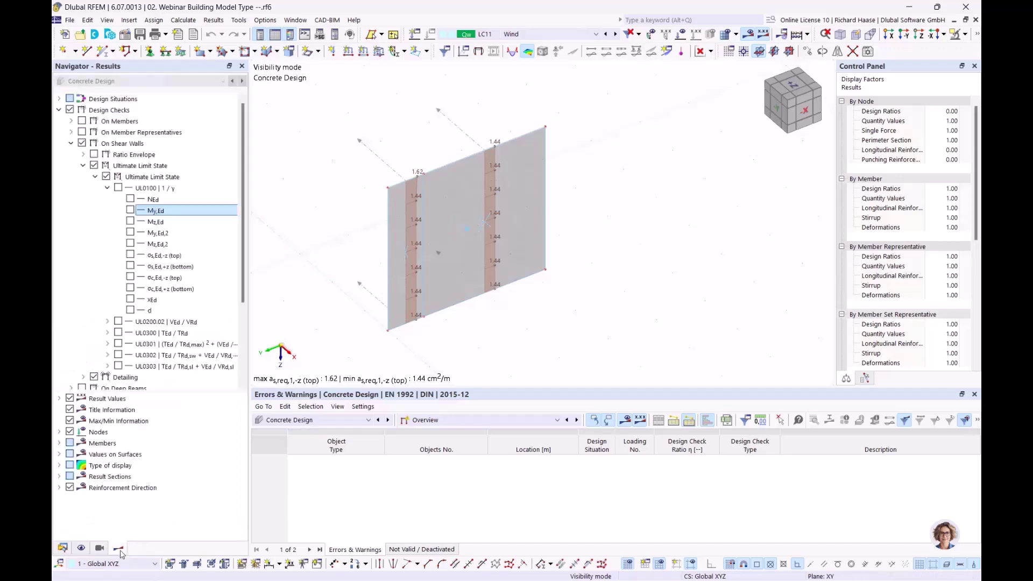
left_click(71, 144)
left_click(70, 177)
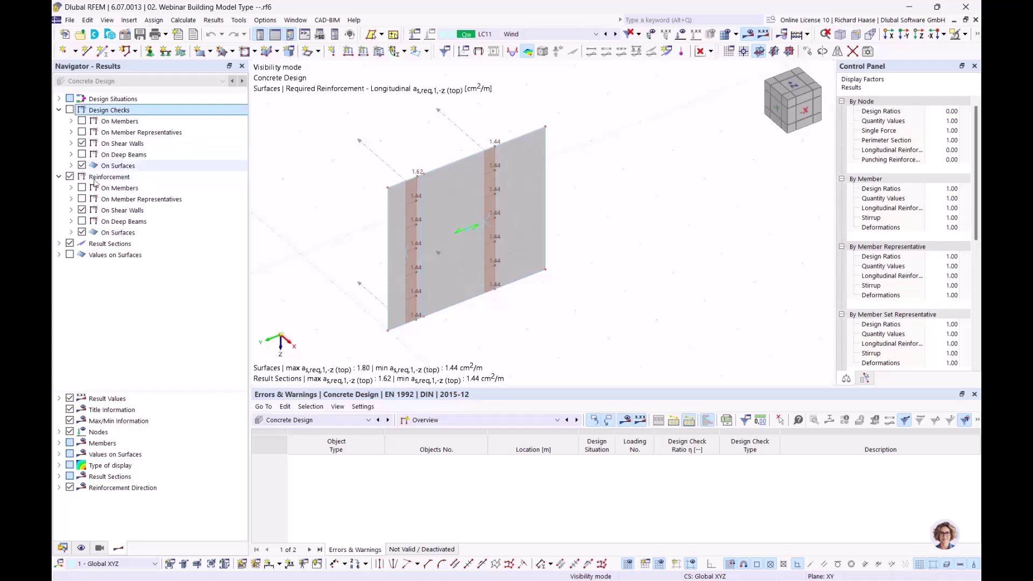
left_click(81, 210)
left_click(72, 221)
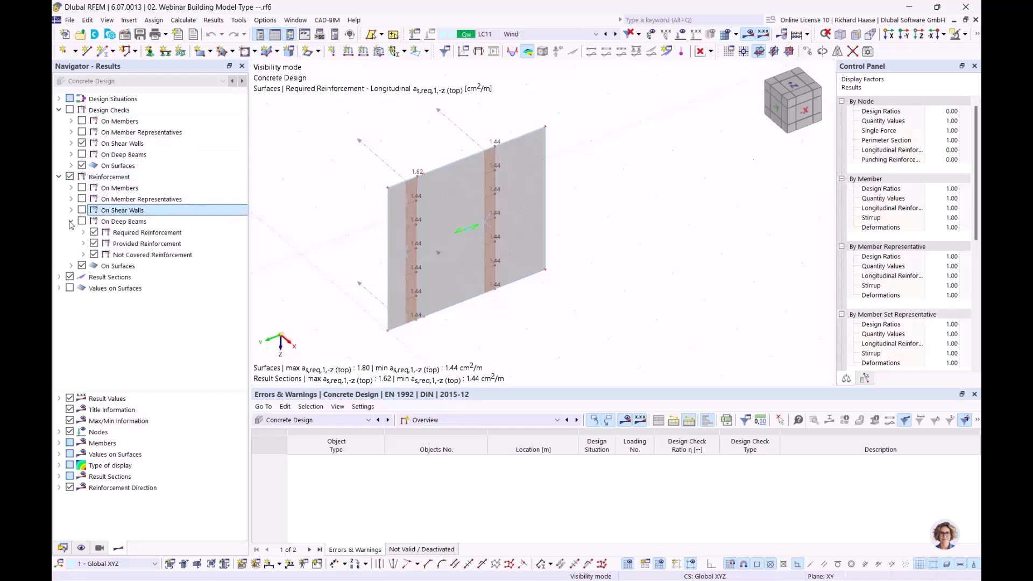
left_click(95, 244)
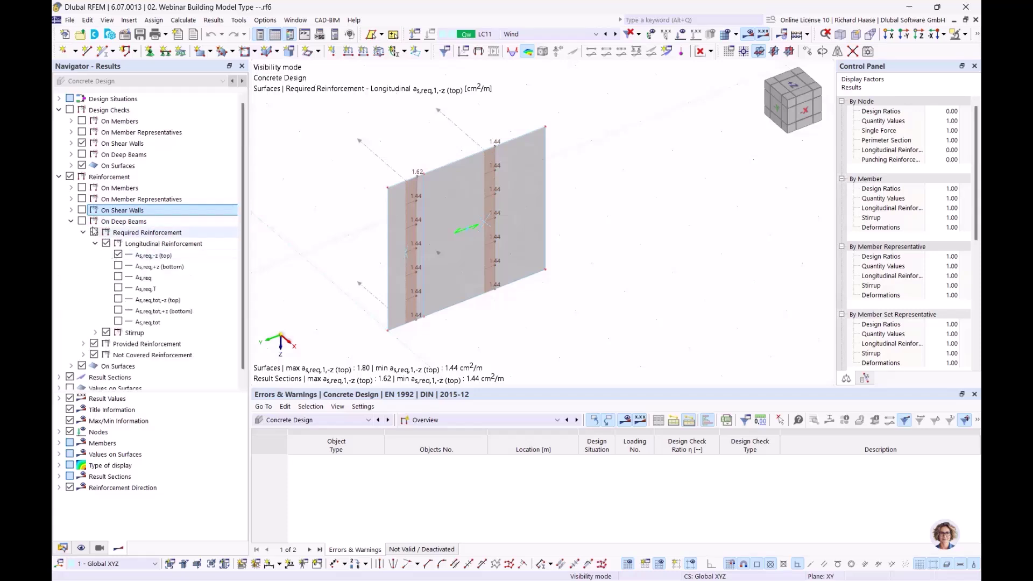
left_click(72, 222)
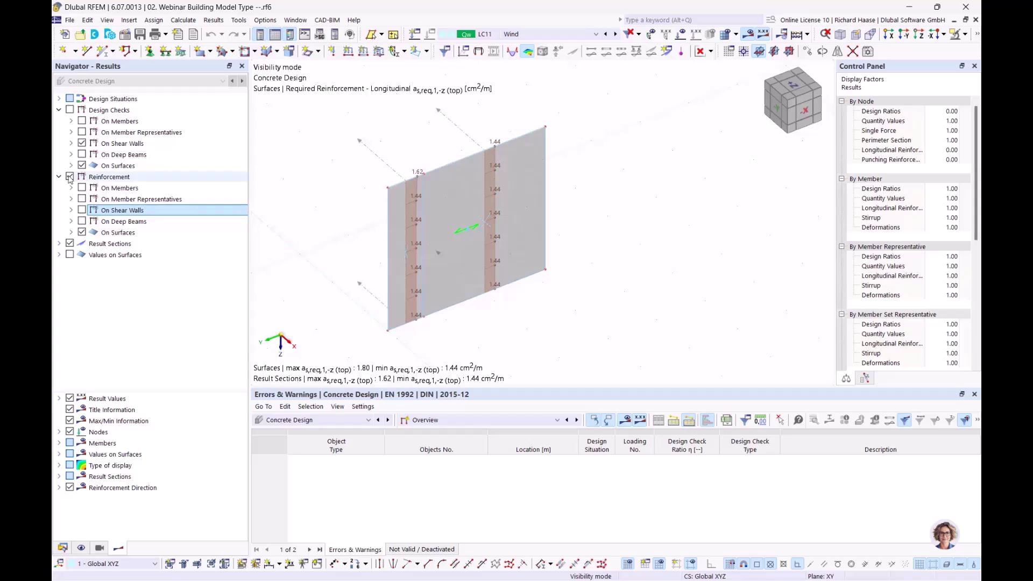
left_click(72, 233)
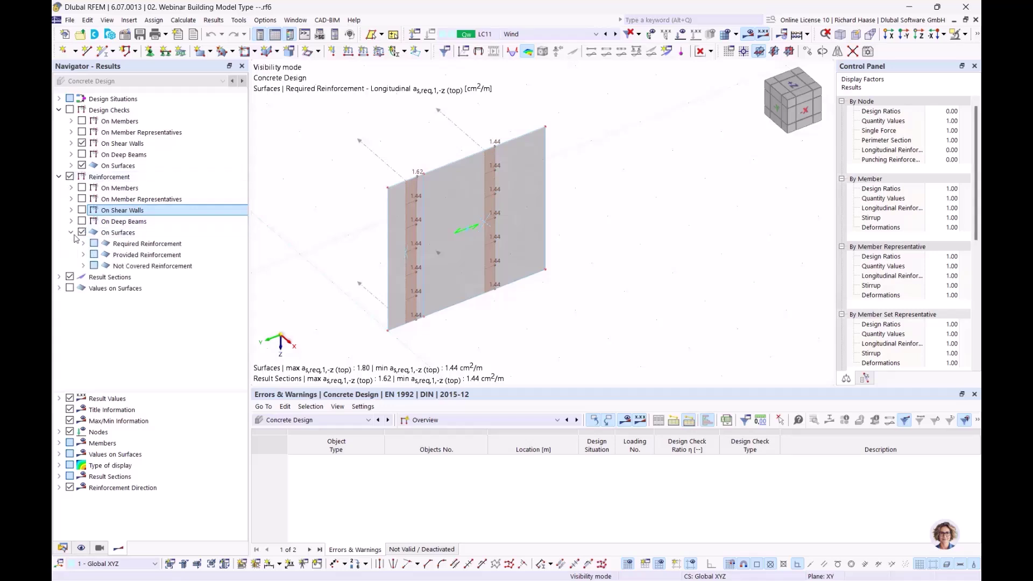
left_click(83, 244)
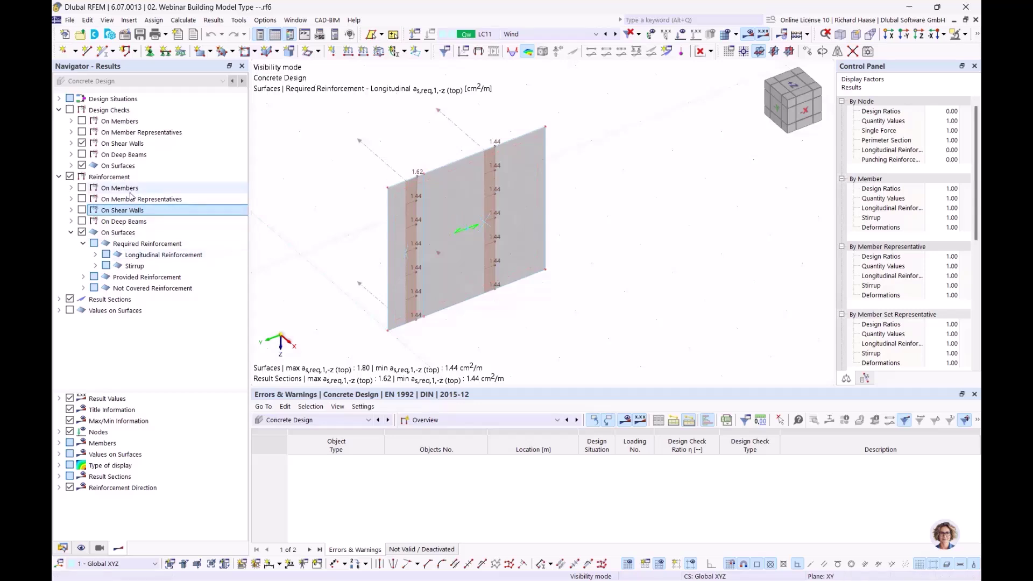
left_click(129, 222)
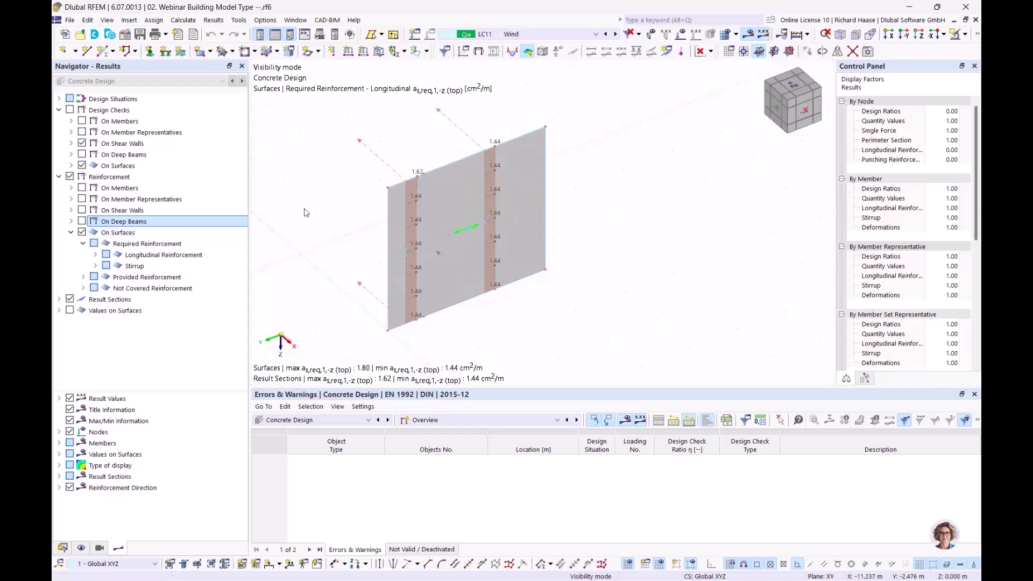
- Step through the longitudinal layers to as,req,2,+z bottom reinforcement, a uniform 1.80 cm²/m
left_click(96, 256)
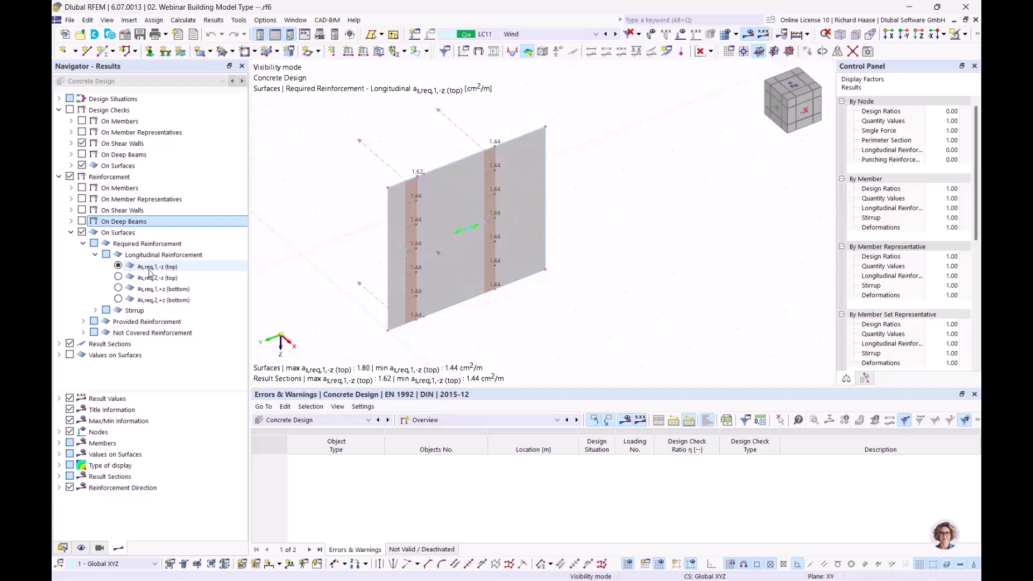
left_click(118, 289)
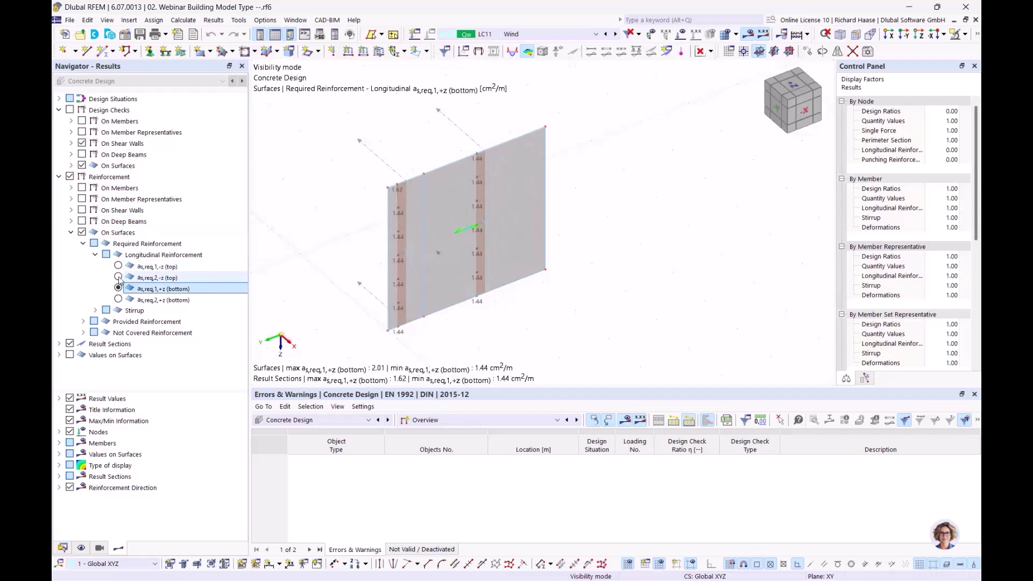
left_click(119, 278)
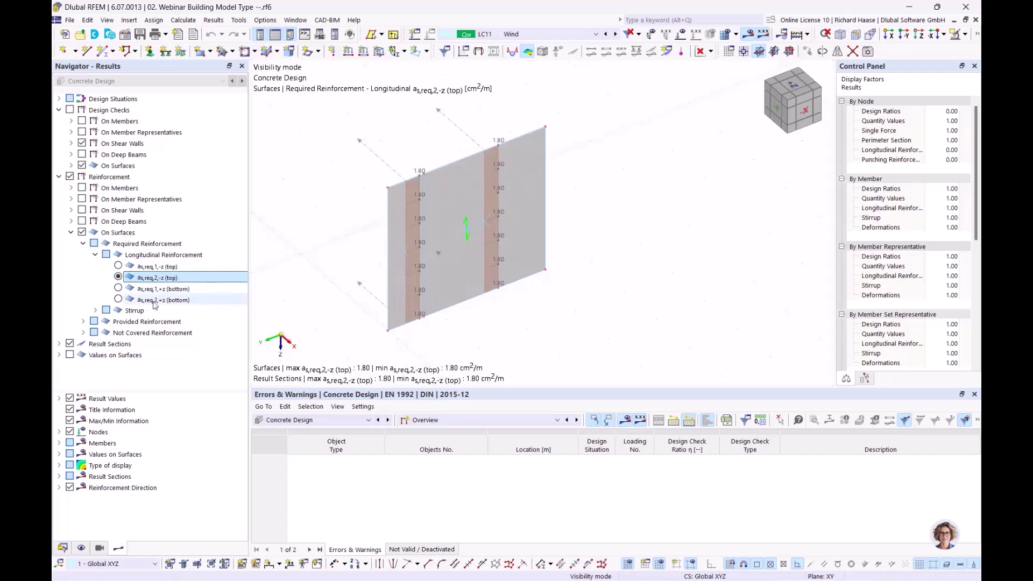
left_click(118, 300)
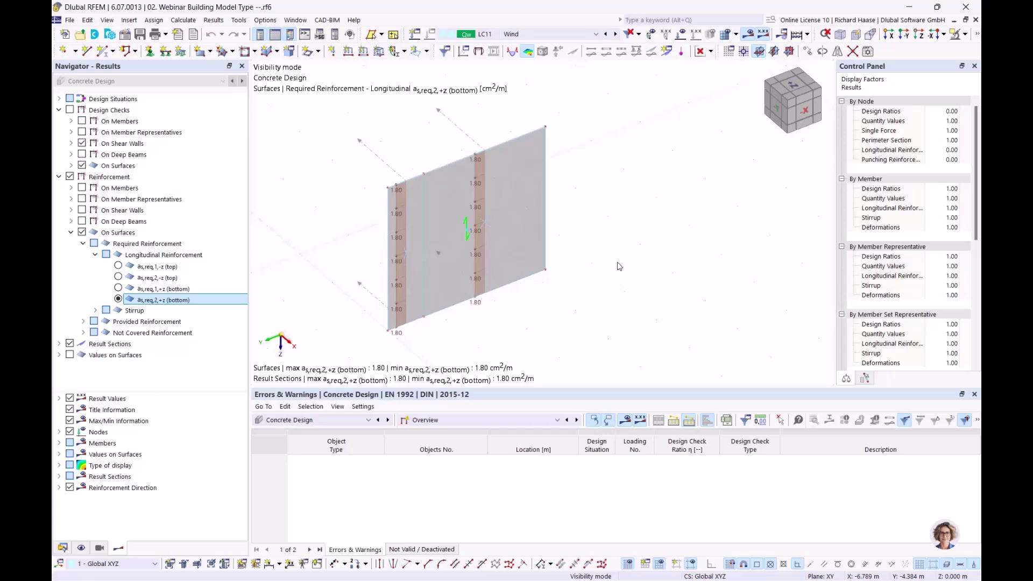
- Open the result diagrams for result section 11 and remove all existing diagrams
right_click(473, 141)
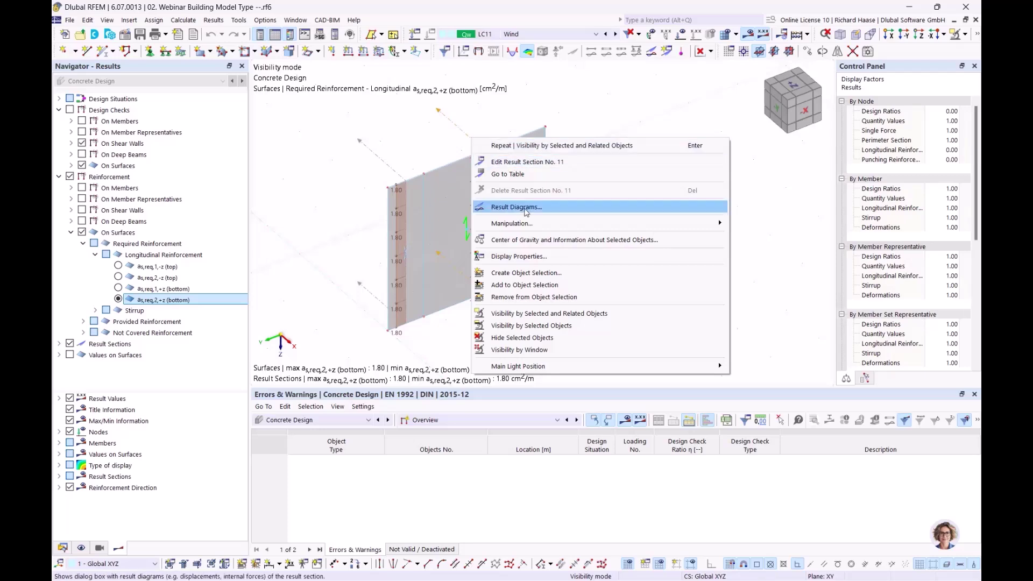
left_click(525, 212)
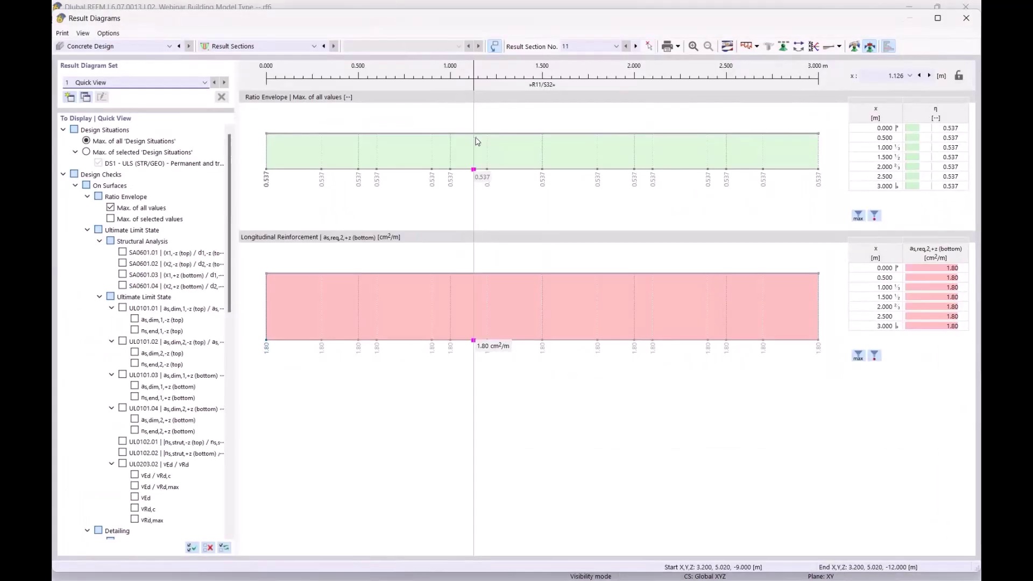
right_click(398, 146)
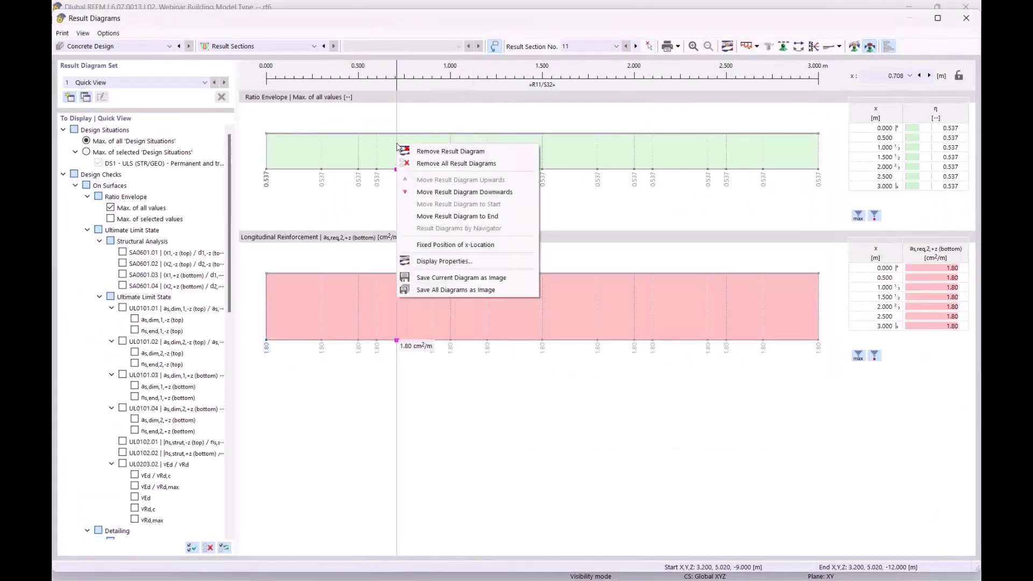
left_click(456, 163)
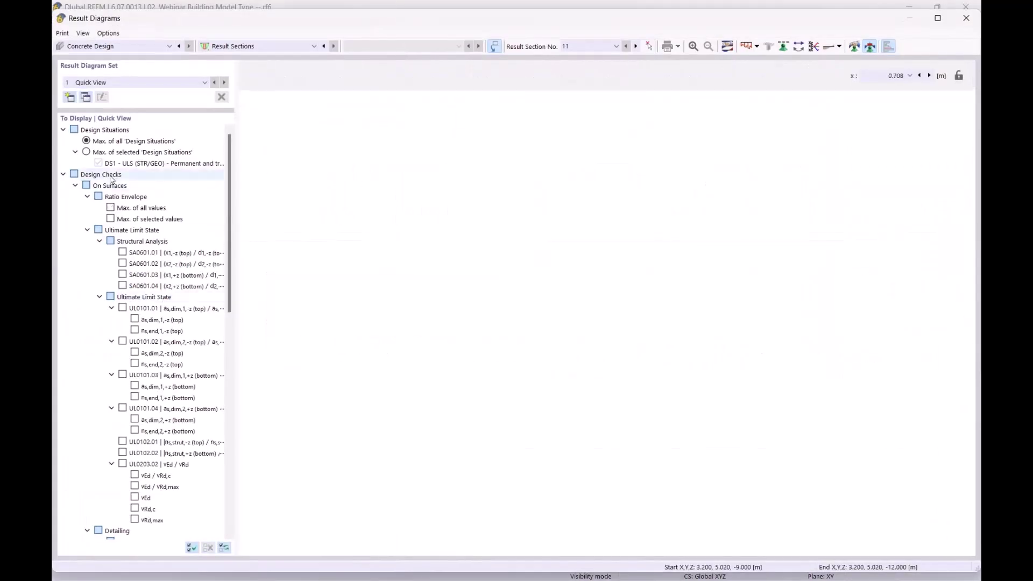
- Show only the as,req,1,-z top and as,req,1,+z bottom reinforcement diagrams (1.44 cm²/m)
left_click(63, 174)
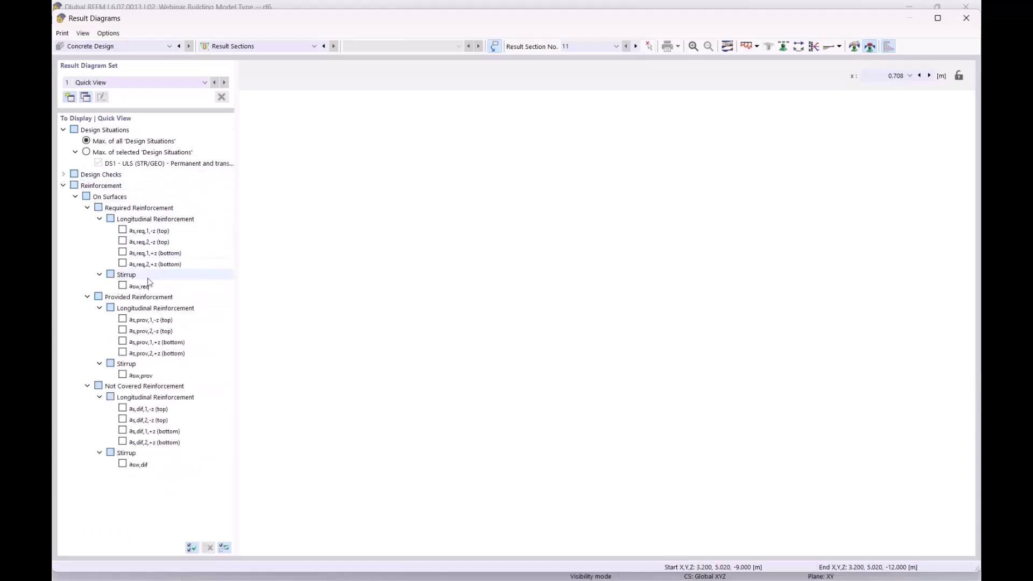
left_click(123, 231)
left_click(122, 253)
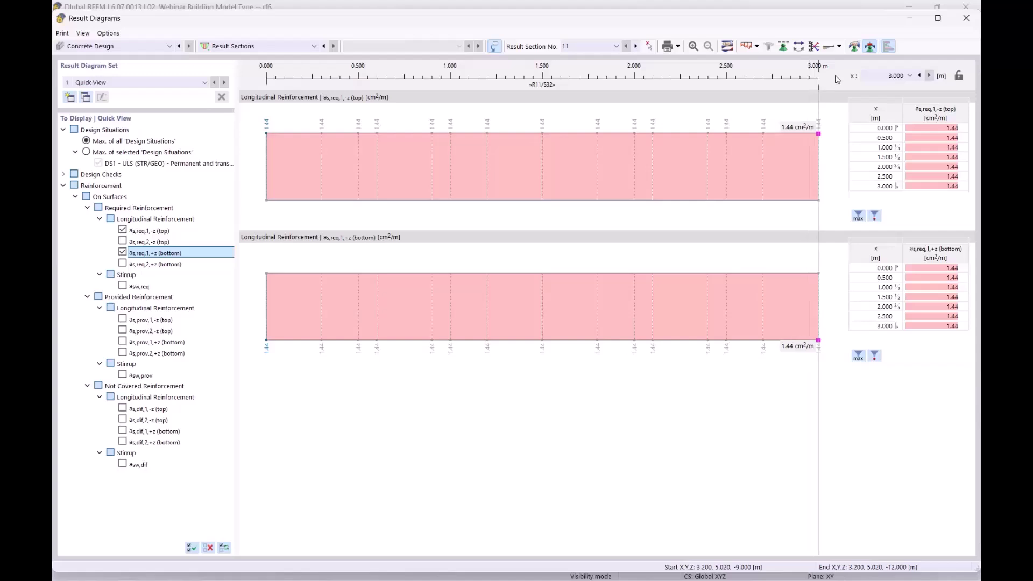
left_click(854, 47)
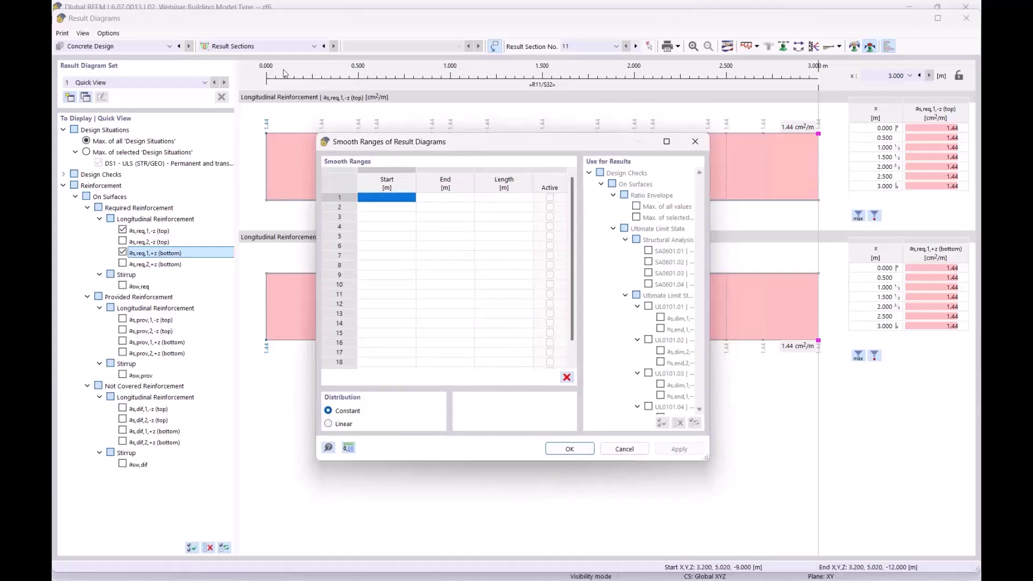
- Define a smooth range from 0.000 to 3.000 m on both reinforcement diagrams
left_click(384, 198)
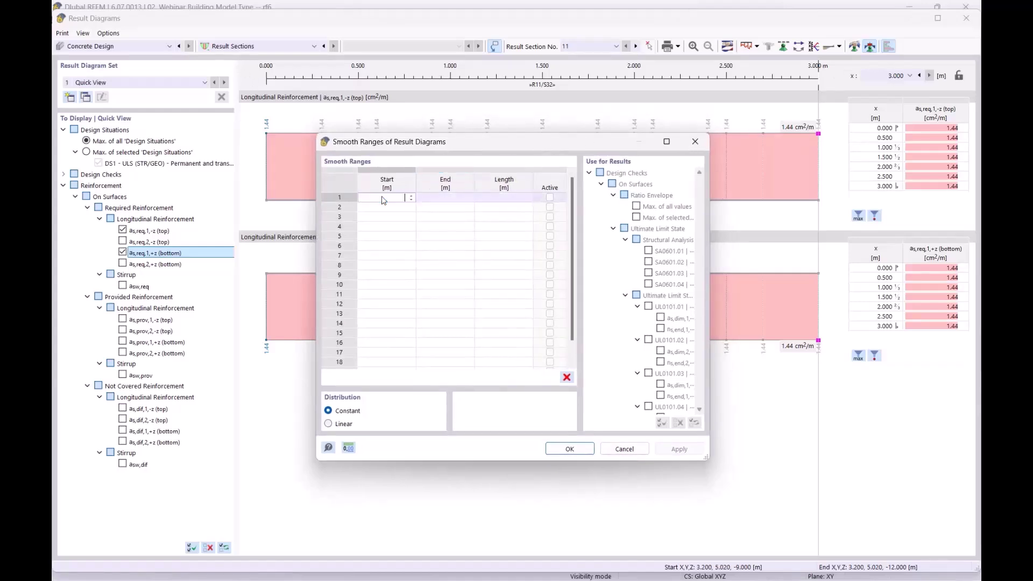
type("0")
key("Tab")
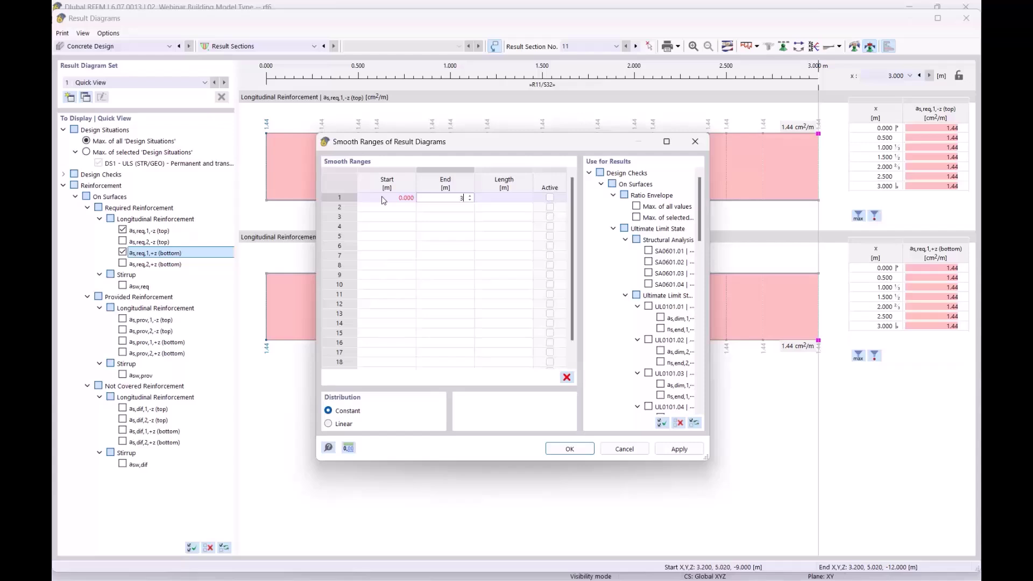
left_click(570, 449)
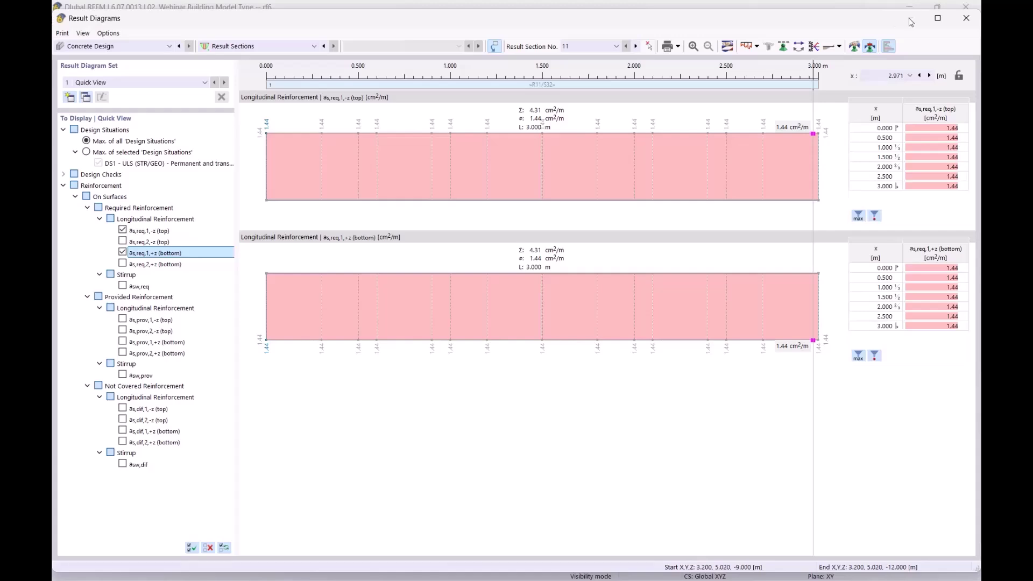
- Replace the as,req,1 diagrams with as,req,2,-z and as,req,2,+z (1.80 cm²/m), then close the window
left_click_drag(846, 20, 801, 359)
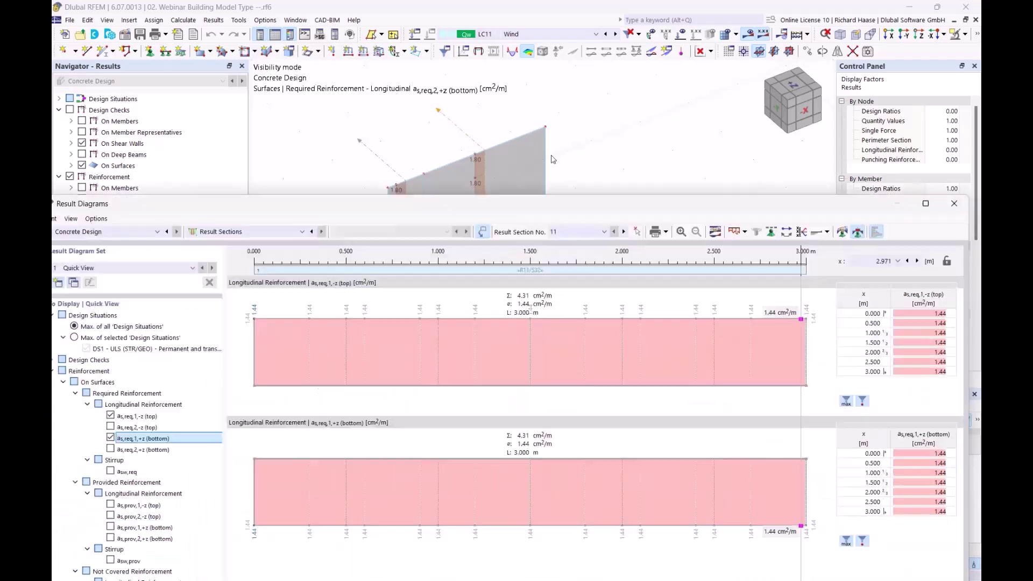
left_click_drag(552, 204, 574, 85)
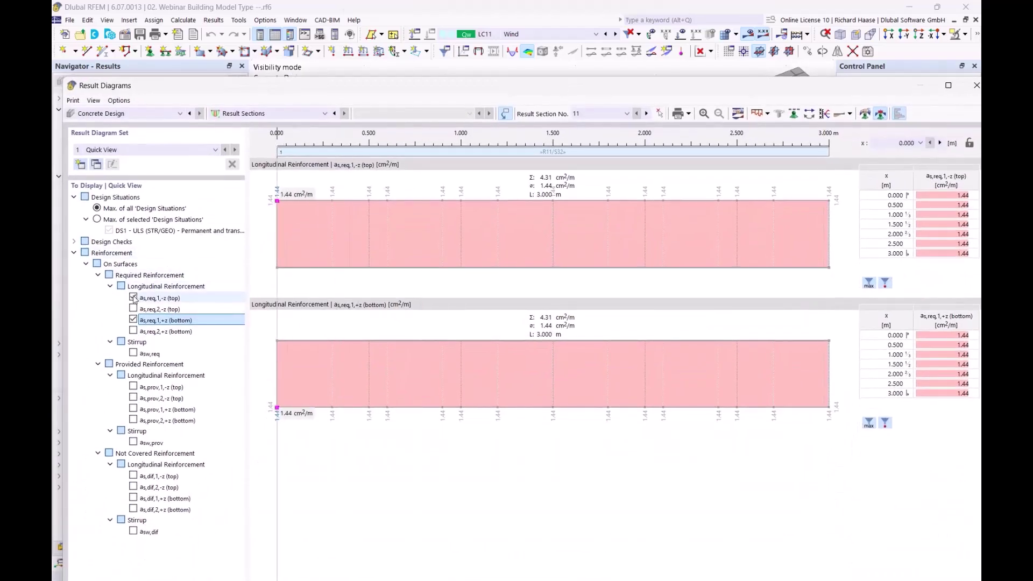
left_click(133, 298)
left_click(132, 320)
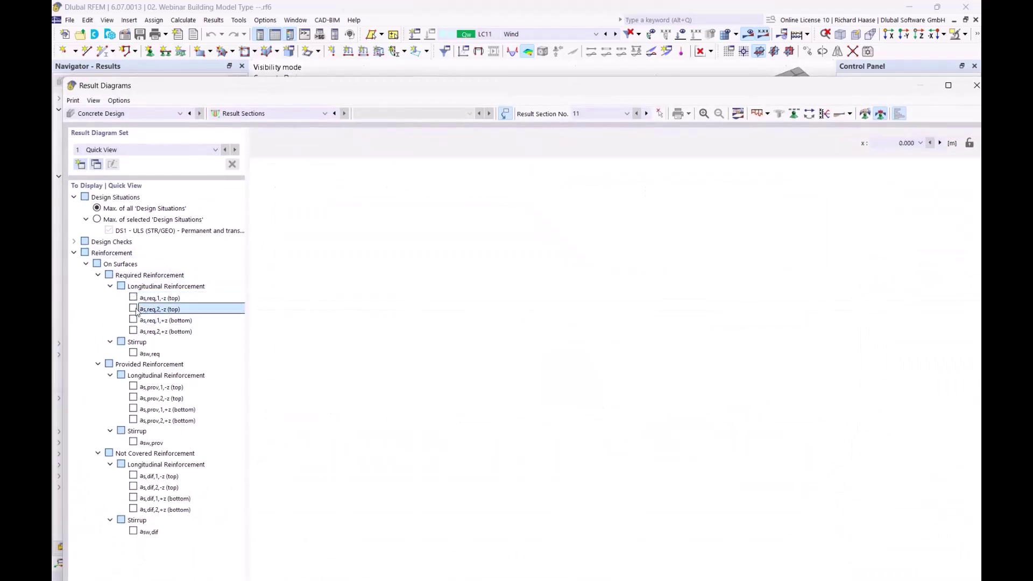
left_click(134, 309)
left_click(133, 331)
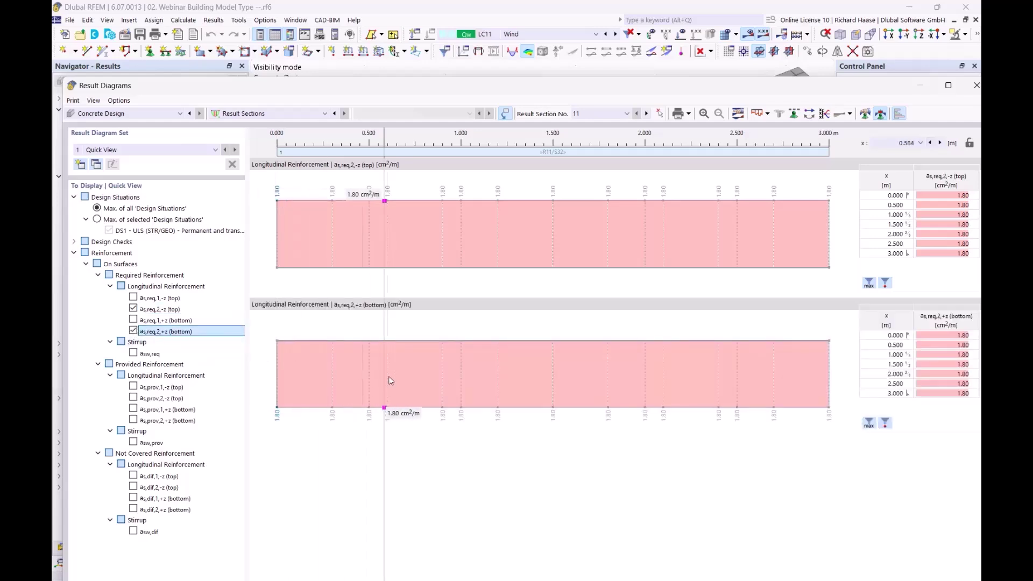
left_click(171, 310)
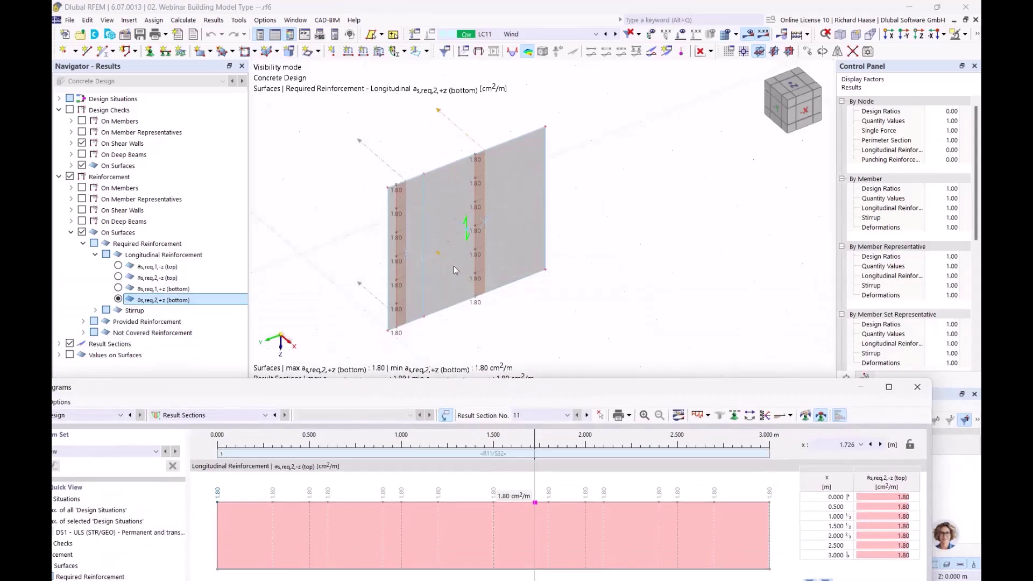
left_click_drag(661, 391, 614, 113)
left_click(870, 110)
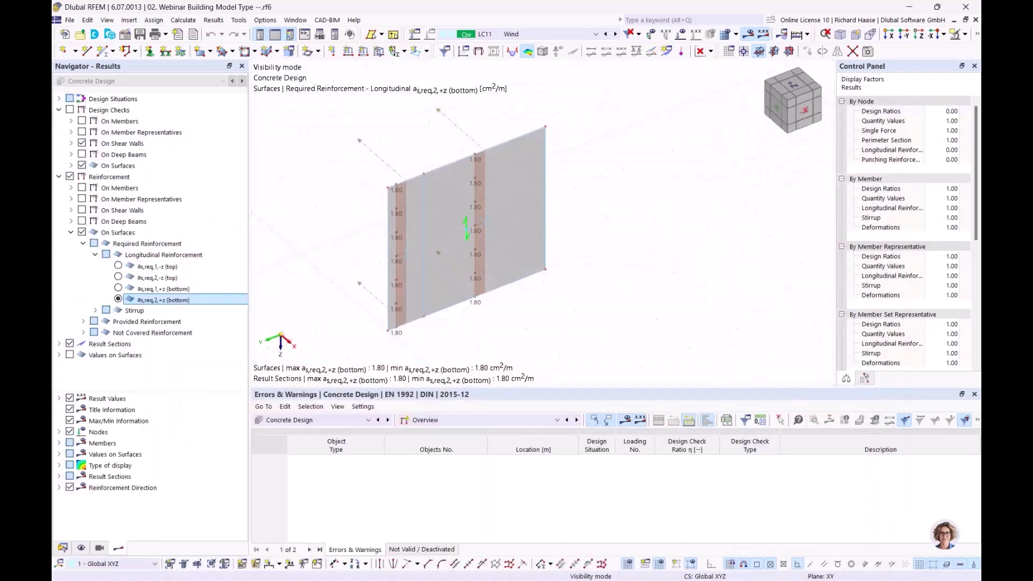
- Cancel visibility mode so the entire building model is displayed again
middle_click_drag(594, 308, 652, 290)
scroll(590, 295, "down", 2)
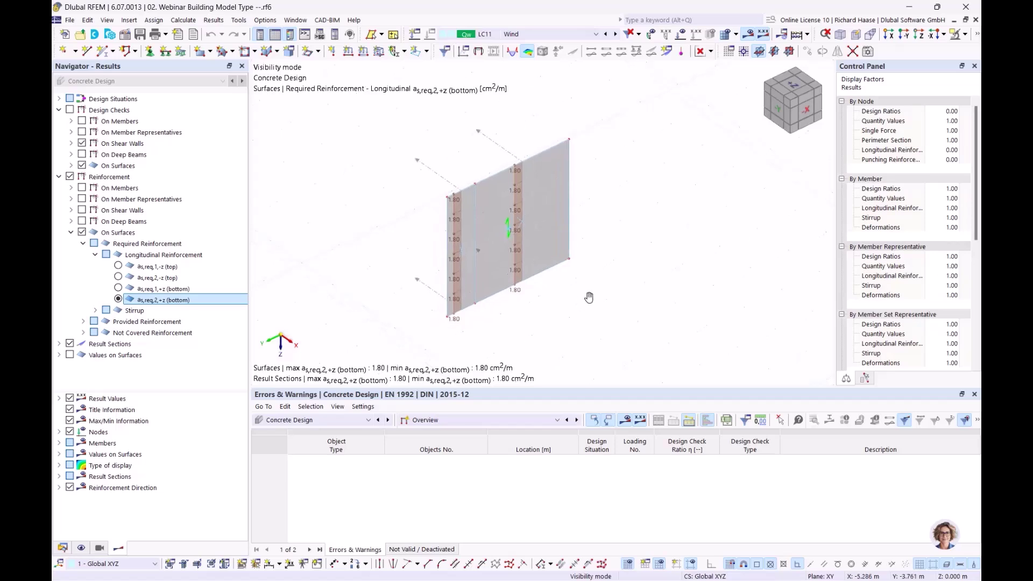
left_click(967, 38)
left_click(869, 133)
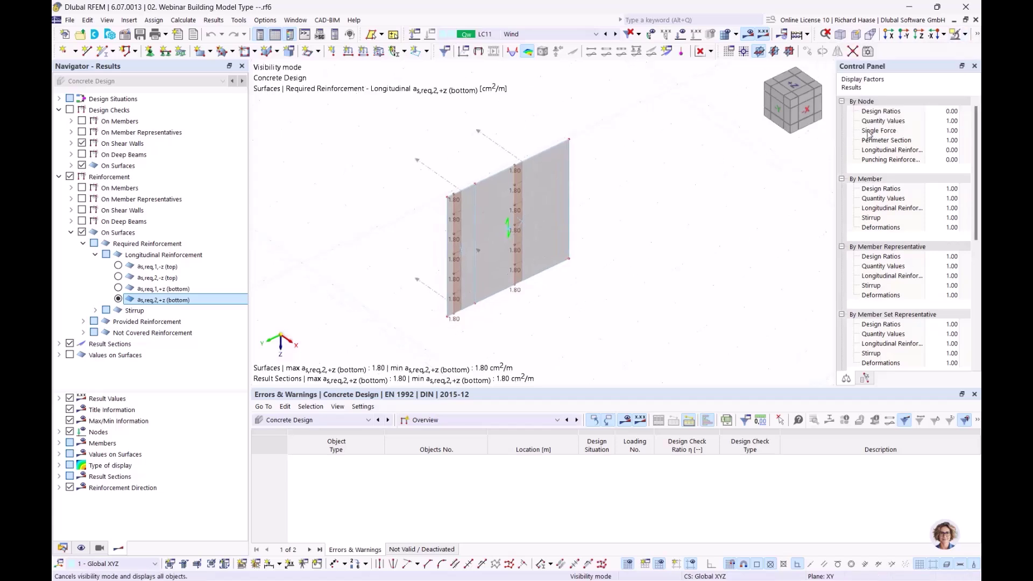
scroll(515, 112, "down", 3)
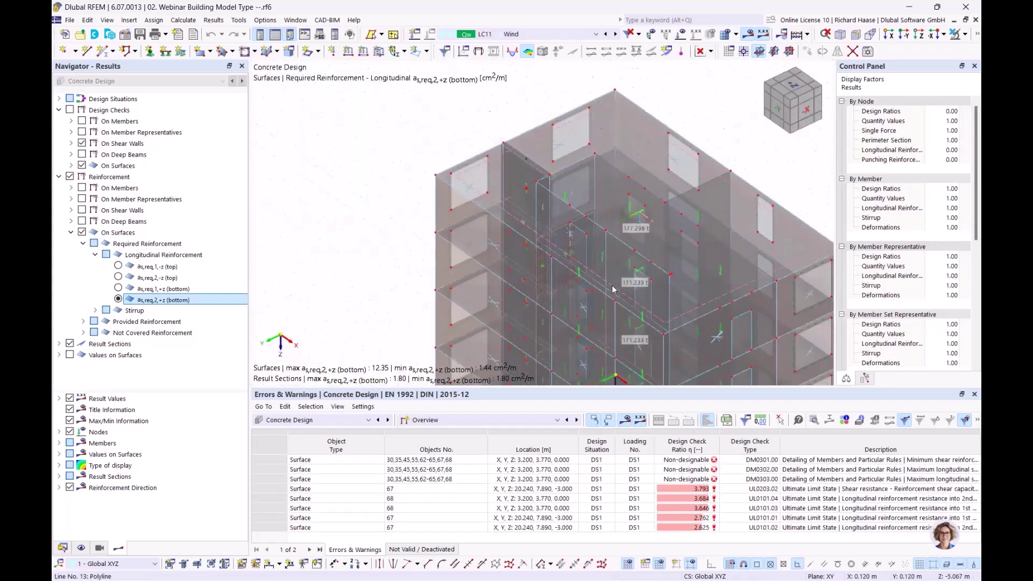
middle_click_drag(515, 112, 523, 115, "ctrl")
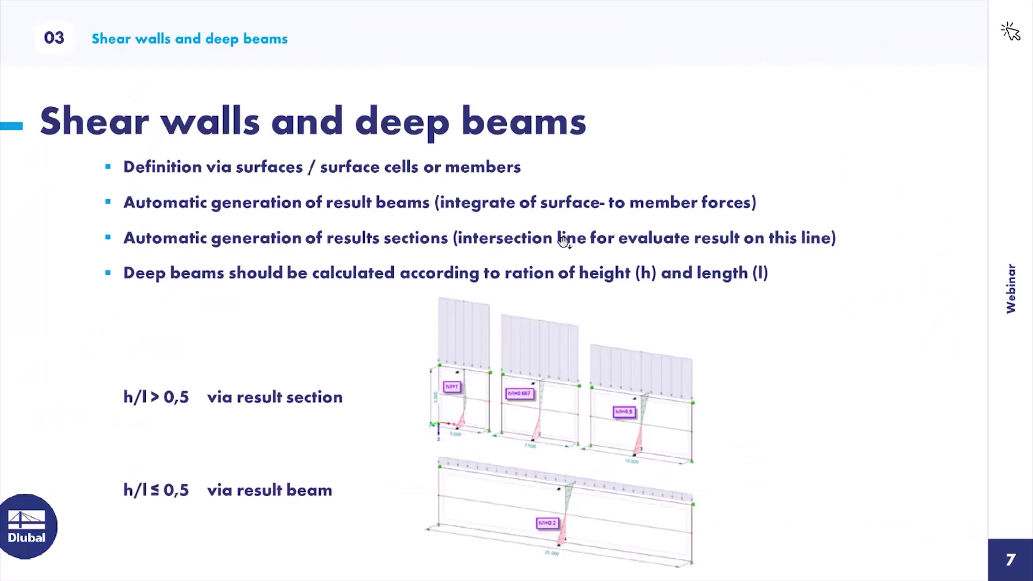
- Advance the presentation to slide 8, 'Result evaluation'
left_click(556, 227)
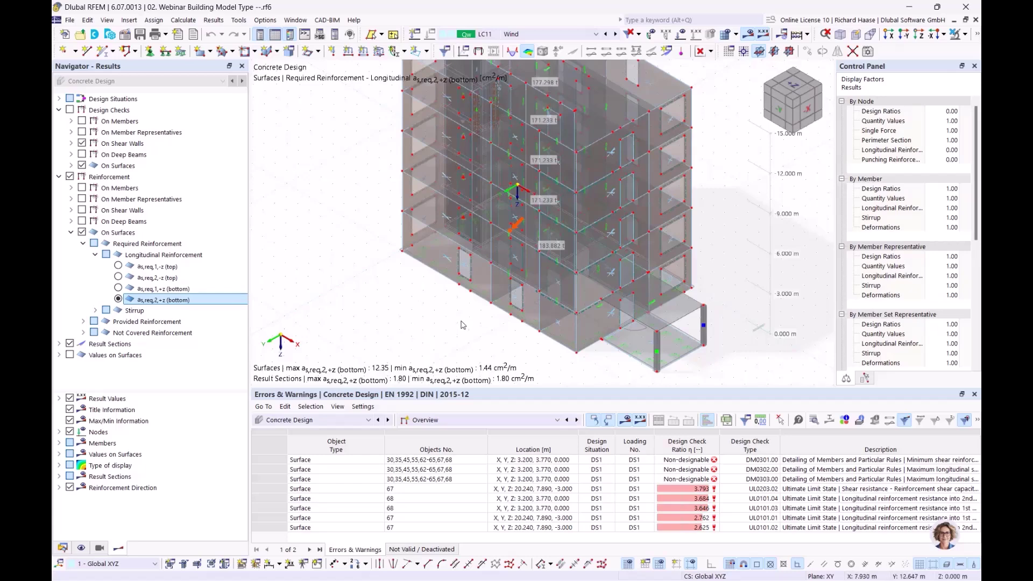
- Show Static Analysis results by stories, listing centers of mass and rigidity per story
left_click(309, 422)
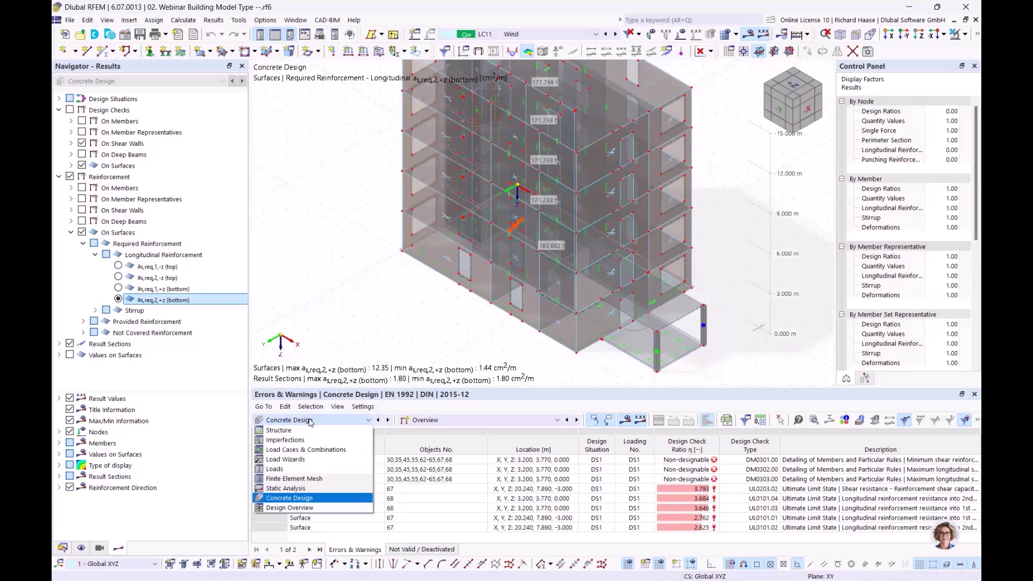
left_click(315, 489)
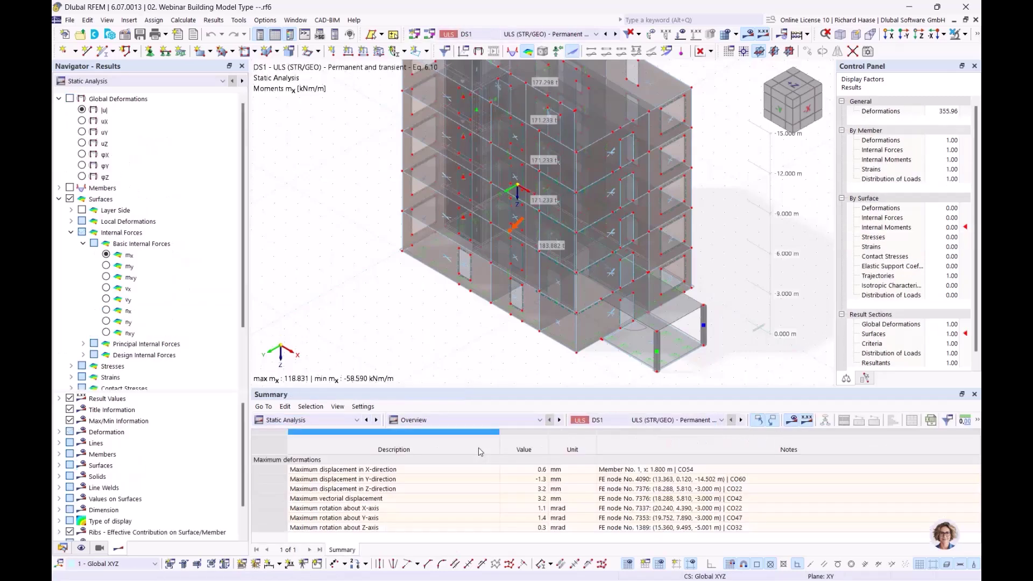
left_click(469, 418)
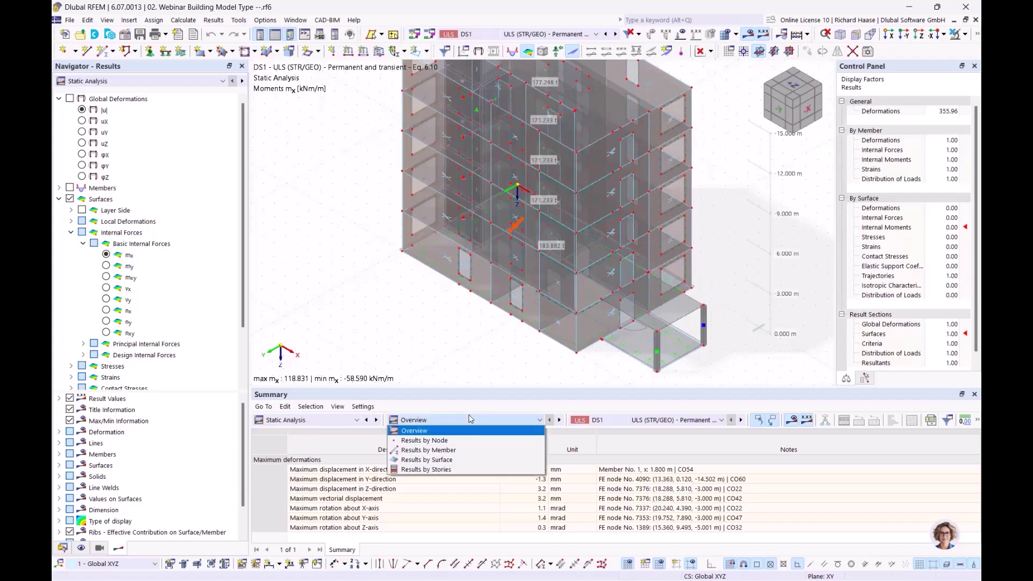
left_click(443, 470)
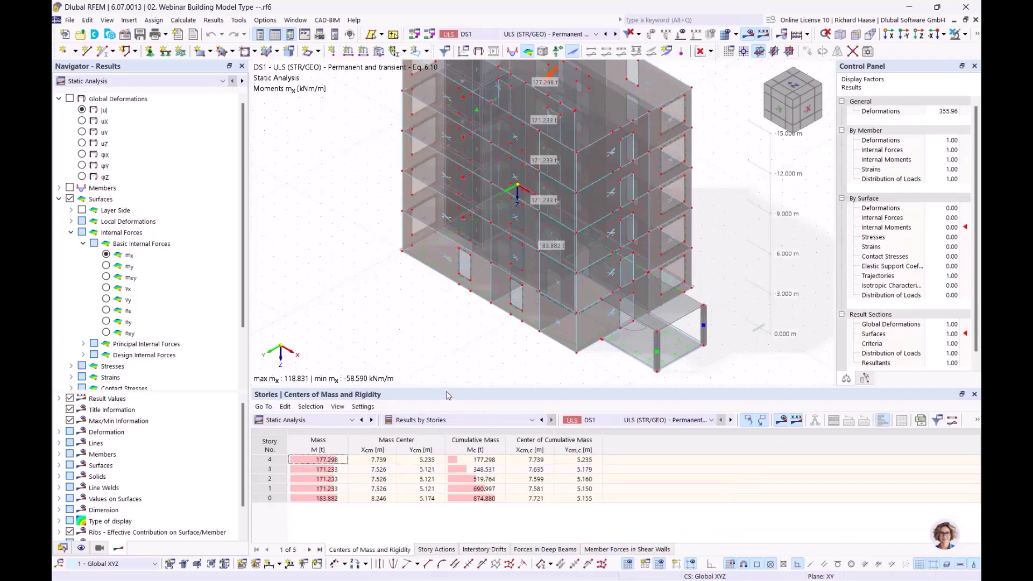
left_click_drag(452, 393, 464, 372)
middle_click_drag(505, 339, 408, 360)
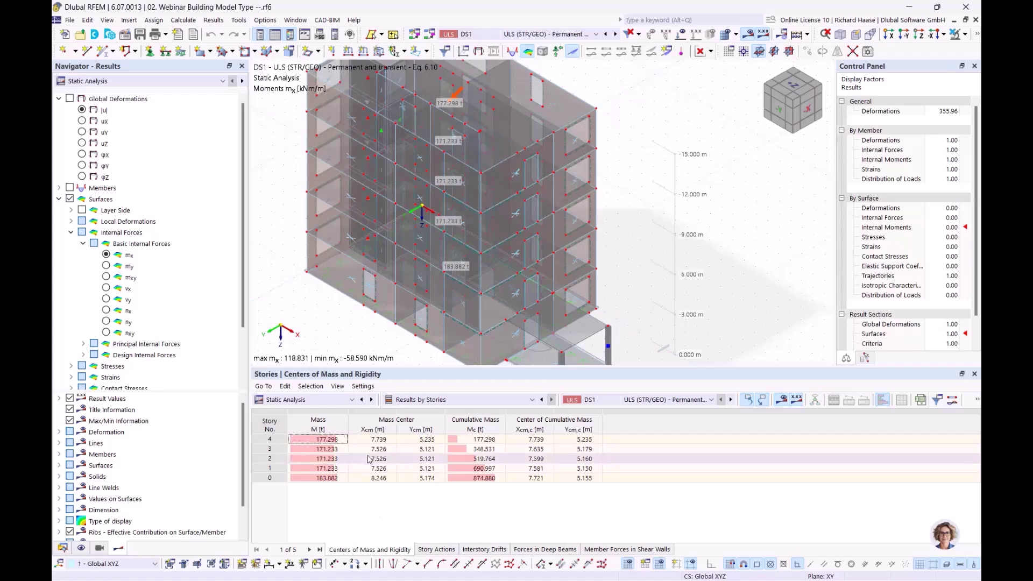
left_click(336, 440)
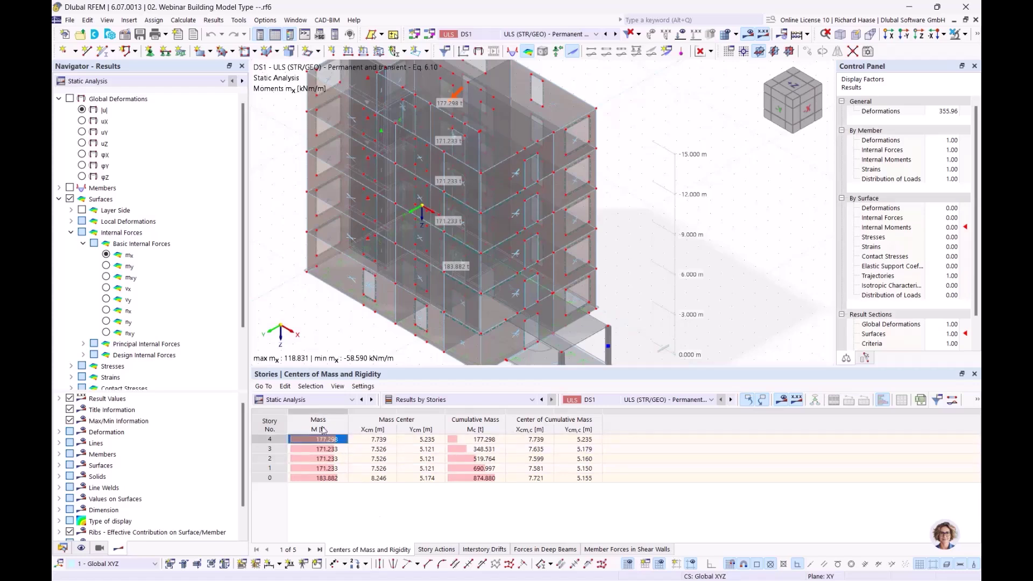
middle_click_drag(538, 237, 423, 364, "ctrl")
left_click(332, 449)
left_click(331, 459)
left_click(331, 469)
key("Up")
key("Up")
key("Up")
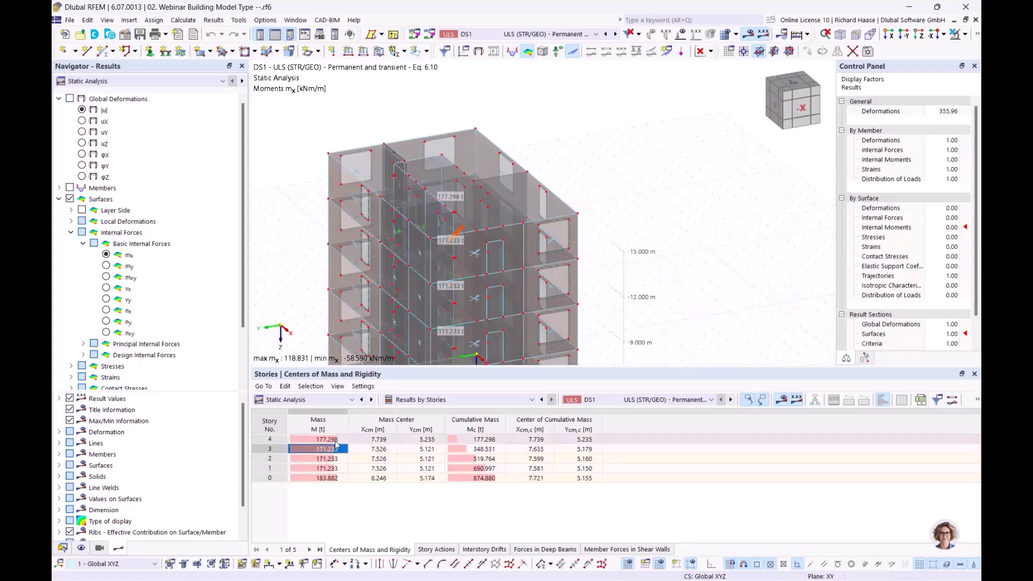
left_click(327, 477)
middle_click_drag(492, 345, 613, 177)
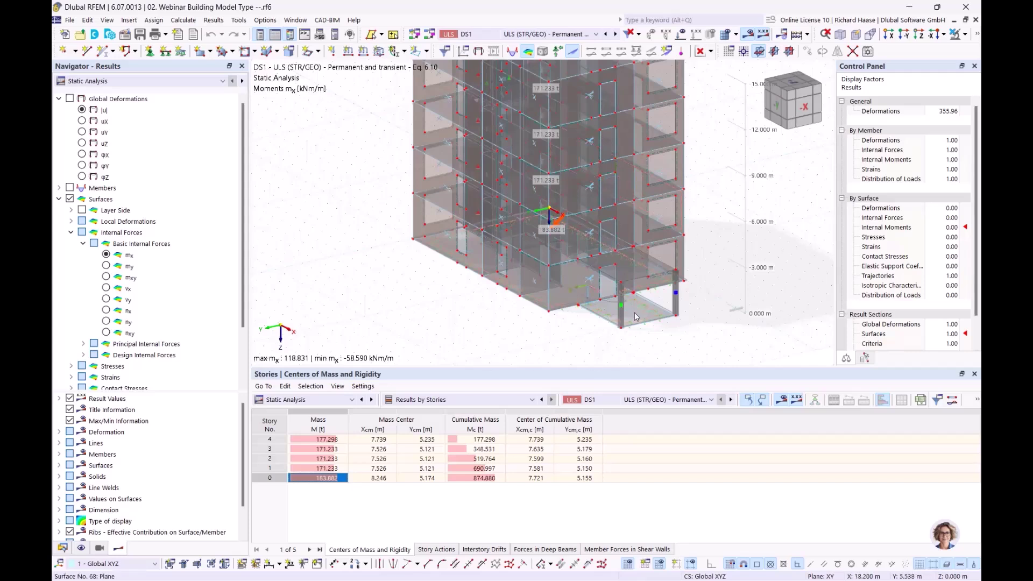
left_click(635, 312)
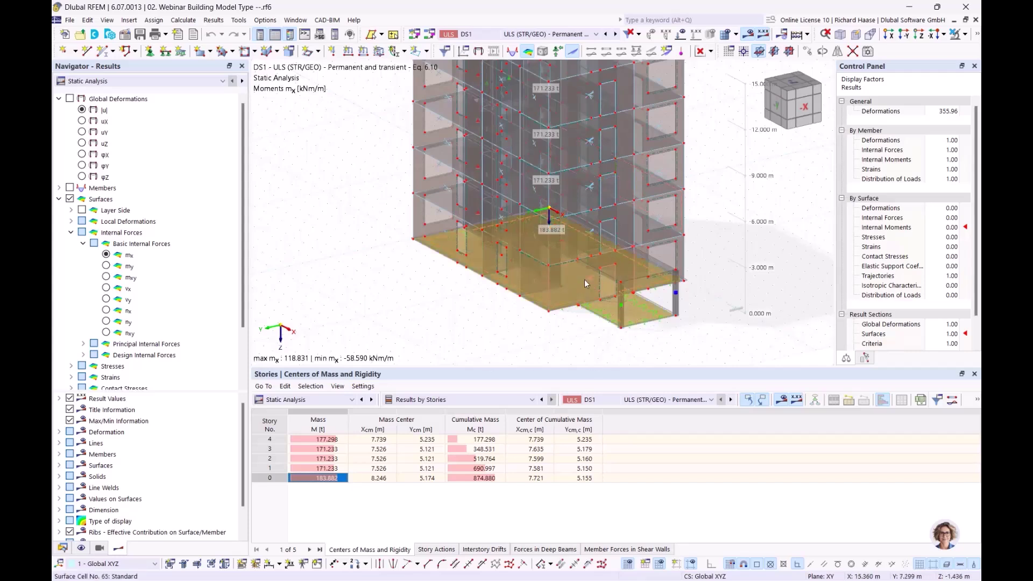
mouse_move(585, 281)
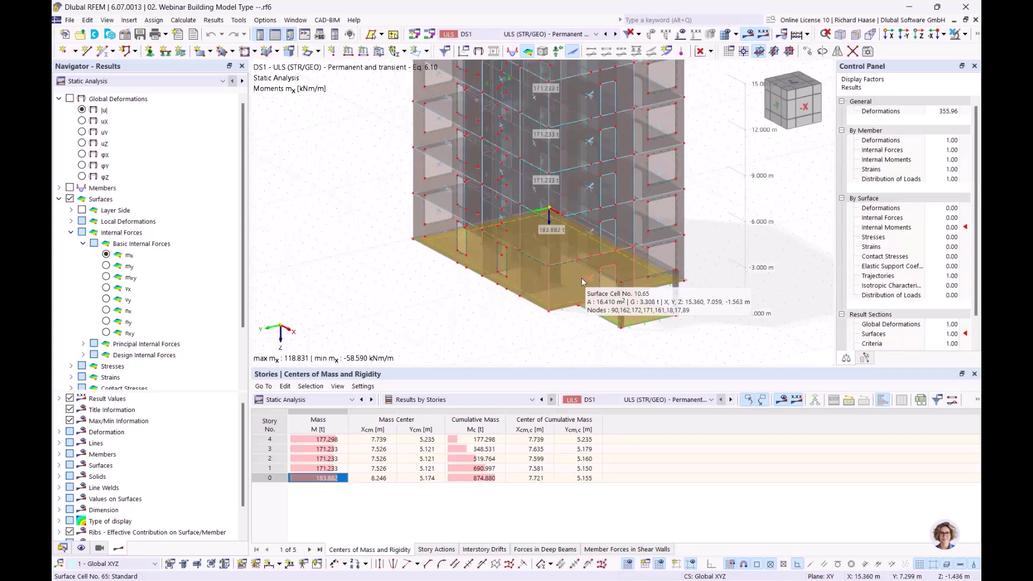
middle_click_drag(432, 355, 345, 430)
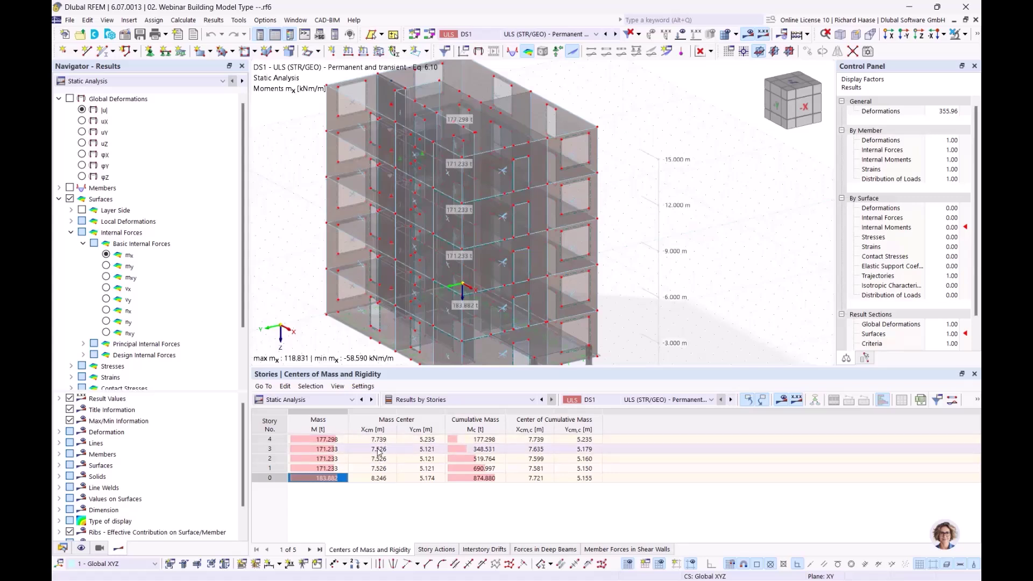
left_click(413, 450)
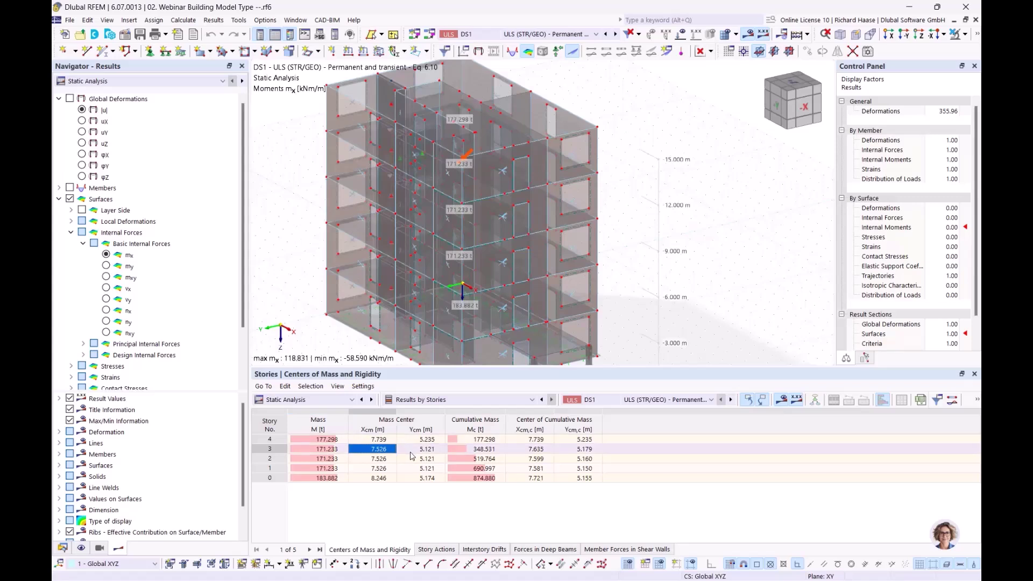
left_click(424, 459)
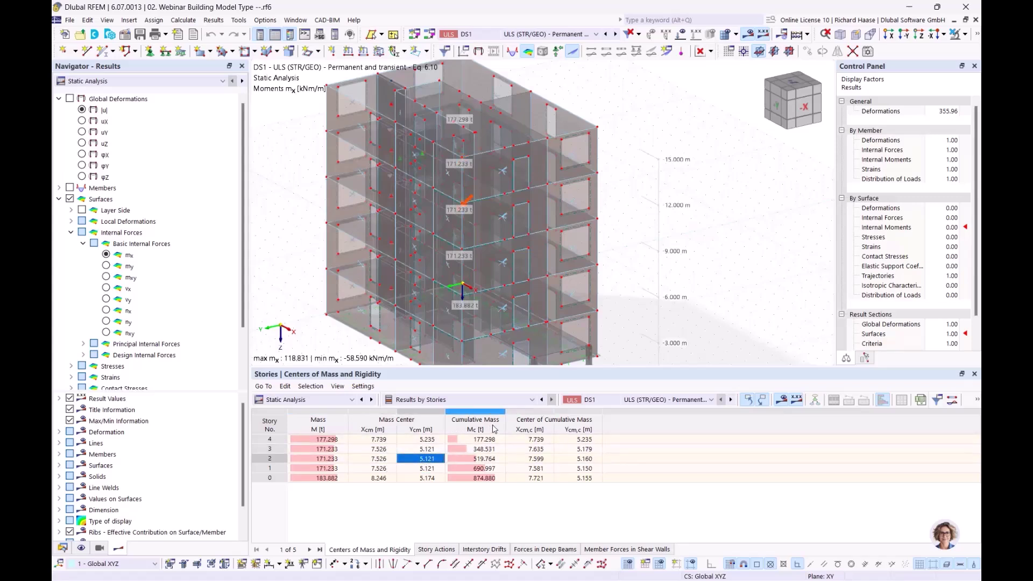
left_click(484, 440)
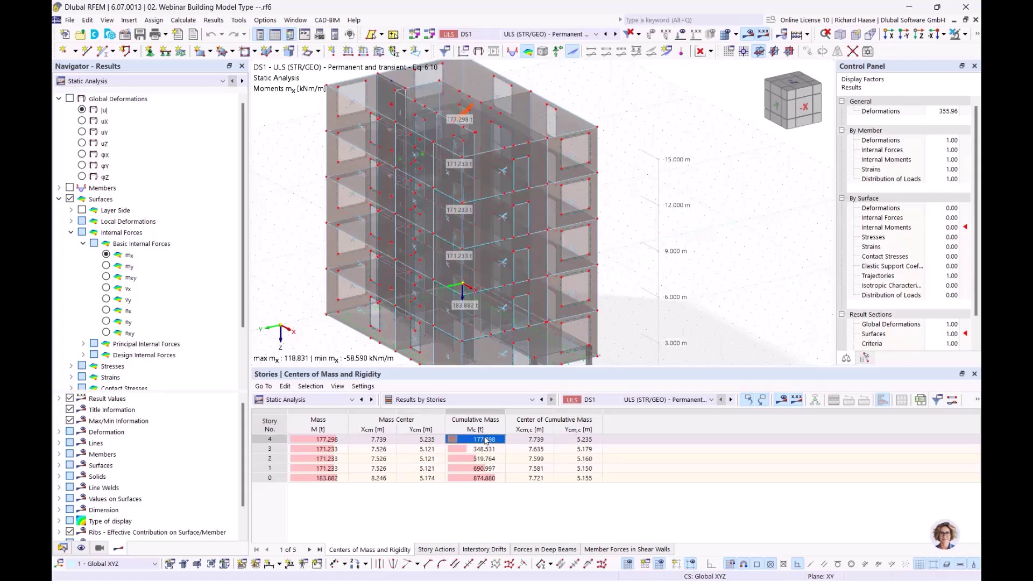
left_click(322, 440)
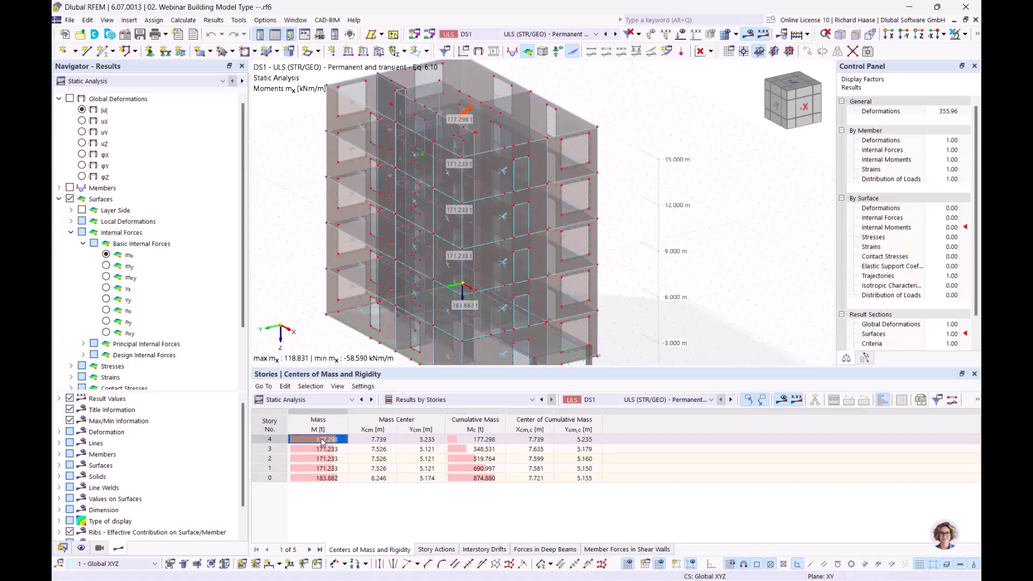
left_click(385, 441)
left_click(410, 442)
left_click(492, 441)
left_click(525, 440)
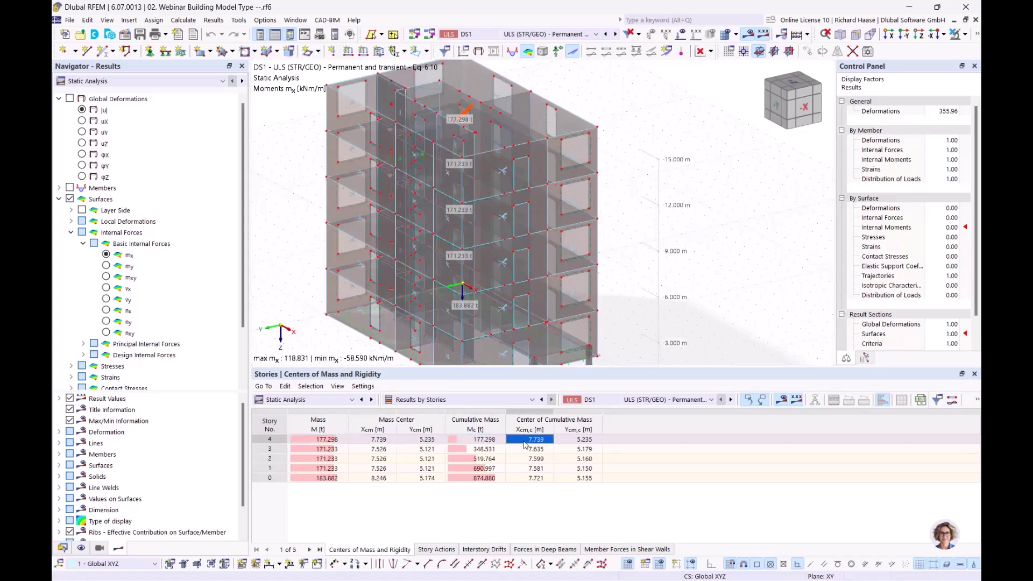
left_click(584, 440)
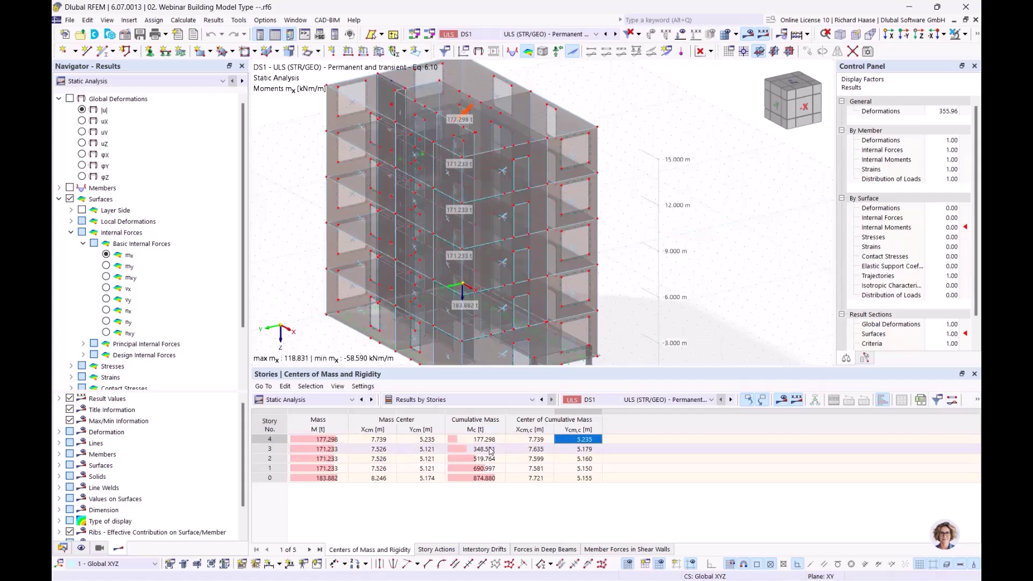
left_click(492, 450)
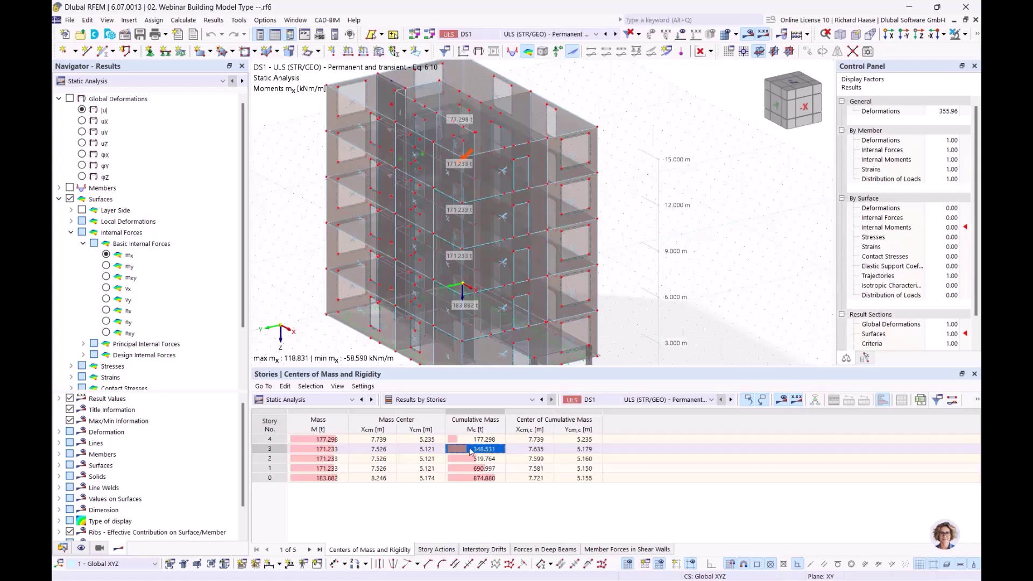
left_click(326, 450)
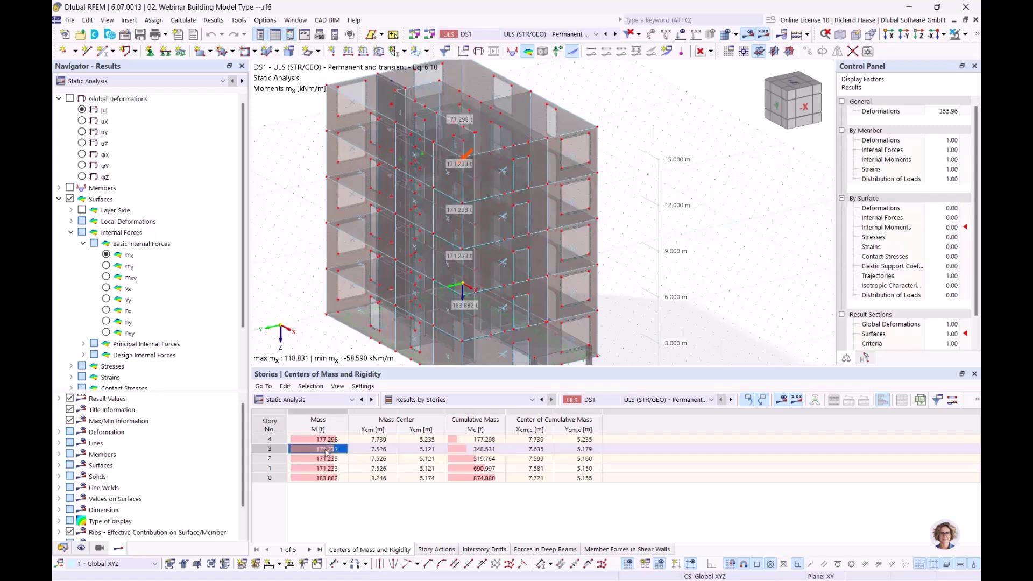
left_click(331, 440)
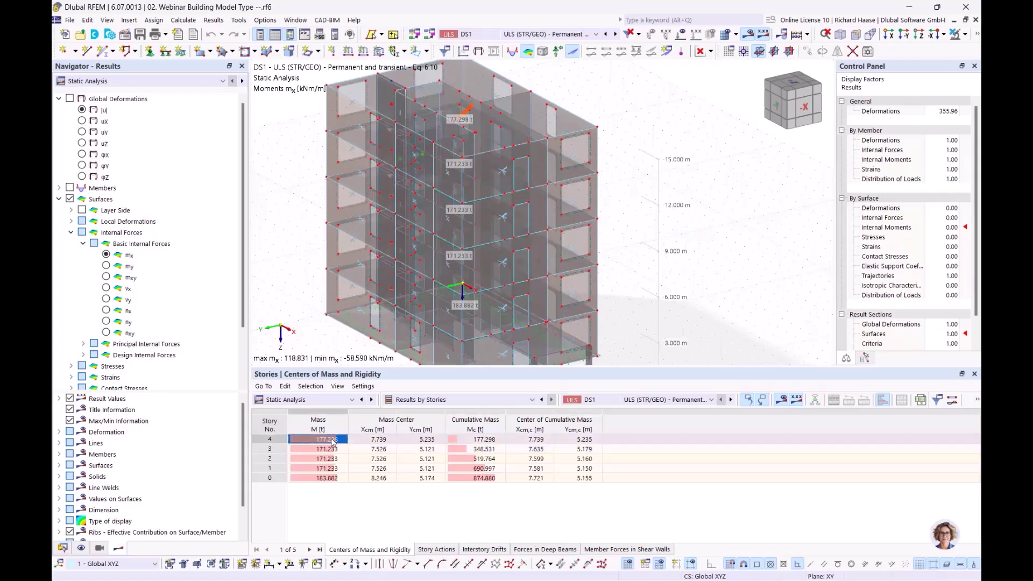
left_click(486, 459)
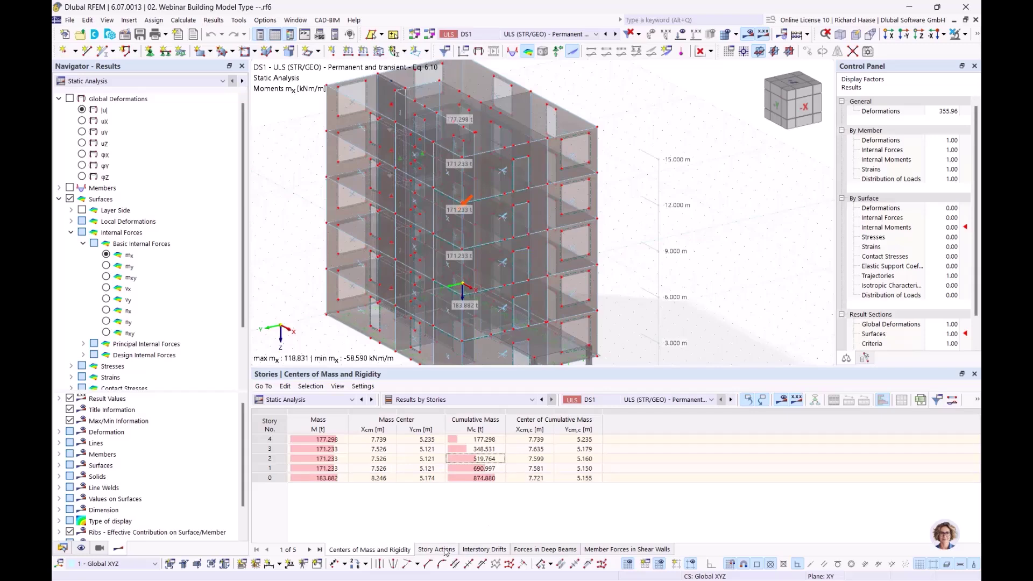
- Display Story Actions and inspect the top story's FX, FY and ΔFX values
left_click(437, 549)
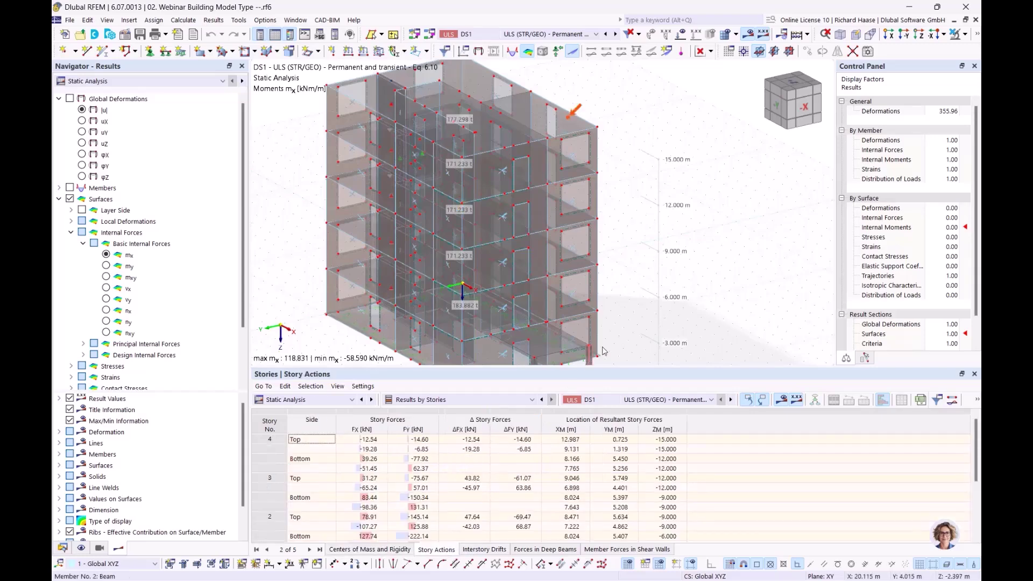
scroll(591, 239, "up", 3)
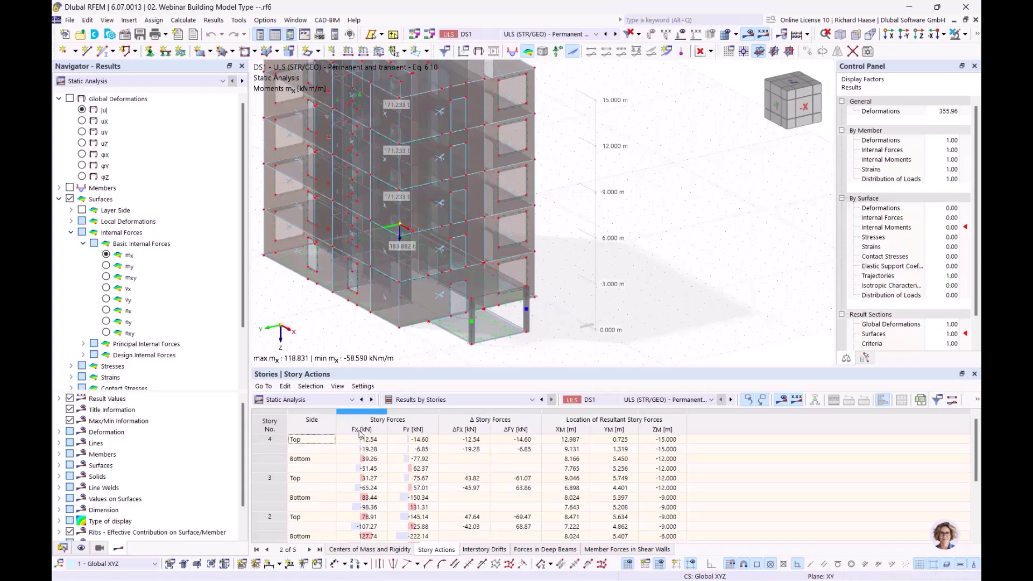
middle_click_drag(346, 322, 404, 318)
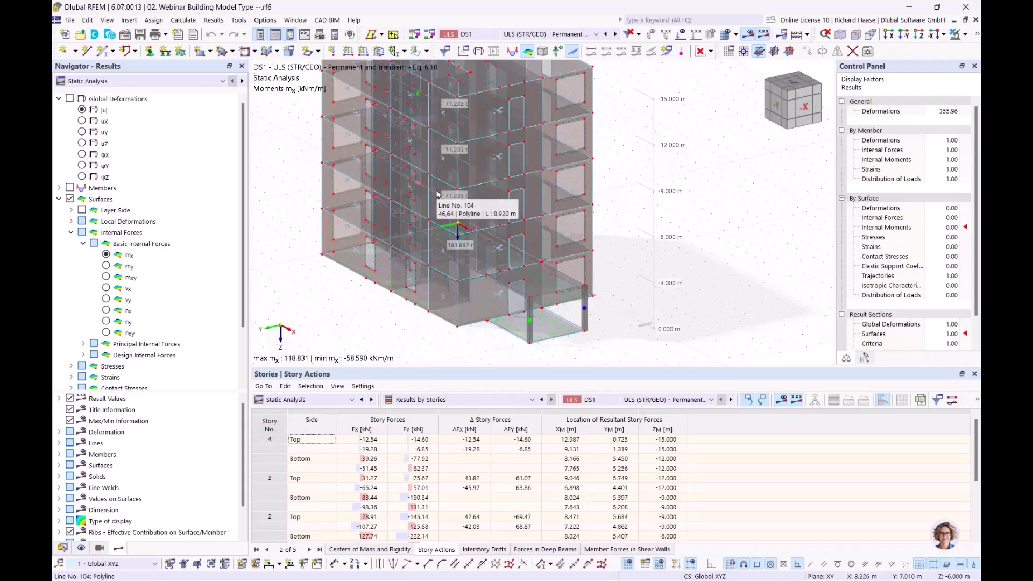
left_click(378, 440)
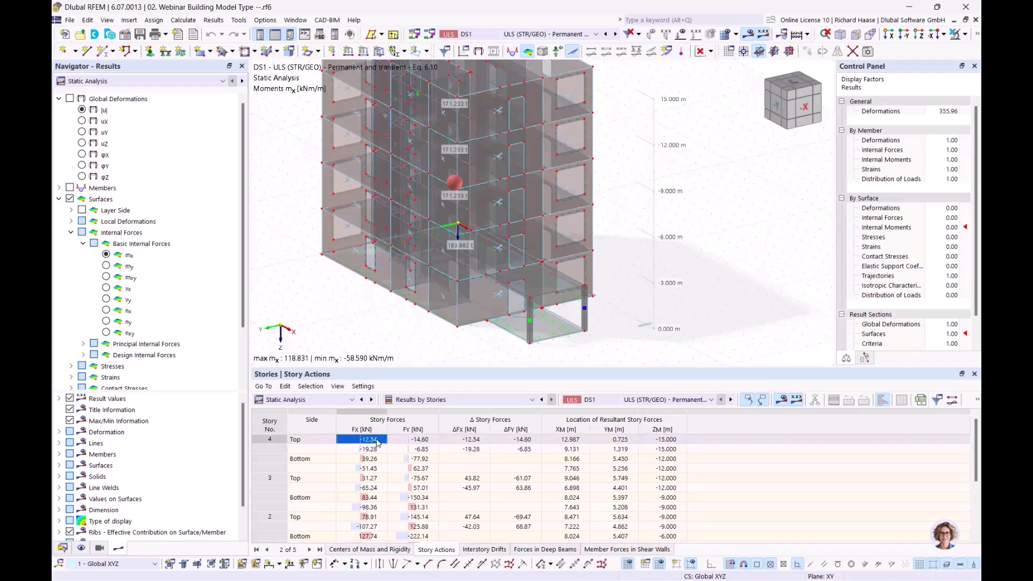
left_click(422, 440)
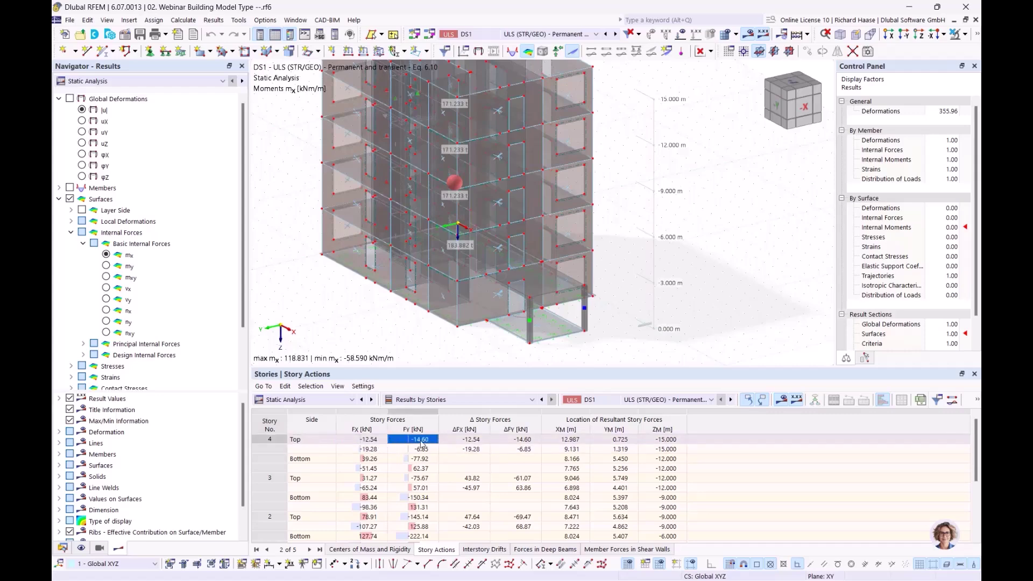
left_click(311, 441)
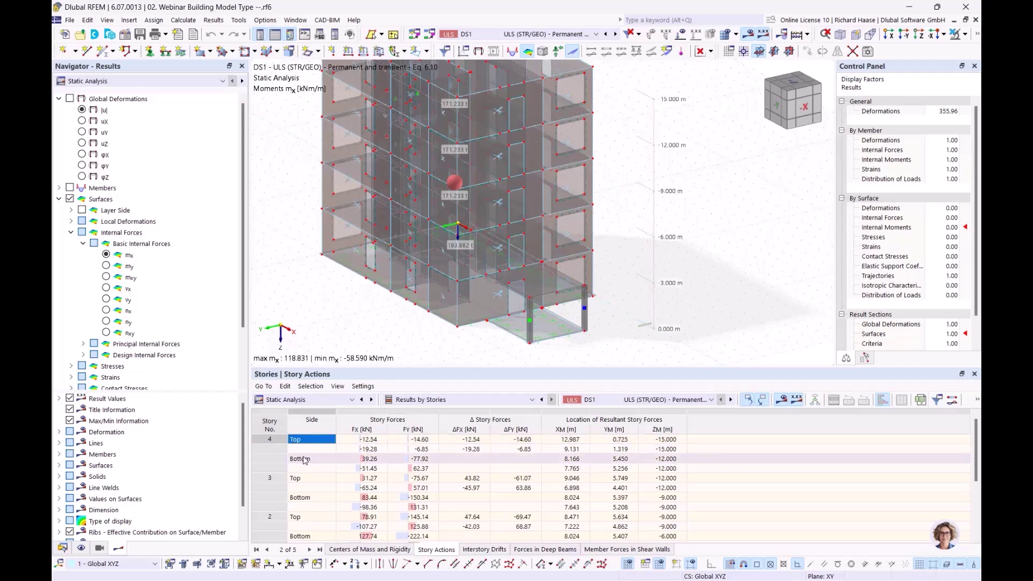
left_click(472, 441)
key("Down")
key("Up")
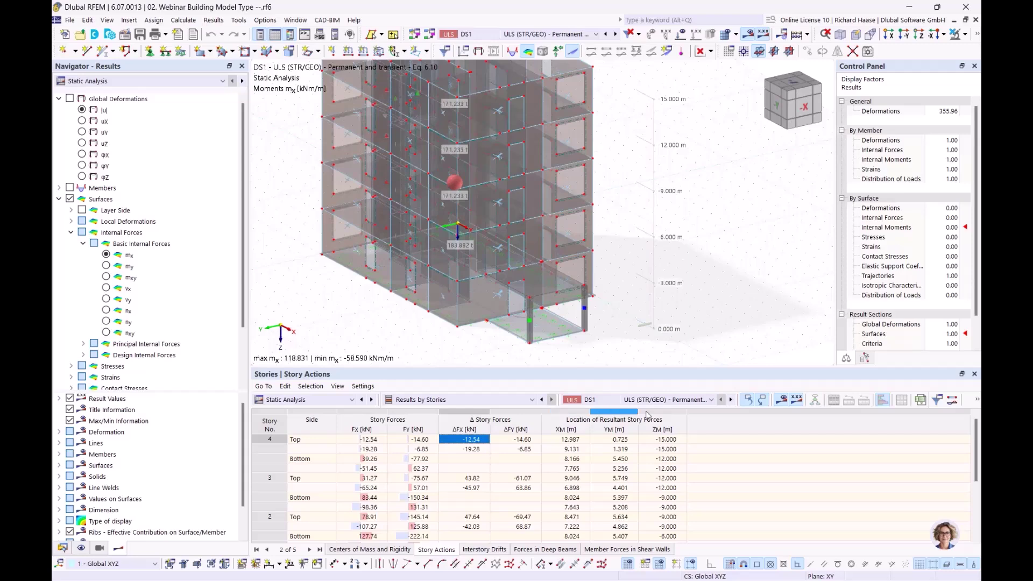
scroll(637, 442, "down", 3)
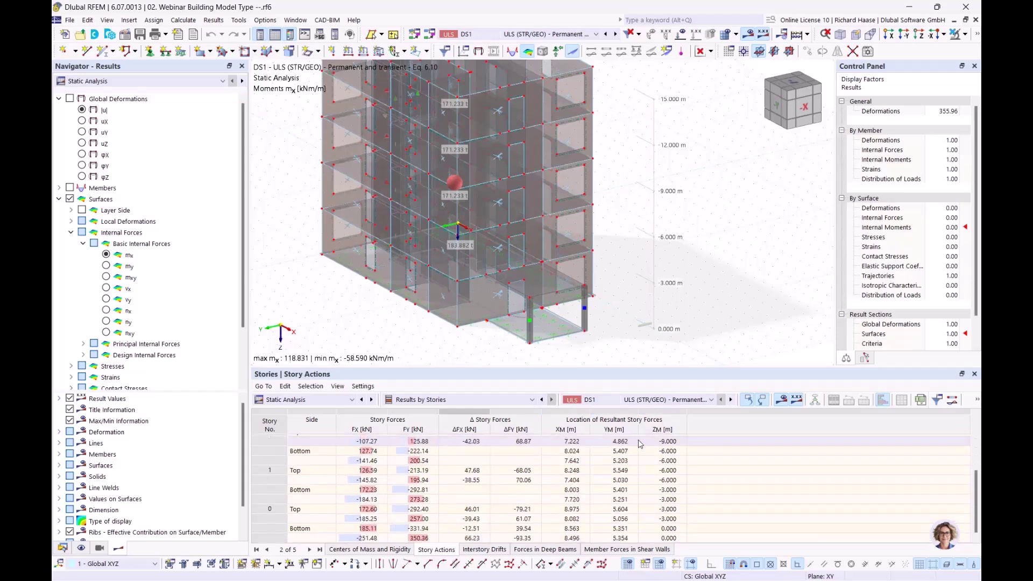
- Display Interstory Drifts and inspect story 4's Δuy drift value
left_click(487, 549)
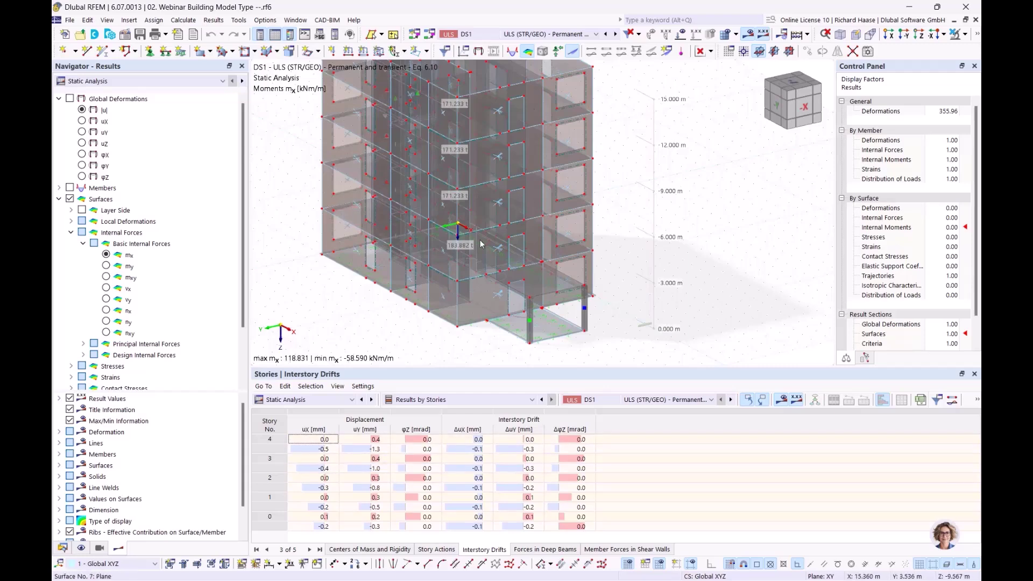
middle_click_drag(639, 267, 652, 300)
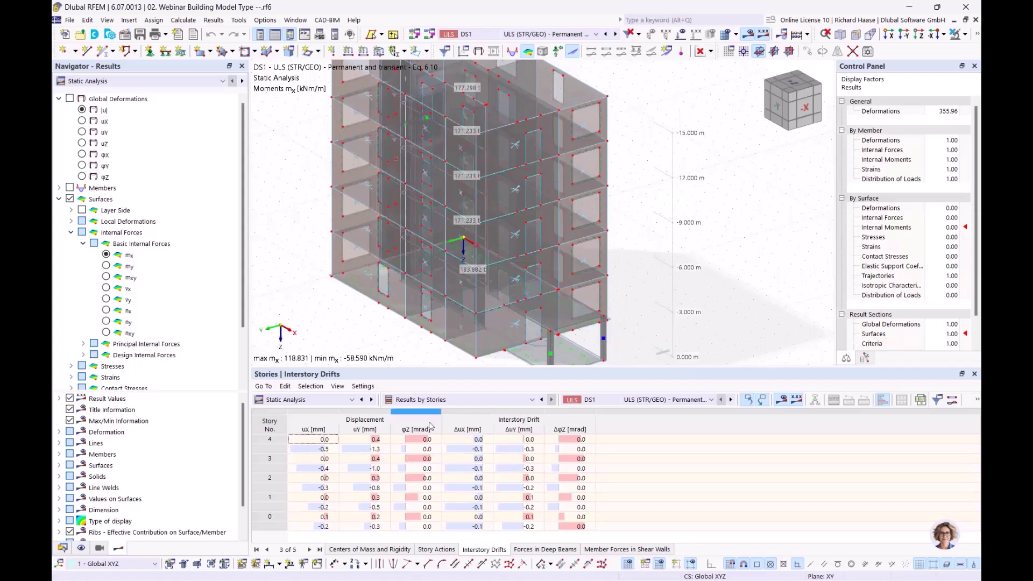
left_click(530, 440)
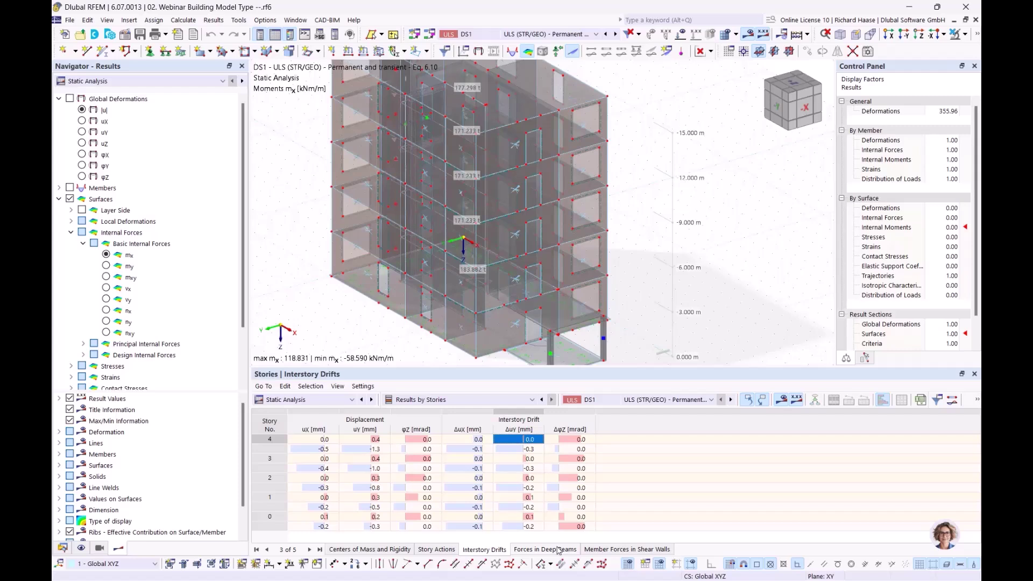
- Display Forces in Deep Beams, showing deep beam 1 on surface 32 with Vz and My
left_click(559, 549)
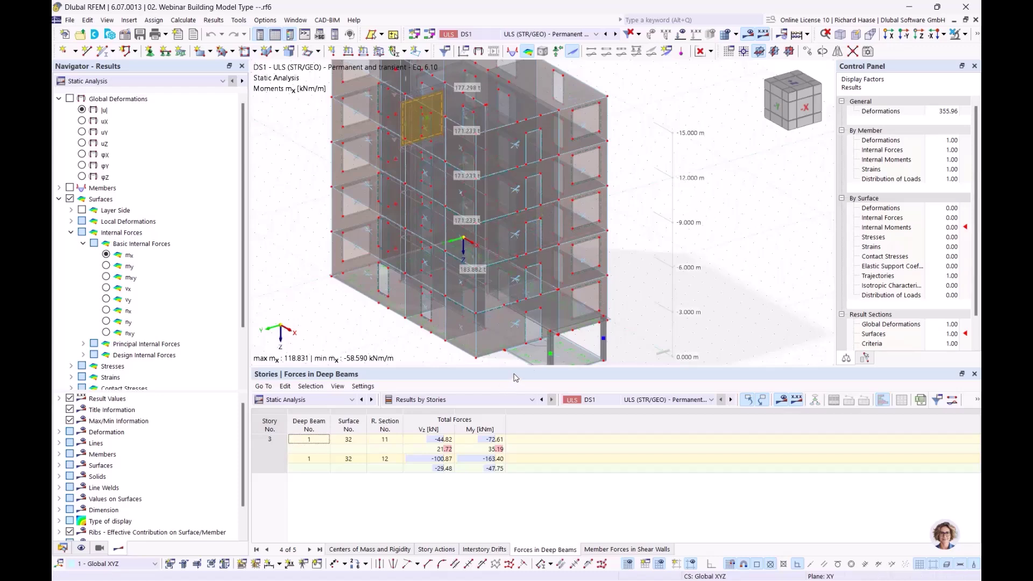
middle_click_drag(599, 175, 667, 237)
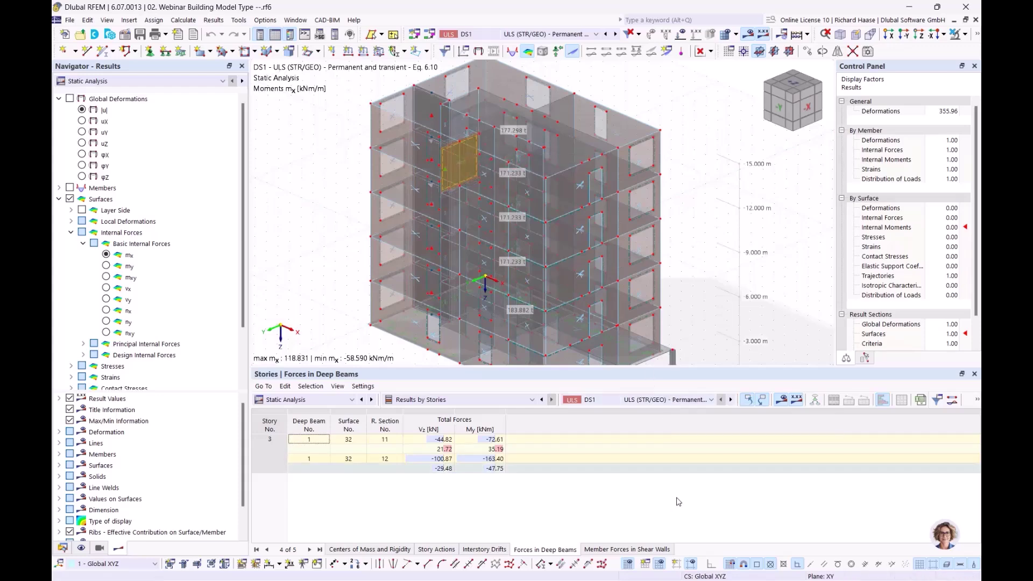
left_click(627, 551)
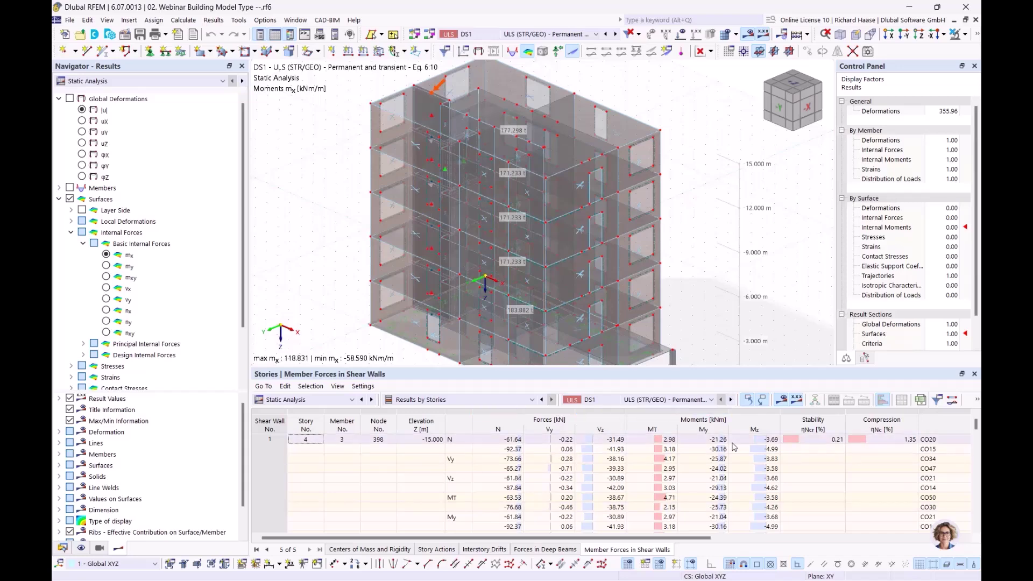
- Review shear wall 1's member forces across stories, checking the first row's axial force N
scroll(705, 444, "down", 1)
scroll(566, 449, "down", 6)
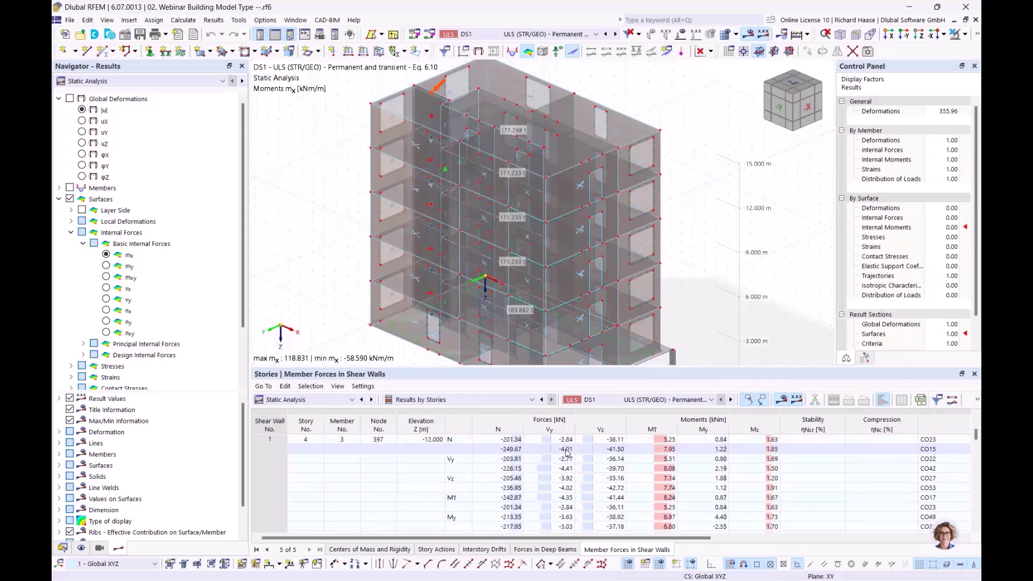
scroll(310, 479, "up", 7)
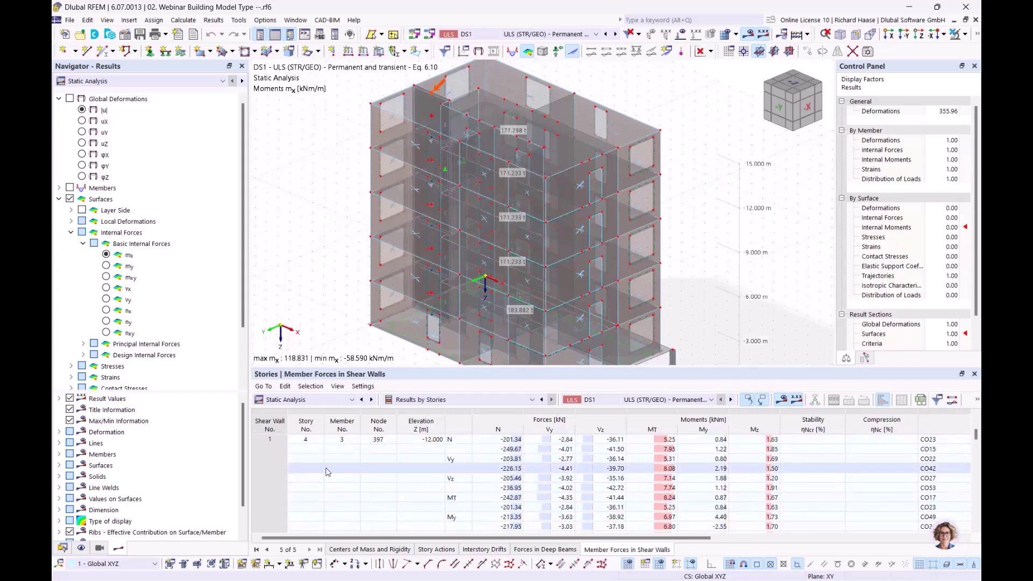
scroll(362, 483, "down", 4)
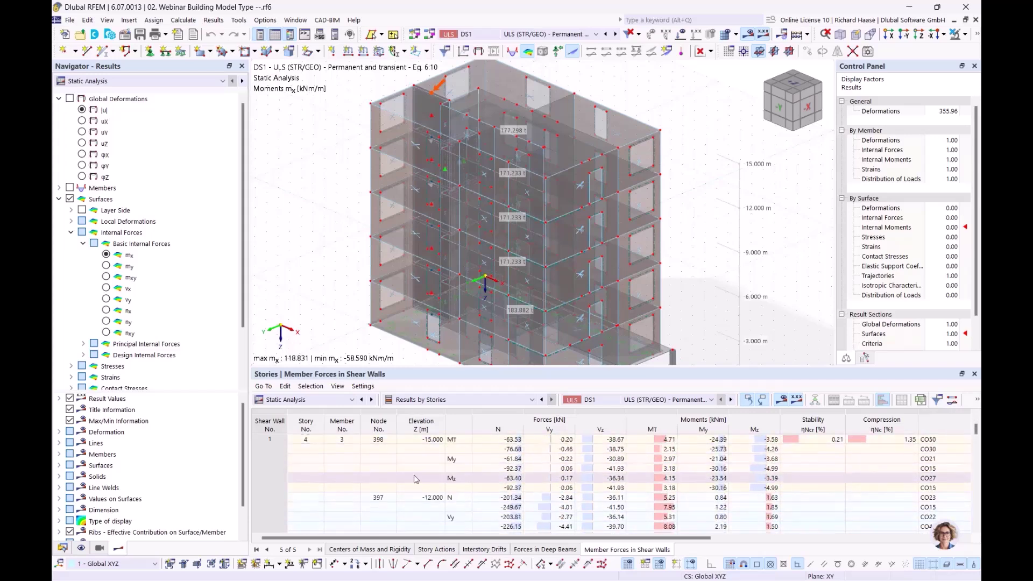
scroll(521, 470, "down", 10)
scroll(525, 483, "up", 4)
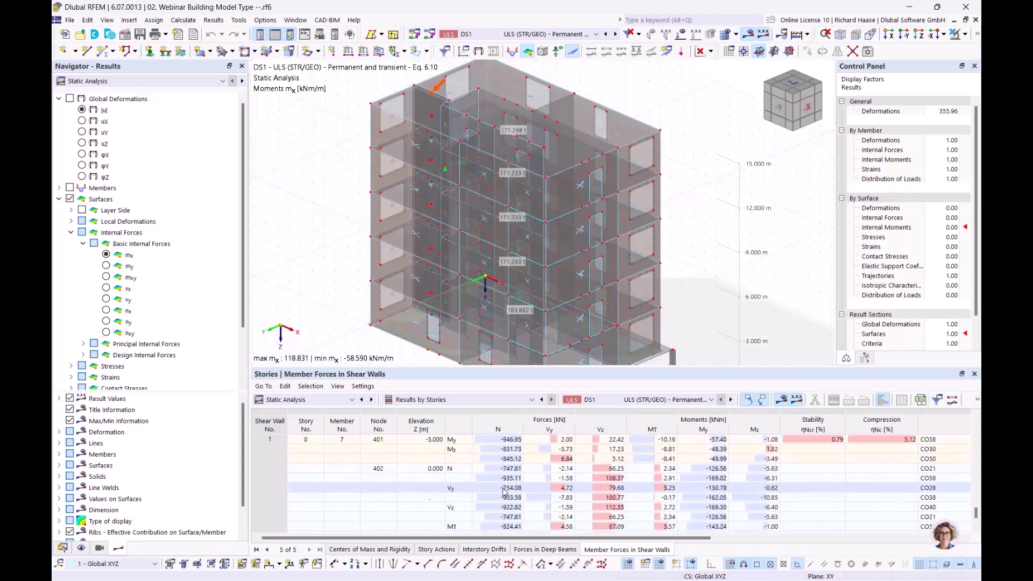
scroll(505, 462, "up", 6)
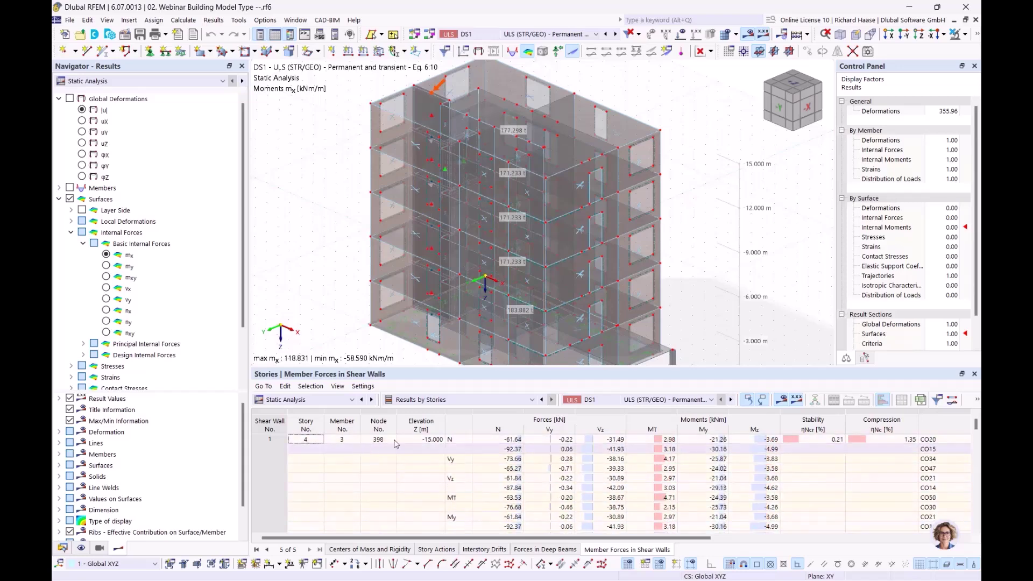
left_click(516, 440)
scroll(517, 469, "down", 3)
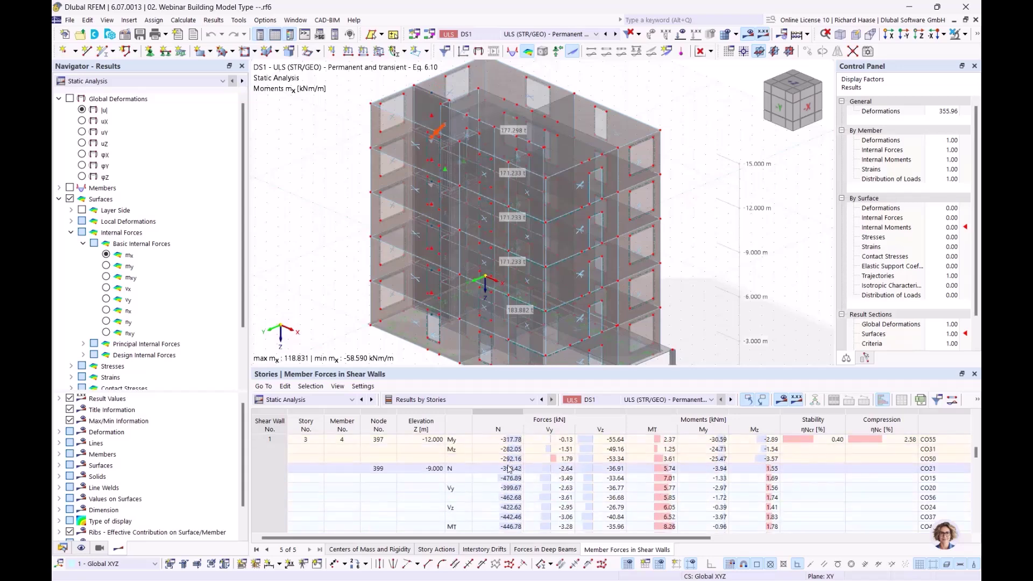
scroll(512, 467, "down", 5)
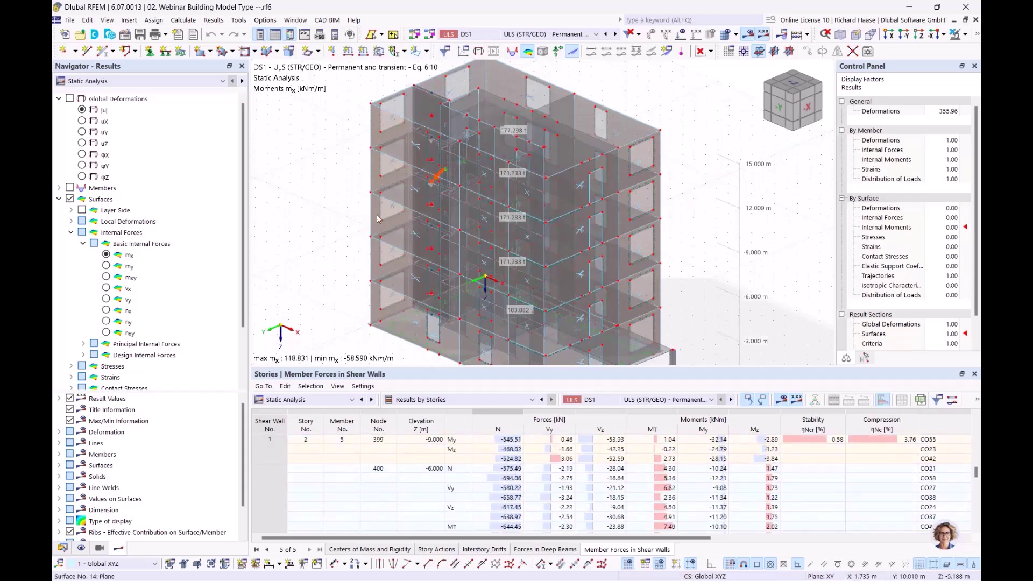